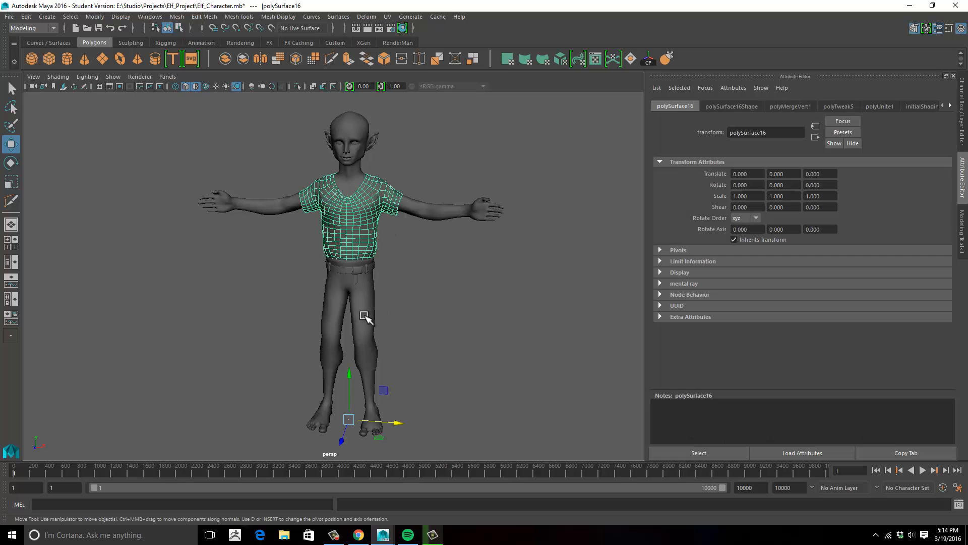
Open the UV Editor for the selected shirt mesh and frame its whole UV layout
click(364, 316)
click(363, 218)
alt+drag(429, 235, 440, 238)
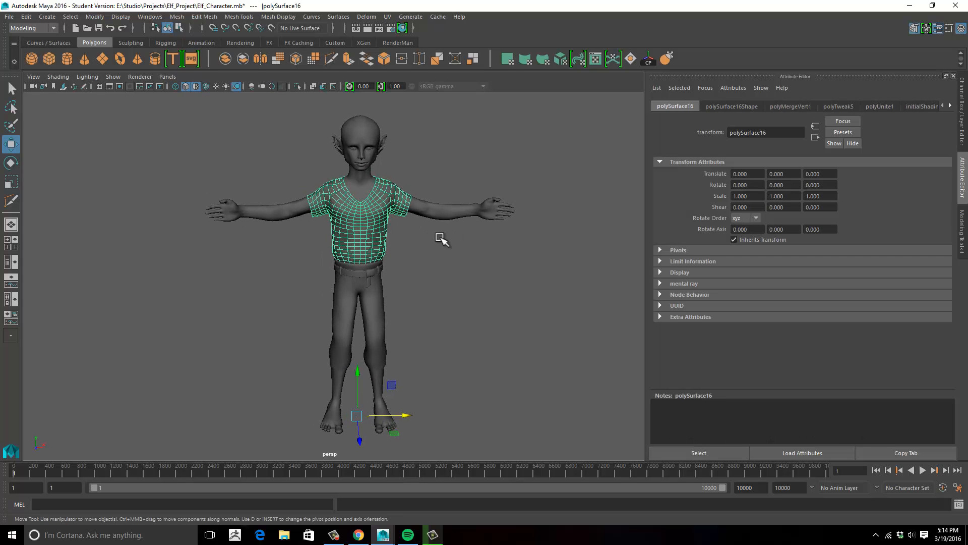
alt+drag(529, 184, 510, 183)
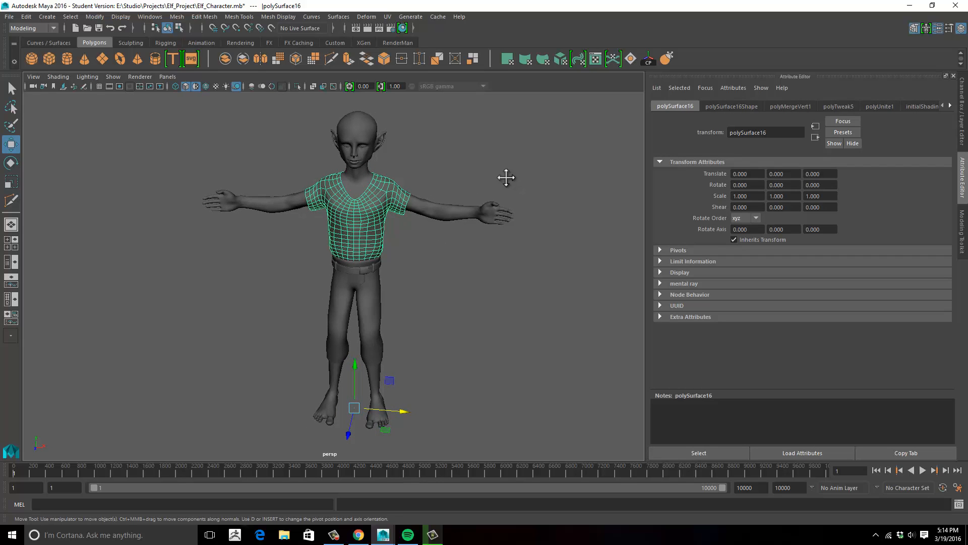
alt+middle_drag(506, 177, 507, 188)
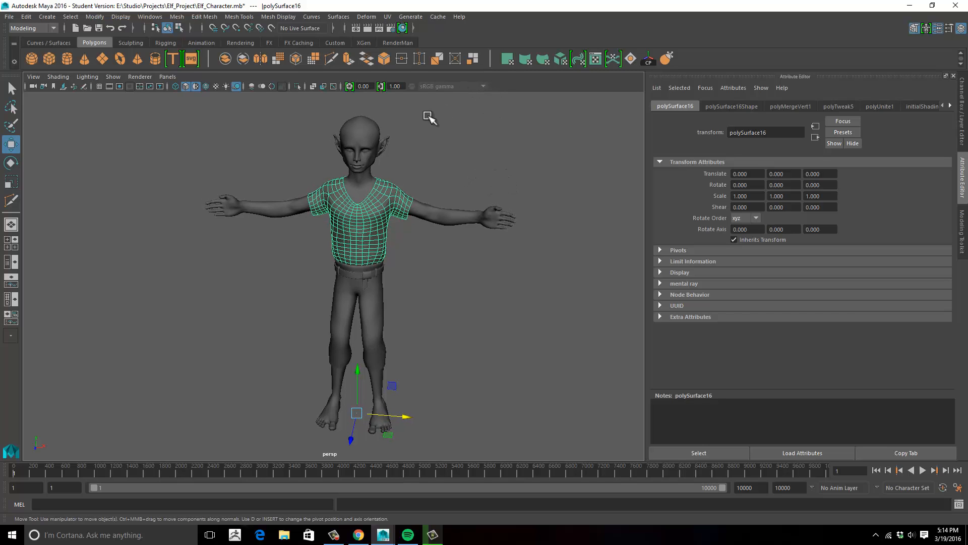
click(595, 59)
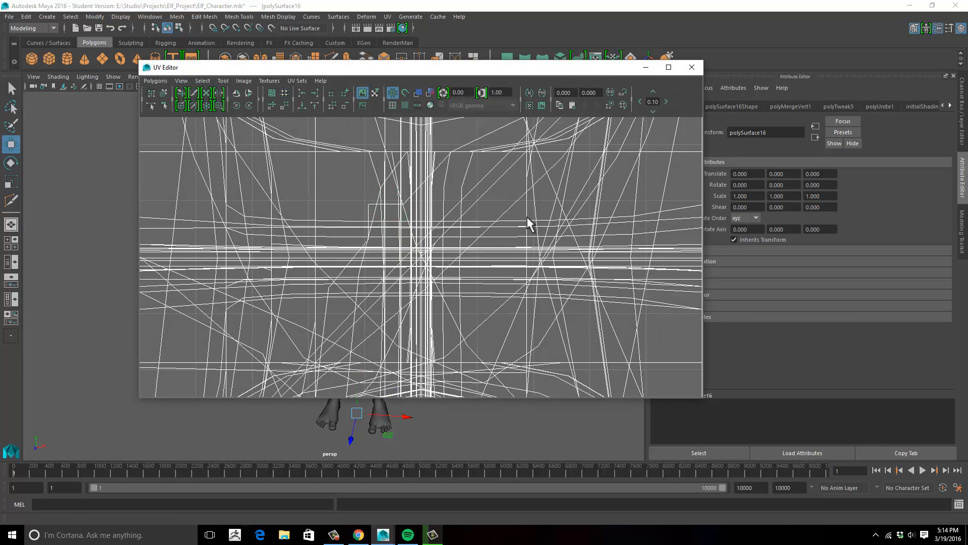
alt+right_drag(525, 221, 393, 216)
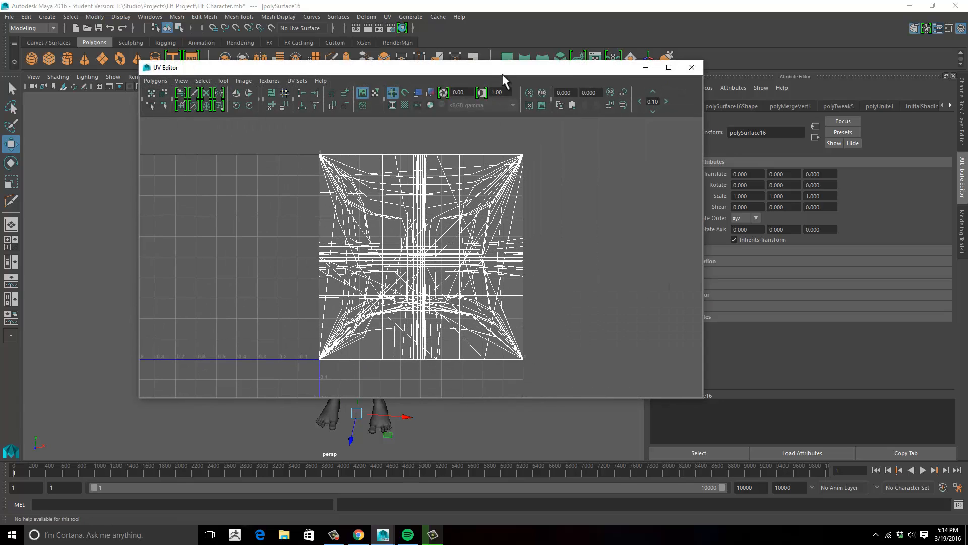
drag(527, 73, 806, 58)
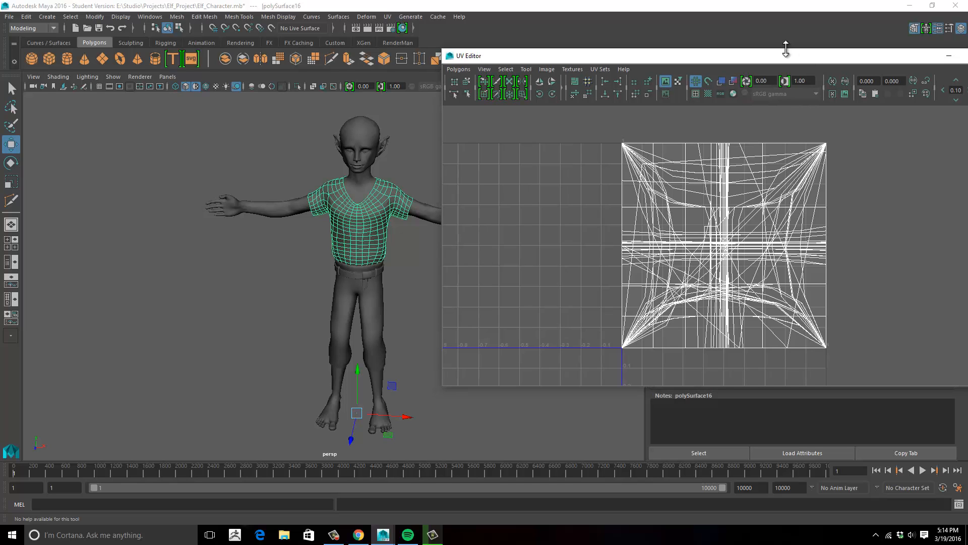
drag(762, 61, 444, 143)
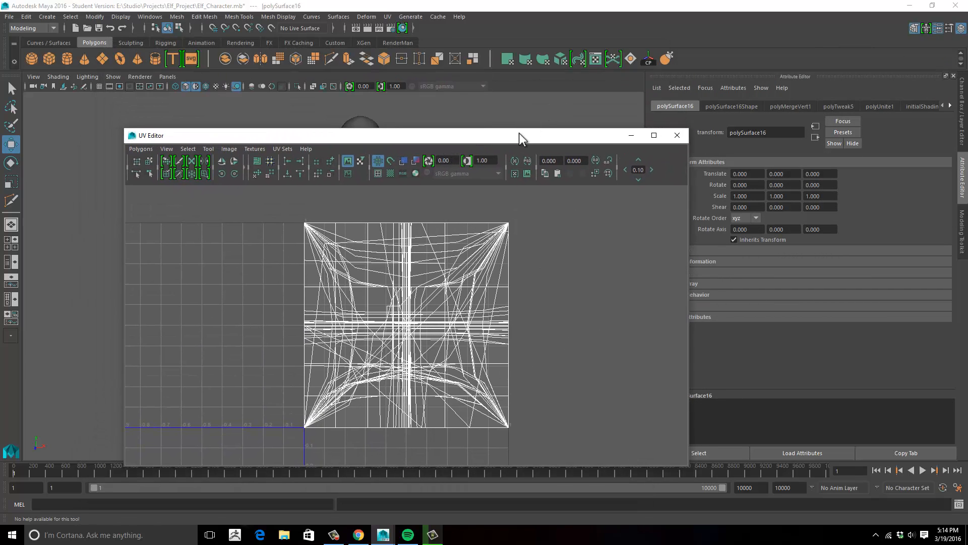
drag(519, 132, 586, 105)
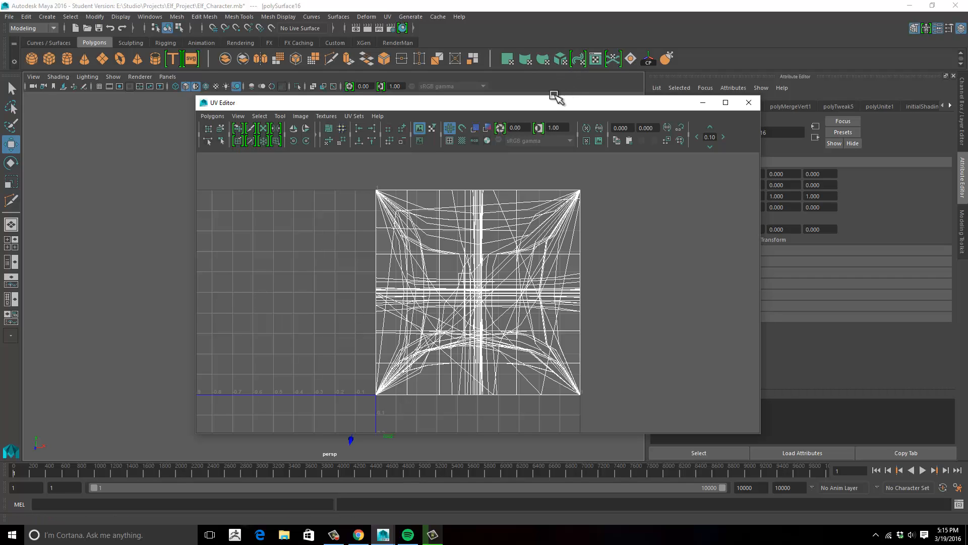
Apply an automatic UV projection to the shirt and reselect the shirt as an object
click(560, 60)
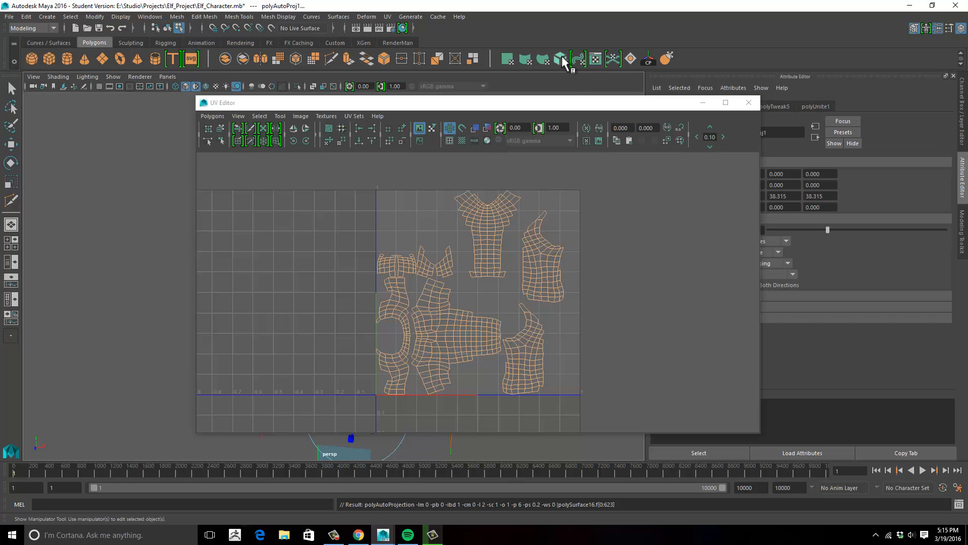
drag(555, 103, 813, 46)
scroll(292, 270, up, 8)
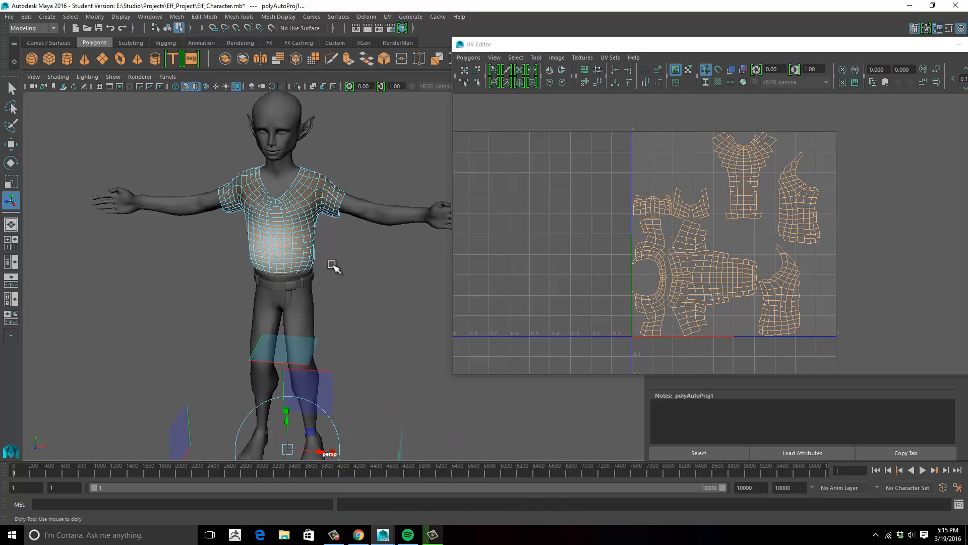
right_drag(366, 235, 387, 209)
click(372, 210)
click(372, 211)
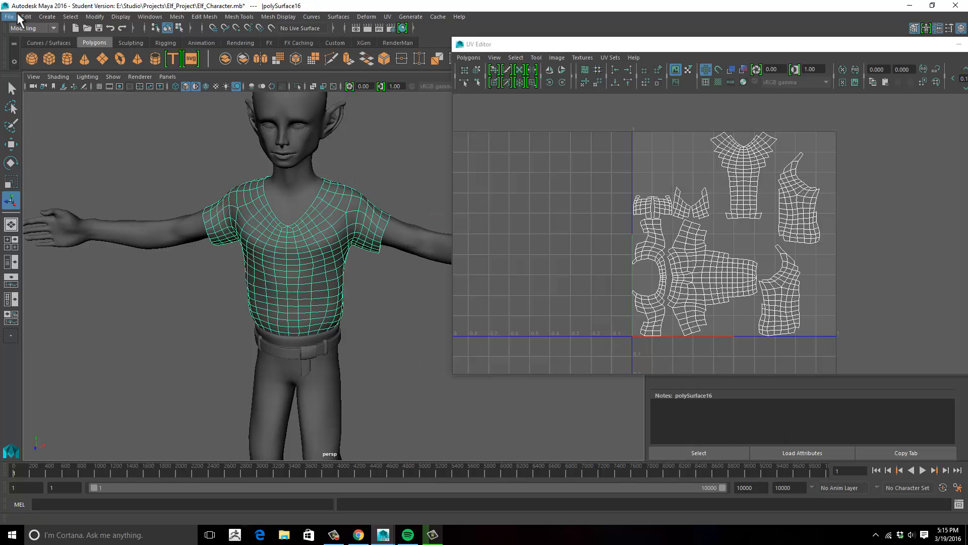
Turn on the display of texture border edges for the shirt and inspect its seams around the chest and shoulder
click(116, 16)
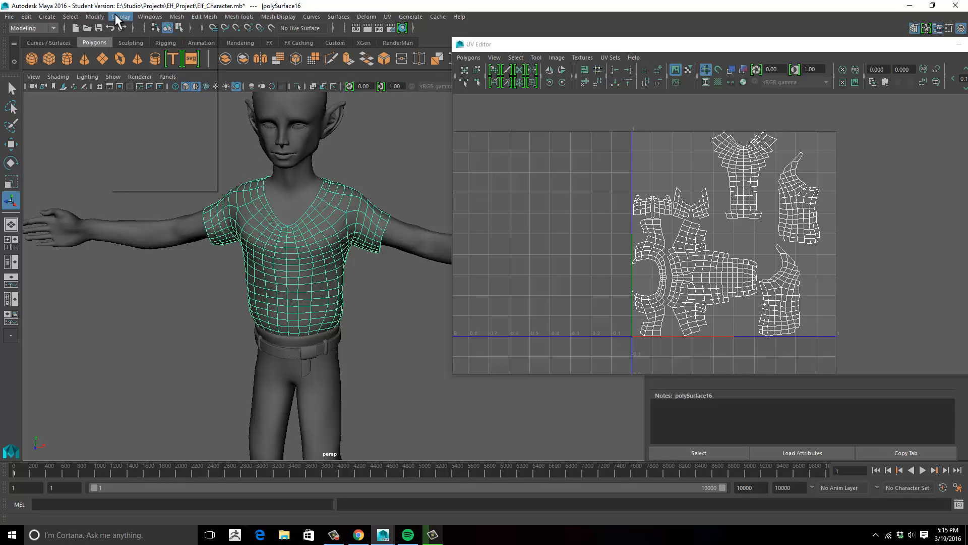
mouse_move(155, 157)
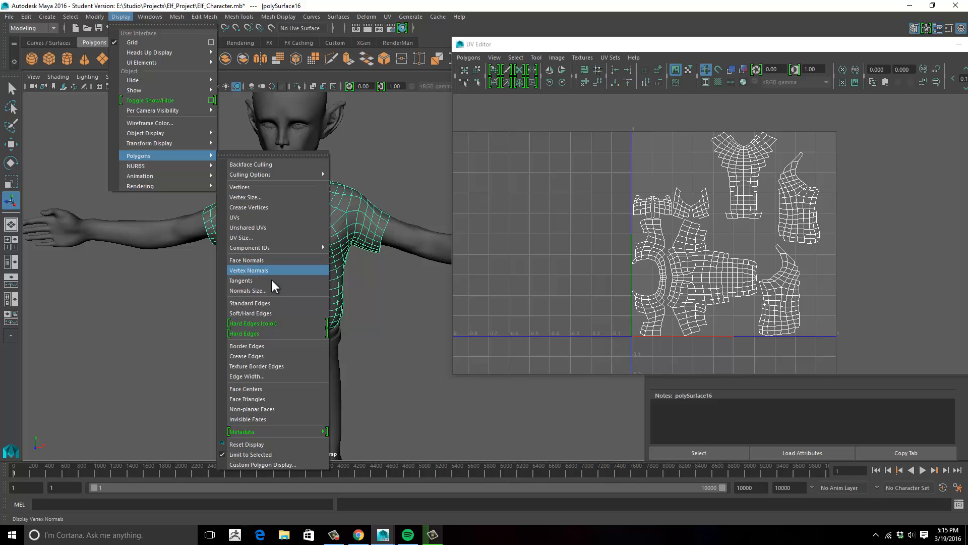
click(284, 366)
alt+middle_drag(275, 298, 242, 286)
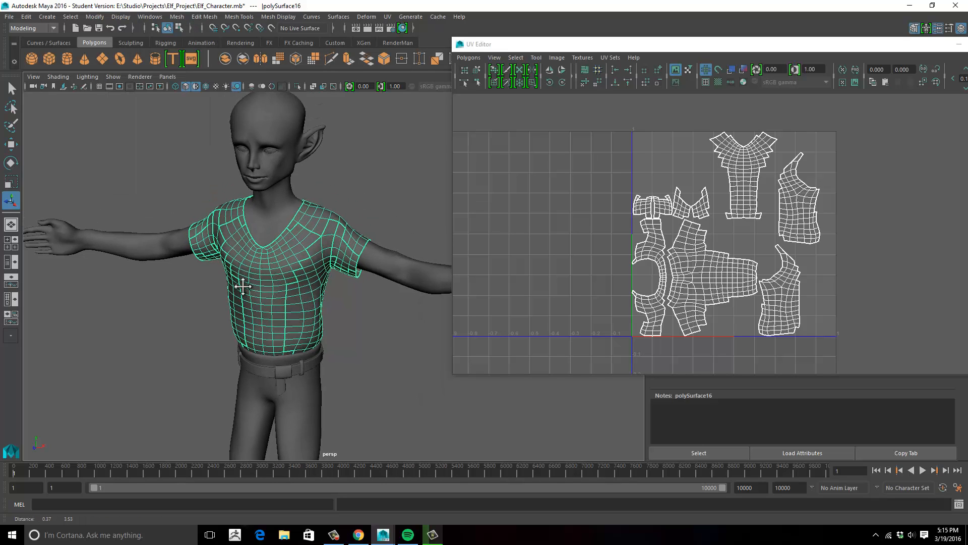
scroll(317, 277, up, 5)
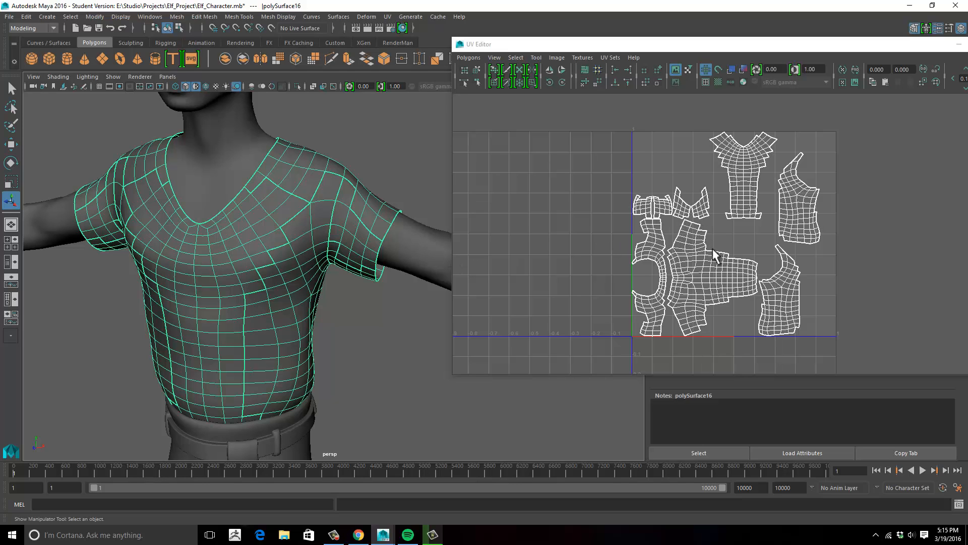
alt+drag(305, 284, 342, 272)
alt+right_drag(342, 272, 343, 257)
alt+drag(343, 258, 339, 273)
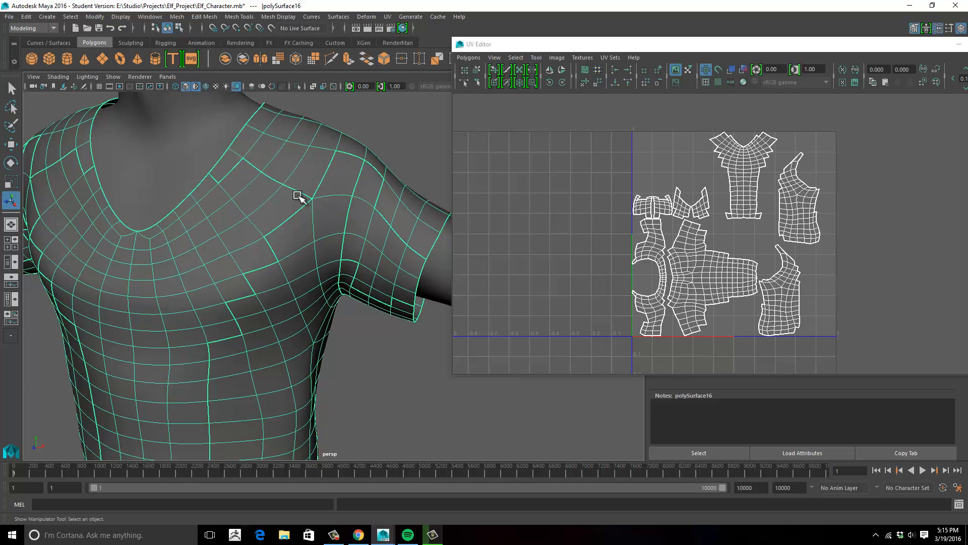
Set the shirt's border edge width to 3.03 and close the edge width settings
click(121, 16)
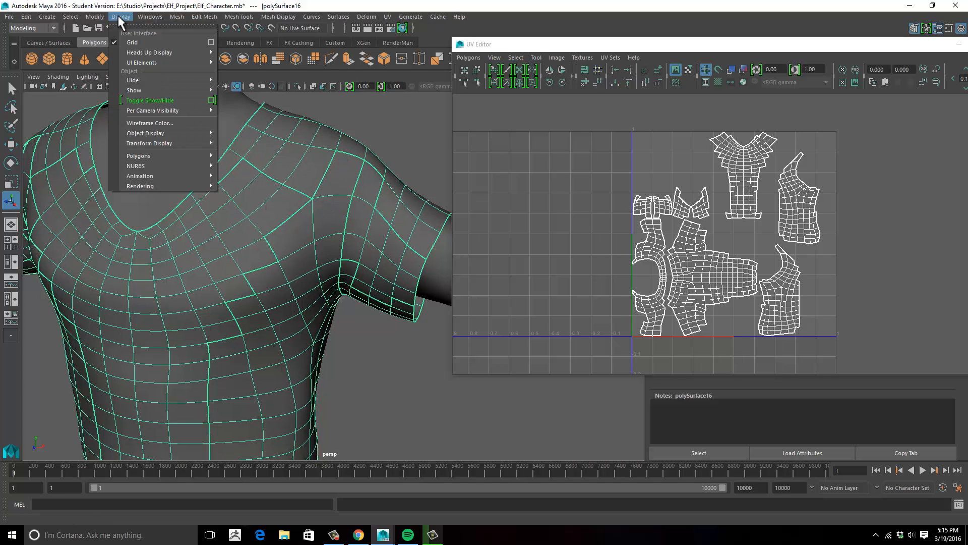
mouse_move(165, 157)
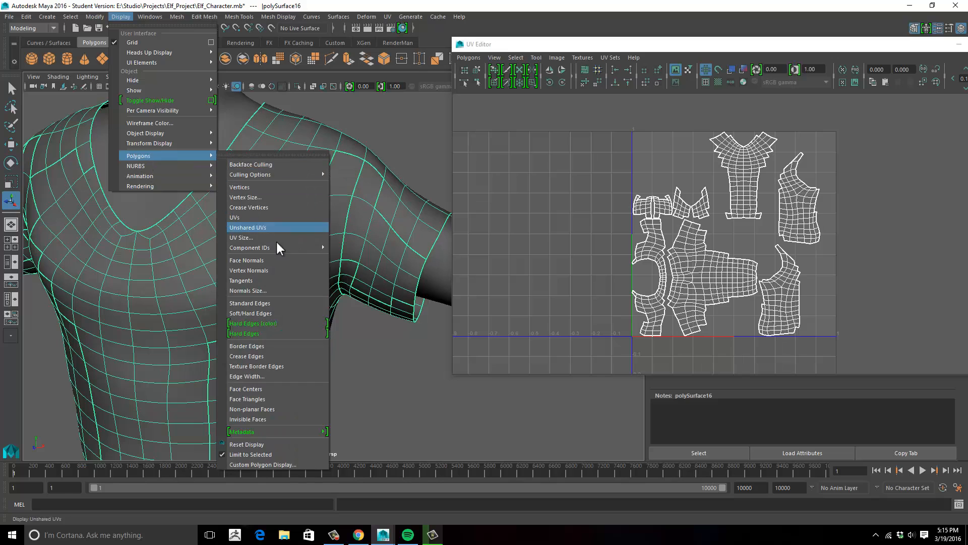
click(268, 376)
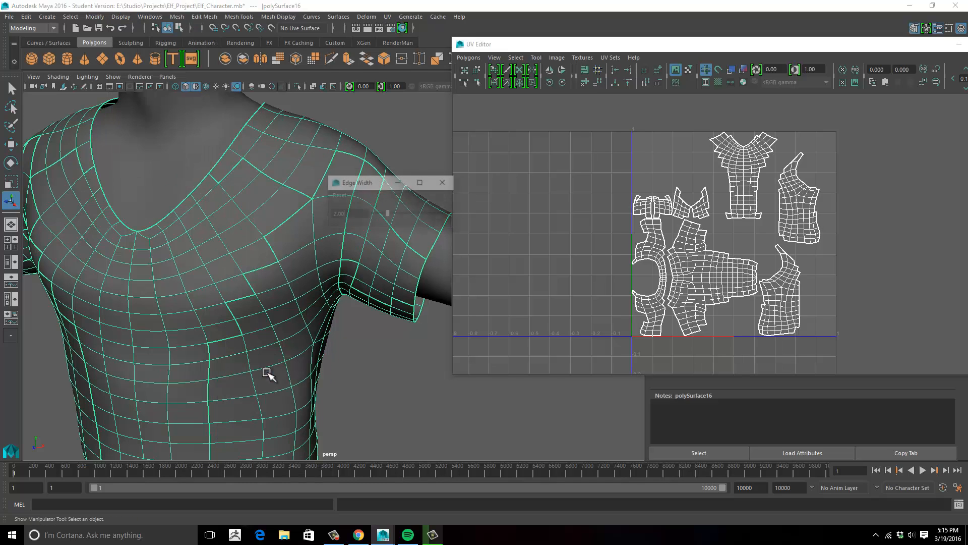
mouse_move(389, 212)
mouse_down()
mouse_move(408, 210)
mouse_move(396, 211)
mouse_up()
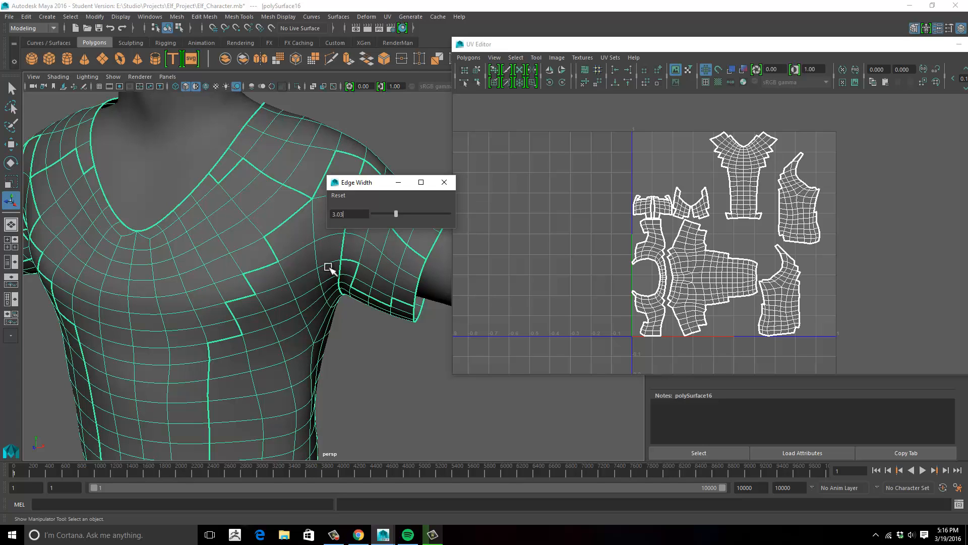
alt+drag(329, 266, 313, 263)
alt+middle_drag(315, 262, 346, 256)
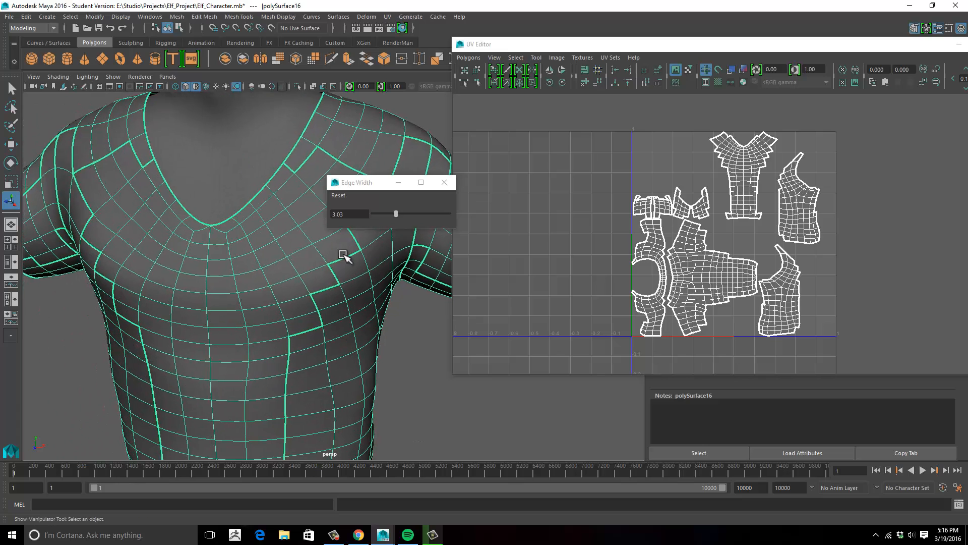
alt+right_drag(345, 256, 250, 264)
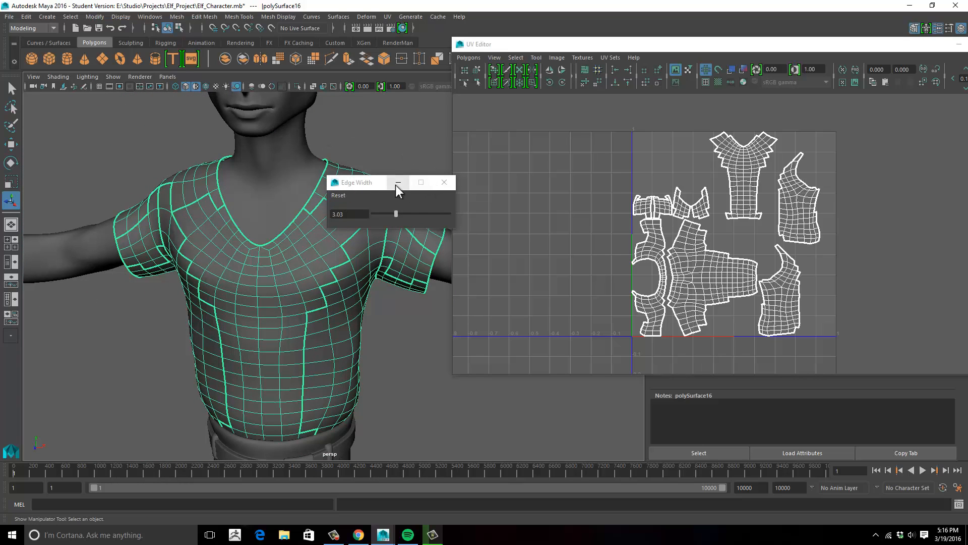
click(444, 183)
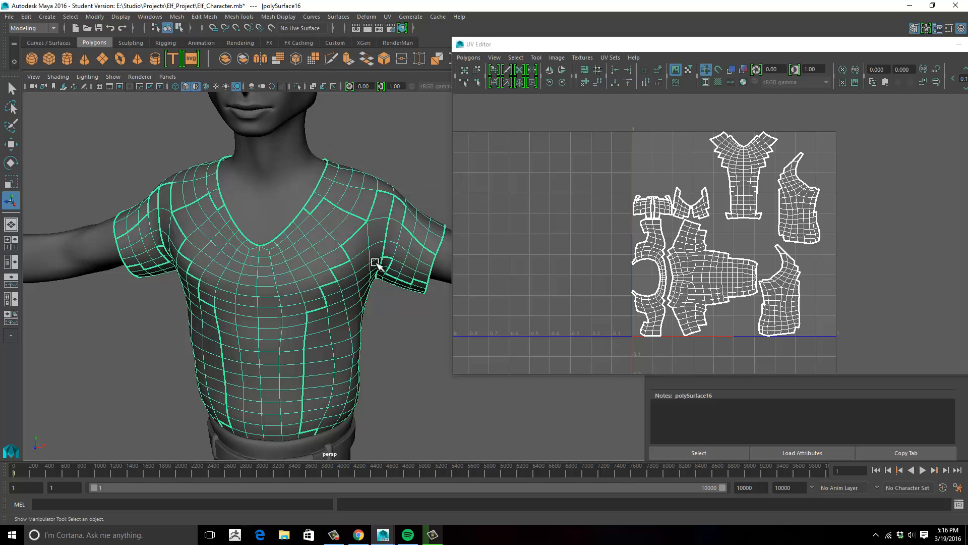
Apply a planar UV projection to the whole shirt
alt+drag(388, 275, 593, 197)
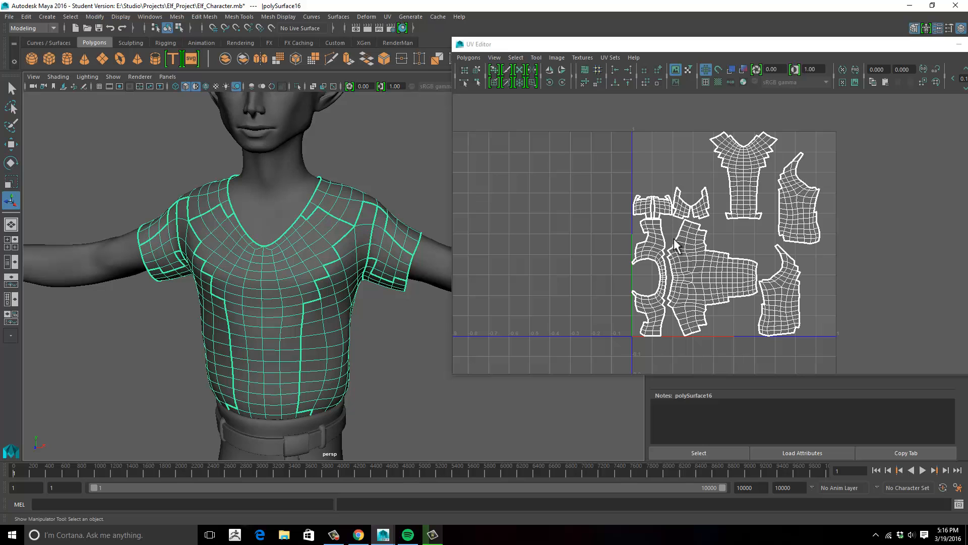
scroll(378, 205, down, 4)
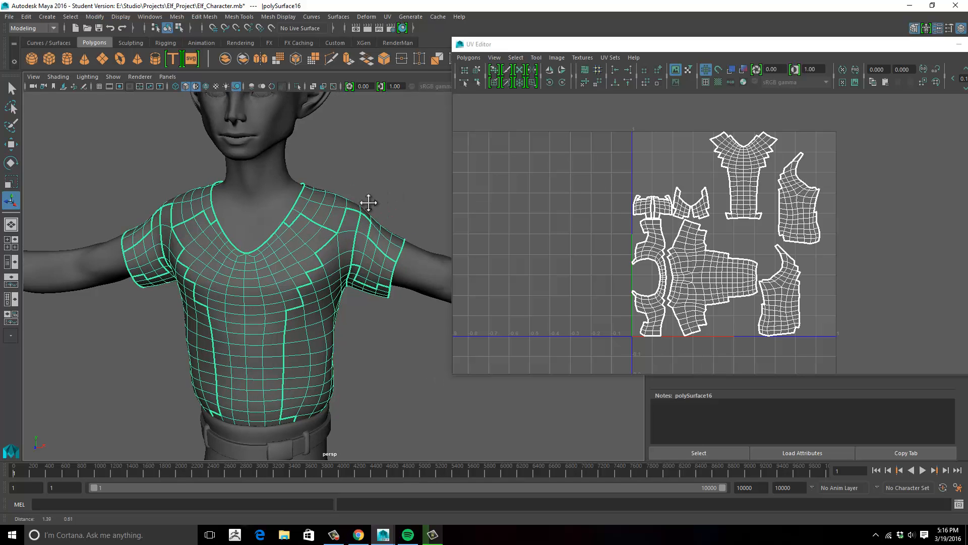
mouse_move(393, 201)
alt+mouse_down()
mouse_move(407, 191)
mouse_move(379, 198)
alt+mouse_up()
right_click(379, 198)
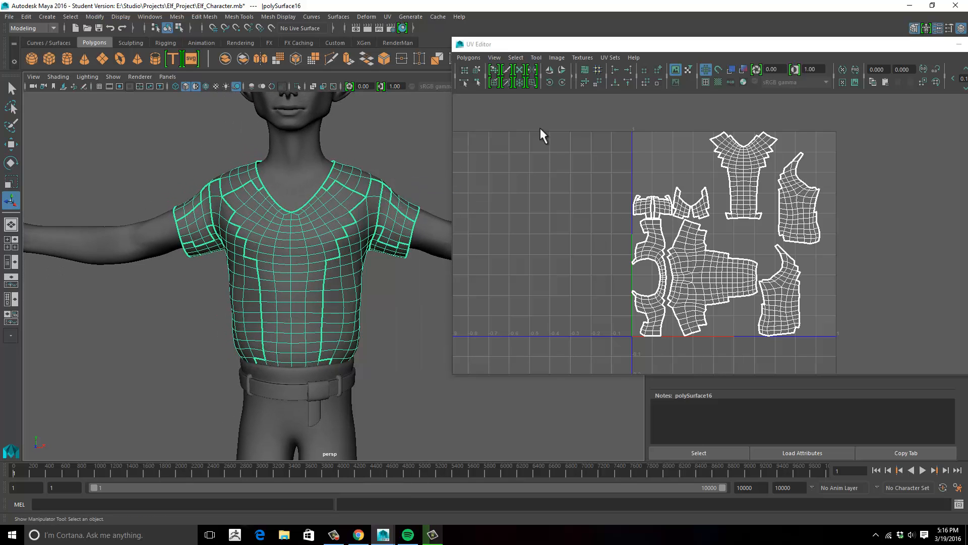
drag(676, 48, 490, 146)
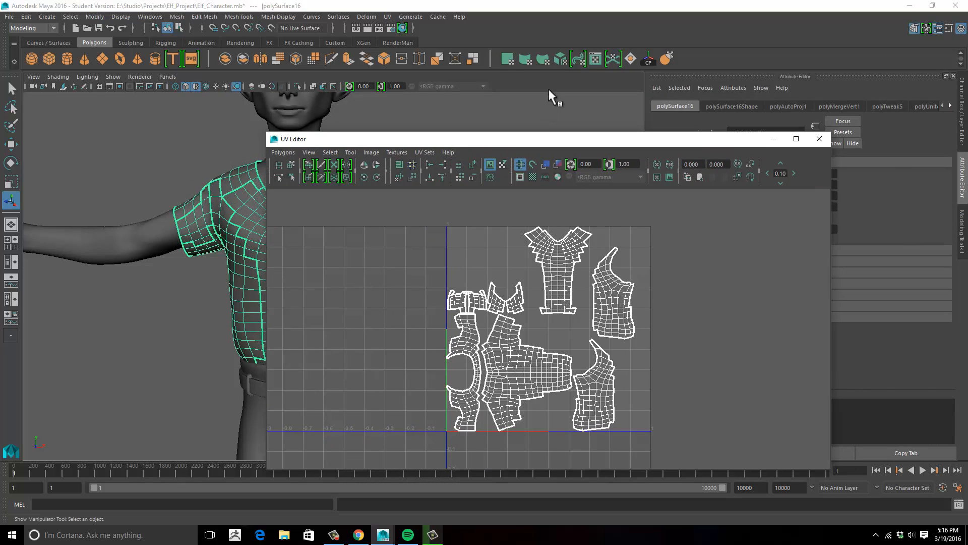
click(507, 59)
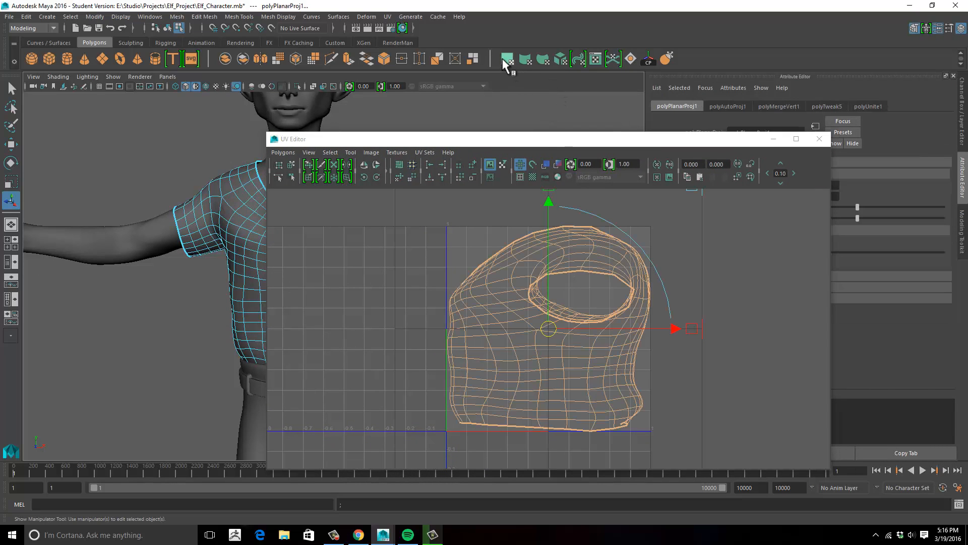
Set the planar projection's Y rotation to 0 so the shirt is projected from the front
drag(552, 146, 411, 79)
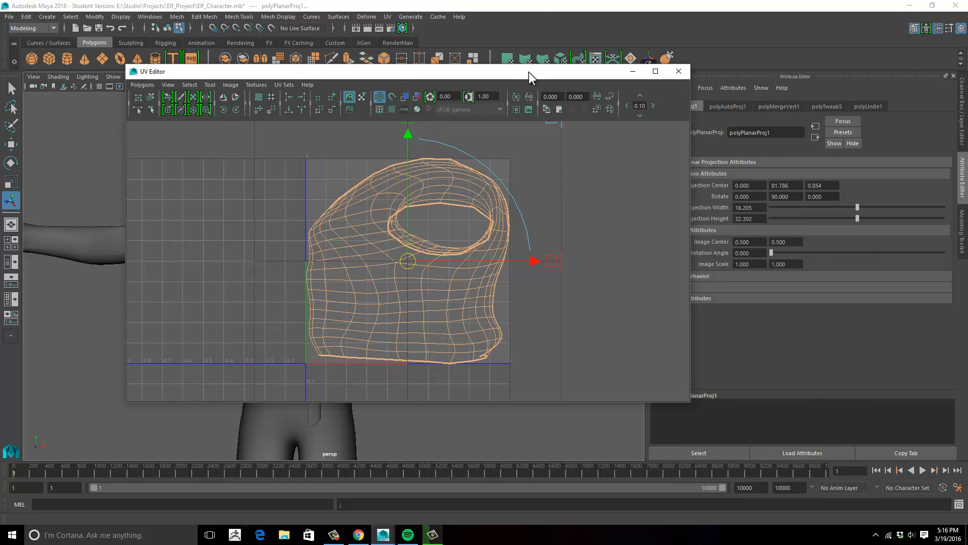
drag(529, 71, 513, 288)
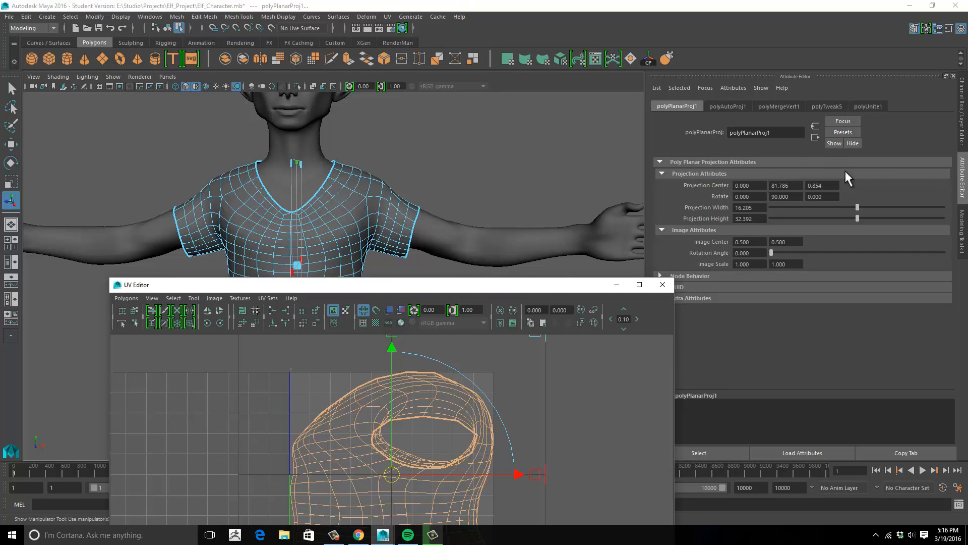
drag(510, 290, 452, 212)
click(785, 197)
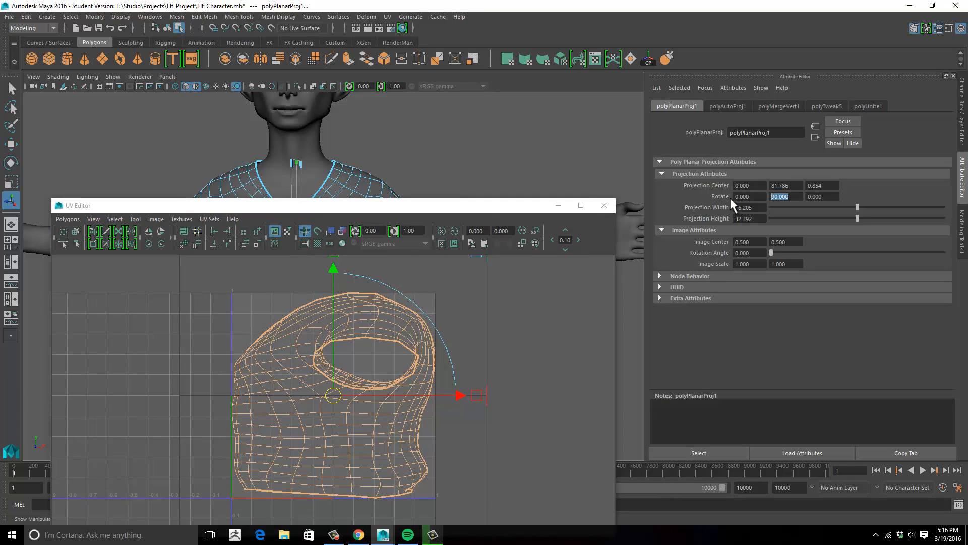
text(0)
key(Return)
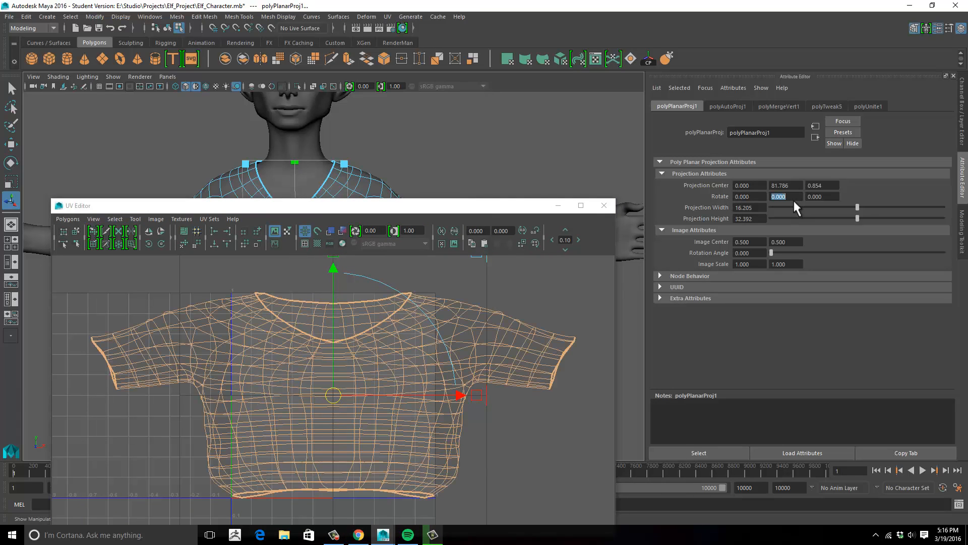
Set both the projection width and the projection height of the shirt's planar projection to 32
drag(497, 207, 511, 108)
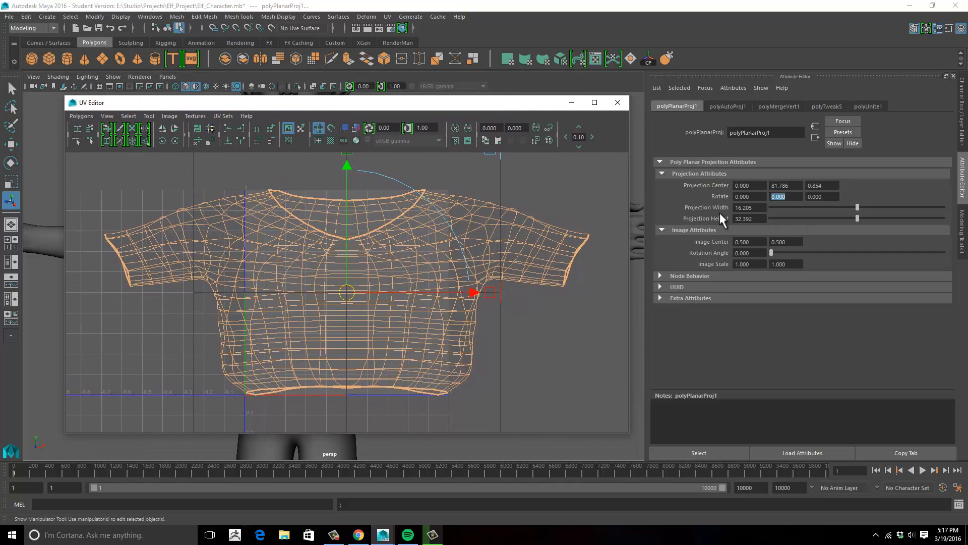
click(765, 219)
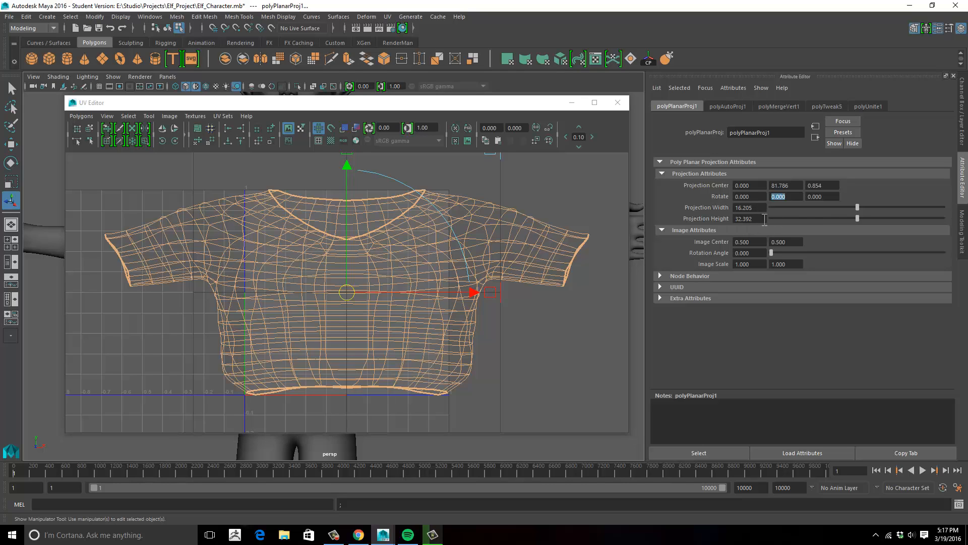
click(761, 208)
text(32)
key(Tab)
text(32)
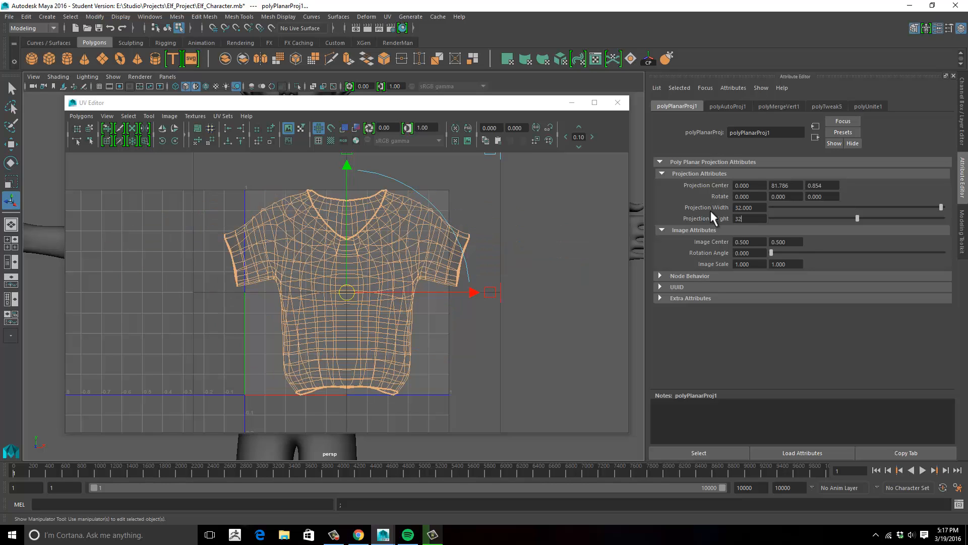
key(Tab)
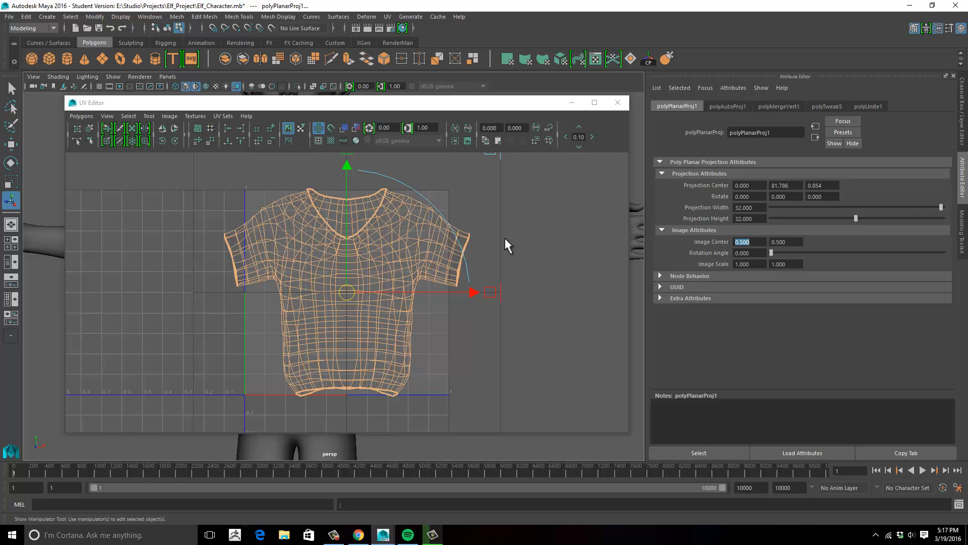
Place the UV Editor beside the character so the shirt model and its complete UV layout can be compared
drag(457, 105, 481, 51)
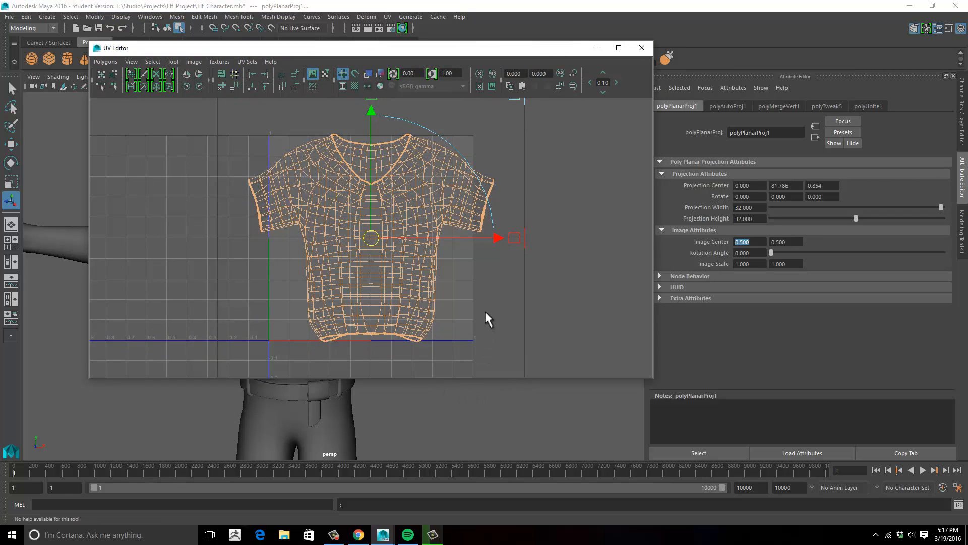
drag(547, 53, 836, 30)
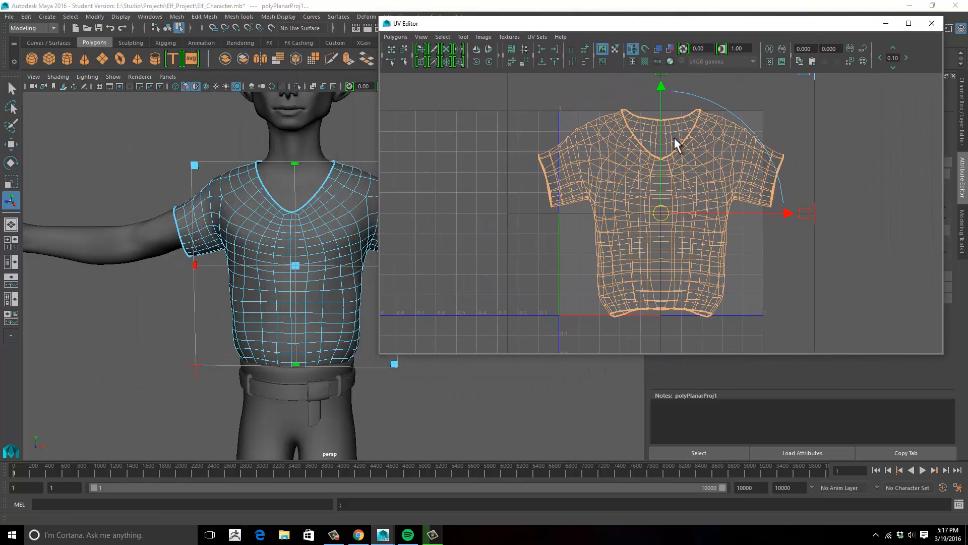
alt+drag(324, 265, 290, 277)
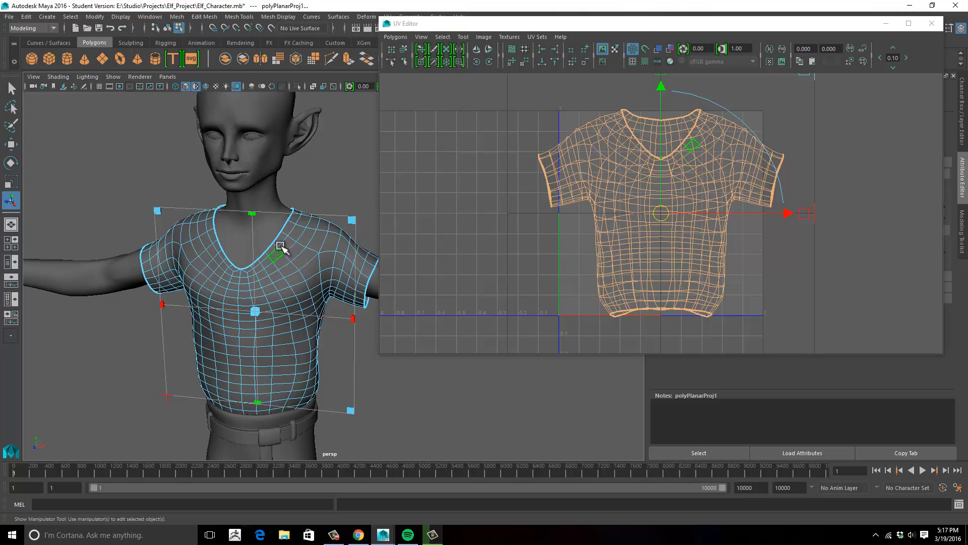
alt+drag(305, 234, 275, 258)
alt+middle_drag(275, 258, 298, 234)
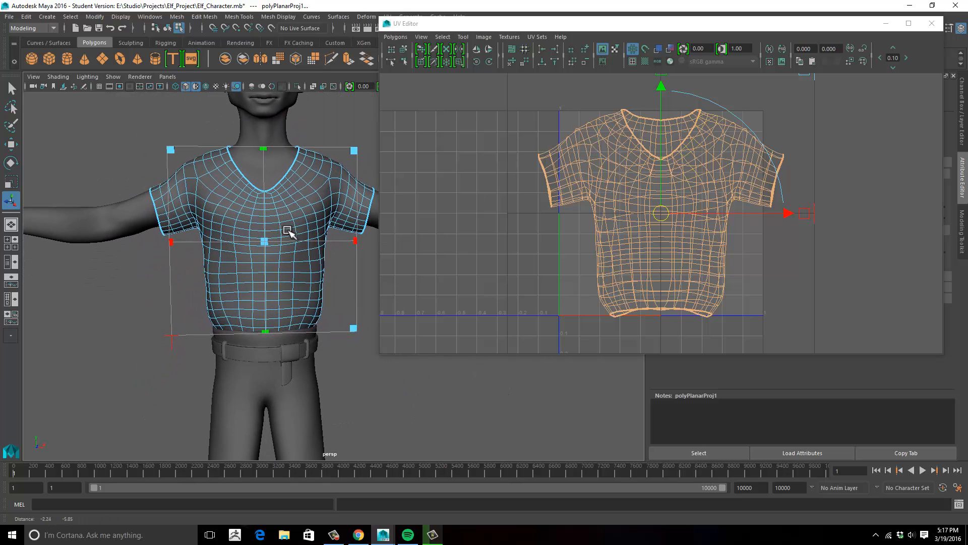
alt+middle_drag(610, 233, 565, 277)
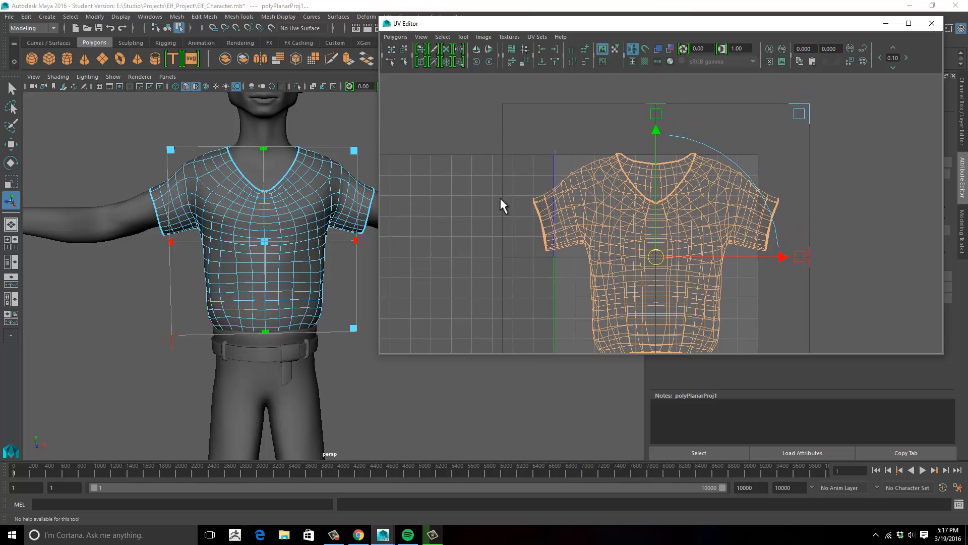
alt+middle_drag(562, 237, 538, 212)
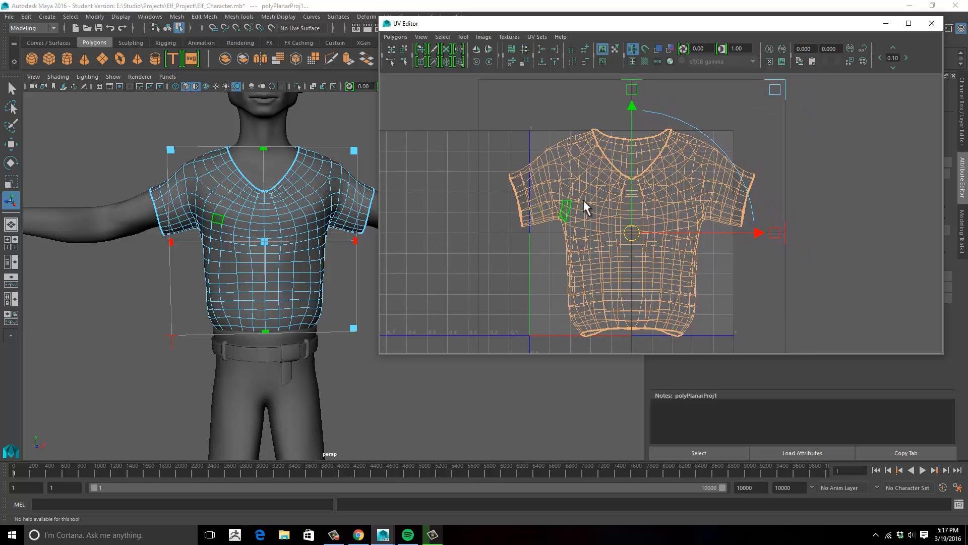
Examine the shirt's projected UVs around the sleeves, shoulders and sides to decide where seams are needed
right_drag(584, 201, 638, 190)
right_drag(591, 164, 590, 159)
mouse_move(598, 152)
alt+middle_down()
mouse_move(590, 182)
mouse_move(595, 164)
alt+middle_up()
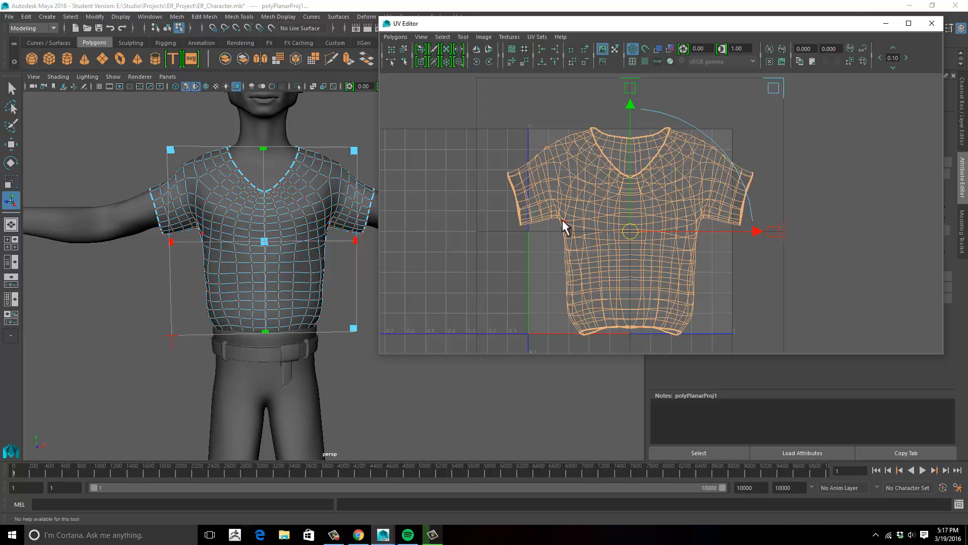
alt+middle_drag(568, 249, 553, 245)
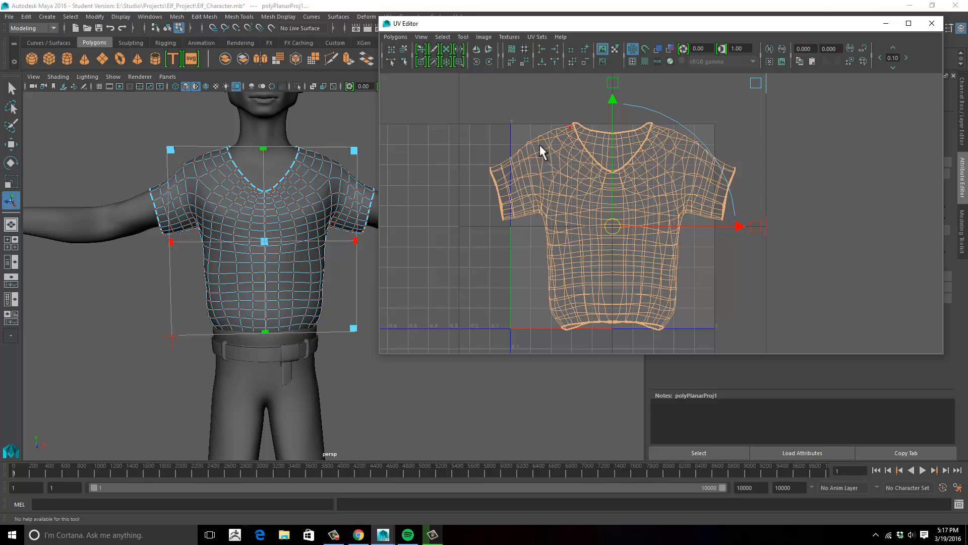
alt+middle_drag(528, 189, 526, 247)
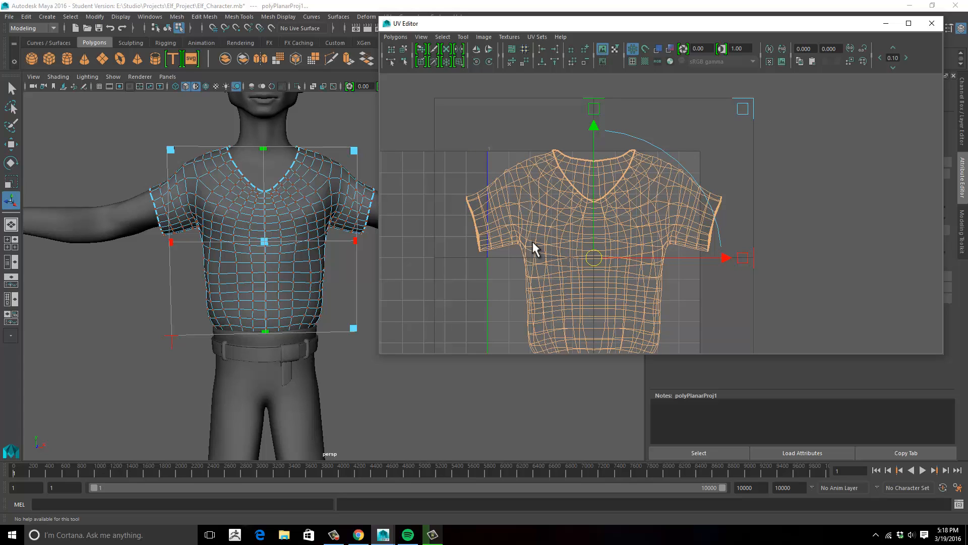
alt+middle_drag(520, 233, 499, 218)
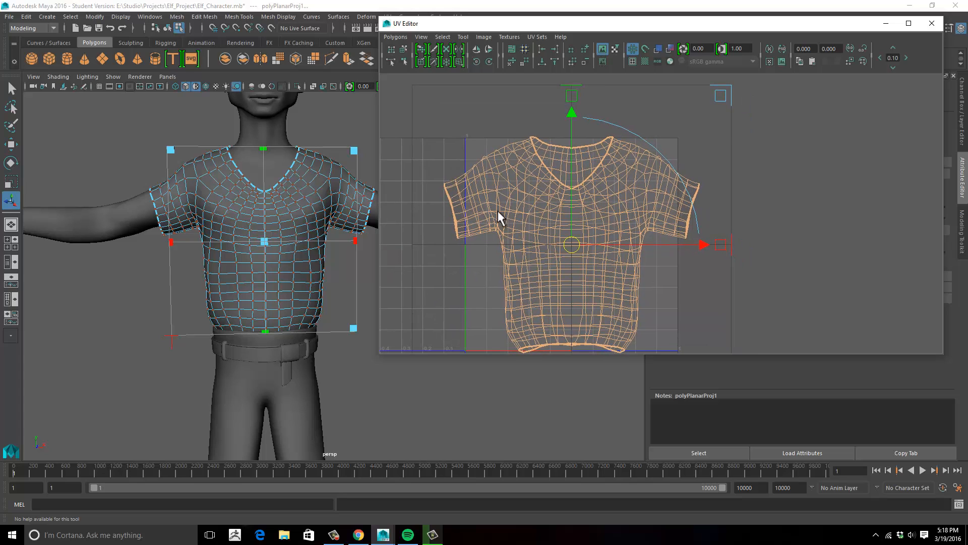
alt+middle_drag(573, 246, 553, 213)
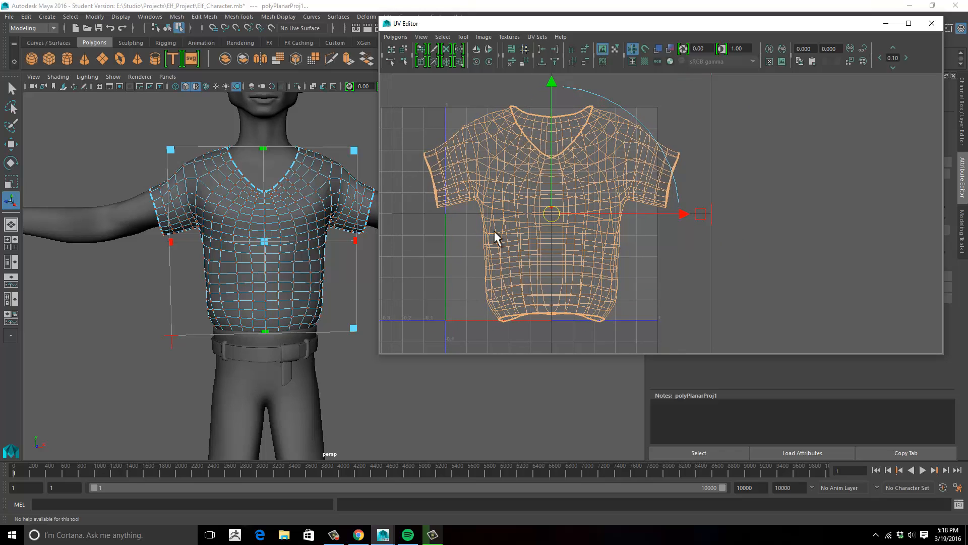
click(335, 273)
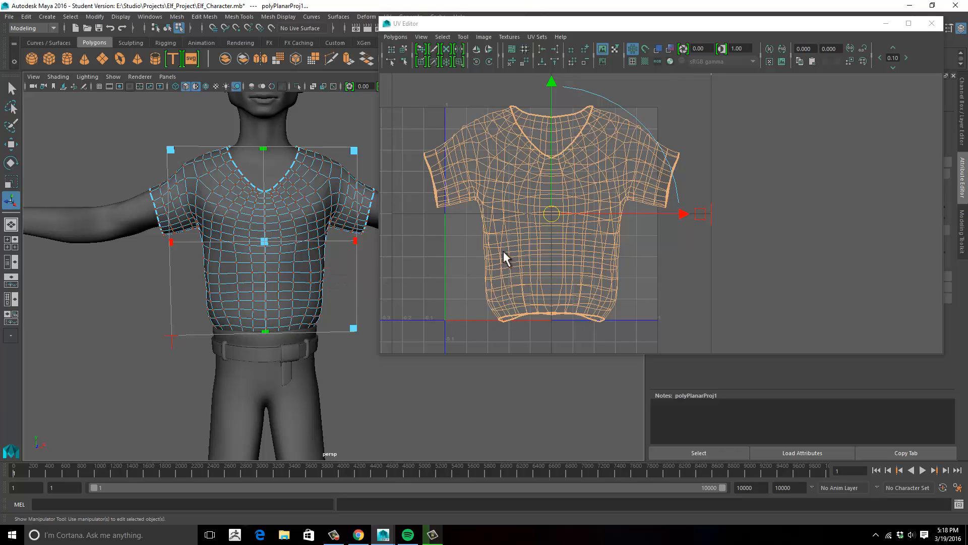
alt+middle_drag(489, 252, 580, 255)
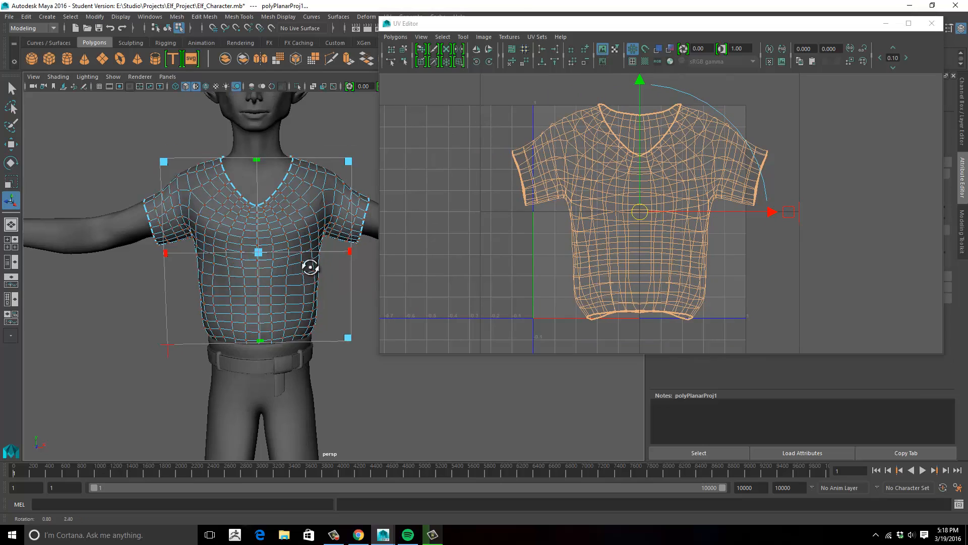
Select the edge loops around both armholes, where the shirt's sleeves join the body
alt+drag(309, 266, 269, 249)
right_drag(269, 249, 320, 229)
click(275, 235)
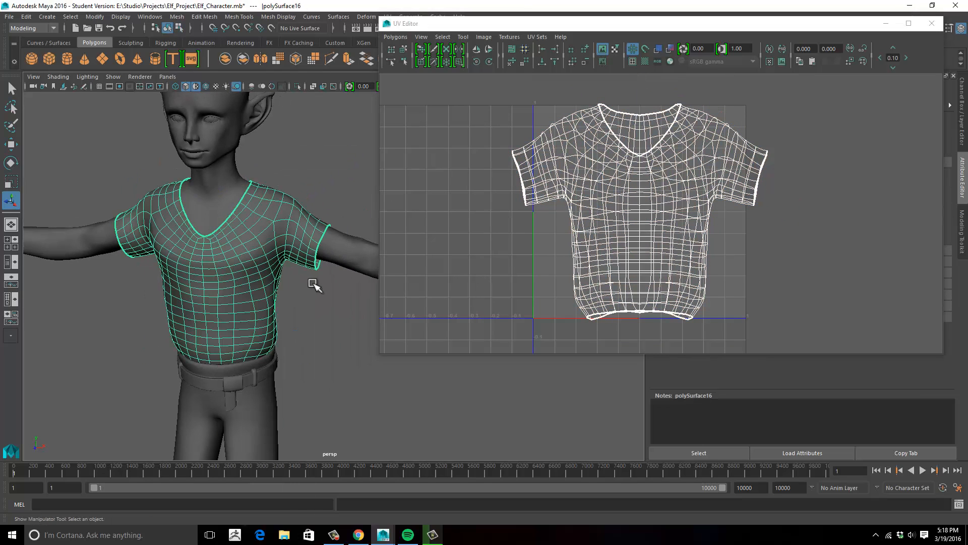
alt+right_drag(329, 316, 275, 180)
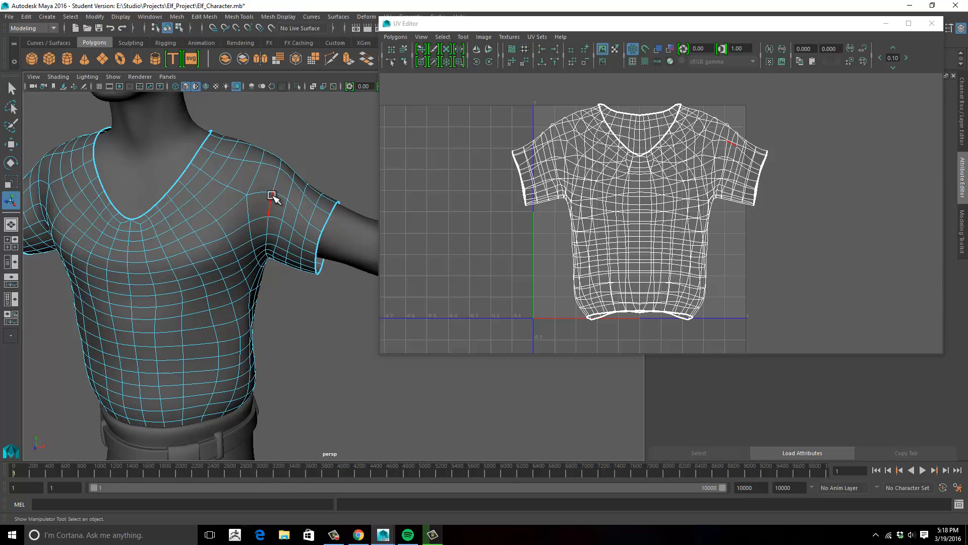
click(271, 201)
alt+drag(296, 259, 260, 198)
click(259, 197)
double_click(250, 193)
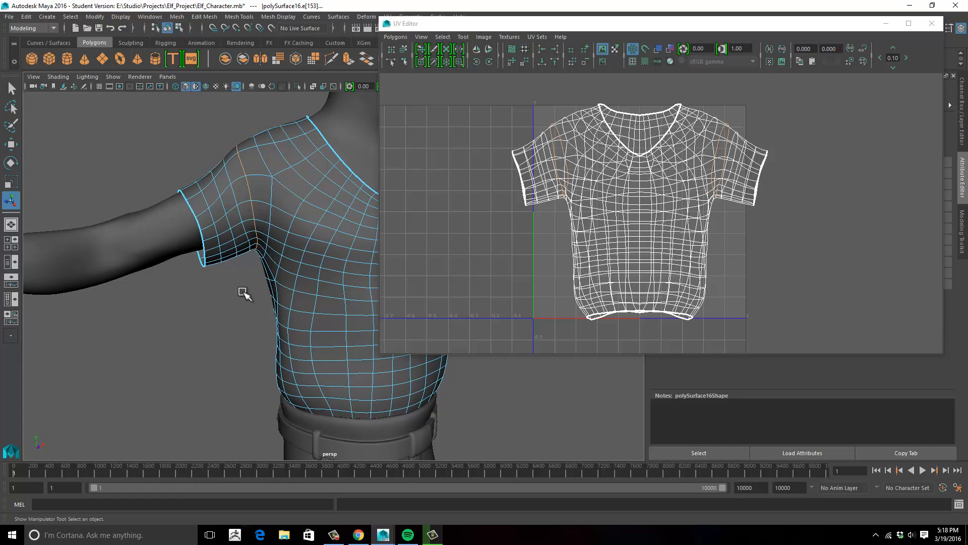
alt+drag(236, 311, 267, 267)
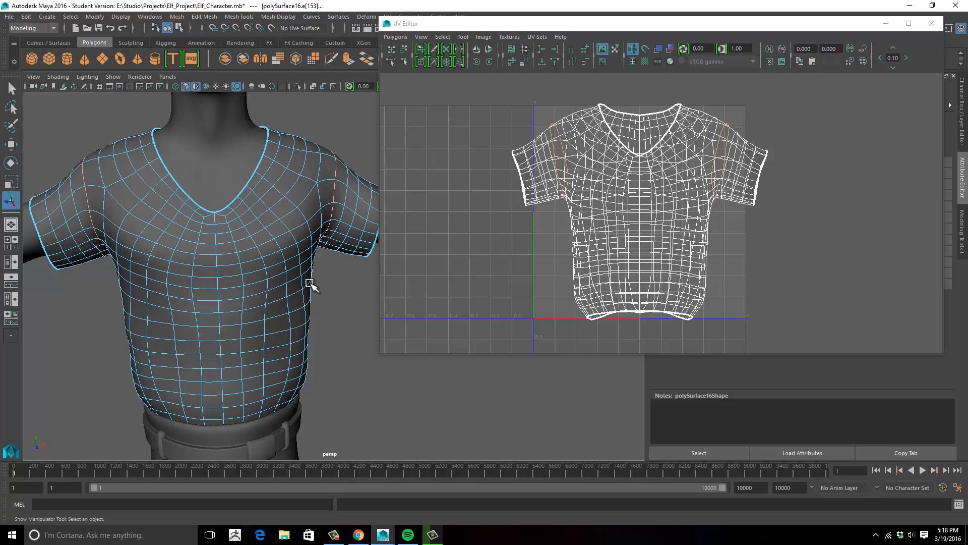
Cut the shirt's UVs along both selected armhole loops and check the new seams on the model
drag(564, 29, 557, 32)
alt+middle_drag(571, 211, 562, 213)
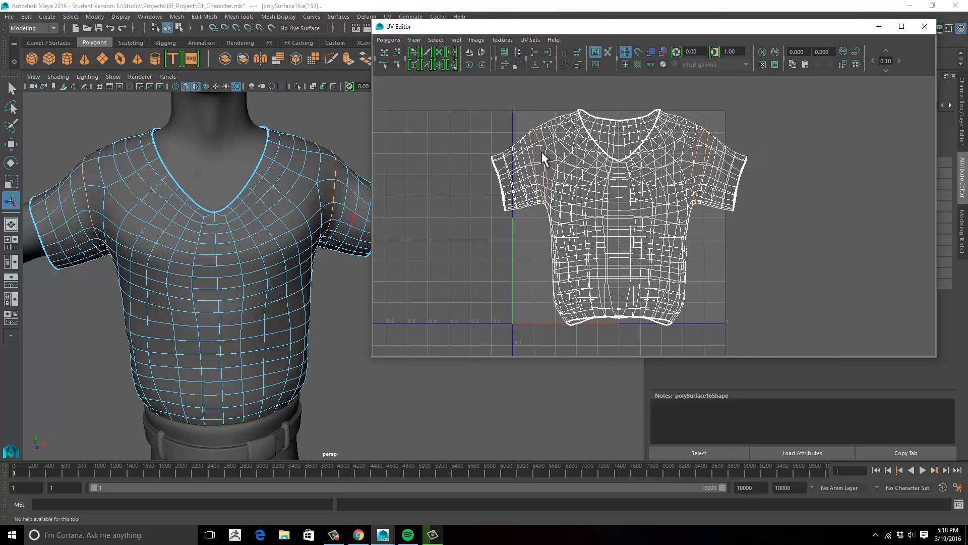
right_drag(539, 150, 611, 461)
alt+drag(198, 254, 228, 268)
click(299, 197)
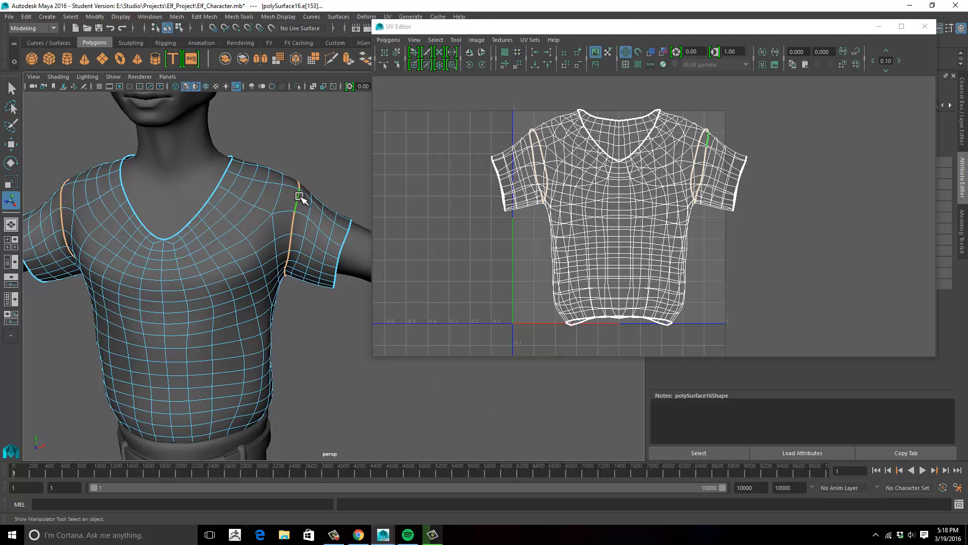
alt+drag(362, 218, 421, 201)
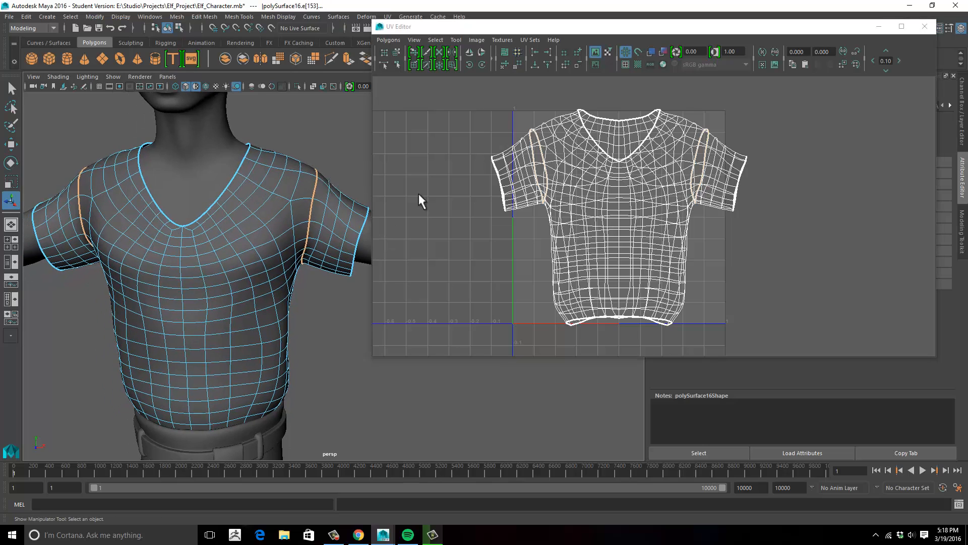
Select the whole UV shell of the character's right sleeve and move it clear of the shirt body in UV space
right_drag(524, 164, 501, 161)
drag(479, 137, 507, 166)
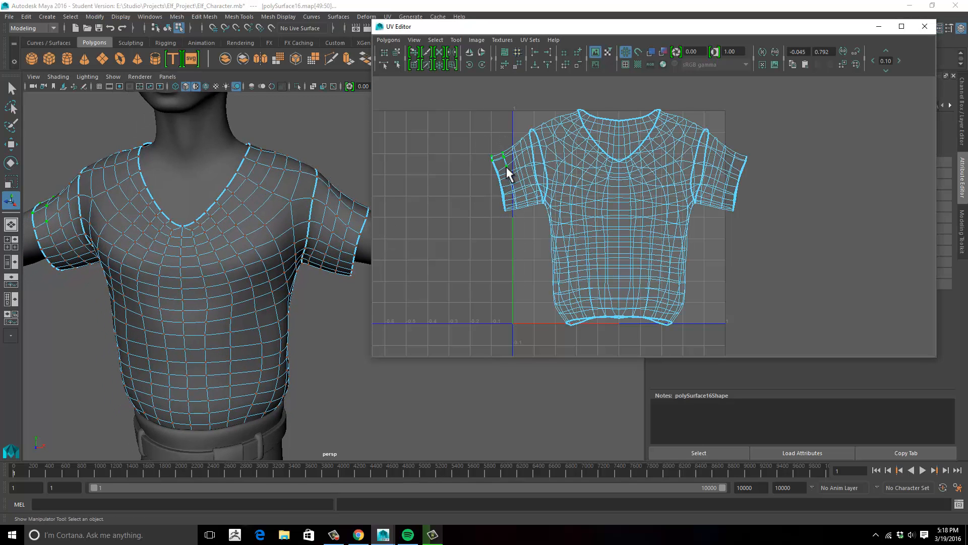
right_drag(507, 174, 528, 157)
key(w)
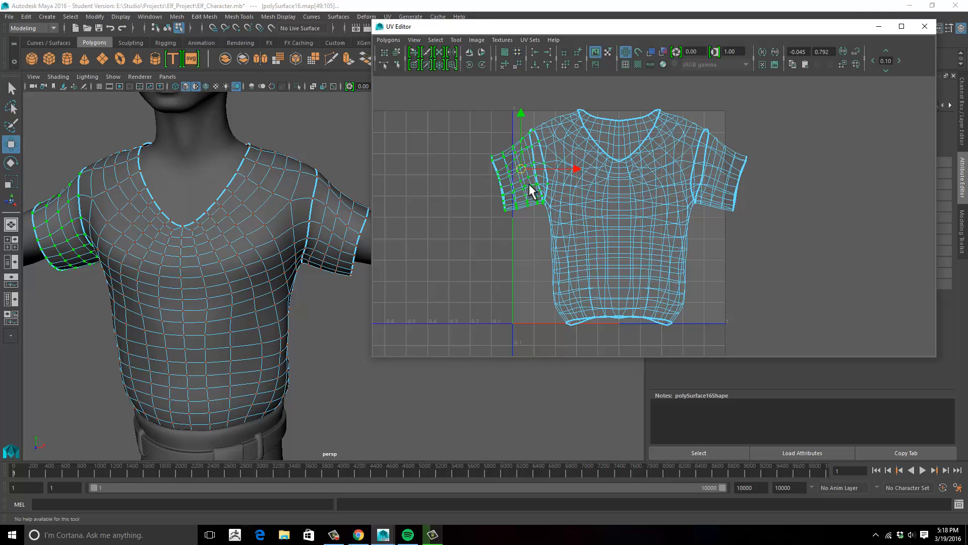
drag(574, 174, 507, 173)
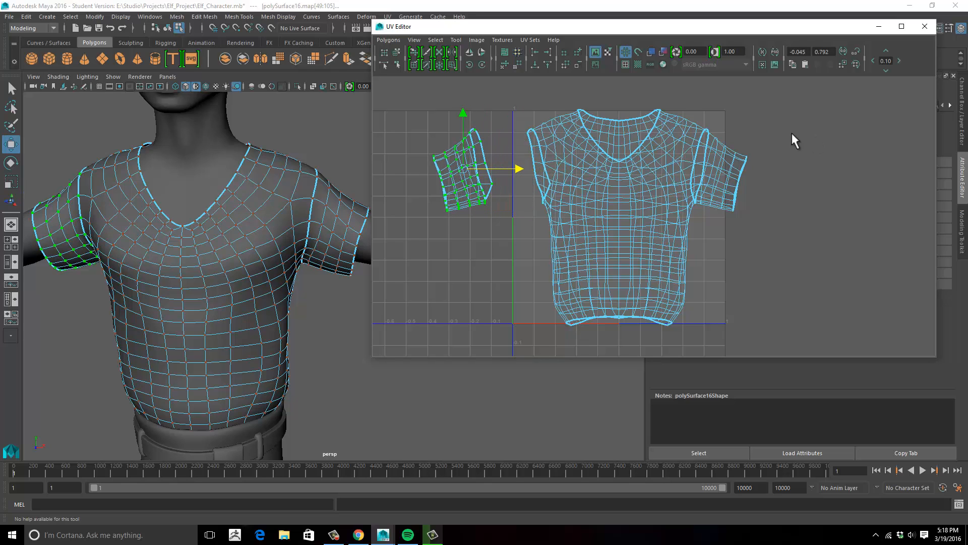
Move the UV shell of the character's left sleeve across the body, beside the other detached sleeve
drag(728, 172, 453, 200)
mouse_move(481, 205)
alt+middle_down()
mouse_move(531, 199)
mouse_move(490, 207)
alt+middle_up()
alt+middle_drag(522, 158, 516, 176)
alt+right_drag(542, 170, 514, 170)
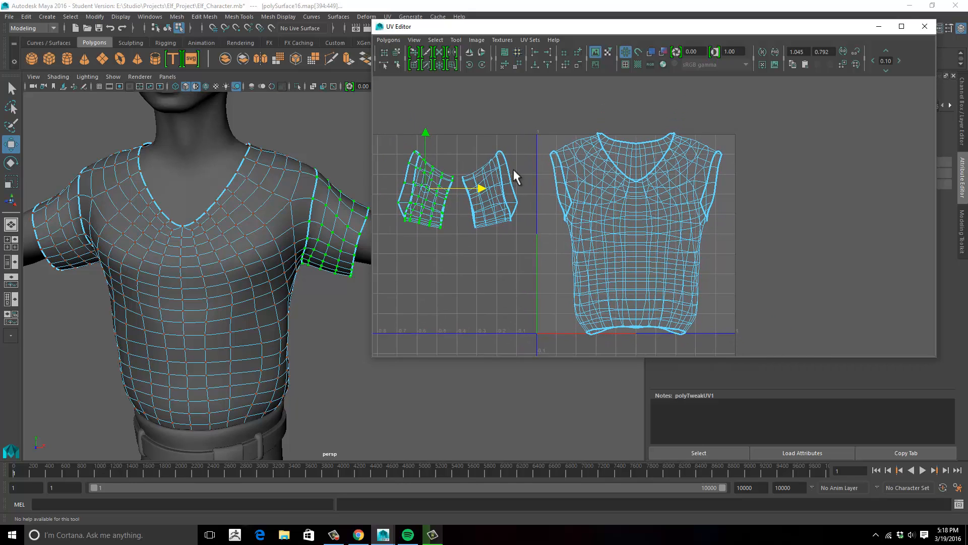
alt+middle_drag(557, 164, 520, 149)
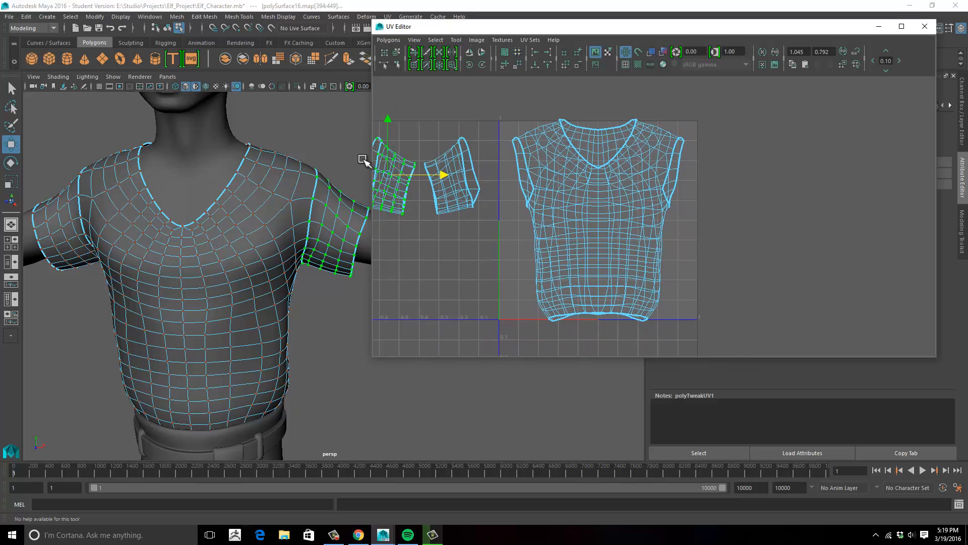
Select the edges along the top of the character's left shoulder from collar to armhole, excluding the sleeve edges
alt+drag(259, 177, 166, 219)
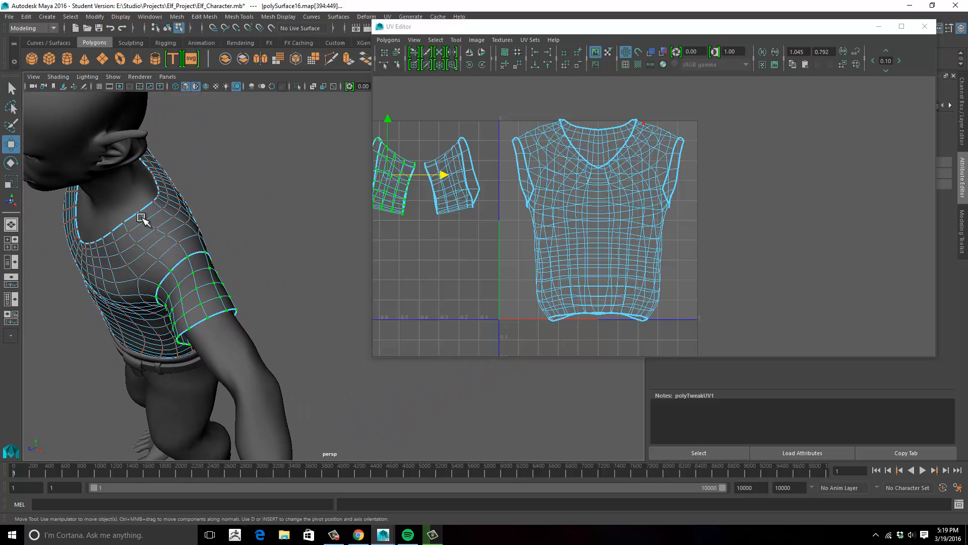
key(F10)
click(145, 213)
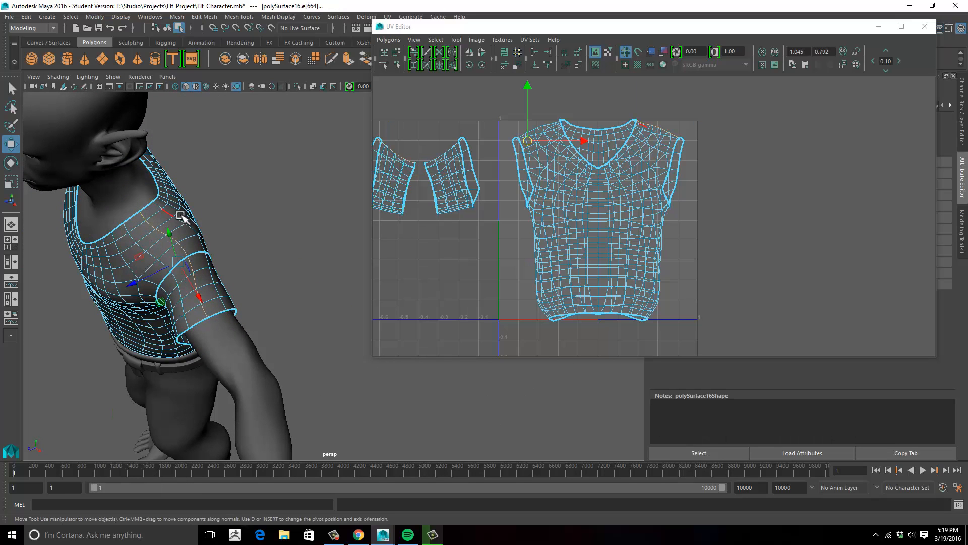
alt+drag(202, 221, 210, 216)
alt+drag(266, 255, 266, 256)
ctrl+drag(266, 256, 212, 313)
Add the matching edges on the right shoulder without the sleeve and cut the UVs along both shoulder tops
alt+drag(277, 216, 190, 196)
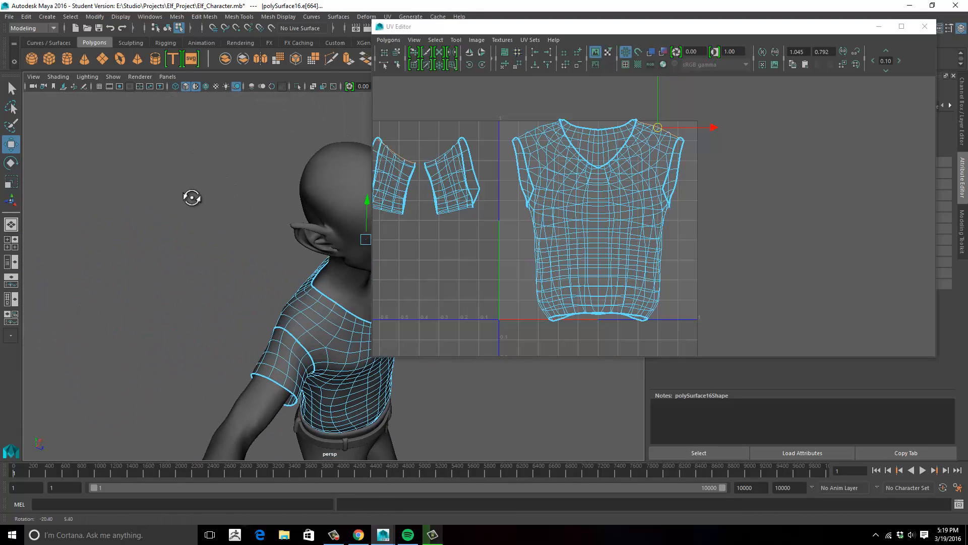
alt+middle_drag(190, 197, 196, 194)
alt+drag(197, 194, 182, 268)
double_click(258, 260)
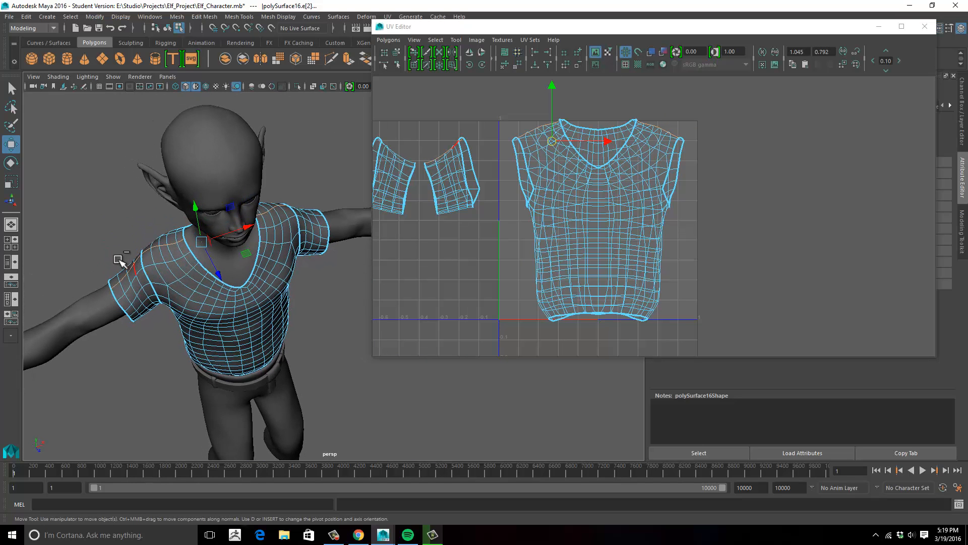
ctrl+drag(96, 249, 134, 293)
mouse_move(292, 298)
alt+mouse_down()
mouse_move(338, 291)
mouse_move(290, 288)
alt+mouse_up()
right_drag(550, 138, 645, 461)
alt+middle_drag(550, 244, 605, 227)
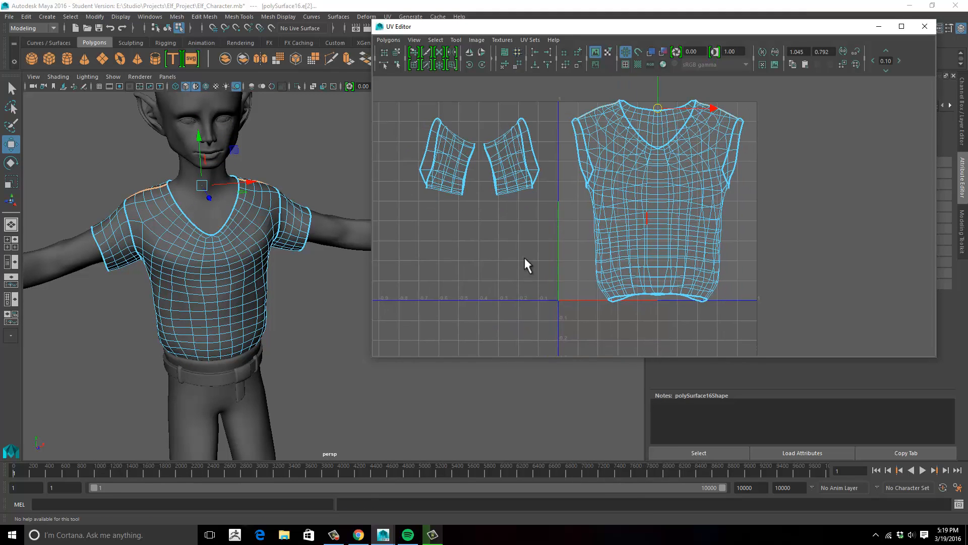
Select the edges running down the character's left side of the shirt, from the armpit to the hem
alt+drag(241, 307, 243, 249)
scroll(266, 271, up, 3)
click(243, 249)
shift+click(236, 290)
alt+drag(236, 290, 237, 244)
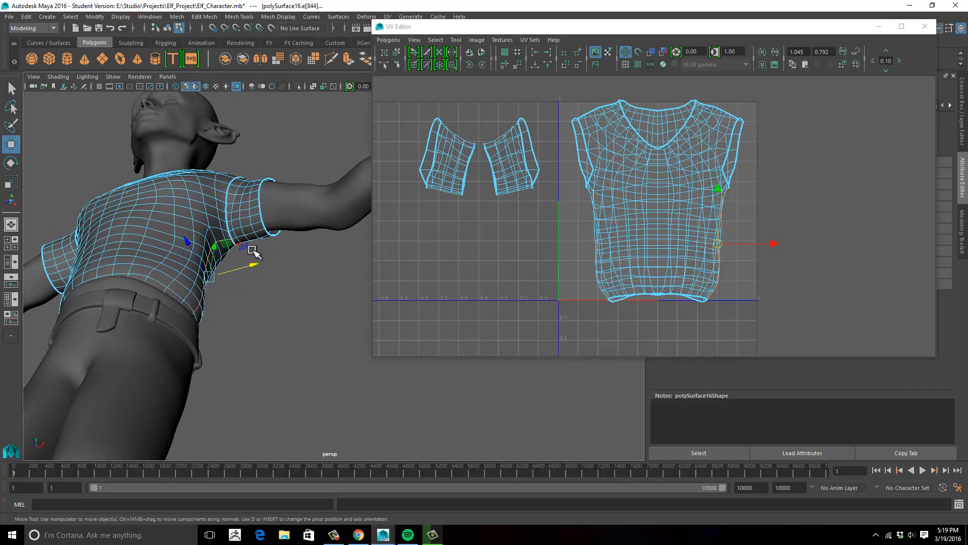
Add the matching side edges on the character's right without the sleeve edges, and cut the UVs down both sides of the shirt
alt+drag(281, 289, 270, 374)
click(218, 190)
alt+drag(217, 191, 154, 197)
mouse_move(76, 176)
mouse_down()
mouse_move(106, 188)
mouse_move(81, 186)
mouse_up()
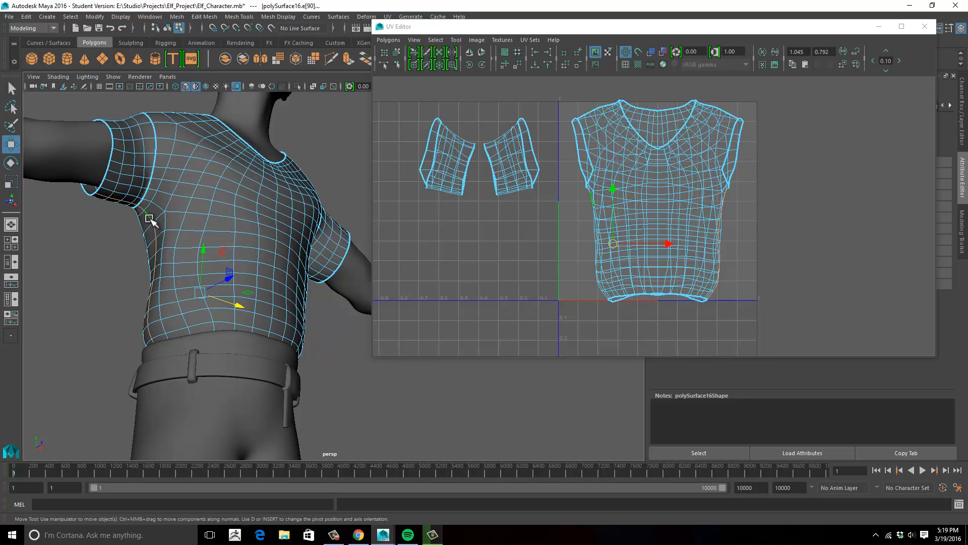
click(208, 229)
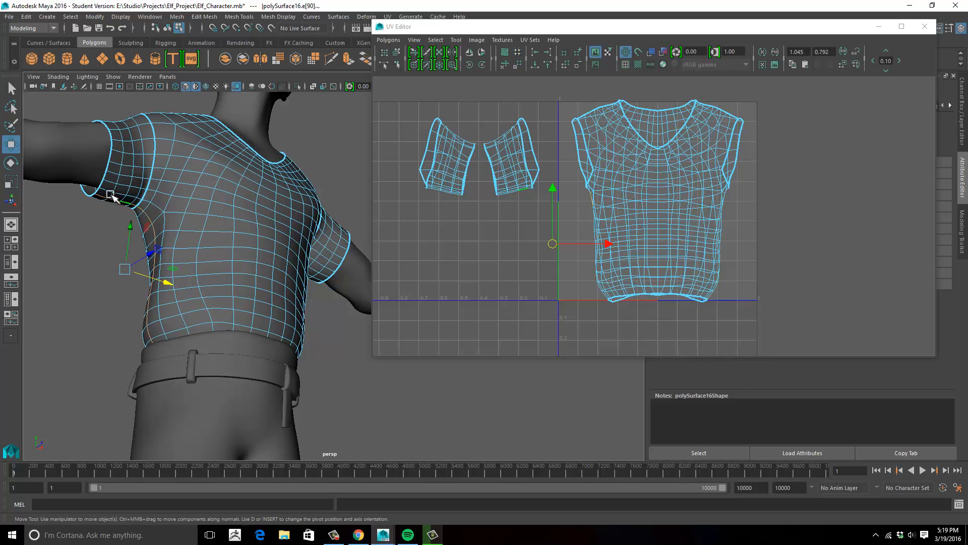
alt+drag(194, 264, 65, 264)
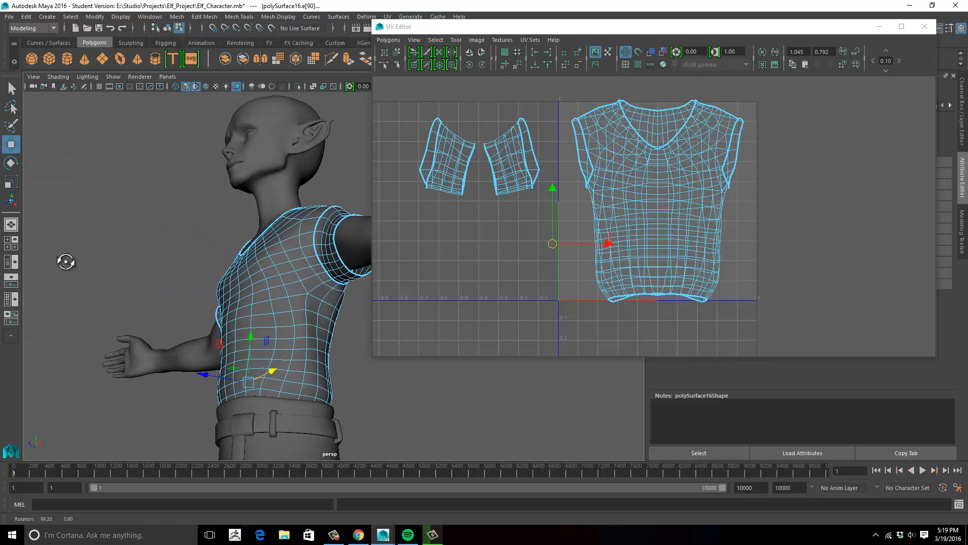
click(325, 304)
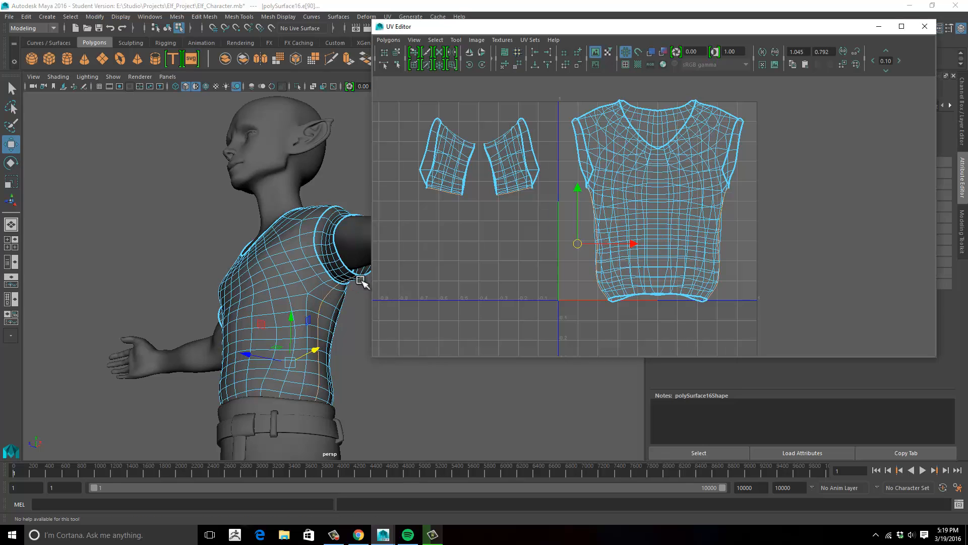
alt+drag(363, 277, 277, 273)
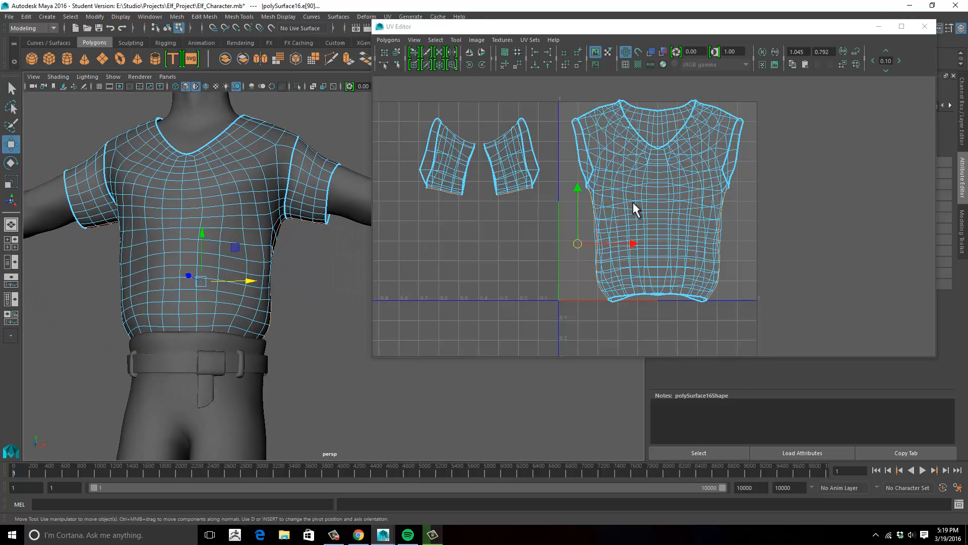
right_click(639, 181)
mouse_move(650, 229)
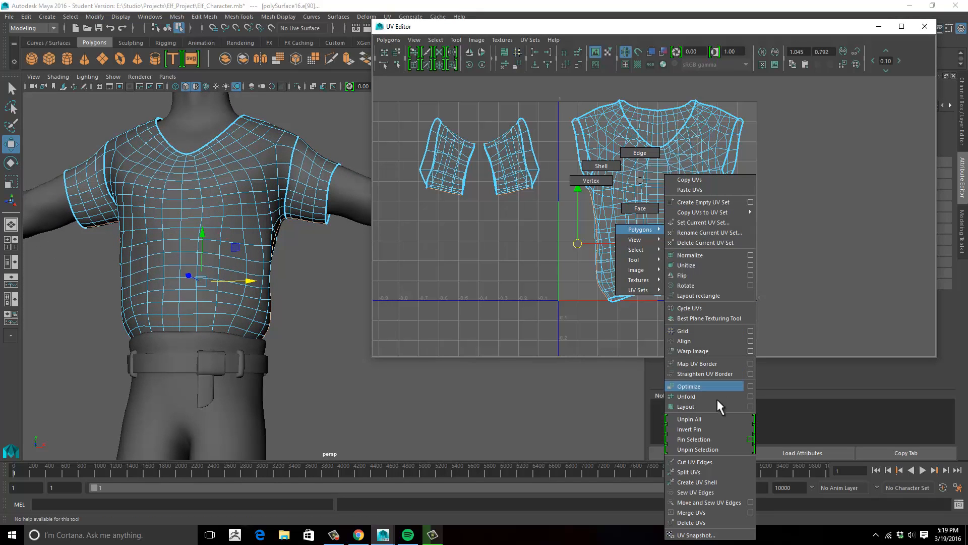
click(702, 462)
Select the UVs of both sleeve shells and move them together farther away from the shirt body
alt+right_drag(543, 229, 481, 255)
alt+middle_drag(482, 255, 513, 234)
drag(544, 197, 456, 234)
right_drag(538, 188, 577, 182)
drag(565, 141, 505, 220)
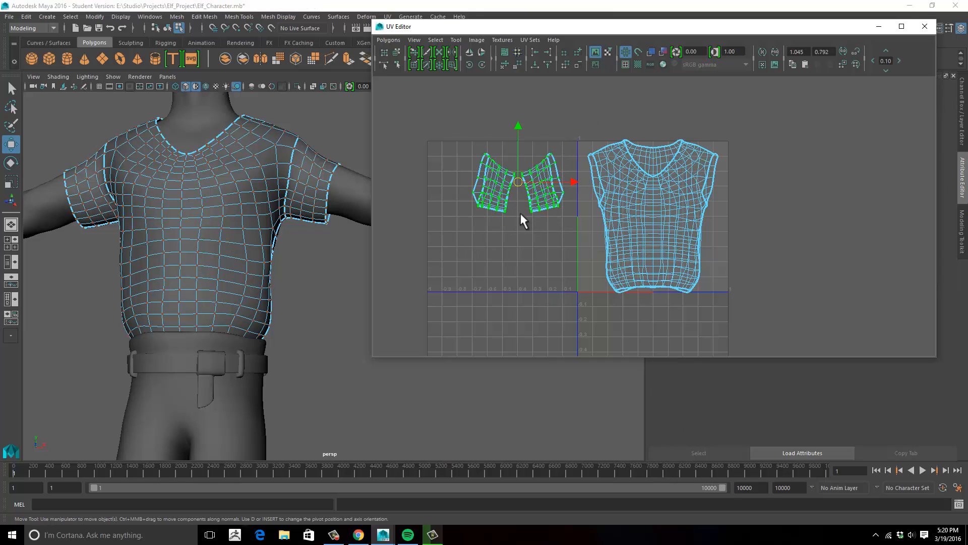
drag(511, 180, 455, 148)
Select the whole UV shell of the shirt's front panel and move it horizontally off the back panel, outside the 0–1 UV tile
alt+middle_drag(595, 200, 520, 186)
alt+right_drag(584, 198, 644, 172)
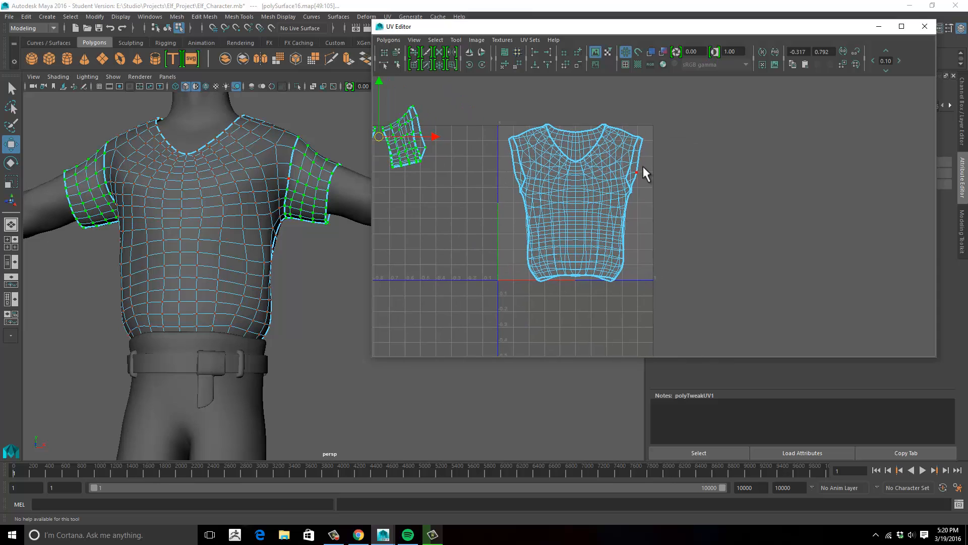
alt+middle_drag(553, 158, 637, 189)
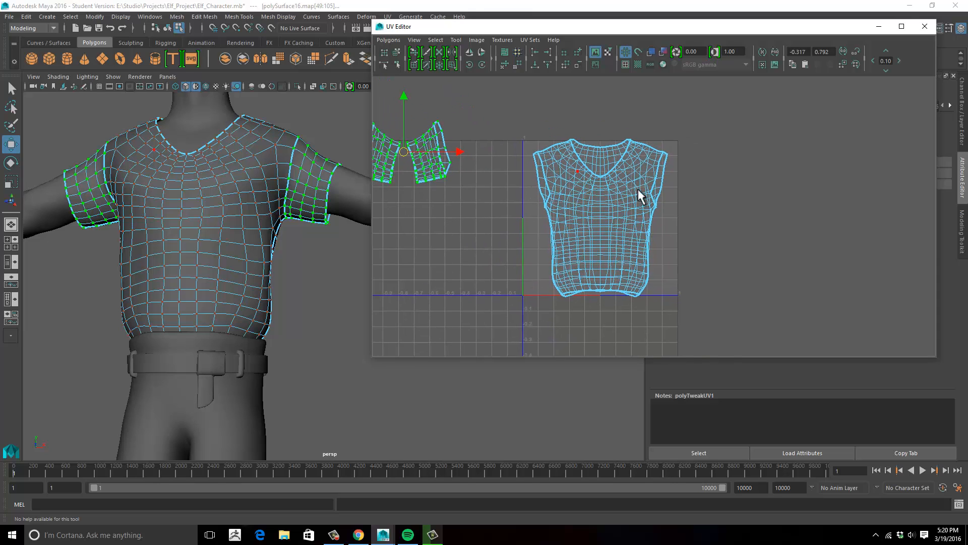
click(663, 177)
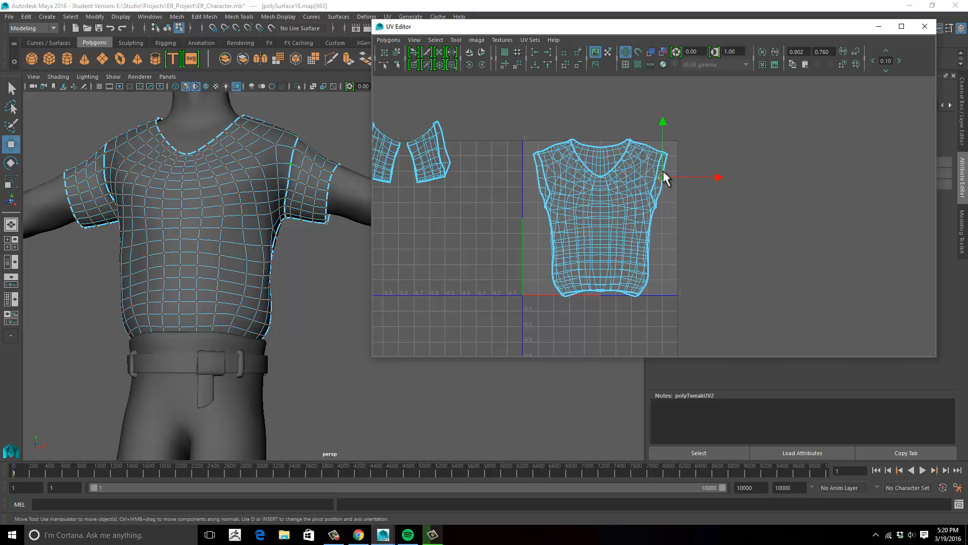
ctrl+right_drag(663, 171, 686, 153)
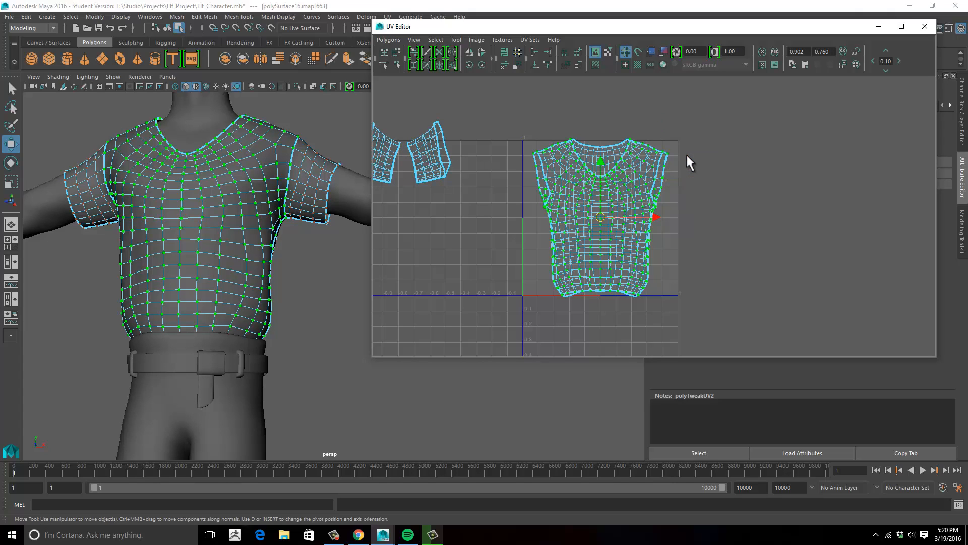
drag(659, 214, 794, 210)
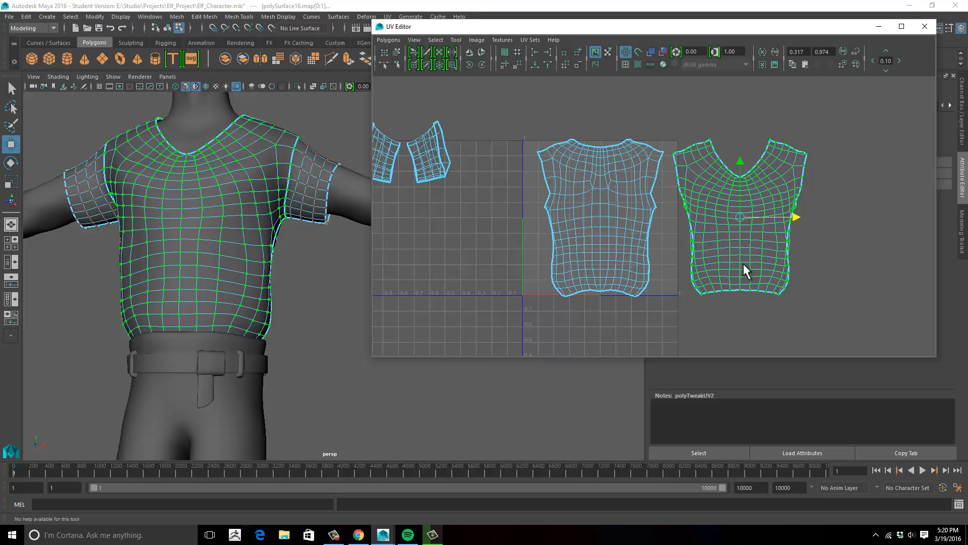
Move the right sleeve's UV shell close to the back panel and place the left sleeve's shell below it
alt+middle_drag(634, 231, 589, 176)
click(521, 134)
alt+middle_drag(520, 135, 492, 189)
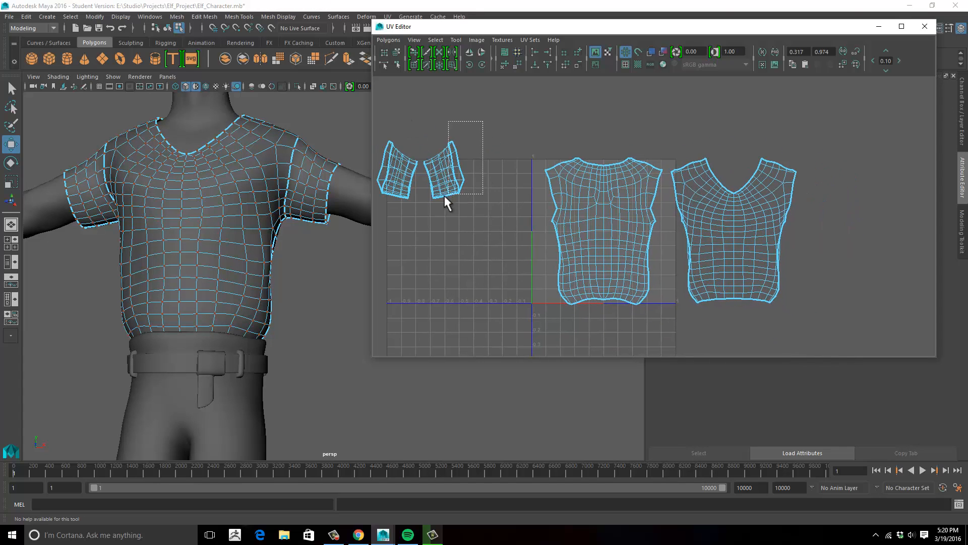
drag(444, 196, 442, 207)
ctrl+right_drag(454, 179, 485, 166)
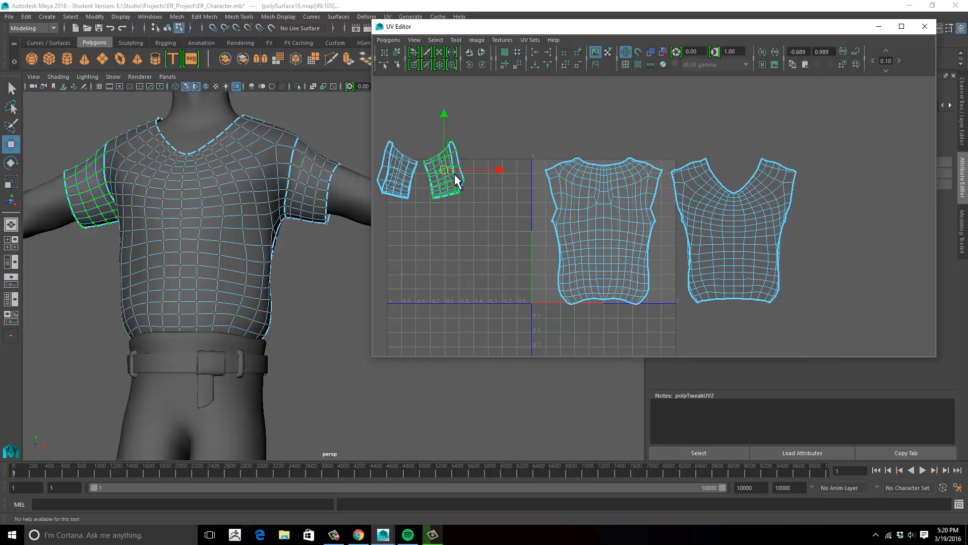
drag(456, 179, 492, 188)
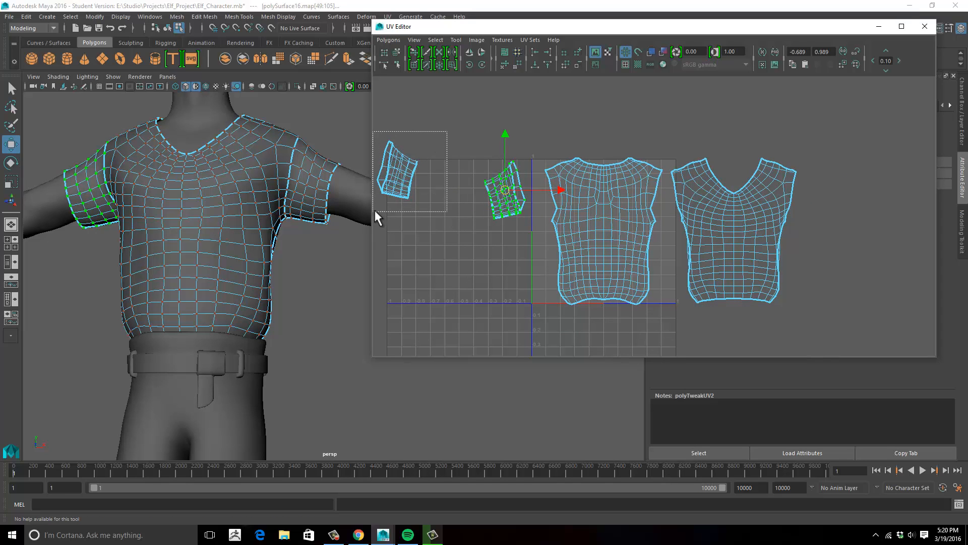
drag(374, 212, 375, 212)
drag(397, 170, 493, 264)
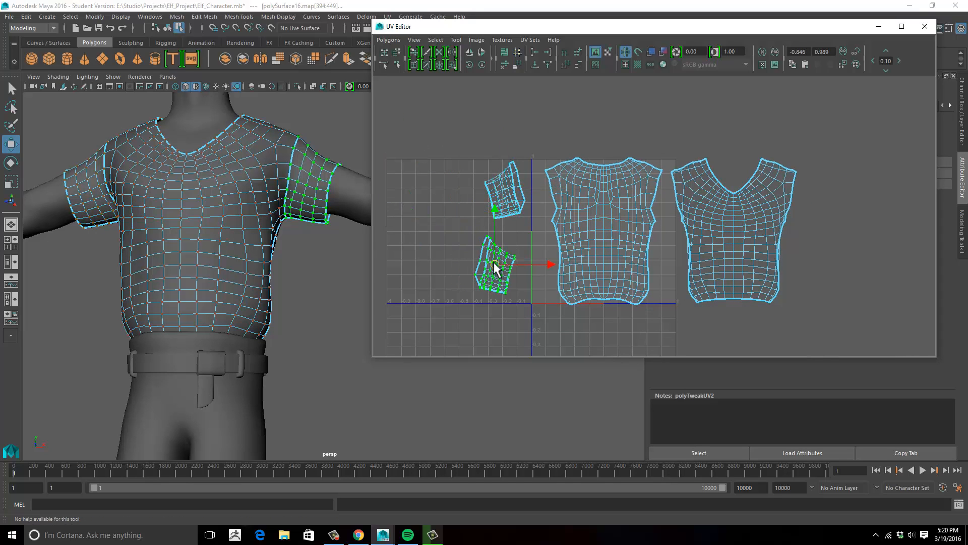
Turn on shaded UV display to check which way the shirt's shells are facing
alt+middle_drag(494, 265, 460, 270)
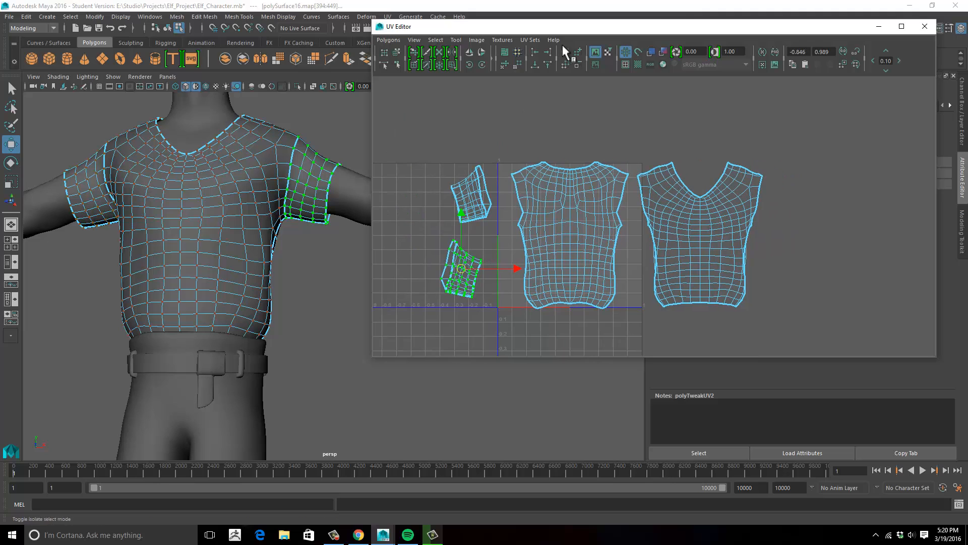
click(651, 52)
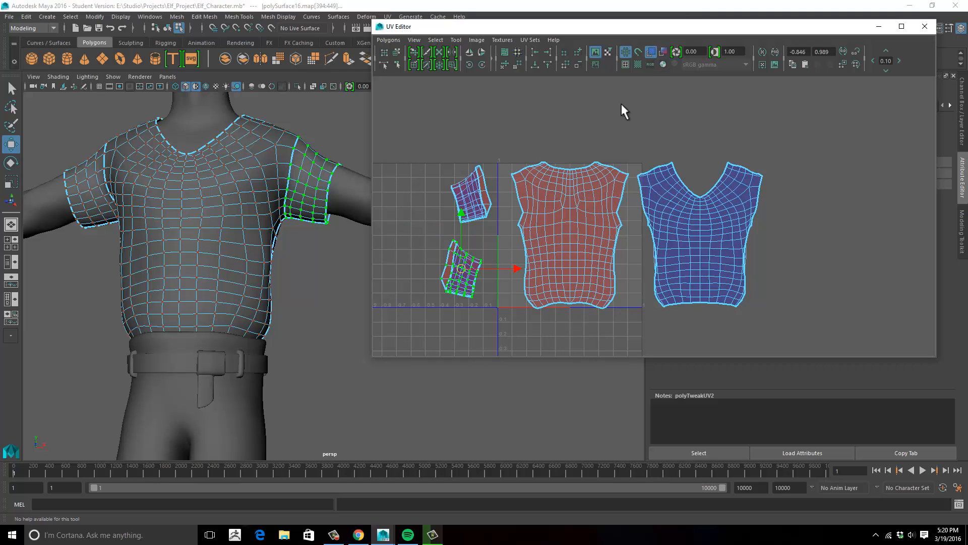
mouse_move(620, 102)
alt+middle_down()
mouse_move(585, 76)
mouse_move(577, 95)
alt+middle_up()
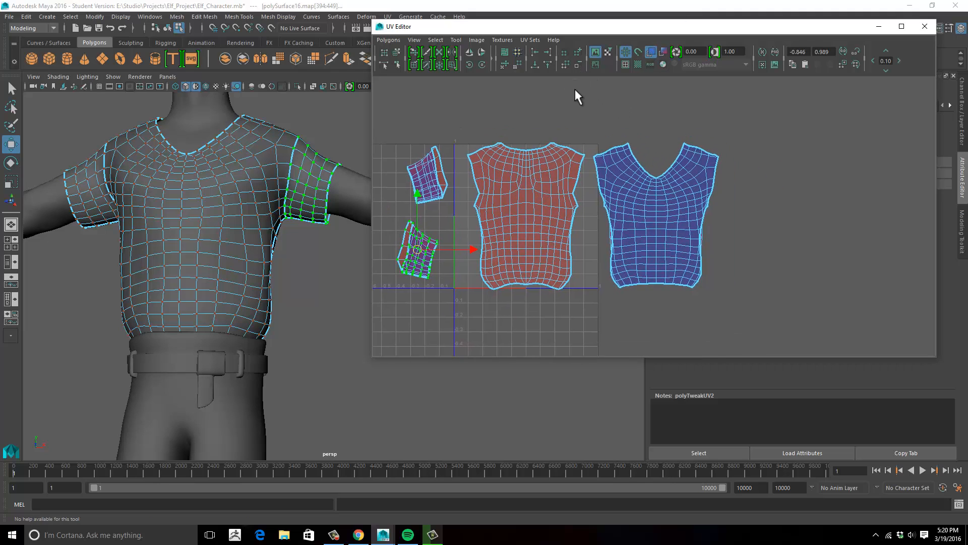
click(656, 216)
alt+middle_drag(520, 188, 563, 172)
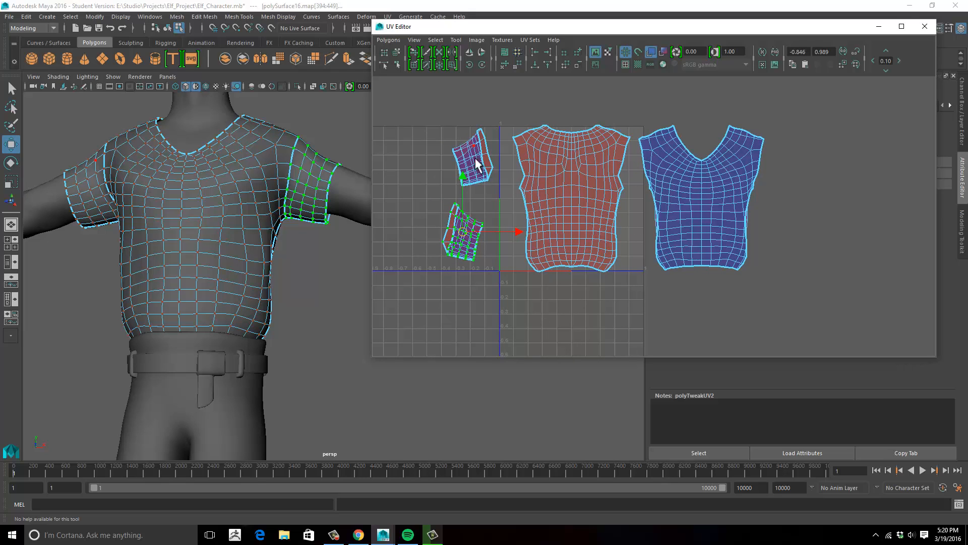
Select both sleeve UV shells and move them horizontally away from the front and back panels
drag(403, 129, 495, 277)
drag(510, 199, 417, 196)
alt+middle_drag(466, 197, 391, 203)
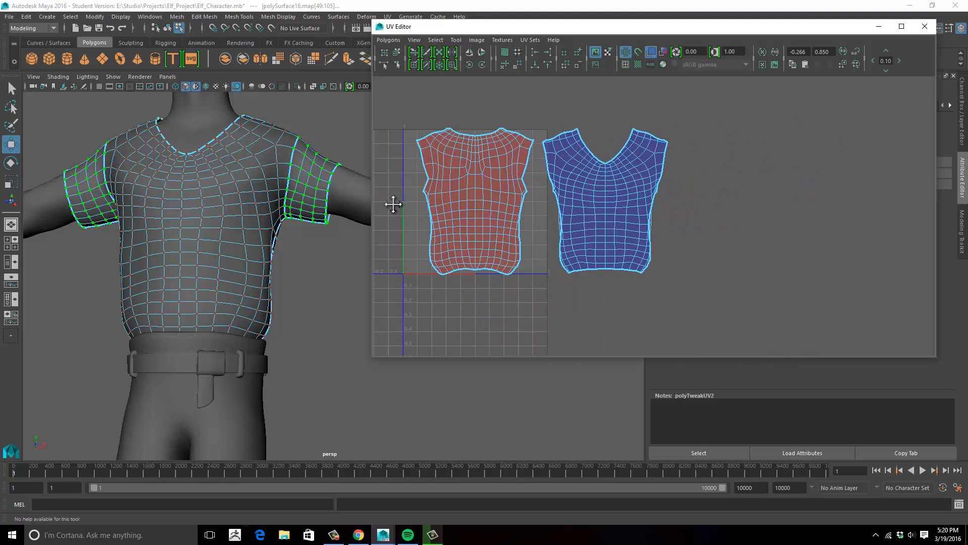
alt+middle_drag(469, 179, 501, 182)
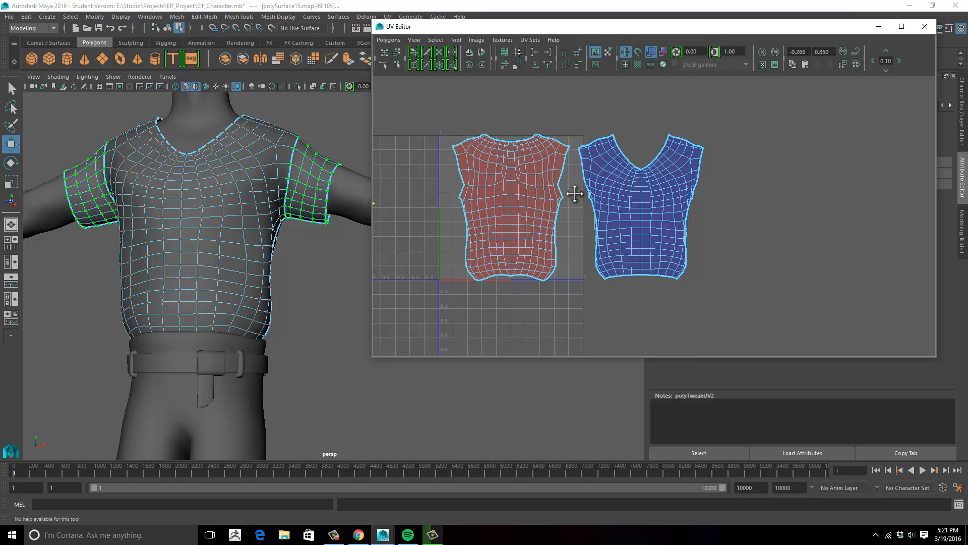
mouse_move(575, 193)
alt+middle_down()
mouse_move(587, 192)
mouse_move(569, 199)
mouse_move(586, 202)
alt+middle_up()
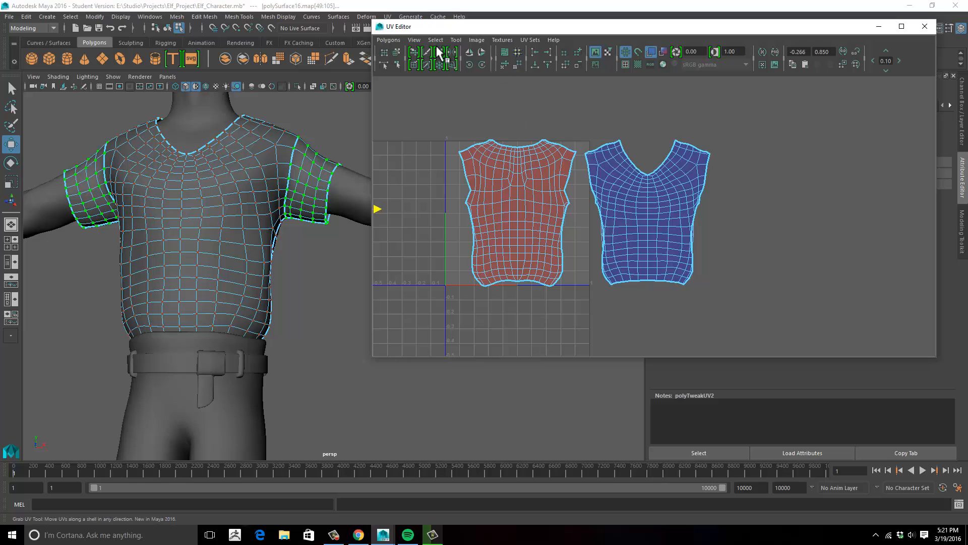
Try to unfold the shirt's back panel shell with the Unfold UV Tool, using an enlarged brush
click(455, 39)
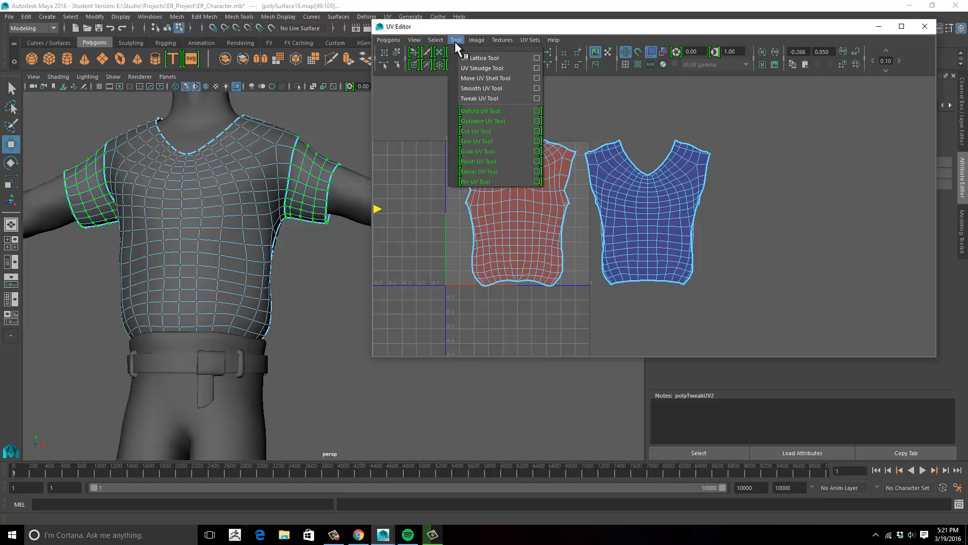
click(471, 111)
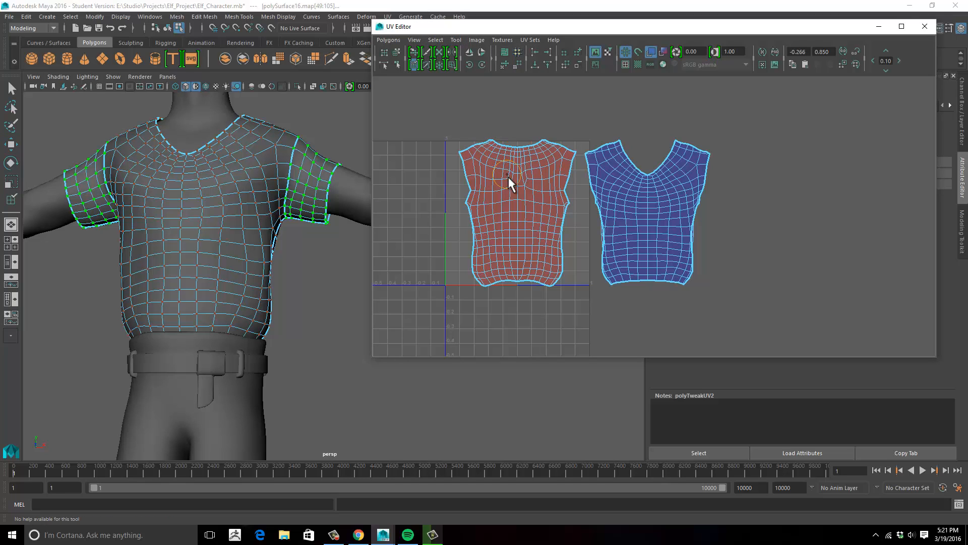
mouse_move(495, 141)
mouse_down()
mouse_move(517, 183)
mouse_move(552, 178)
mouse_move(504, 177)
mouse_up()
key(b)
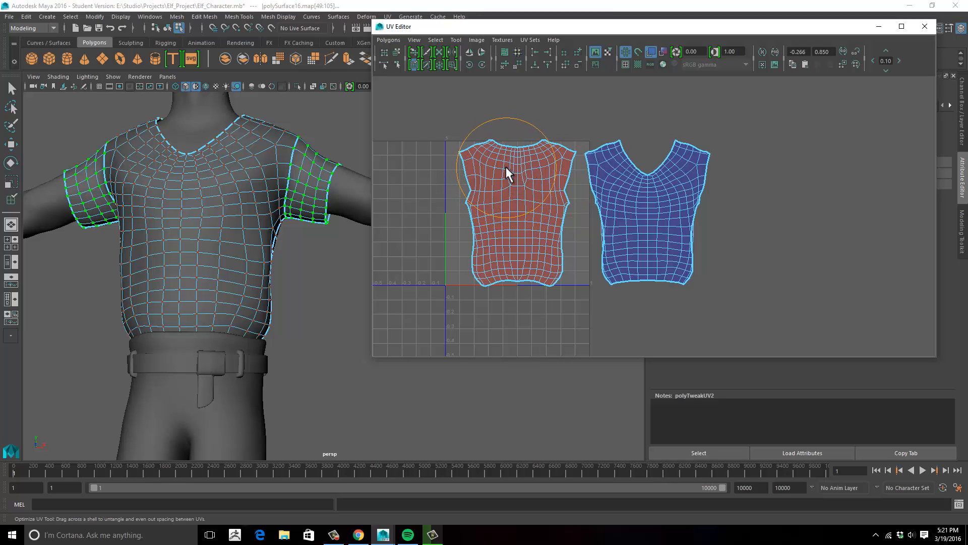
right_drag(507, 168, 527, 155)
mouse_move(453, 169)
alt+middle_down()
mouse_move(615, 166)
mouse_move(448, 174)
alt+middle_up()
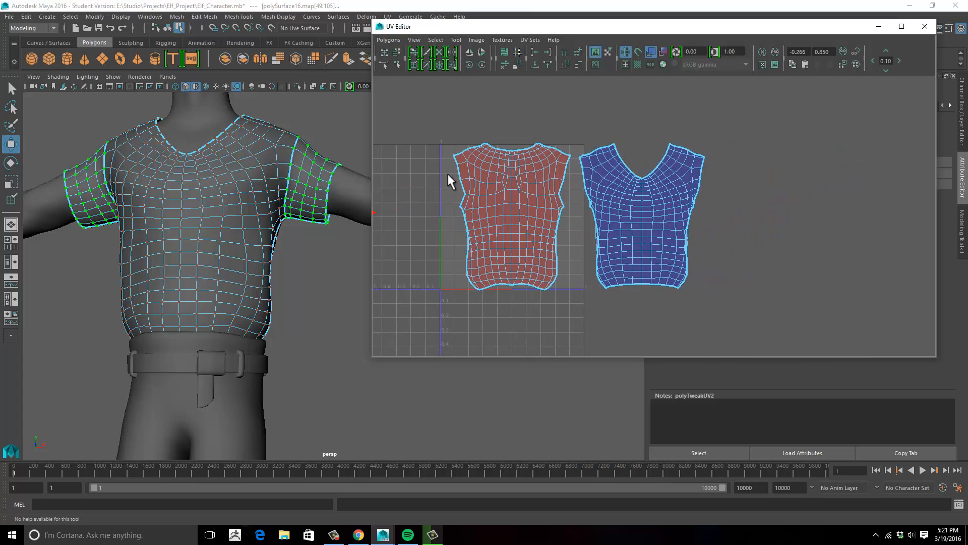
Select all UVs of the back panel shell and try brushing over it again with the Unfold UV Tool
key(w)
drag(428, 115, 571, 309)
alt+middle_drag(474, 133, 466, 147)
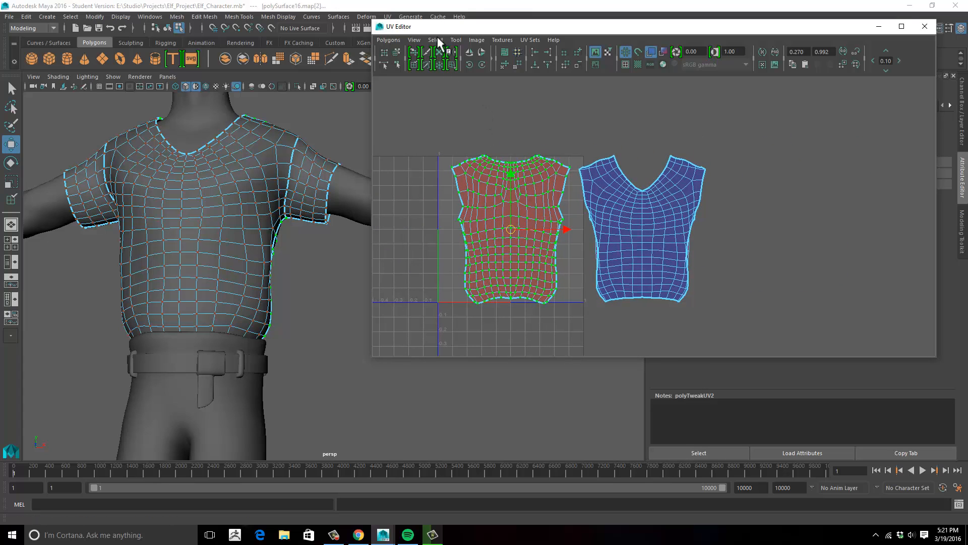
click(456, 40)
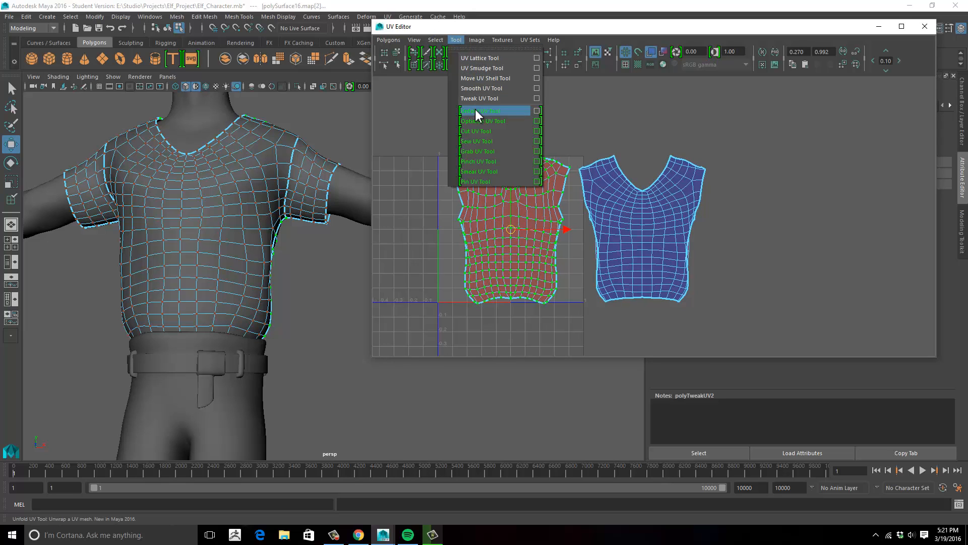
click(475, 111)
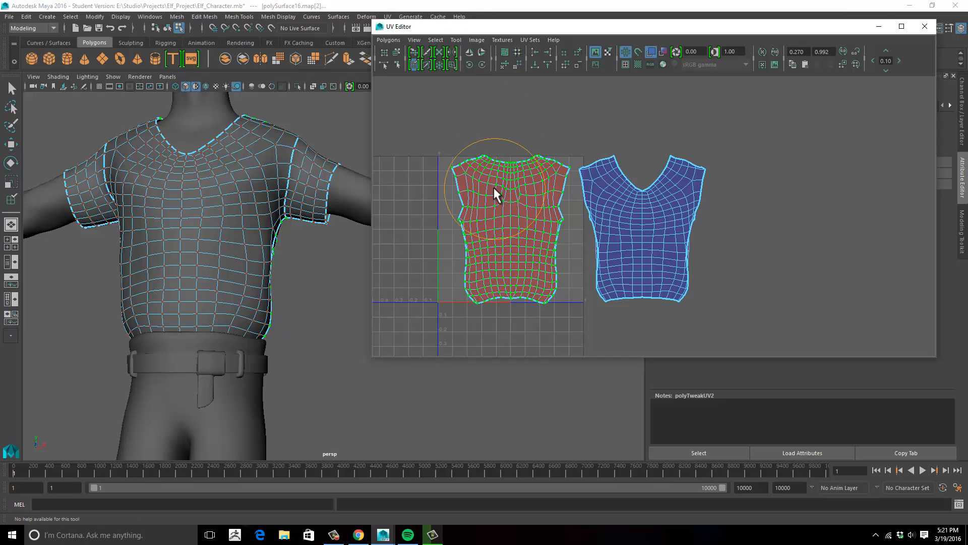
mouse_move(494, 195)
mouse_down()
mouse_move(489, 186)
mouse_move(510, 207)
mouse_move(537, 192)
mouse_move(513, 253)
mouse_move(519, 264)
mouse_up()
mouse_move(516, 244)
alt+middle_down()
mouse_move(516, 218)
mouse_move(531, 212)
mouse_move(530, 222)
alt+middle_up()
mouse_move(529, 222)
mouse_down()
mouse_move(523, 264)
mouse_move(517, 237)
mouse_up()
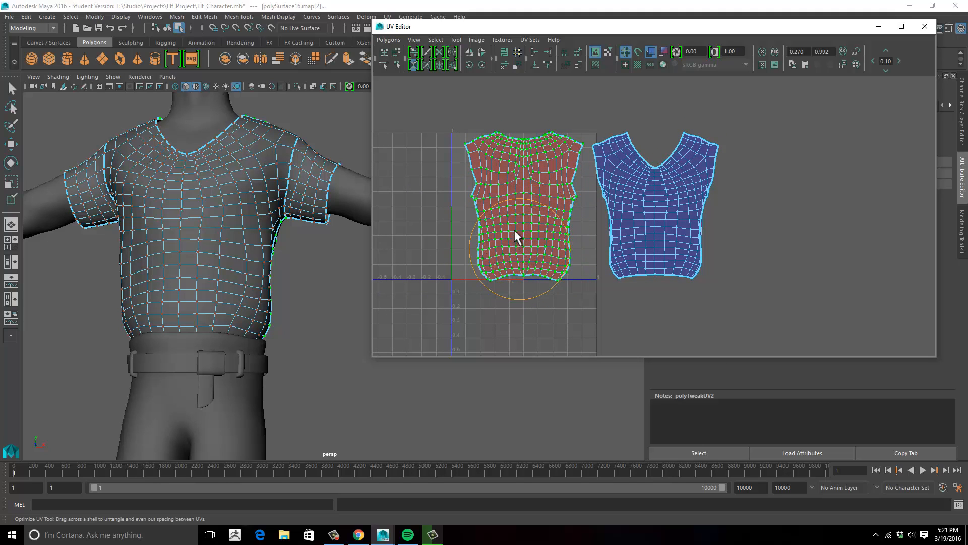
alt+middle_drag(521, 173, 519, 190)
key(w)
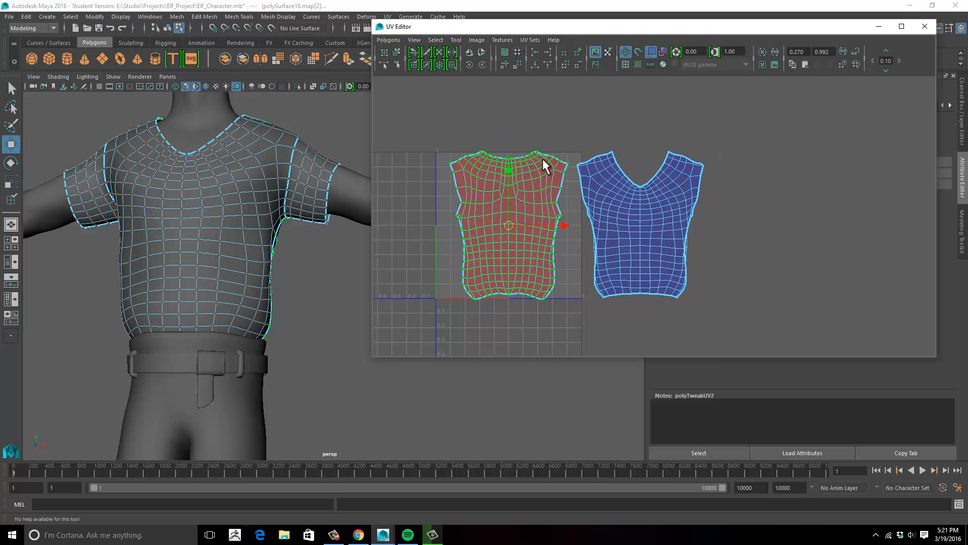
Switch the shirt back to object mode and select it as a whole
alt+middle_drag(542, 159, 514, 161)
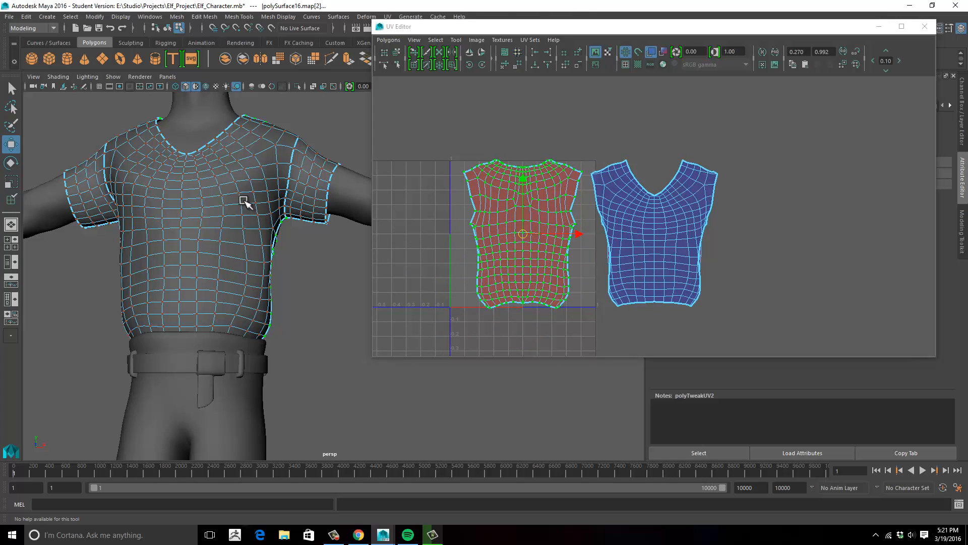
right_drag(245, 201, 270, 184)
click(272, 211)
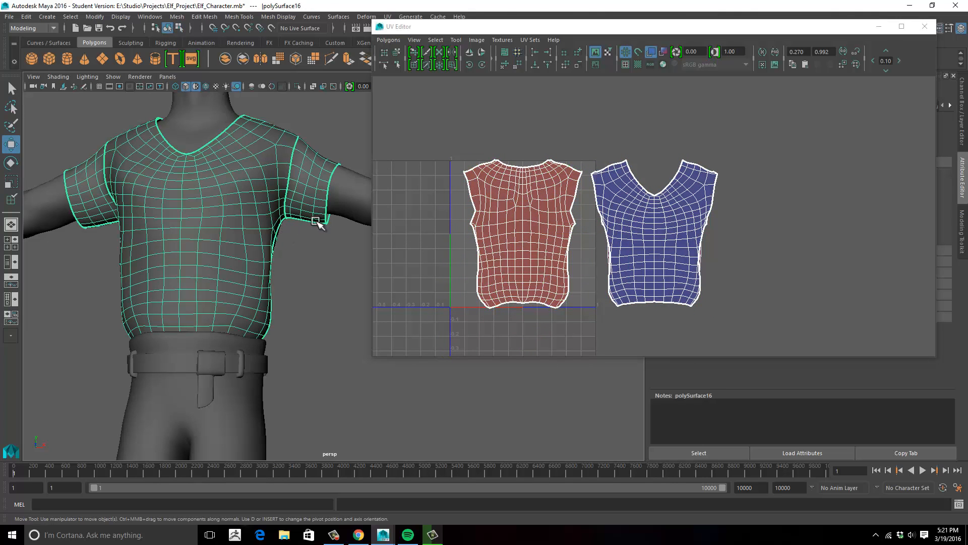
Delete the shirt's construction history and freeze its transformations
click(27, 19)
mouse_move(56, 146)
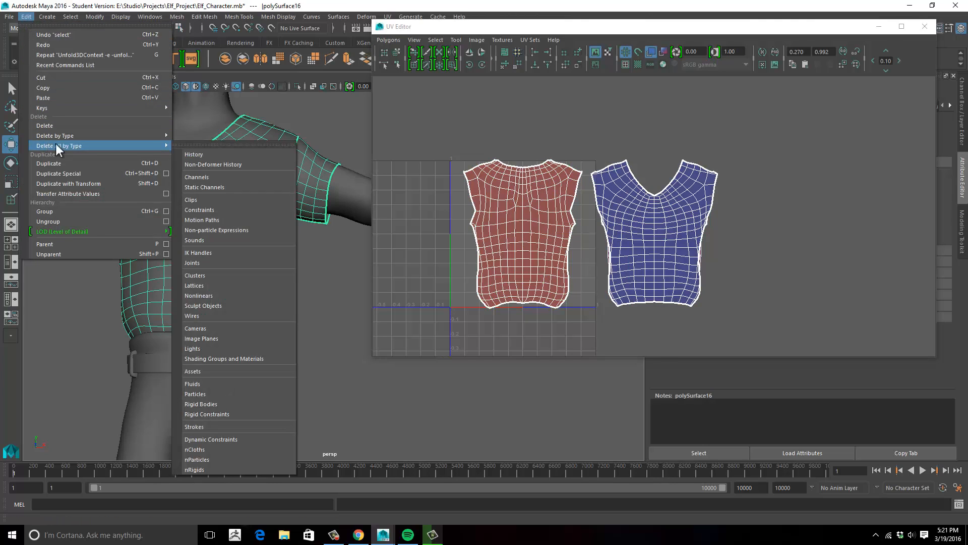
click(211, 153)
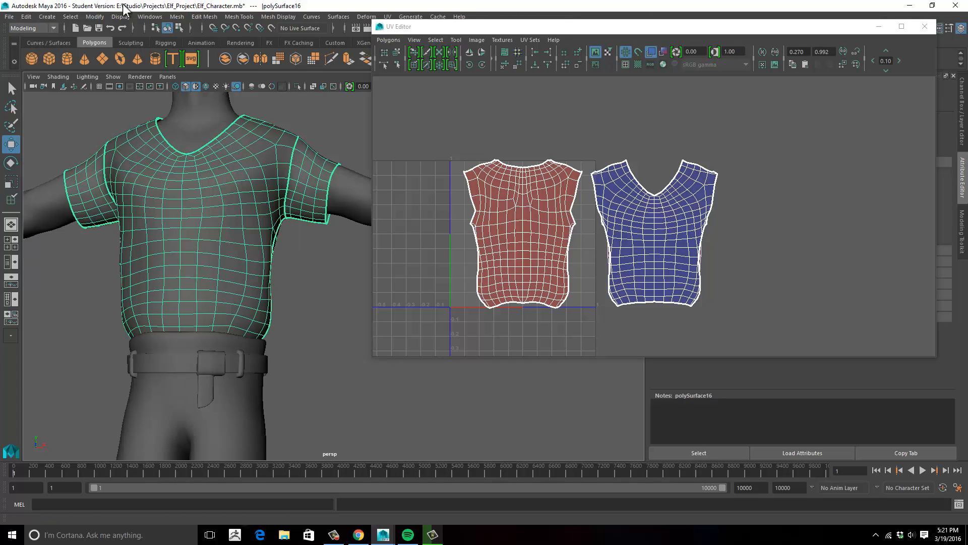
click(94, 17)
click(111, 62)
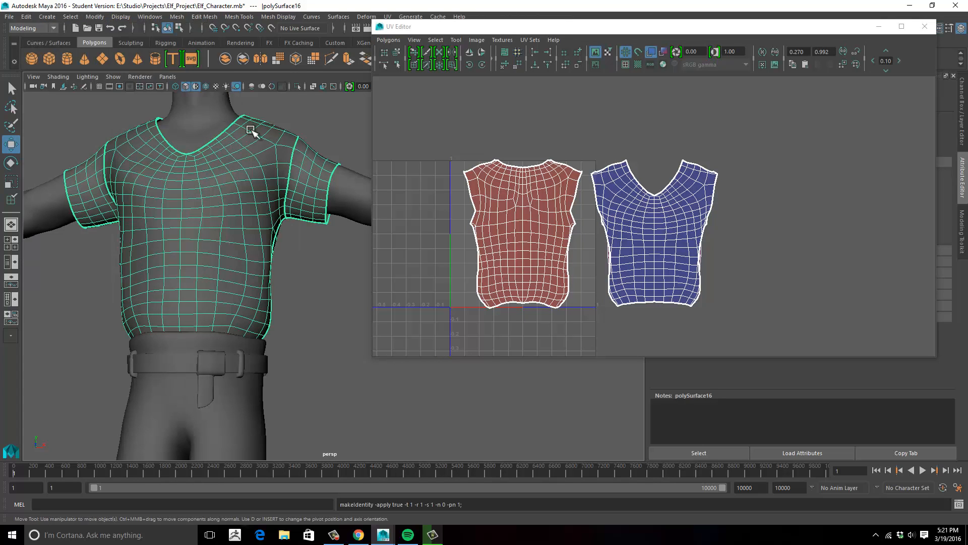
Select all UVs of the back panel shell and try brushing over it with the Optimize UV Tool
alt+drag(273, 160, 345, 158)
right_drag(504, 205, 539, 201)
drag(456, 141, 584, 319)
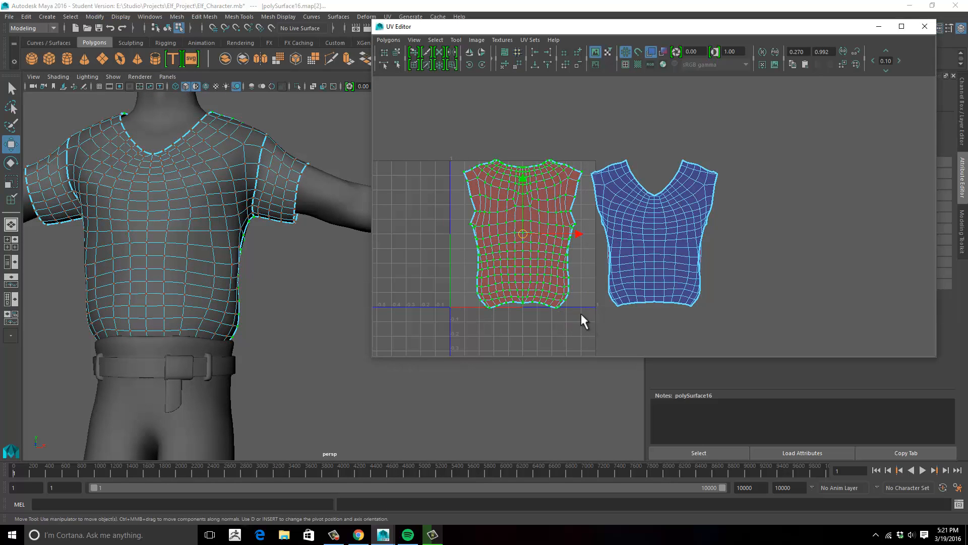
click(456, 40)
click(484, 120)
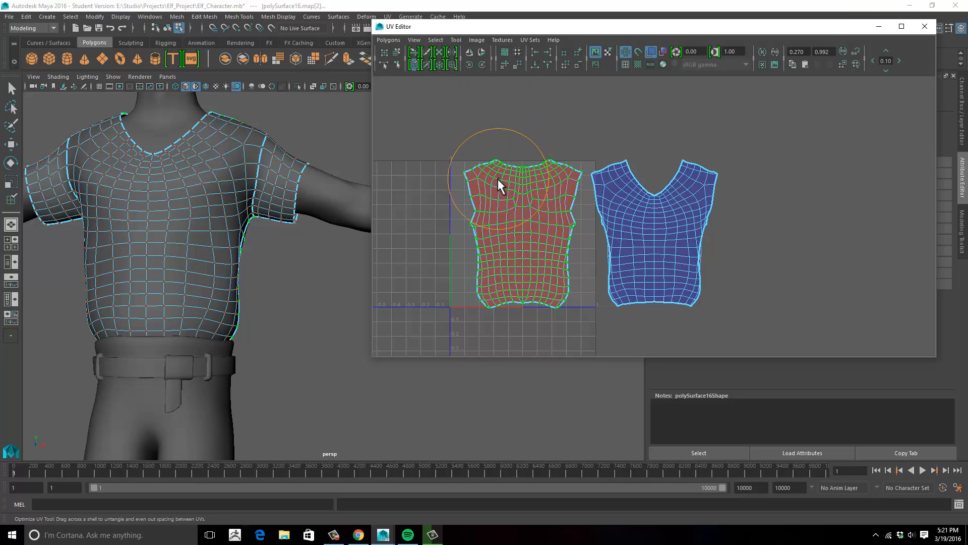
mouse_move(489, 205)
mouse_down()
mouse_move(555, 210)
mouse_move(501, 216)
mouse_up()
alt+middle_drag(507, 135, 451, 121)
Select all UVs of the front panel shell and try to unfold it with the Unfold UV Tool
key(w)
drag(524, 123, 681, 301)
click(454, 45)
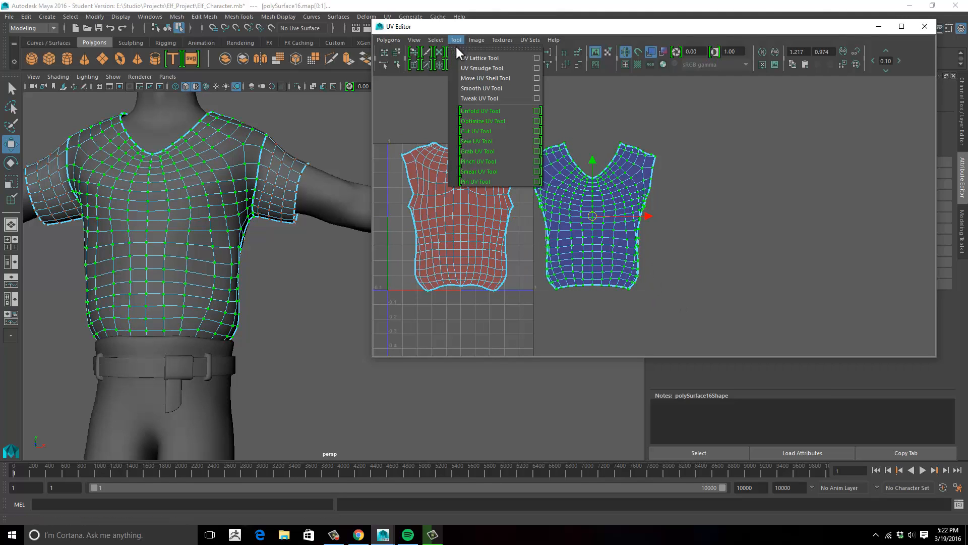
click(482, 108)
mouse_move(601, 188)
mouse_down()
mouse_move(625, 179)
mouse_move(583, 210)
mouse_move(588, 186)
mouse_move(640, 186)
mouse_move(588, 201)
mouse_move(640, 196)
mouse_move(579, 211)
mouse_move(604, 177)
mouse_move(621, 190)
mouse_move(580, 241)
mouse_move(554, 256)
mouse_move(549, 237)
mouse_up()
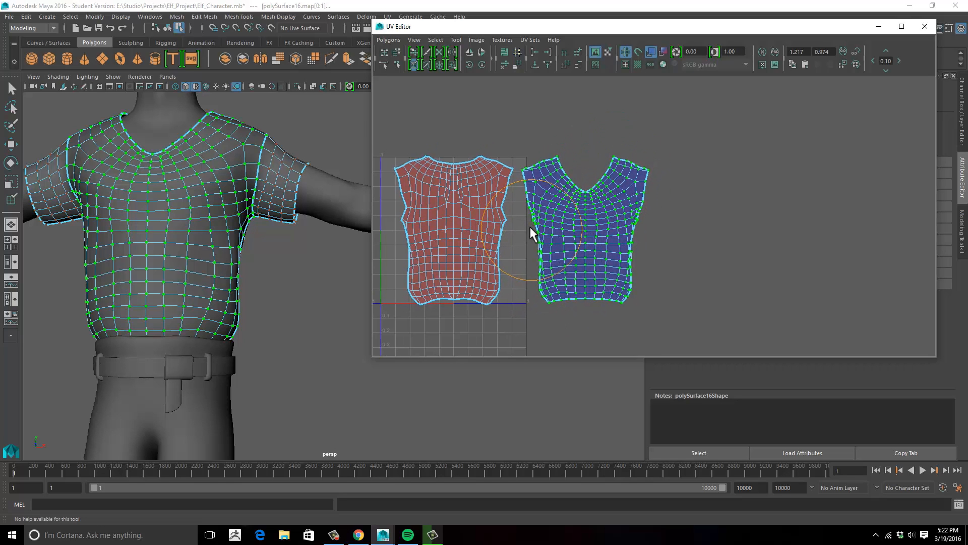
alt+middle_drag(530, 234, 555, 210)
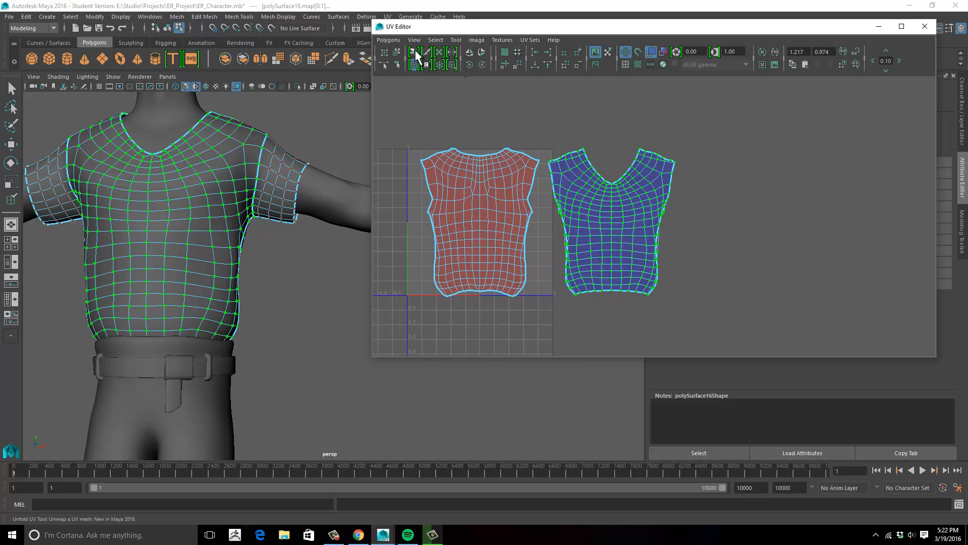
click(416, 54)
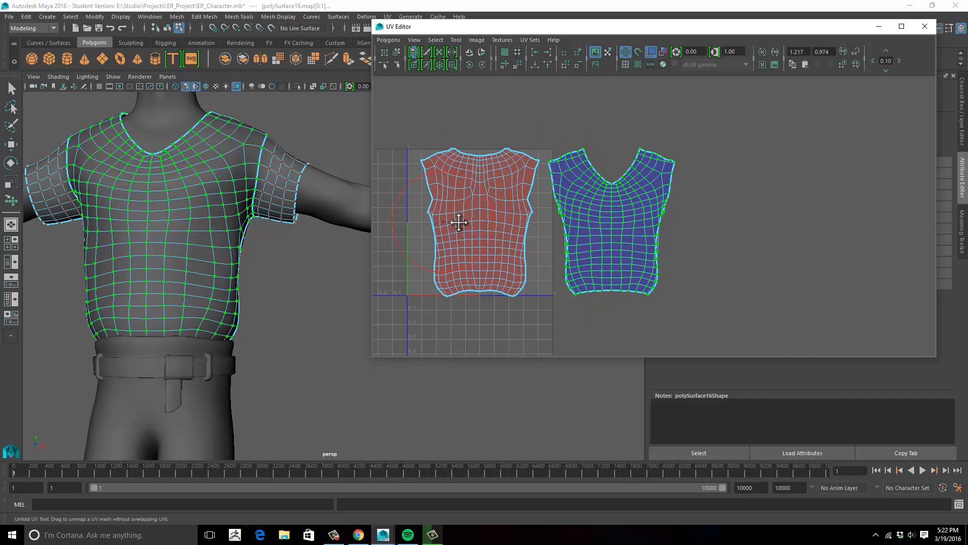
alt+middle_drag(459, 222, 480, 242)
mouse_move(411, 243)
alt+middle_down()
mouse_move(558, 210)
mouse_move(429, 227)
alt+middle_up()
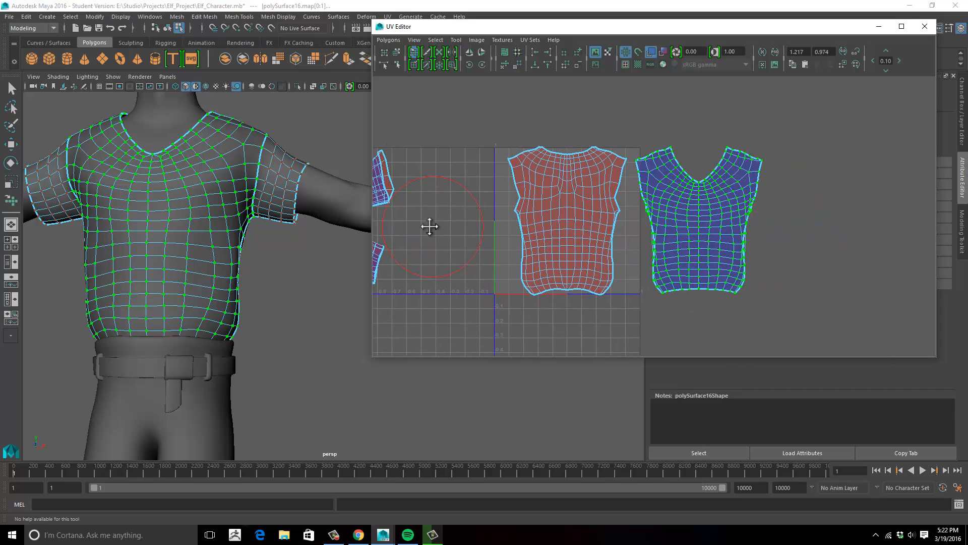
alt+middle_drag(402, 190, 494, 182)
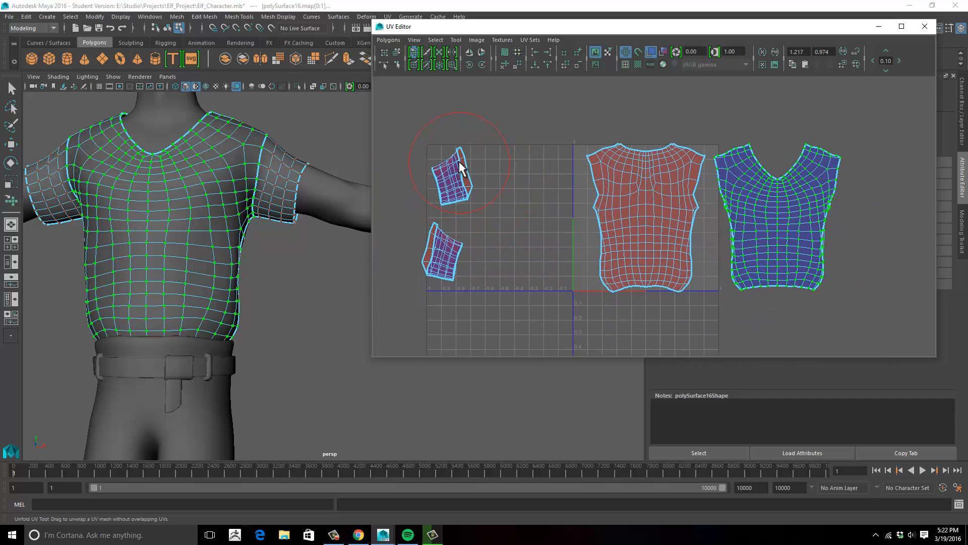
alt+middle_drag(553, 195, 426, 212)
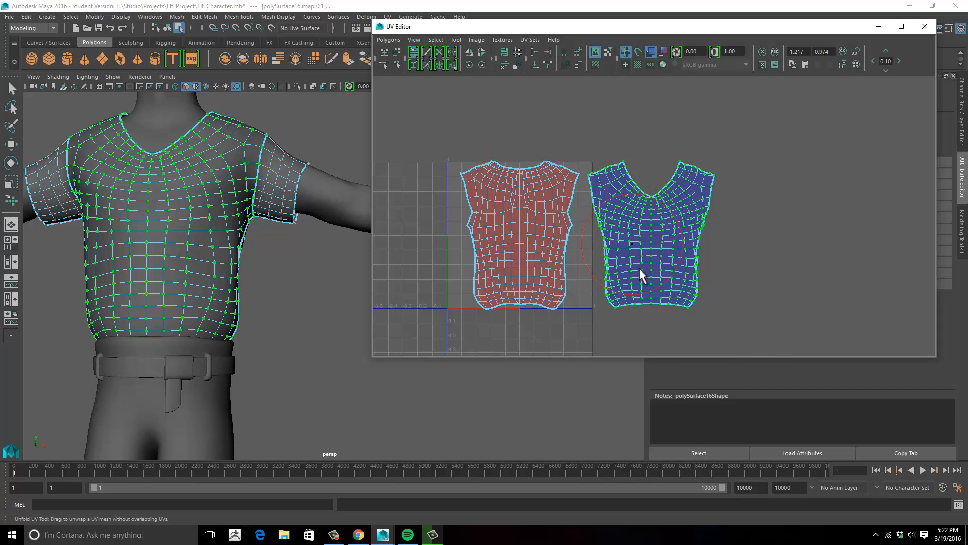
drag(601, 26, 438, 33)
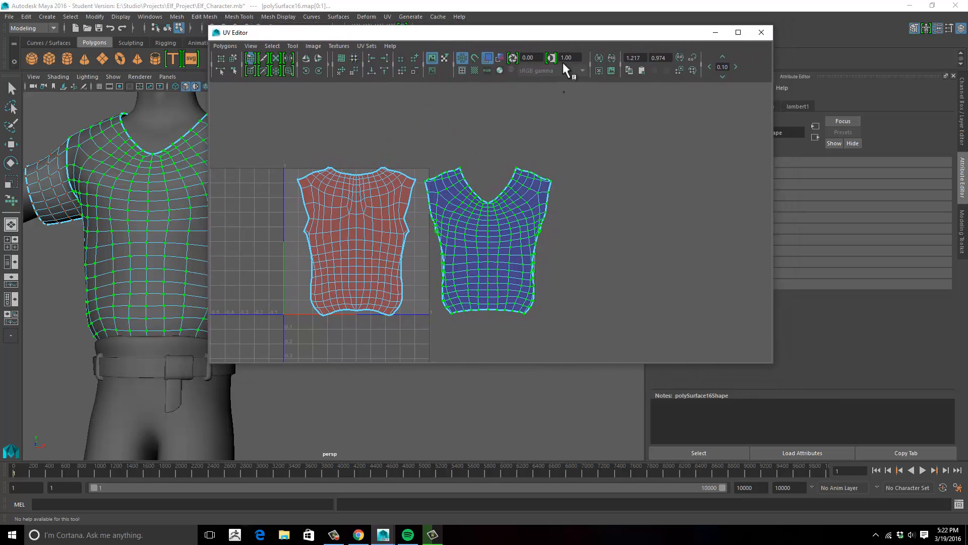
drag(509, 34, 524, 35)
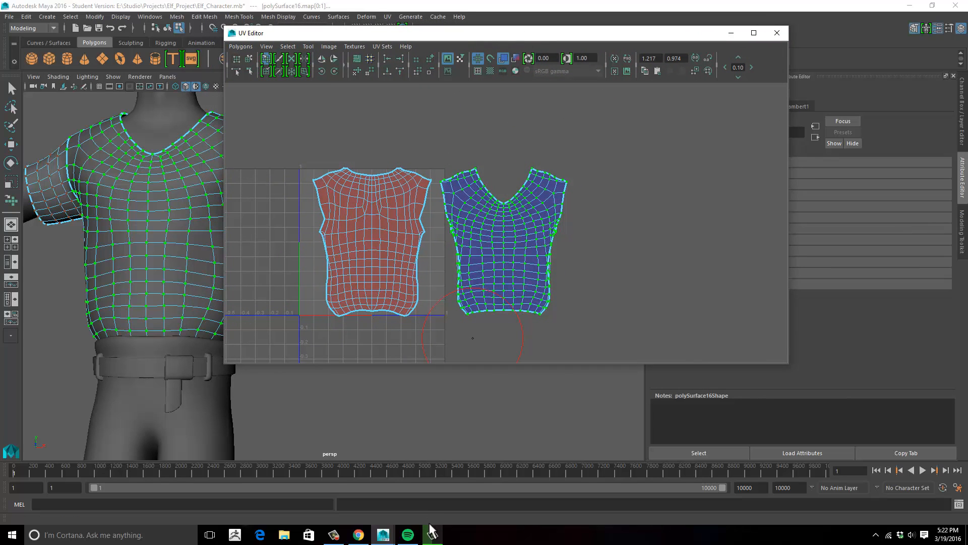
click(333, 534)
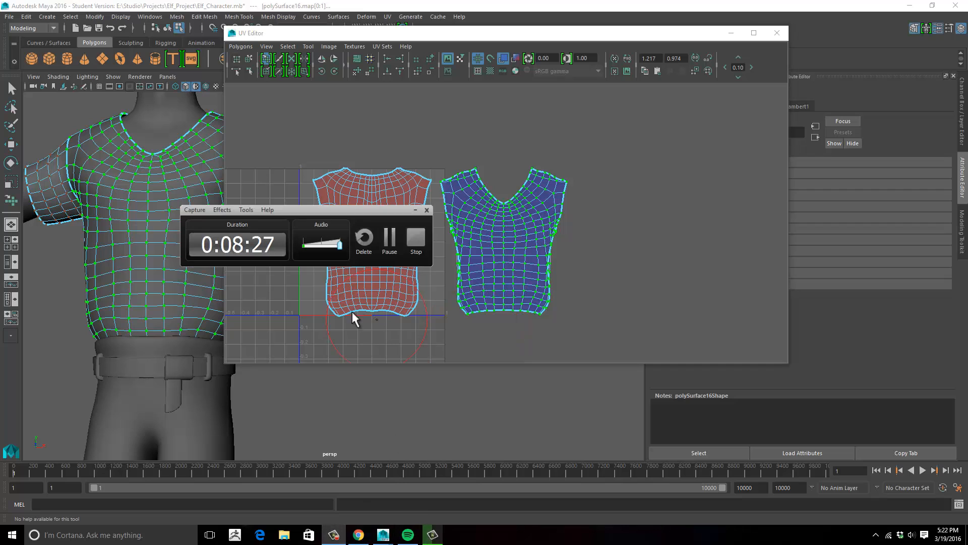
click(389, 238)
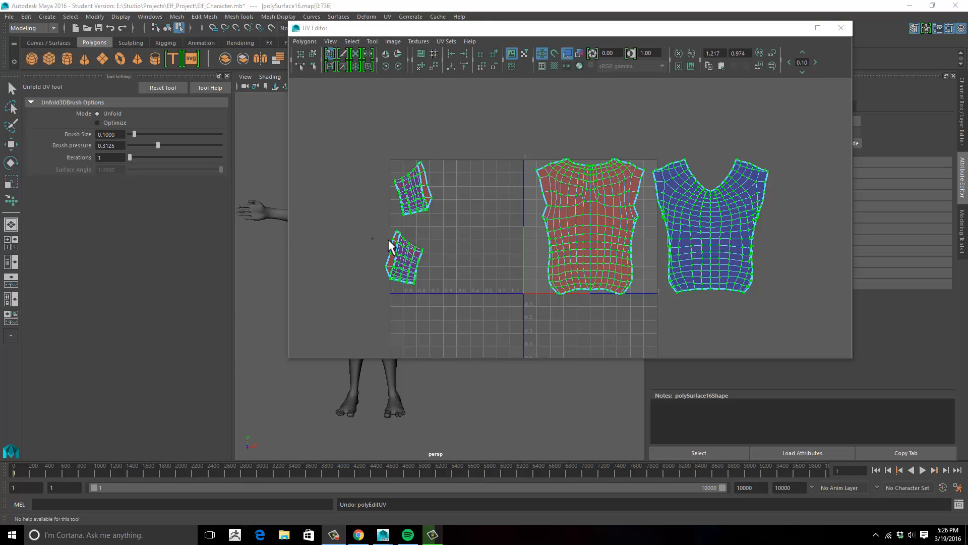
Examine the Freeze UV Tool's settings and the available commands for pinning and unpinning UVs
alt+middle_drag(491, 194, 410, 169)
alt+right_drag(410, 169, 503, 176)
alt+middle_drag(503, 176, 515, 159)
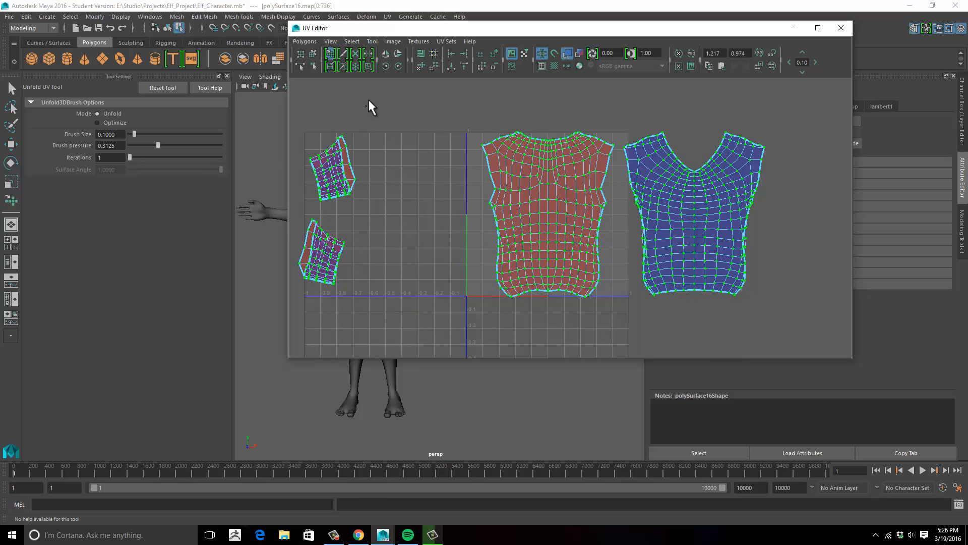
click(355, 66)
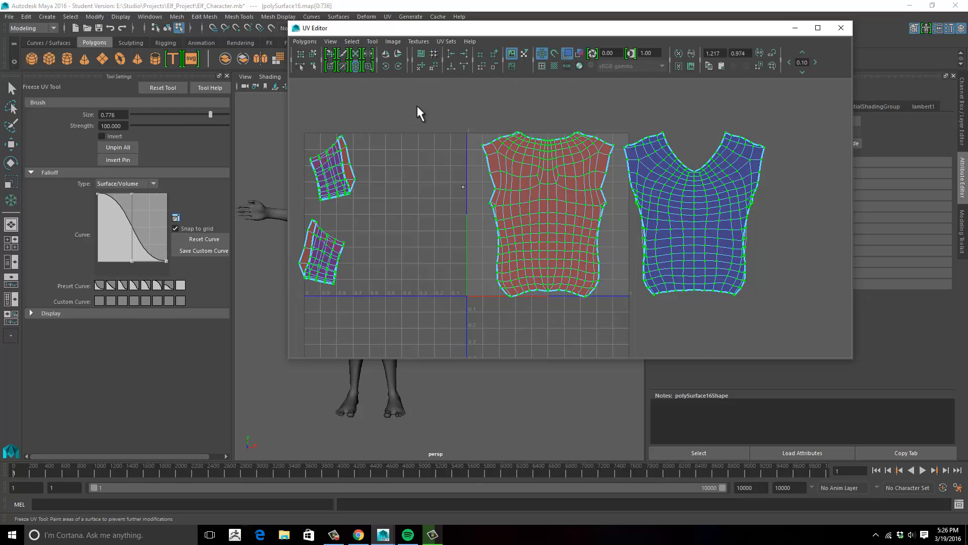
click(312, 43)
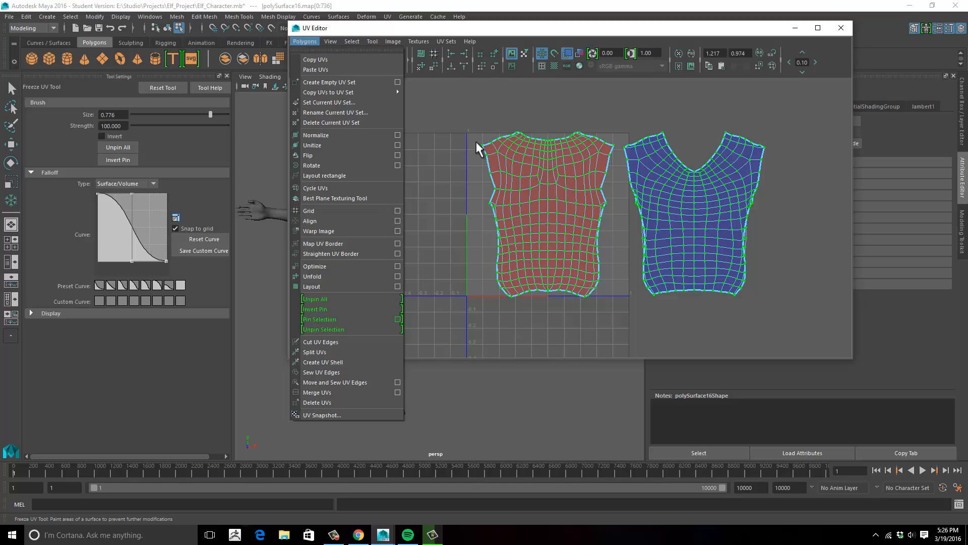
click(503, 27)
Close the tool settings and reposition the UV Editor window over the viewport
mouse_move(519, 28)
mouse_down()
mouse_move(464, 35)
mouse_move(488, 58)
mouse_move(472, 85)
mouse_up()
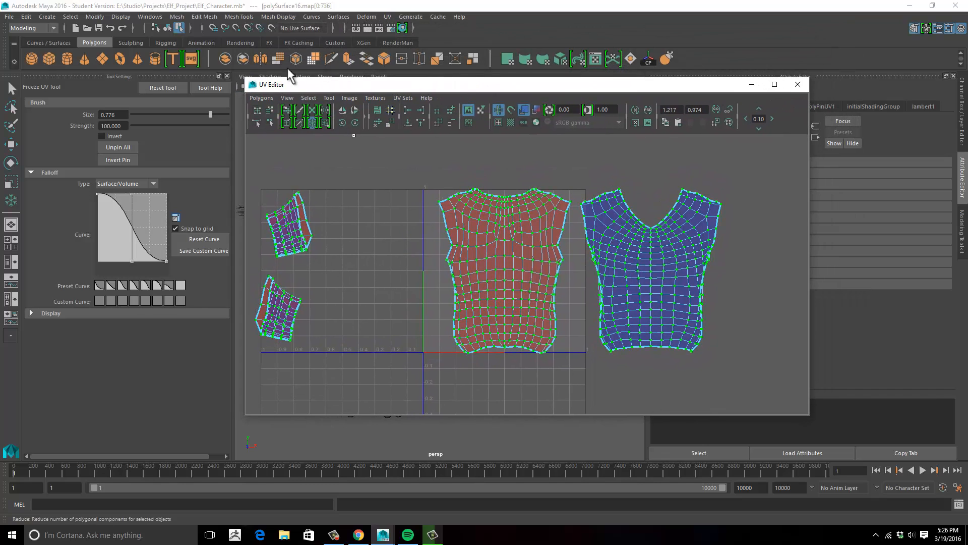
click(227, 75)
key(w)
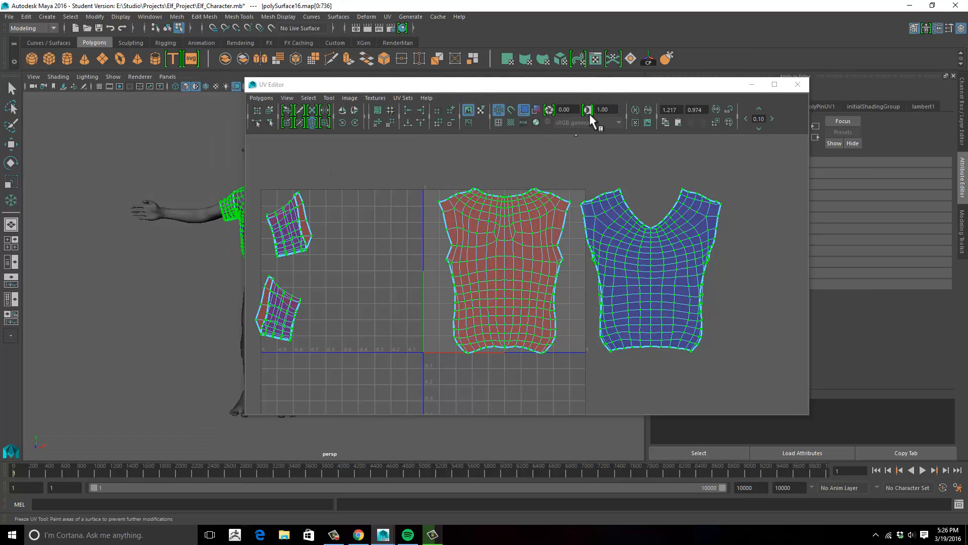
drag(570, 84, 483, 78)
Select all UVs of the front panel shell and unfold it with the Unfold UV Tool, using an enlarged brush
drag(670, 159, 489, 391)
click(199, 105)
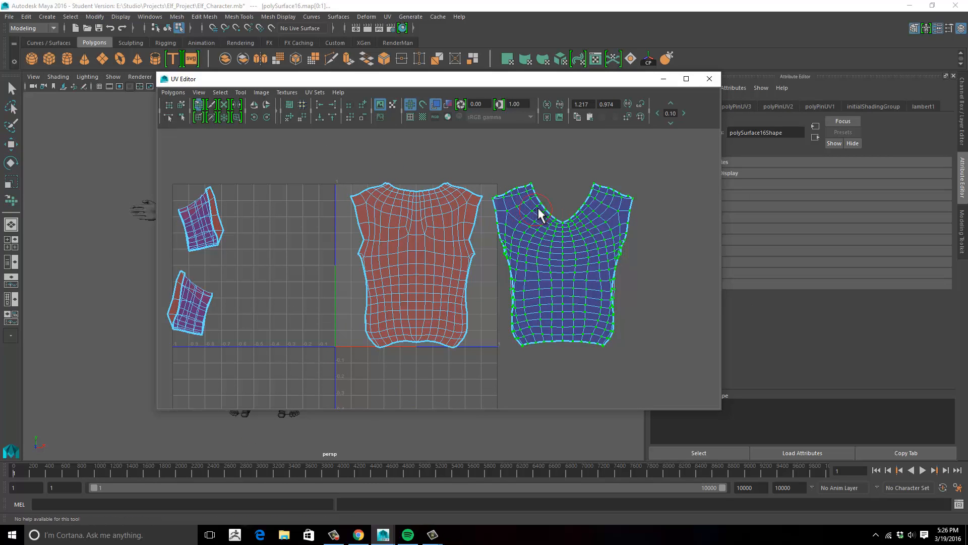
drag(538, 215, 567, 223)
mouse_move(525, 200)
mouse_down()
mouse_move(538, 224)
mouse_move(605, 216)
mouse_move(536, 255)
mouse_move(545, 344)
mouse_move(547, 328)
mouse_move(587, 311)
mouse_move(604, 276)
mouse_up()
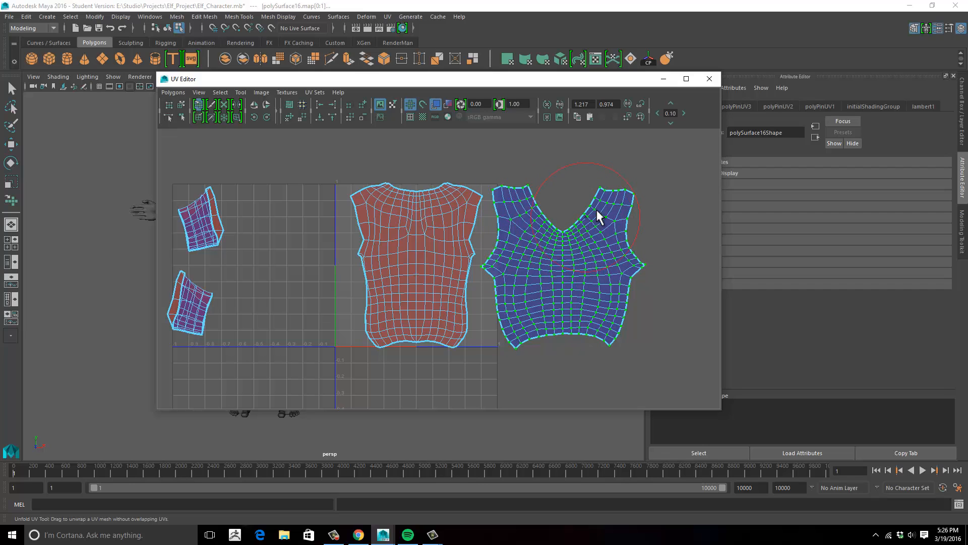
mouse_move(601, 317)
mouse_down()
mouse_move(556, 335)
mouse_move(540, 324)
mouse_move(601, 329)
mouse_move(606, 253)
mouse_move(592, 216)
mouse_move(571, 302)
mouse_up()
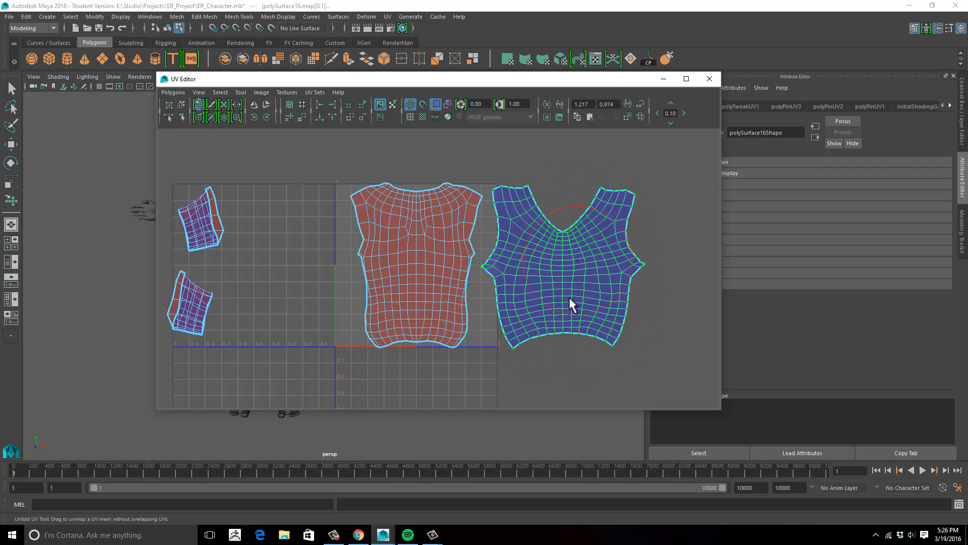
Select all UVs of the back panel shell and move it horizontally slightly away from the front panel
key(w)
drag(327, 161, 479, 364)
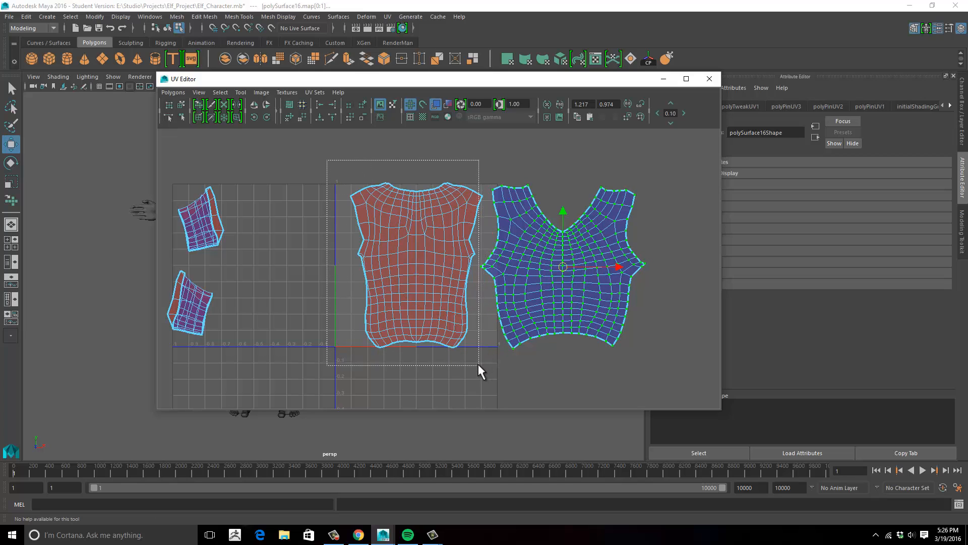
right_drag(433, 279, 454, 264)
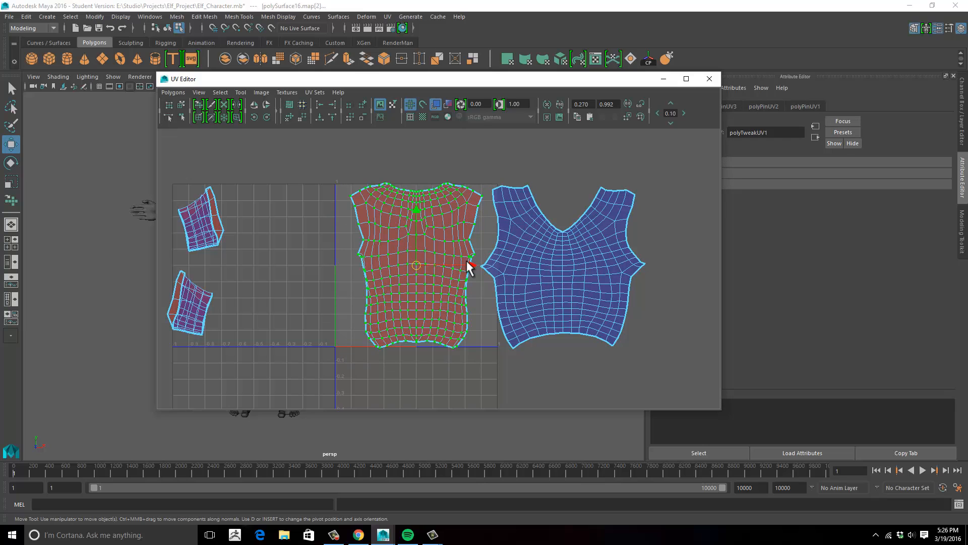
drag(470, 265, 459, 264)
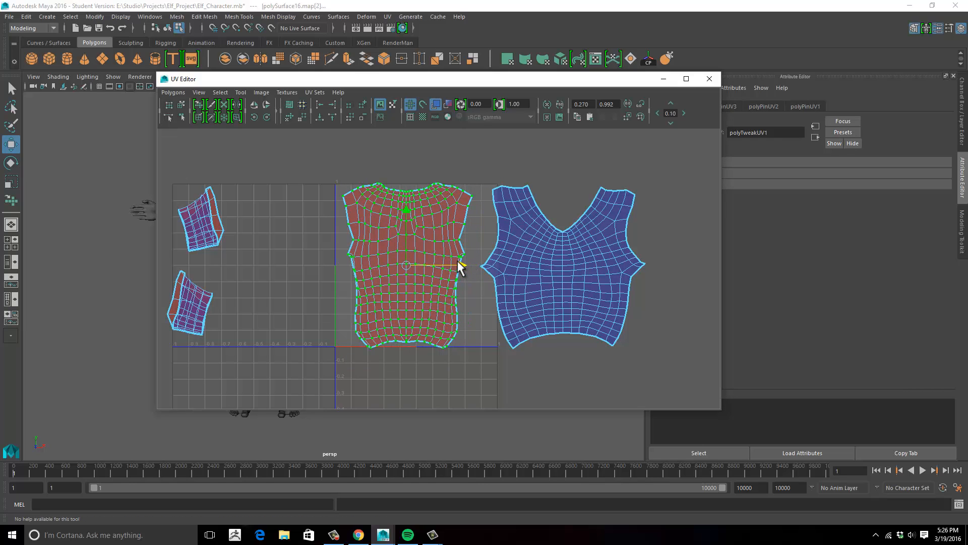
Try to unfold the back panel shell with the Unfold UV Tool and undo the last stroke
click(198, 104)
mouse_move(412, 238)
mouse_down()
mouse_move(392, 228)
mouse_move(411, 258)
mouse_up()
key(ctrl+z)
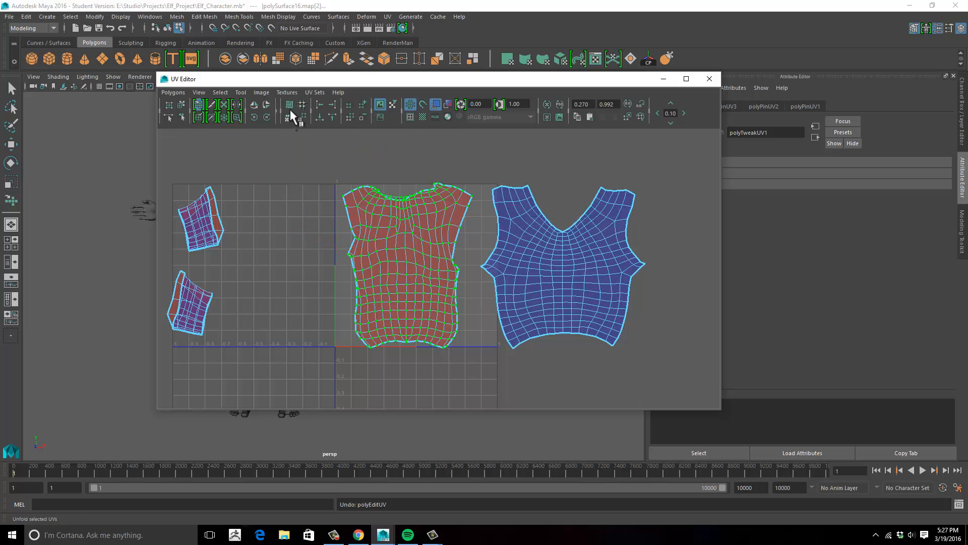
Flip the back panel shell horizontally and reselect all its UVs
click(254, 107)
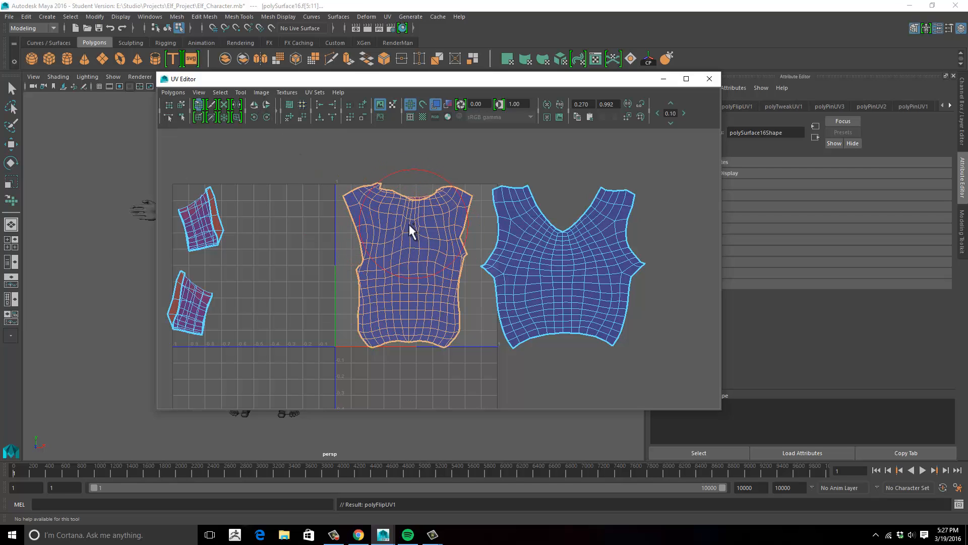
key(w)
right_drag(404, 237, 434, 231)
drag(329, 163, 477, 368)
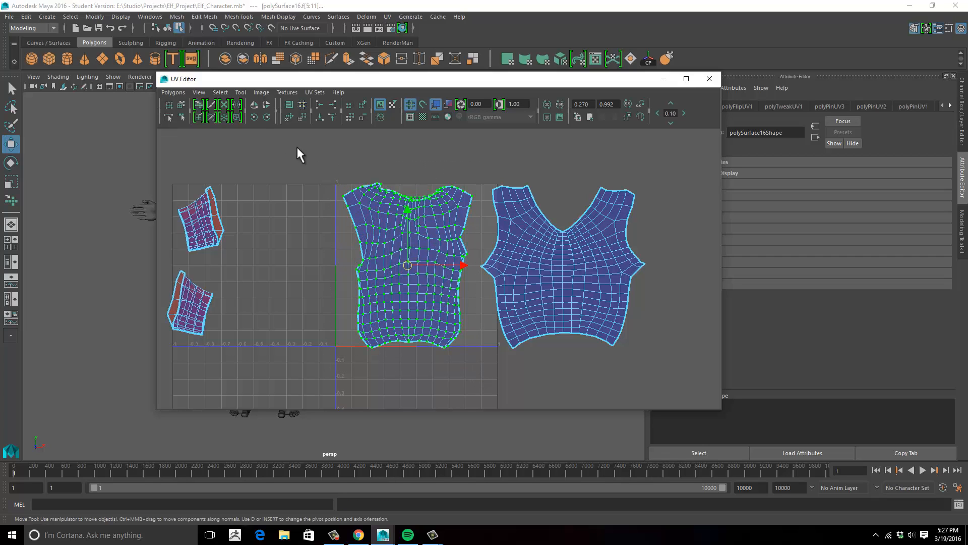
Unfold the flipped back panel shell with the Unfold UV Tool, brushing across its lower half, centre and neckline
click(199, 105)
mouse_move(368, 235)
mouse_down()
mouse_move(444, 206)
mouse_move(387, 296)
mouse_move(409, 327)
mouse_move(442, 325)
mouse_up()
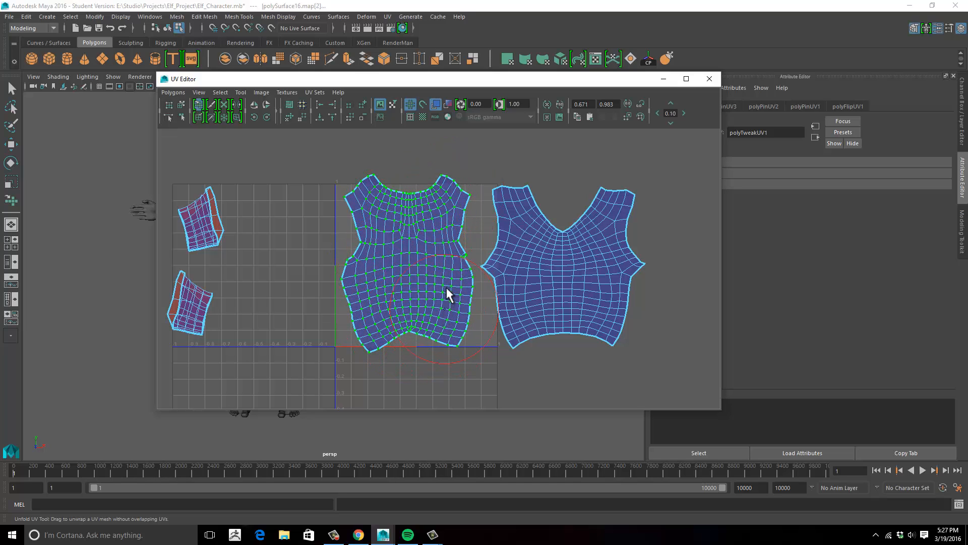
drag(446, 288, 452, 253)
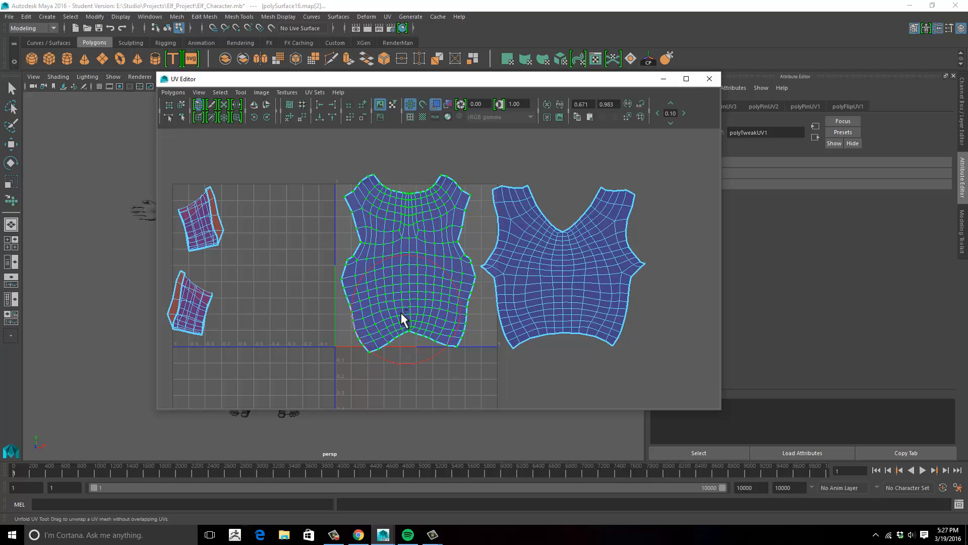
mouse_move(403, 319)
mouse_down()
mouse_move(439, 340)
mouse_move(428, 277)
mouse_up()
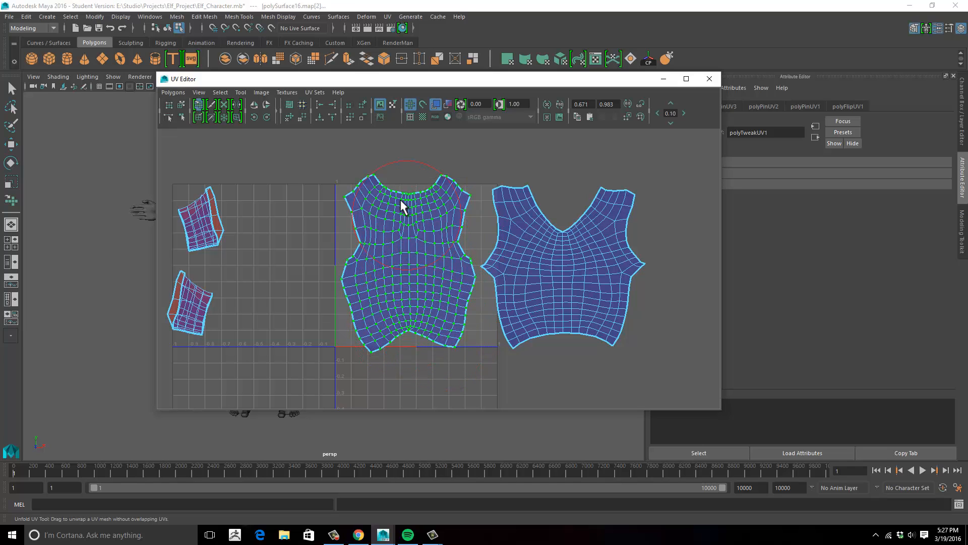
drag(401, 201, 369, 216)
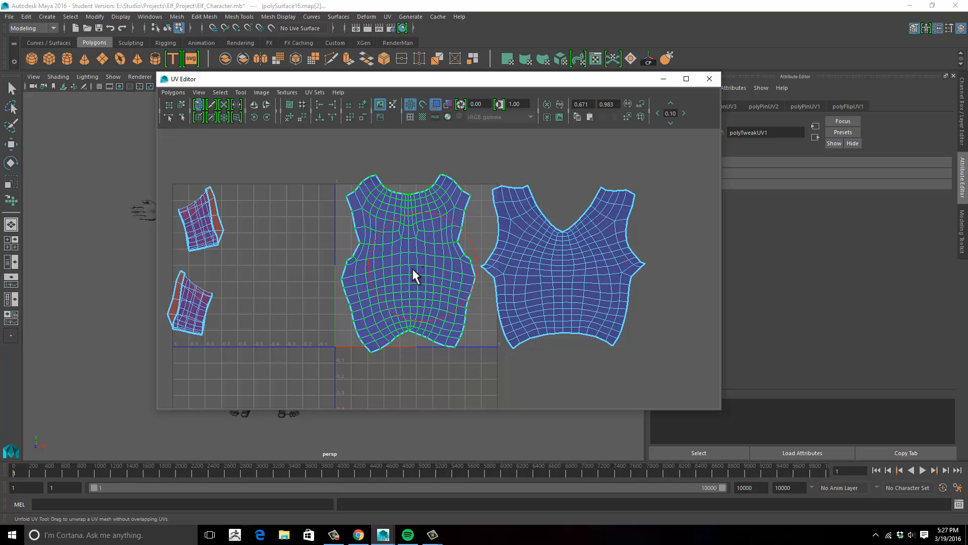
Unfold the back panel shell around the notch in its lower edge with the Unfold UV Tool
alt+middle_drag(413, 269, 430, 178)
alt+right_drag(469, 201, 546, 222)
alt+right_drag(389, 237, 536, 206)
alt+middle_drag(536, 205, 525, 334)
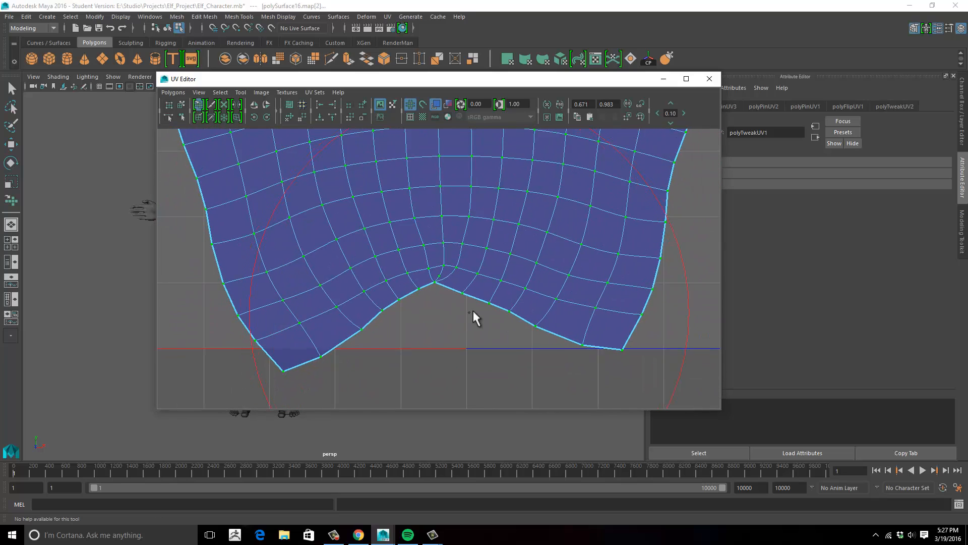
alt+right_drag(473, 310, 379, 293)
alt+middle_drag(436, 287, 416, 301)
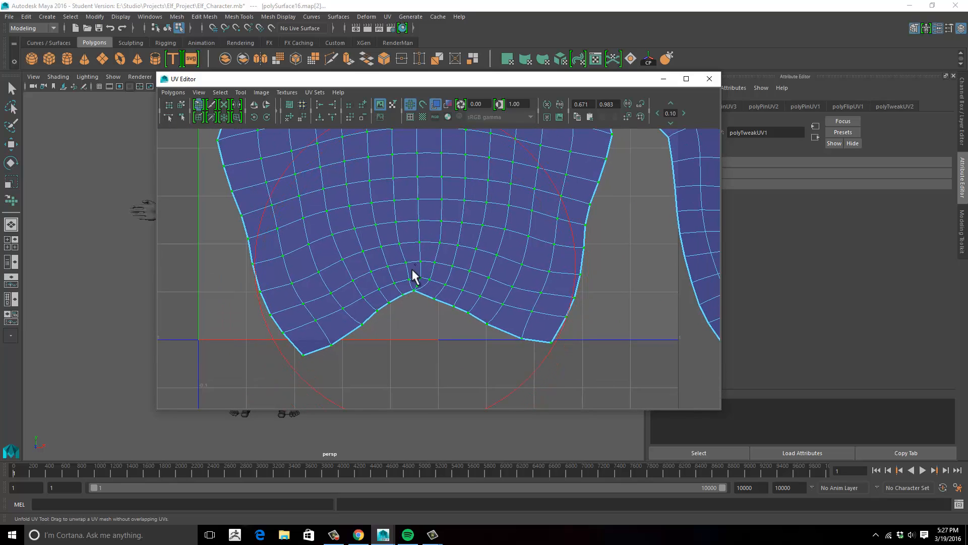
mouse_move(412, 271)
mouse_down()
mouse_move(394, 250)
mouse_move(412, 215)
mouse_up()
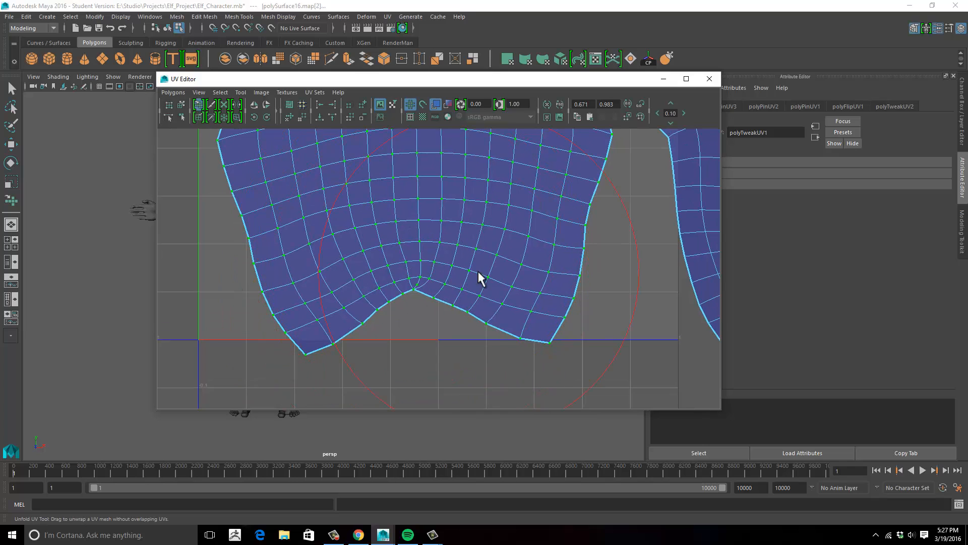
mouse_move(477, 277)
alt+middle_down()
mouse_move(494, 300)
mouse_move(473, 274)
alt+middle_up()
scroll(473, 274, up, 6)
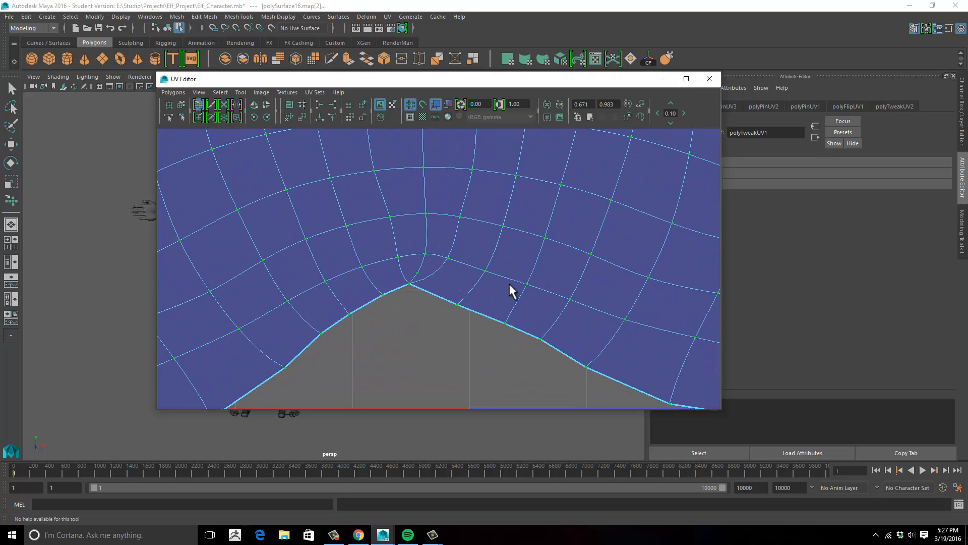
alt+right_drag(510, 287, 414, 285)
scroll(378, 272, down, 3)
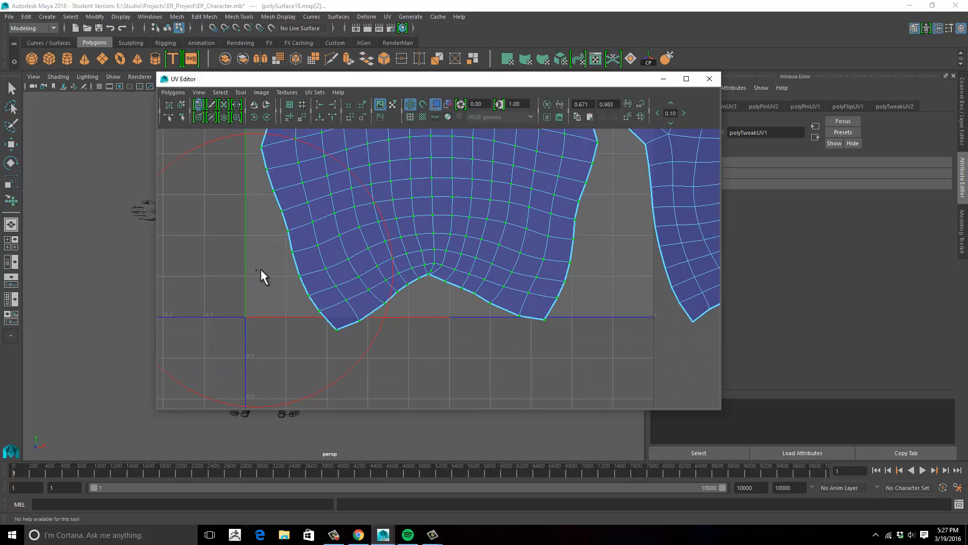
Move the UV Editor aside and examine the shirt's lower back and sides on the character model against the back panel shell
drag(413, 84, 677, 86)
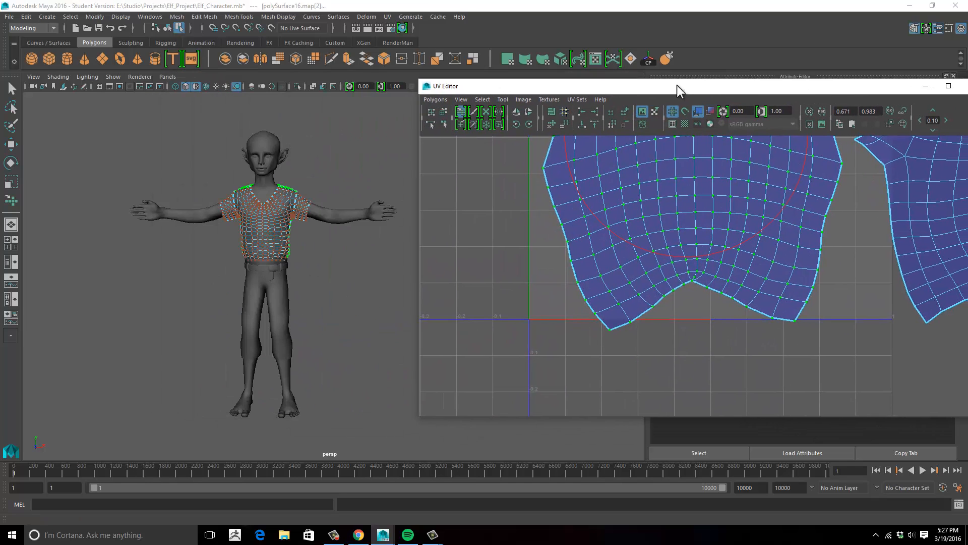
alt+drag(327, 286, 203, 292)
alt+right_drag(203, 292, 394, 260)
alt+drag(394, 260, 233, 276)
alt+right_drag(234, 277, 362, 248)
alt+middle_drag(362, 249, 265, 279)
alt+drag(313, 274, 268, 276)
alt+right_drag(268, 277, 235, 251)
mouse_move(235, 251)
alt+mouse_down()
mouse_move(267, 310)
mouse_move(242, 243)
alt+mouse_up()
scroll(711, 273, down, 5)
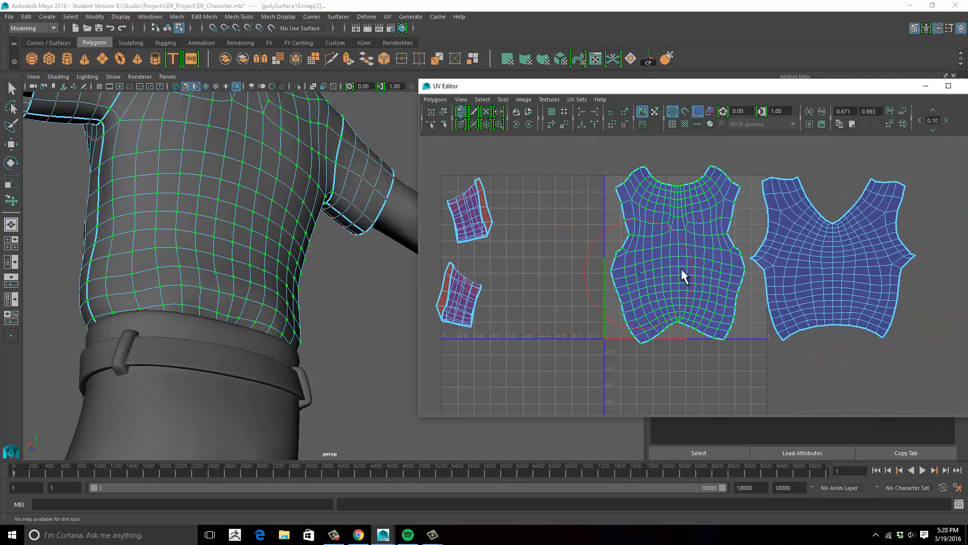
alt+middle_drag(683, 272, 623, 285)
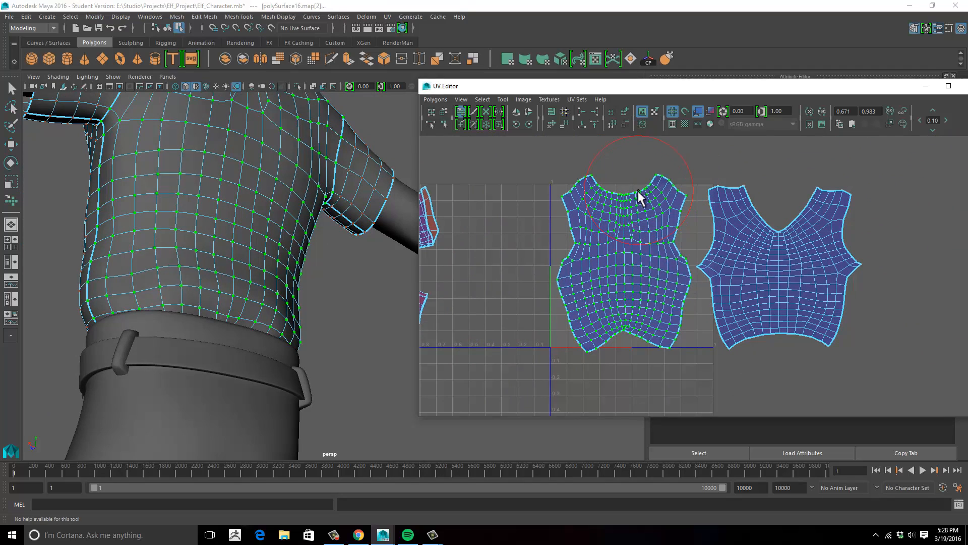
alt+middle_drag(640, 232, 670, 242)
scroll(622, 248, down, 3)
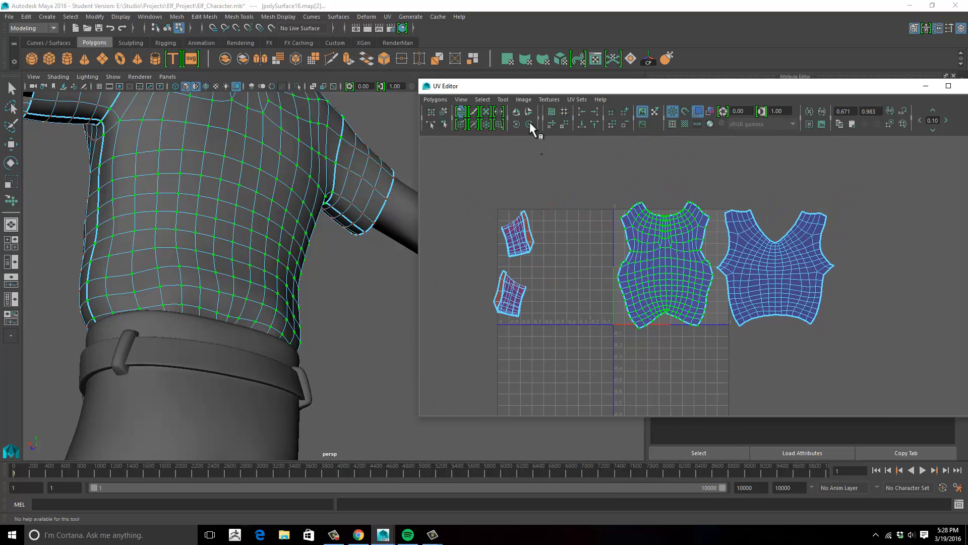
alt+middle_drag(593, 222, 557, 201)
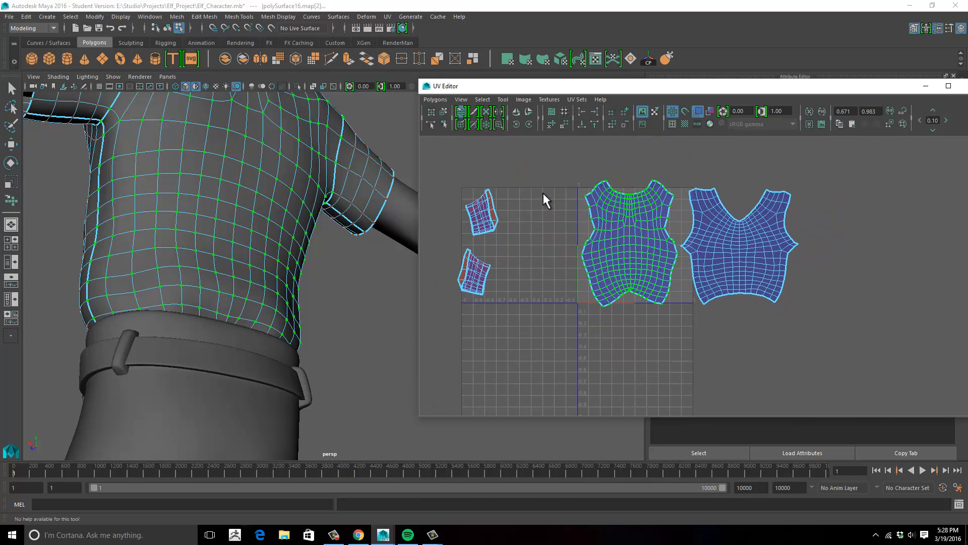
alt+drag(524, 193, 559, 196)
alt+drag(335, 205, 422, 202)
alt+middle_drag(500, 200, 608, 181)
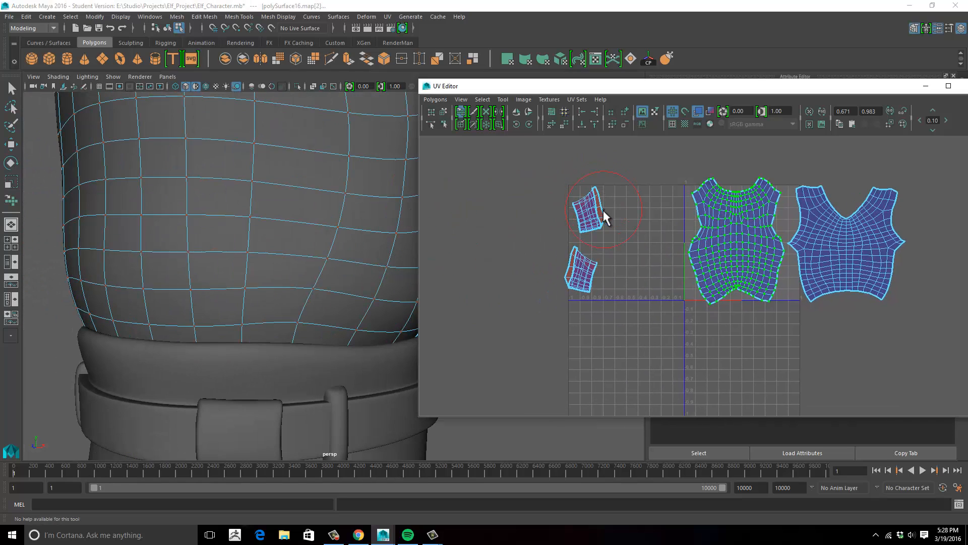
Select the UVs of both sleeve shells and unpin all UVs
alt+middle_drag(602, 215, 584, 225)
scroll(577, 225, up, 3)
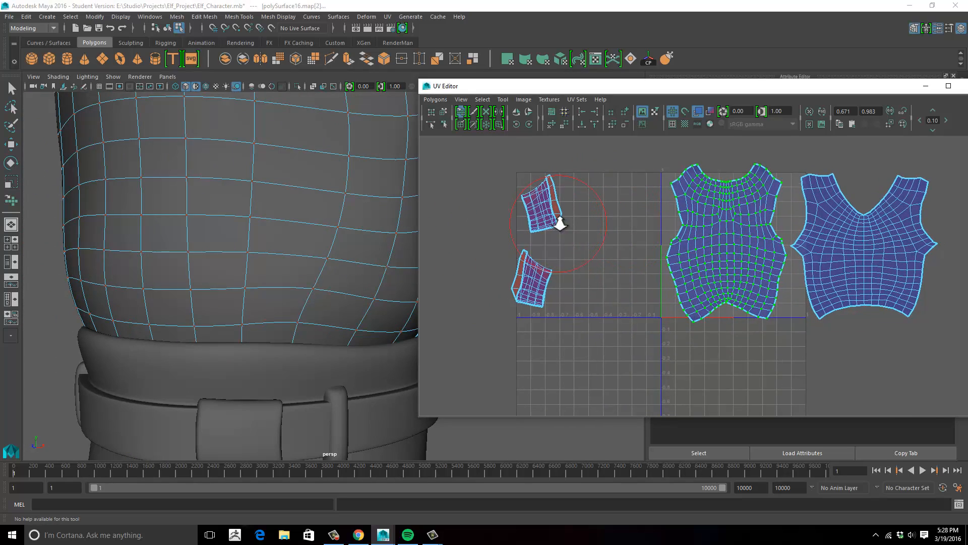
key(w)
drag(550, 220, 573, 234)
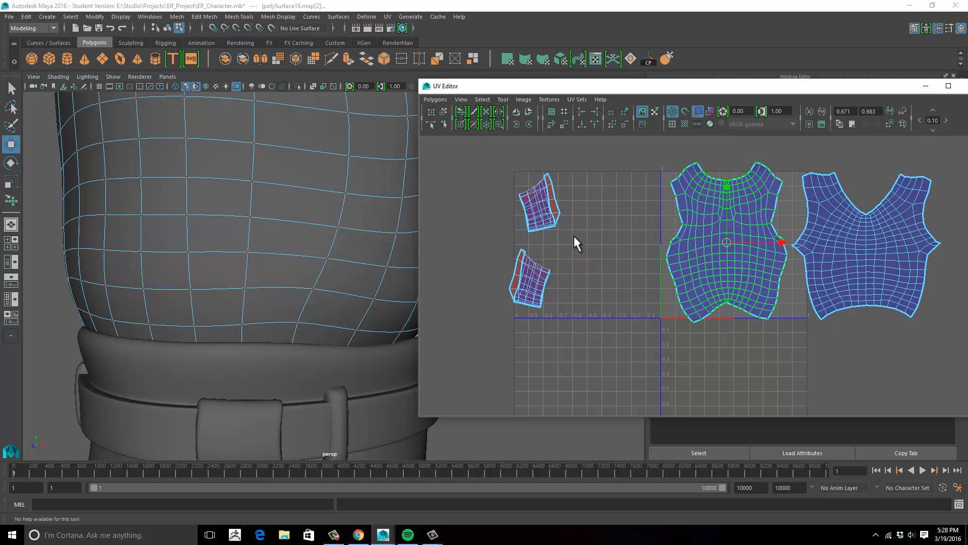
key(y)
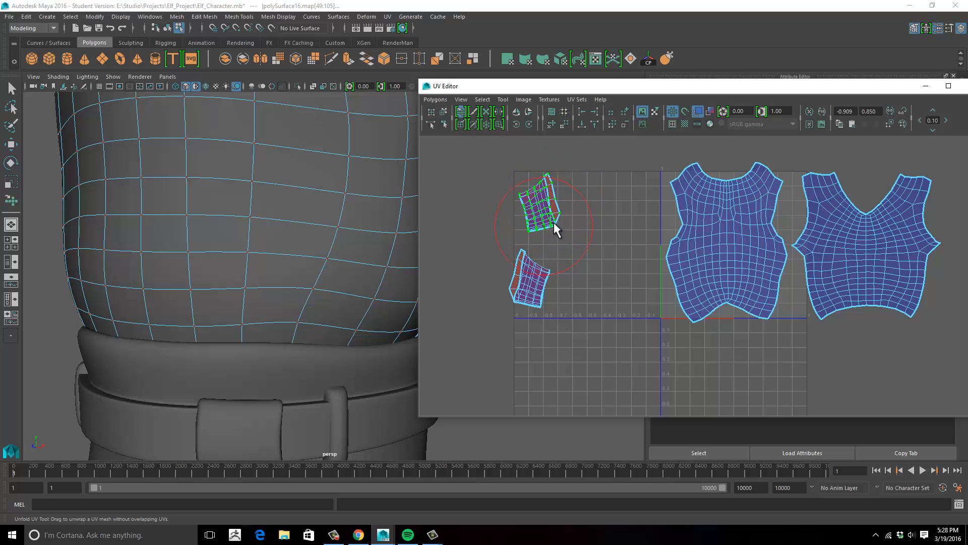
alt+middle_drag(577, 205, 627, 203)
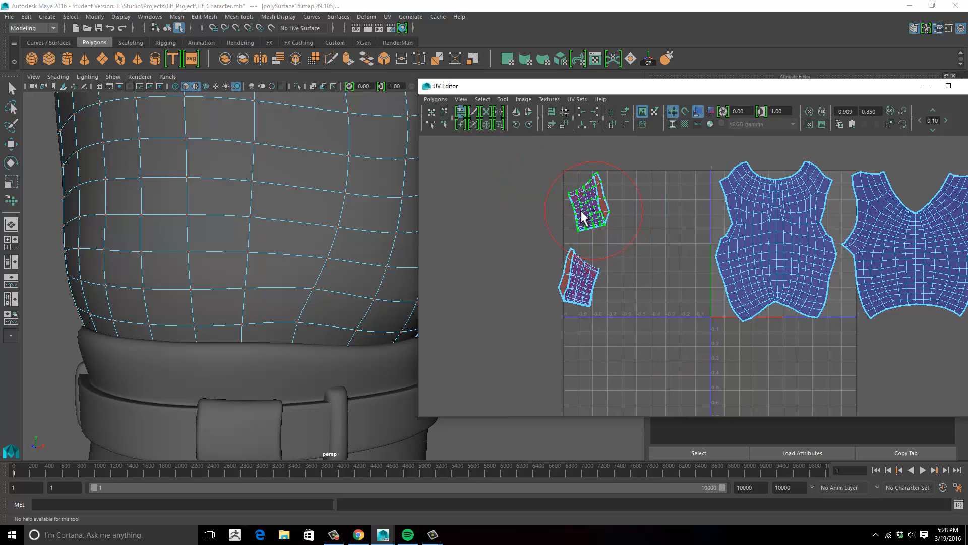
scroll(585, 212, up, 2)
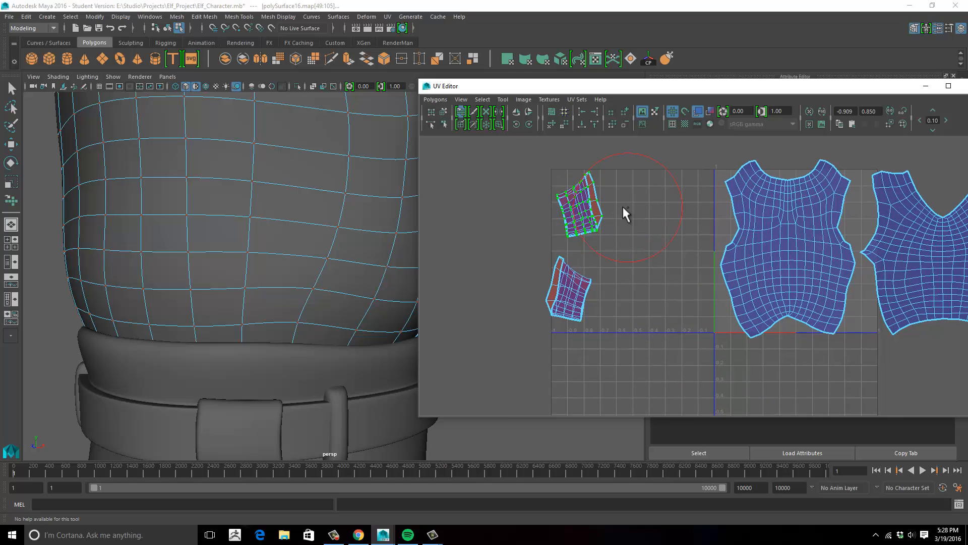
key(w)
drag(519, 172, 655, 351)
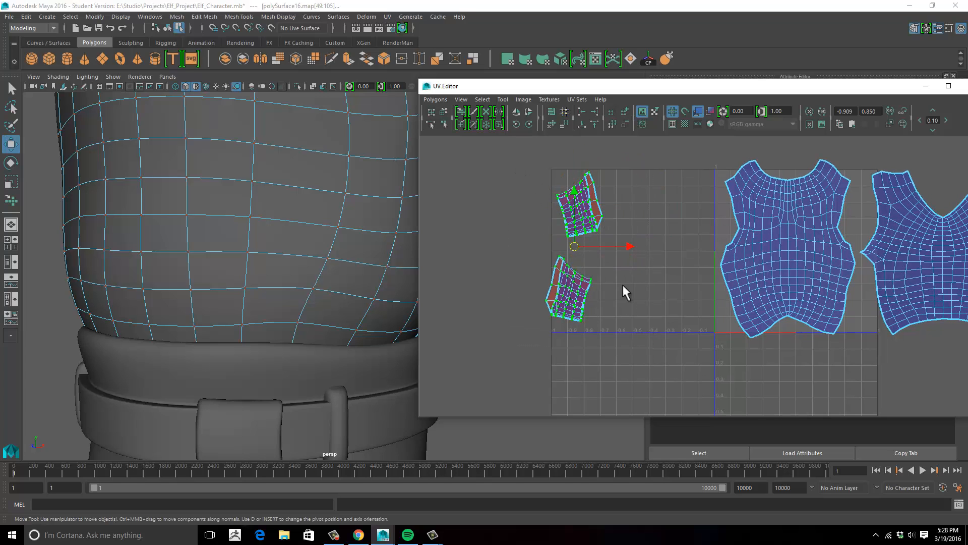
click(435, 100)
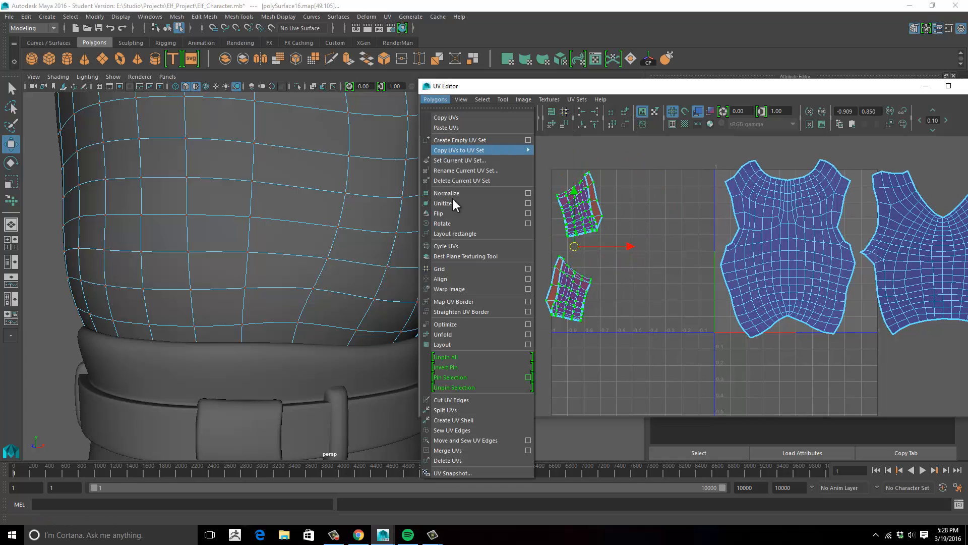
click(470, 356)
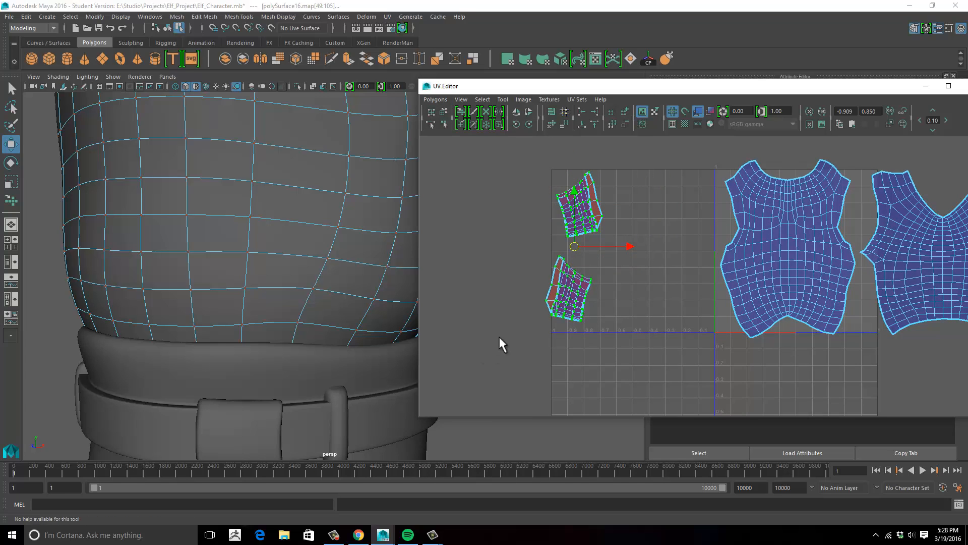
Unfold both sleeve shells into flat curved strips with the Unfold UV Tool
click(463, 117)
drag(579, 216, 632, 244)
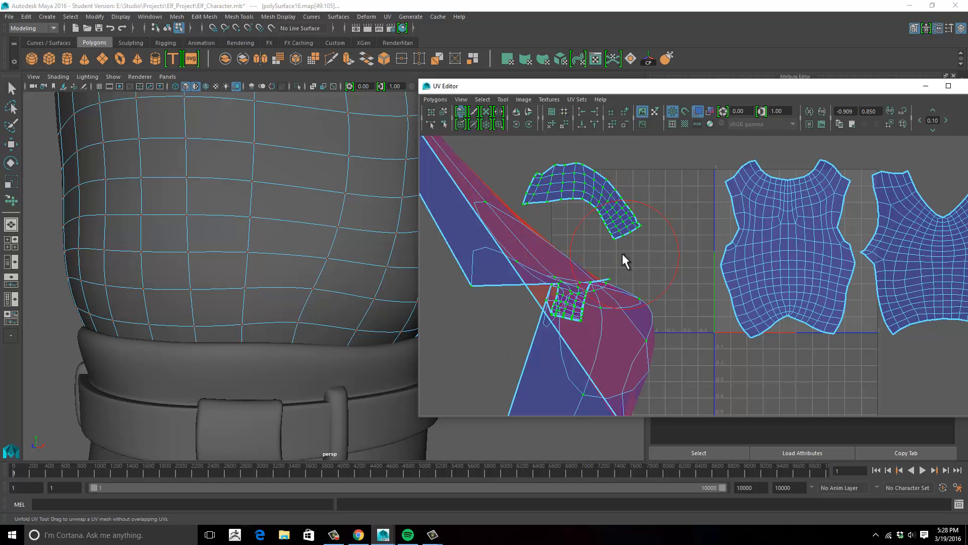
mouse_move(583, 215)
mouse_down()
mouse_move(609, 223)
mouse_move(562, 207)
mouse_move(611, 239)
mouse_up()
mouse_move(584, 291)
mouse_down()
mouse_move(566, 298)
mouse_move(616, 259)
mouse_move(566, 298)
mouse_move(575, 302)
mouse_up()
mouse_move(622, 259)
mouse_down()
mouse_move(609, 260)
mouse_move(560, 201)
mouse_up()
drag(600, 232, 603, 233)
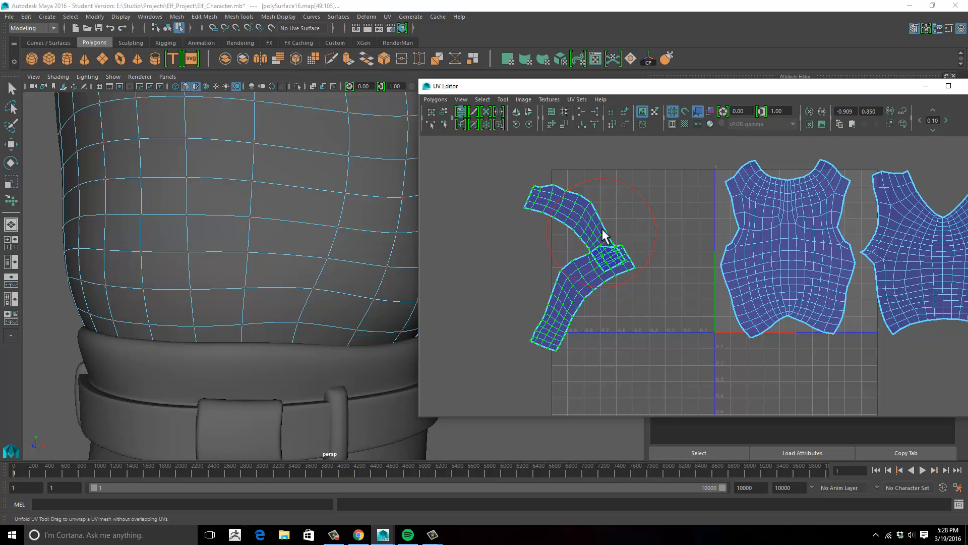
scroll(636, 216, down, 3)
mouse_move(653, 261)
alt+middle_down()
mouse_move(579, 220)
mouse_move(616, 275)
alt+middle_up()
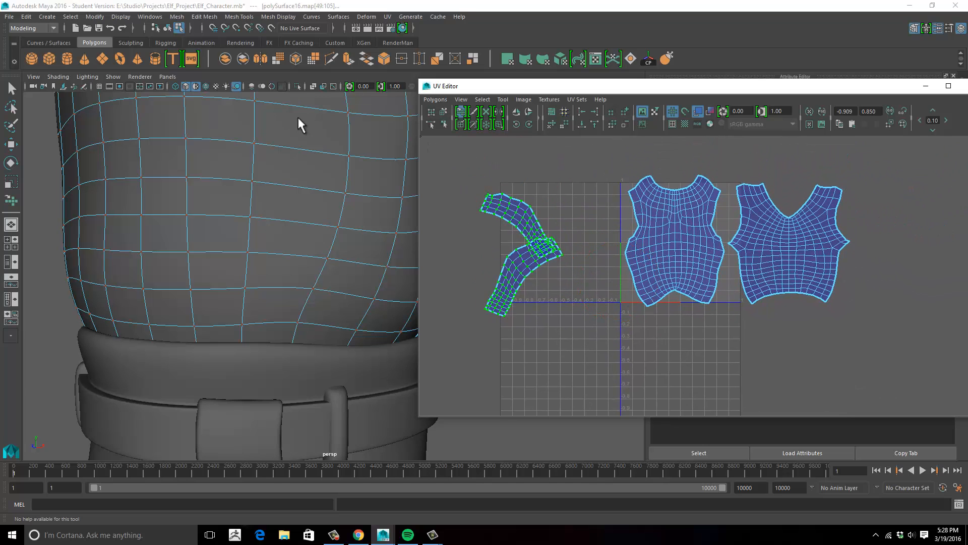
Select the upper sleeve shell, rotate it upright and place it along the left side of the back panel shell
click(13, 91)
drag(456, 185, 516, 226)
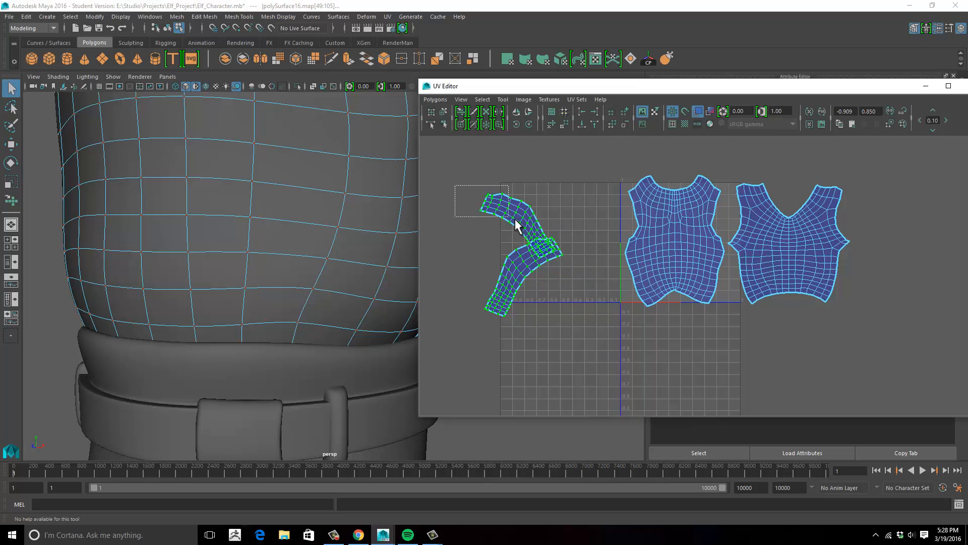
shift+right_drag(519, 221, 517, 220)
key(w)
drag(519, 230, 613, 228)
key(e)
key(w)
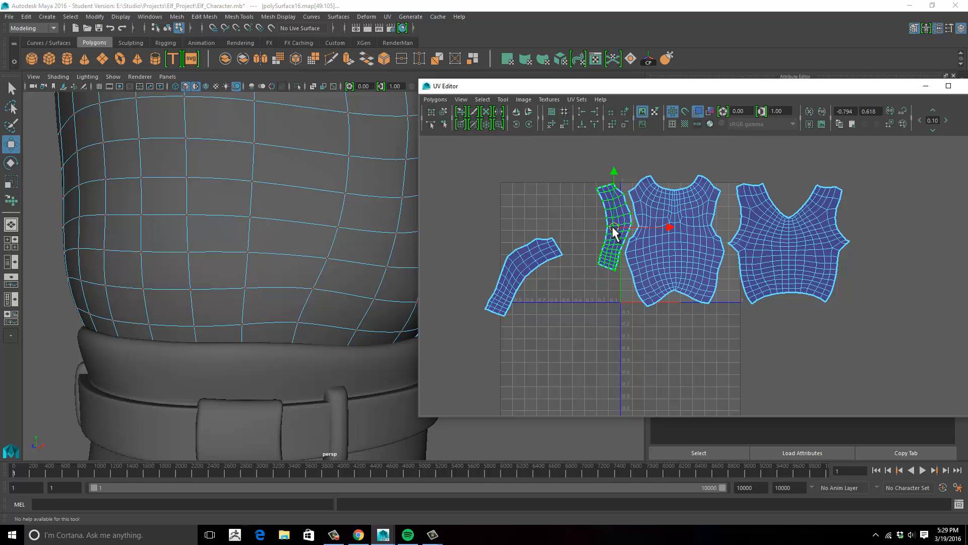
Select the whole front panel shell and move it horizontally away from the back panel to make room for a sleeve
drag(849, 229, 840, 232)
ctrl+right_drag(840, 233, 749, 263)
drag(848, 244, 901, 241)
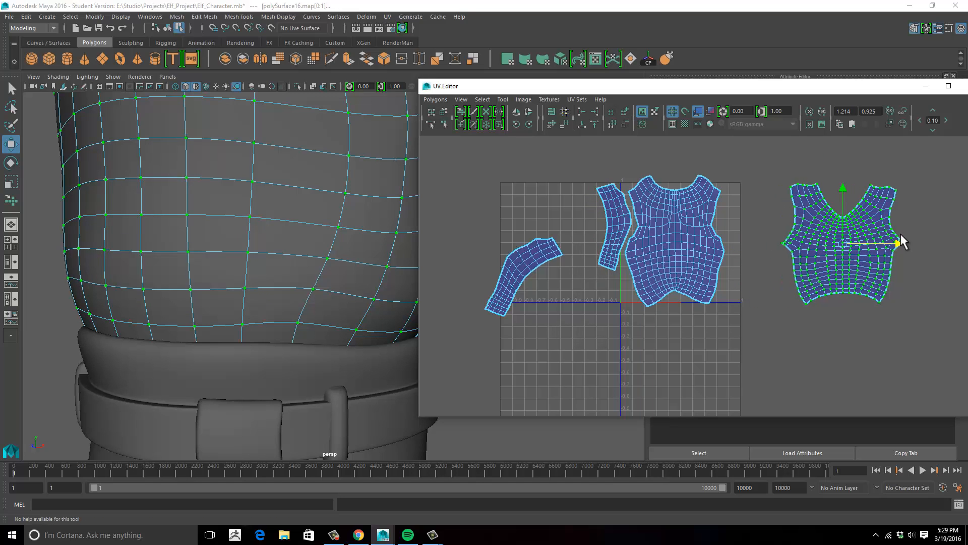
Move the remaining sleeve shell to the right side of the back panel and rotate it upright to fit alongside
drag(506, 311, 488, 324)
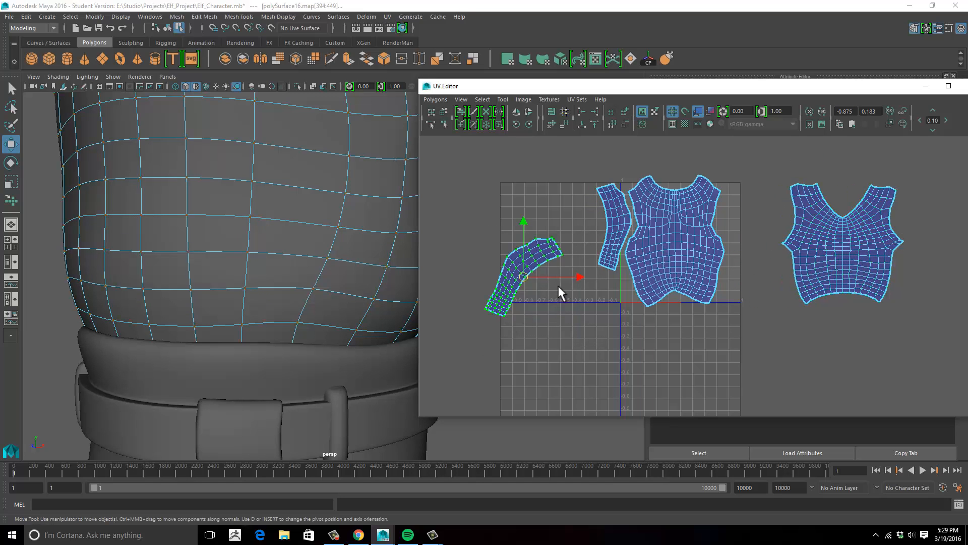
drag(579, 277, 805, 237)
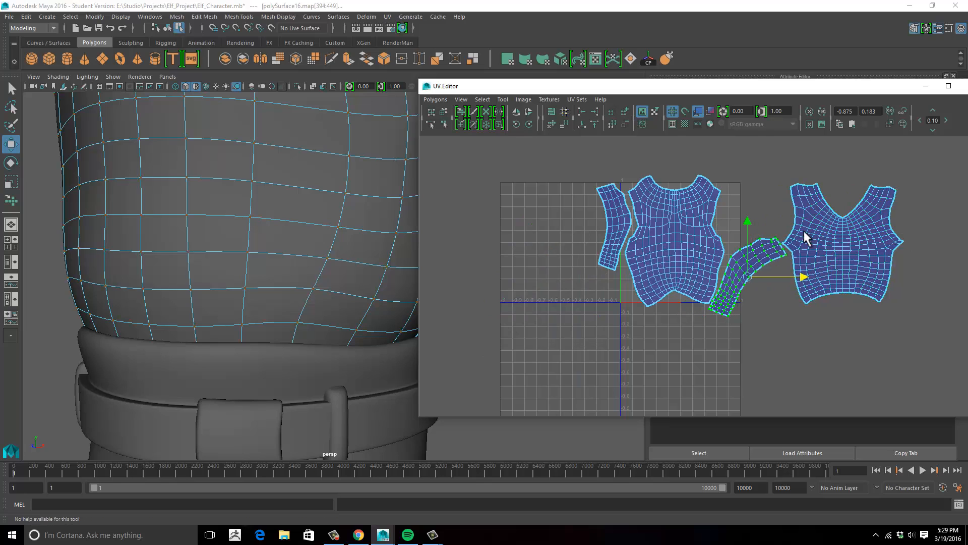
drag(750, 223, 703, 210)
key(e)
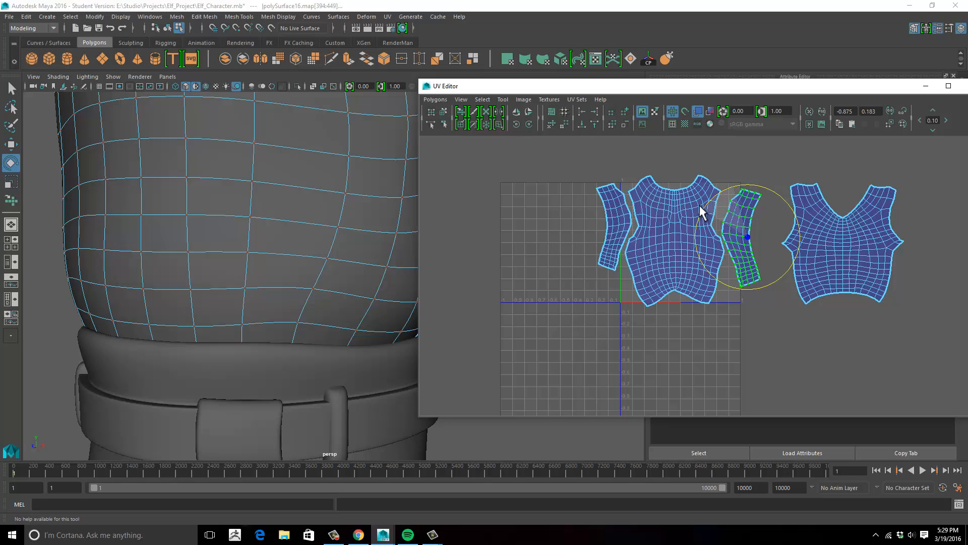
key(w)
drag(742, 236, 740, 227)
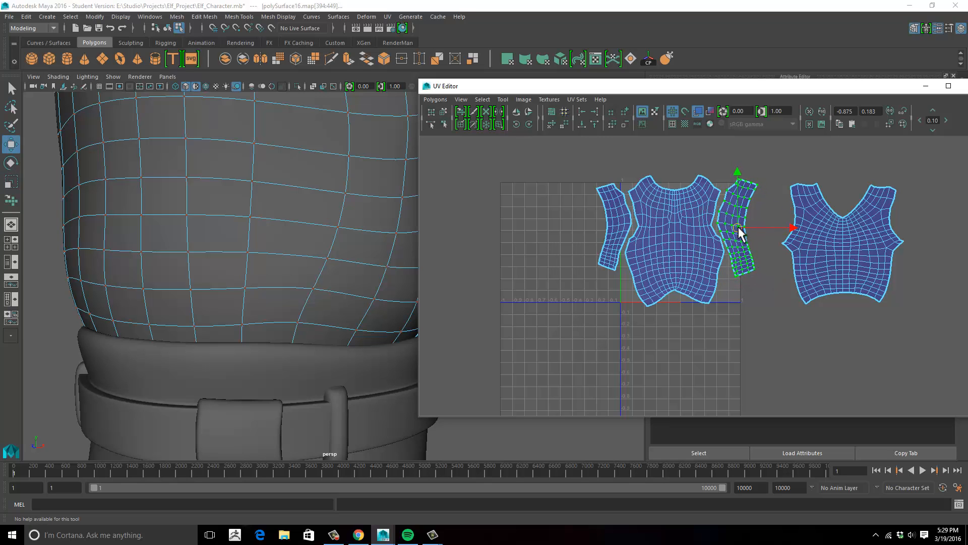
Select the front panel shell and move it closer to the sleeve beside the back panel
drag(771, 171, 929, 305)
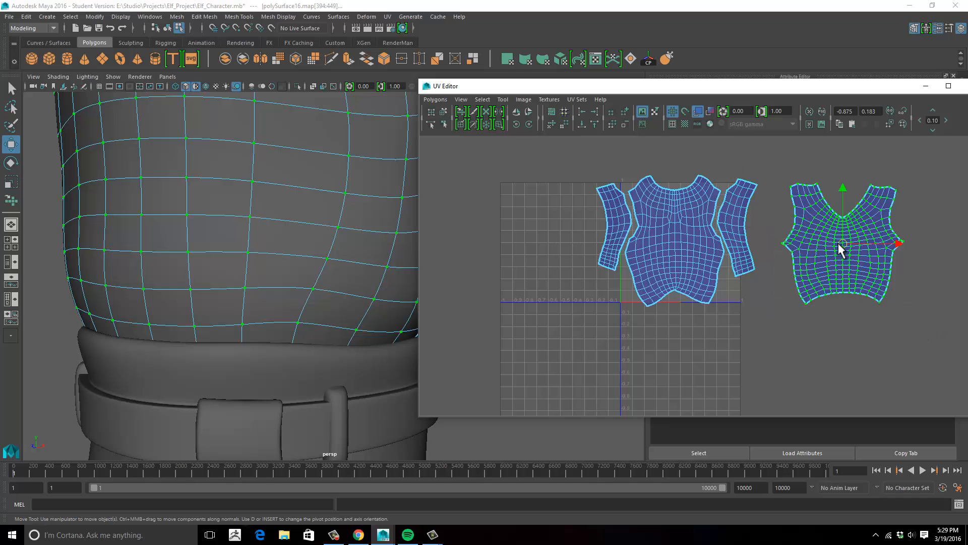
drag(847, 250, 820, 233)
alt+middle_drag(777, 303, 793, 269)
alt+right_drag(794, 269, 655, 285)
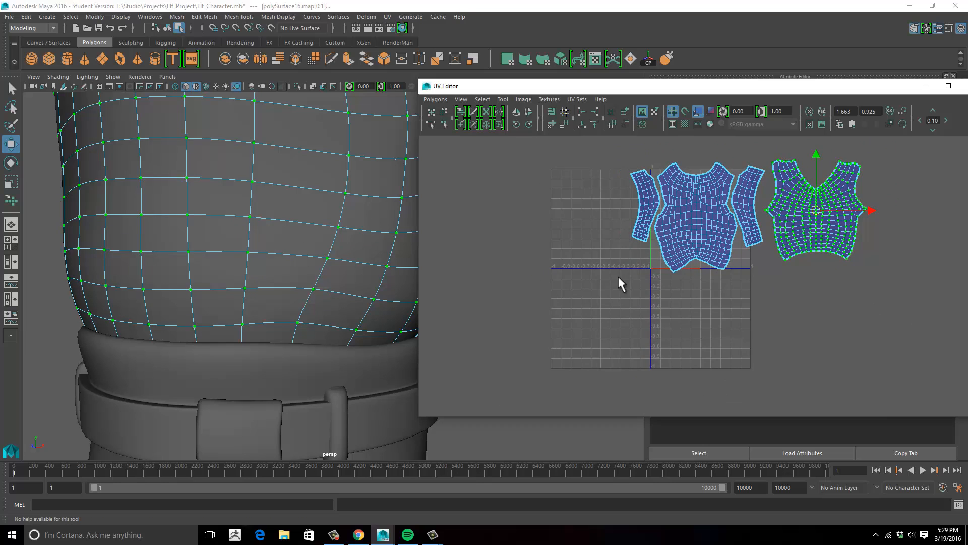
Select all the shirt shells, move them together outside the UV grid to the lower right and clear the selection
alt+middle_drag(618, 276, 513, 299)
drag(504, 167, 852, 332)
alt+middle_drag(705, 258, 713, 240)
alt+right_drag(713, 240, 676, 250)
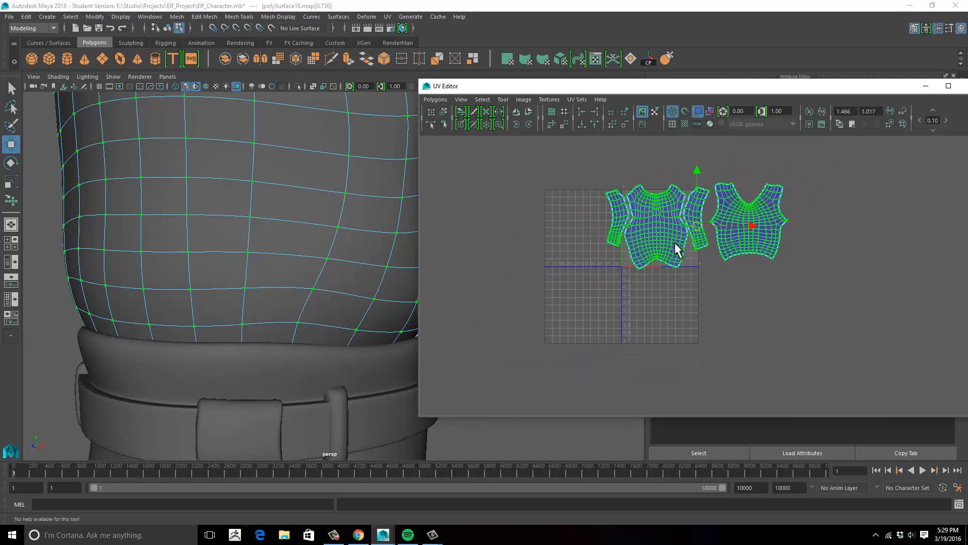
drag(695, 235, 801, 323)
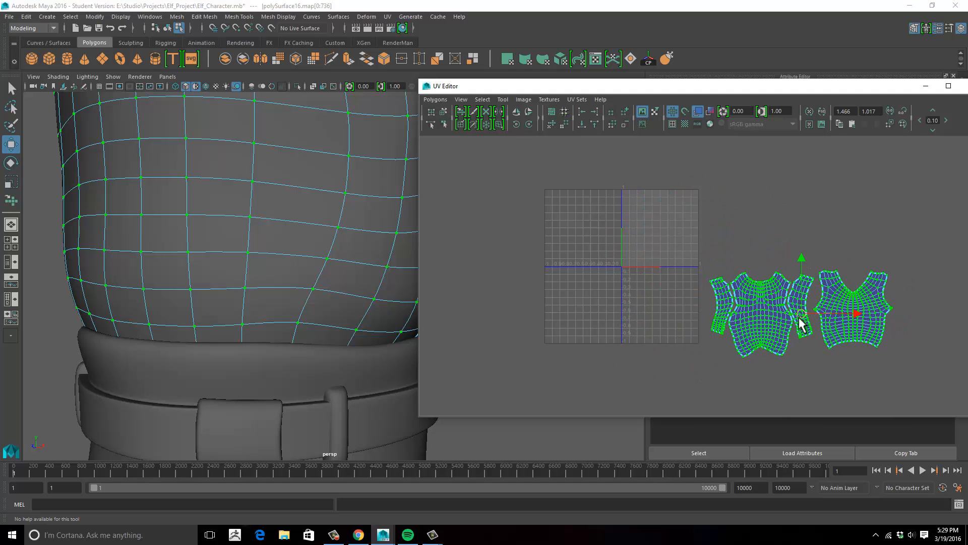
click(680, 369)
alt+middle_drag(655, 326, 676, 292)
alt+right_drag(675, 292, 700, 290)
alt+middle_drag(685, 291, 701, 309)
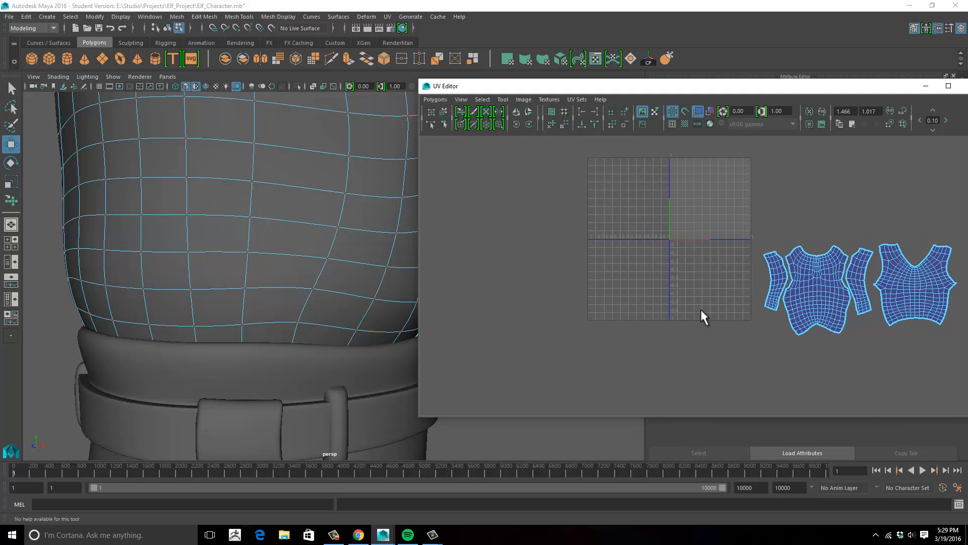
scroll(389, 287, down, 8)
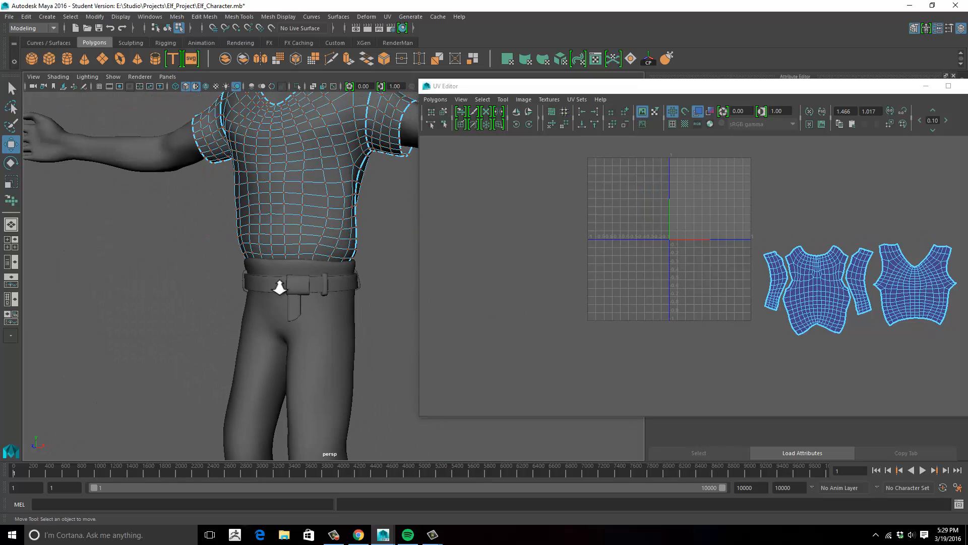
Return to object selection and select the elf's trousers mesh
scroll(279, 287, down, 4)
click(325, 319)
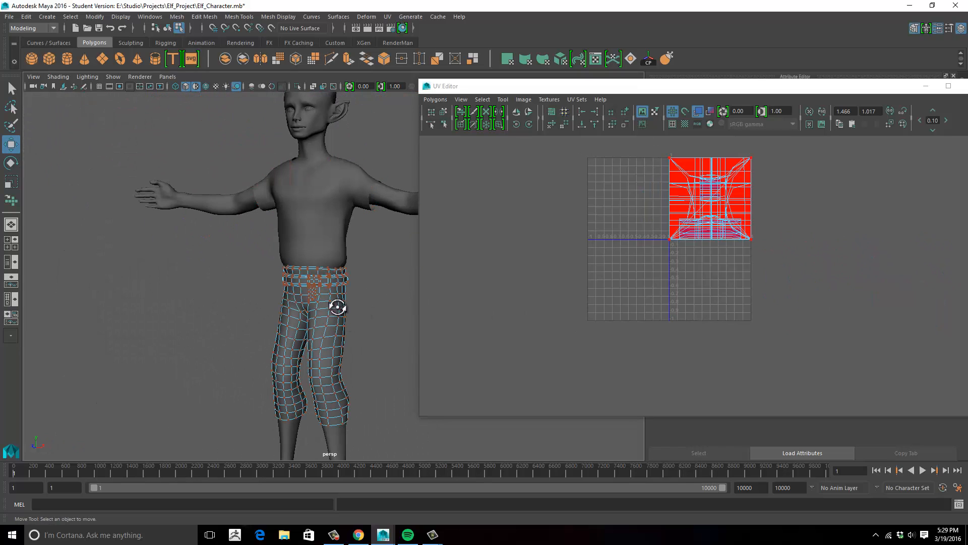
alt+drag(337, 307, 350, 320)
right_drag(350, 320, 396, 226)
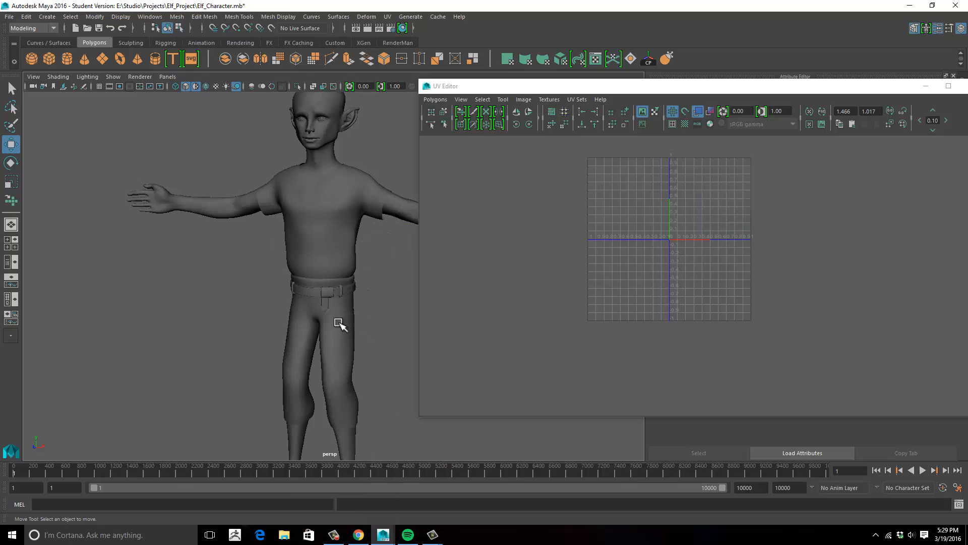
click(338, 322)
alt+drag(390, 316, 409, 308)
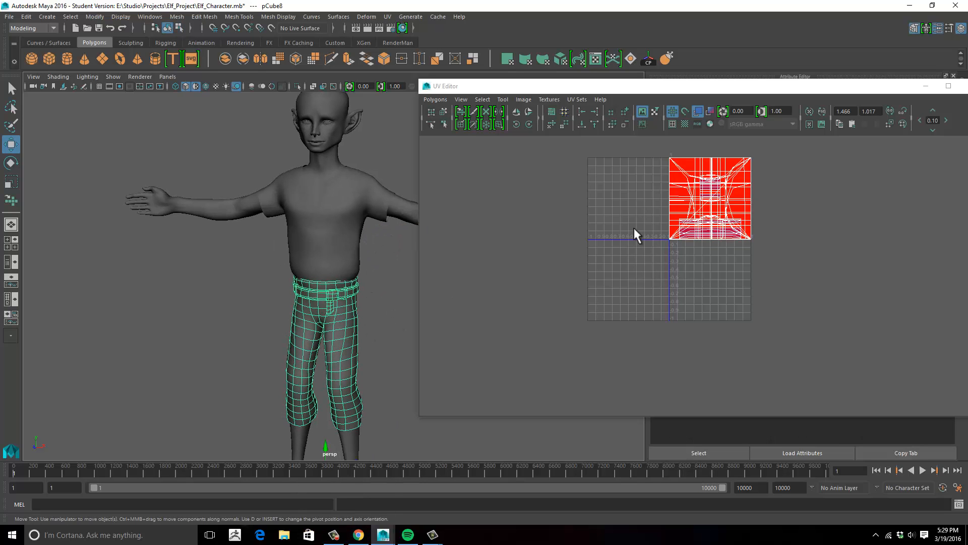
Apply a planar projection to the trousers' UVs
alt+middle_drag(633, 226, 510, 346)
alt+right_drag(510, 346, 716, 288)
alt+middle_drag(525, 297, 674, 314)
alt+right_drag(674, 314, 748, 303)
alt+middle_drag(748, 303, 681, 252)
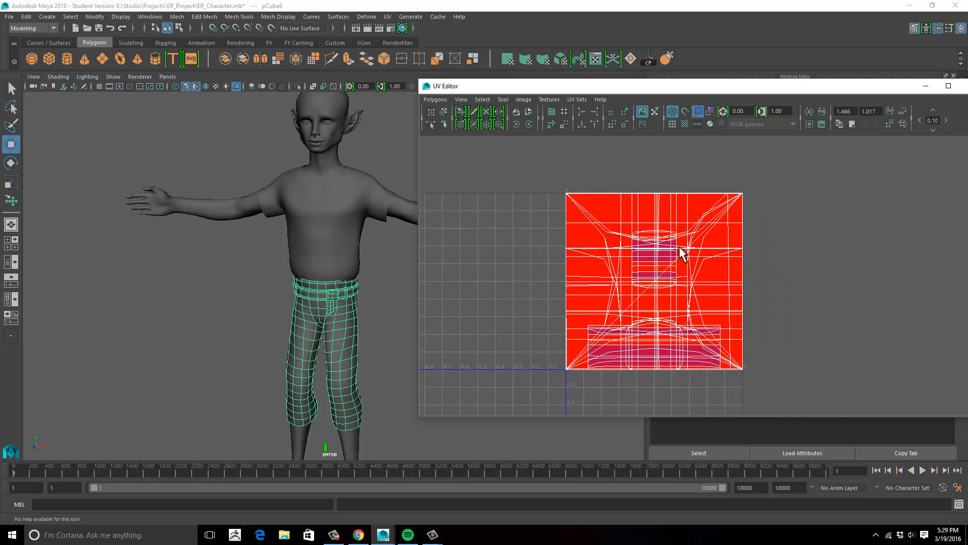
drag(661, 87, 344, 87)
click(507, 60)
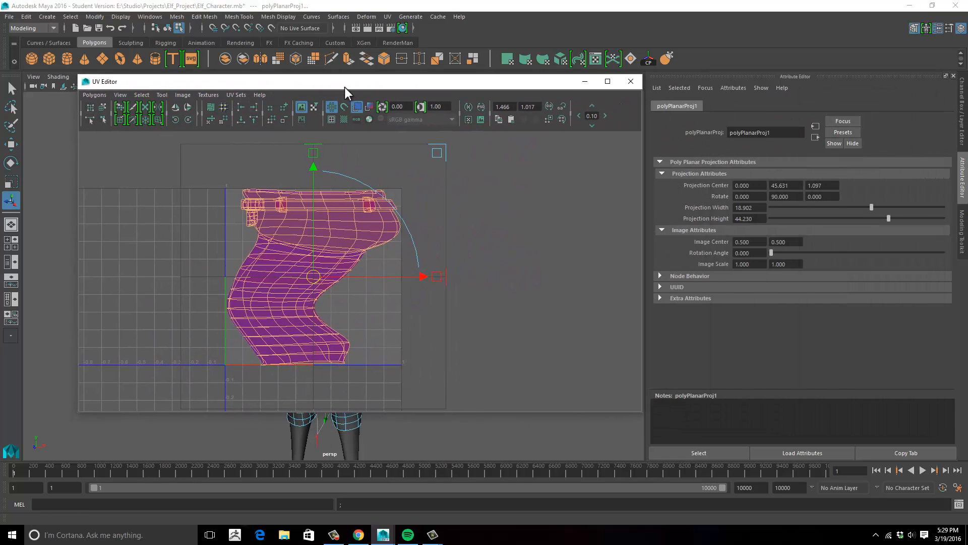
Set the planar projection's Y rotation to 0 and its width and height to 44, then leave the projection manipulator
click(799, 196)
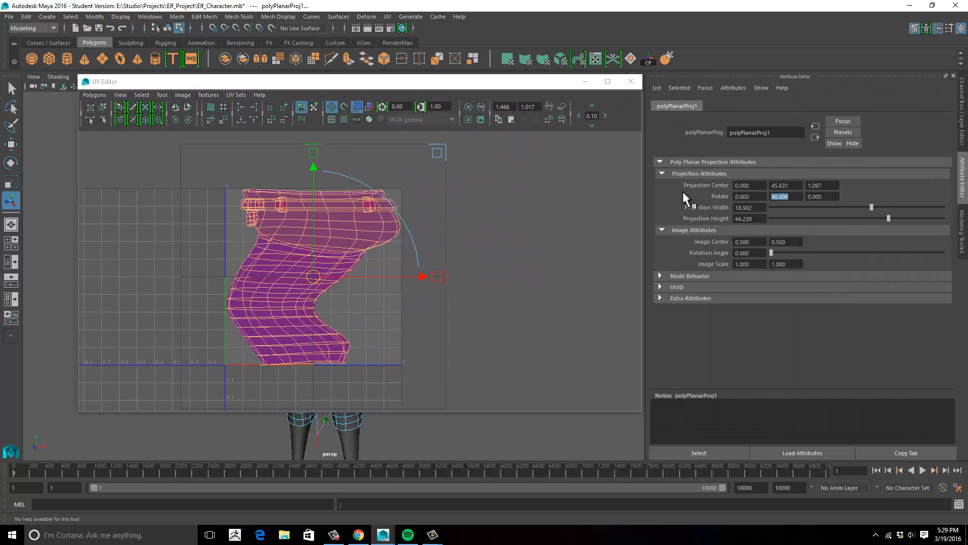
text(0)
key(Return)
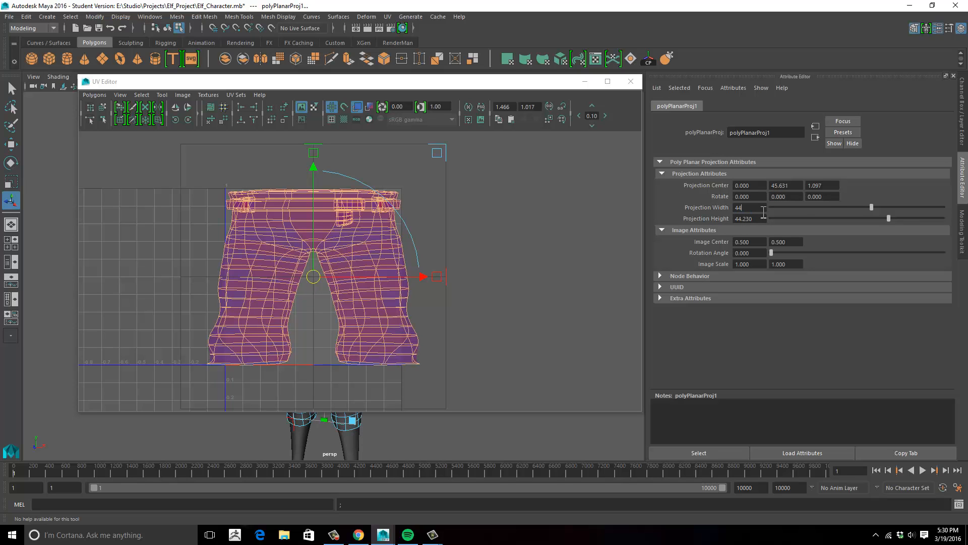
key(Tab)
key(Tab)
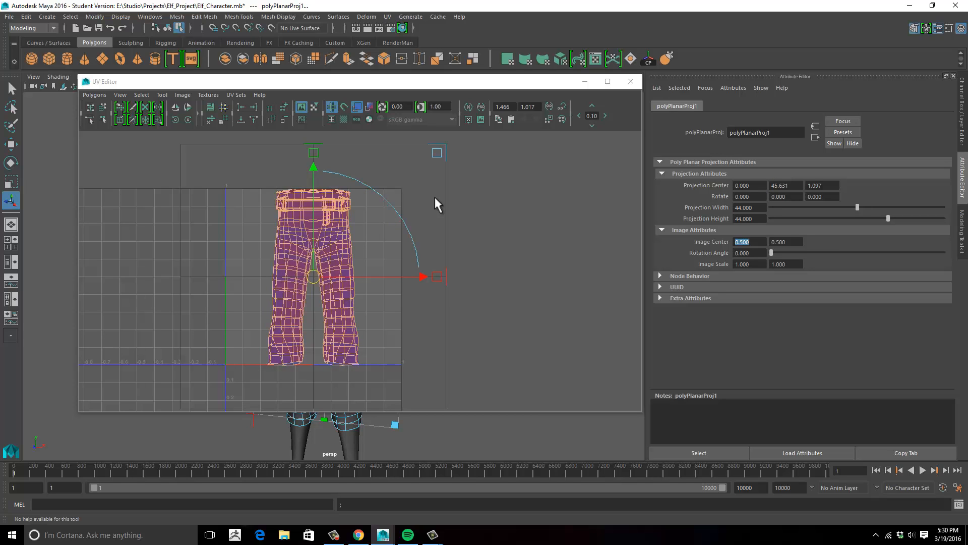
click(515, 222)
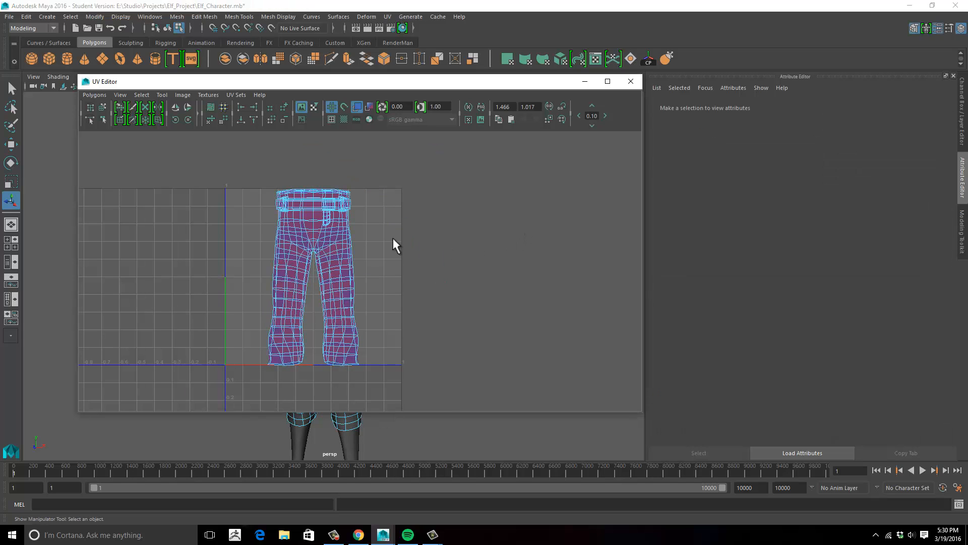
Reposition the UV Editor so the character's trousers and their UV layout are both in view
key(space)
drag(456, 82, 739, 48)
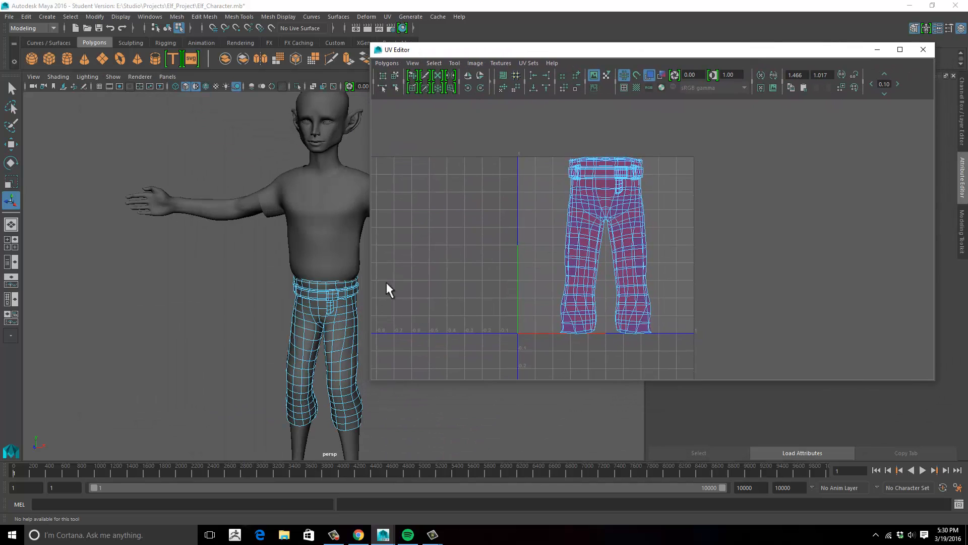
alt+middle_drag(297, 285, 226, 280)
alt+middle_drag(553, 252, 579, 233)
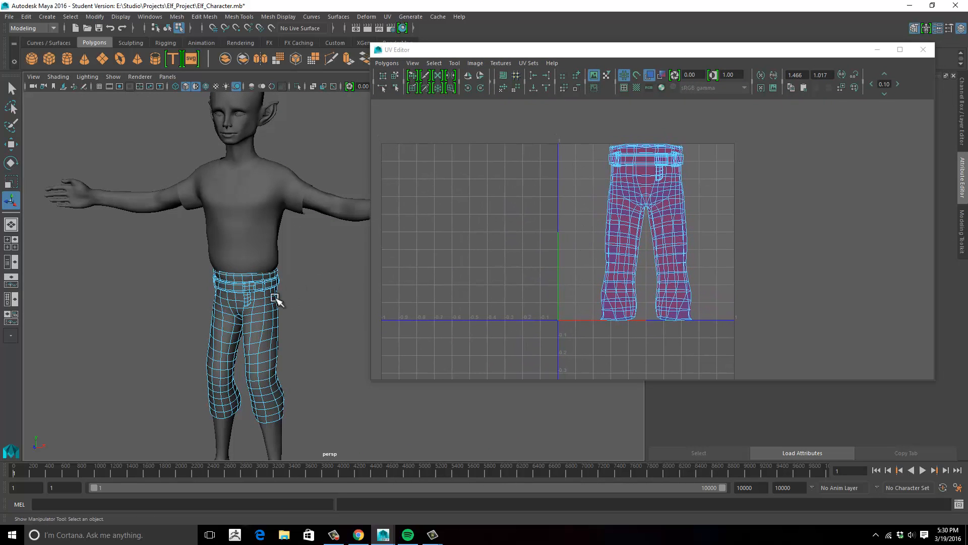
Display the trousers unsmoothed for close-up work on the waistband and belt
scroll(279, 292, up, 5)
alt+middle_drag(236, 300, 277, 279)
alt+drag(277, 279, 312, 327)
scroll(300, 275, up, 5)
scroll(320, 341, up, 4)
key(1)
click(309, 345)
click(301, 339)
key(3)
alt+middle_drag(315, 338, 319, 334)
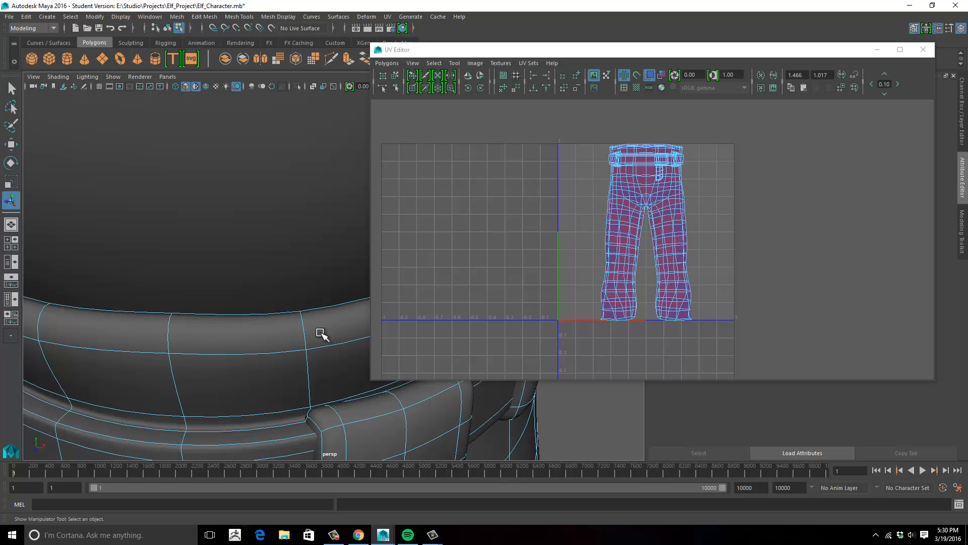
key(1)
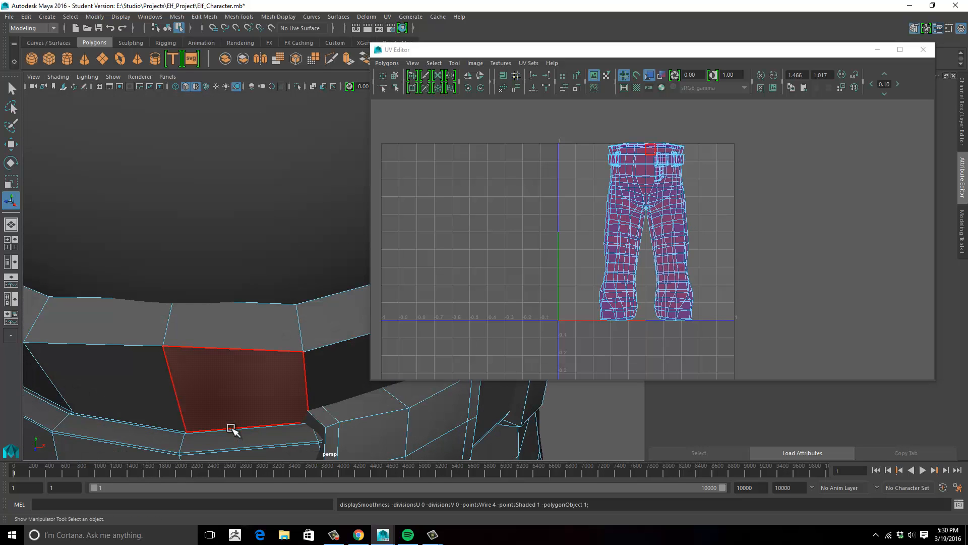
Select the edge loops bordering the belt and cut the trousers' UVs along them
right_drag(231, 428, 232, 218)
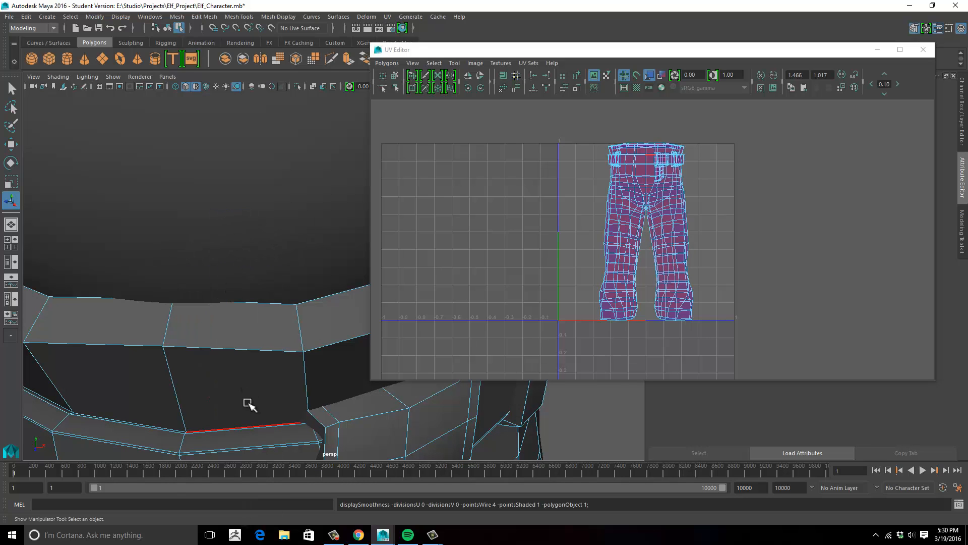
alt+drag(248, 404, 252, 378)
alt+drag(253, 309, 254, 316)
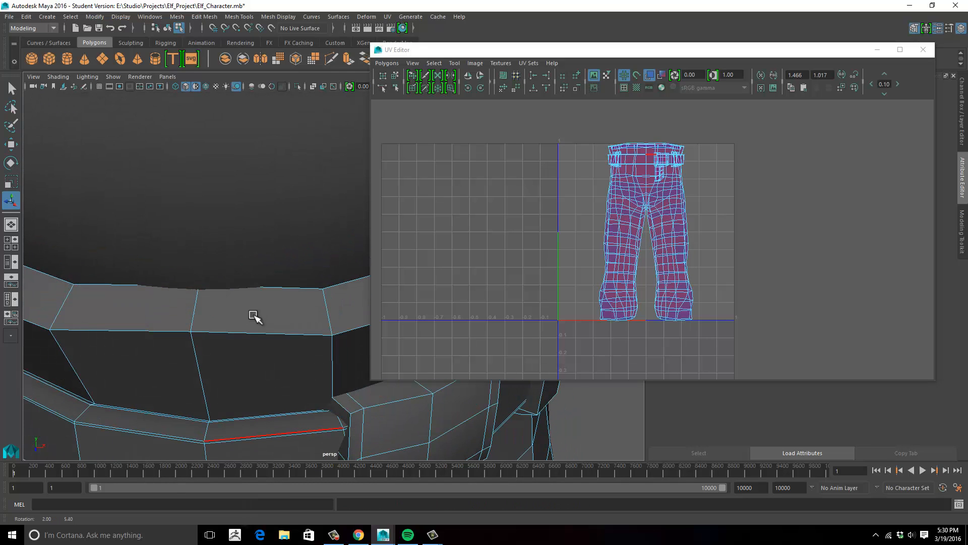
click(248, 413)
alt+drag(311, 396, 248, 239)
alt+middle_drag(248, 239, 237, 500)
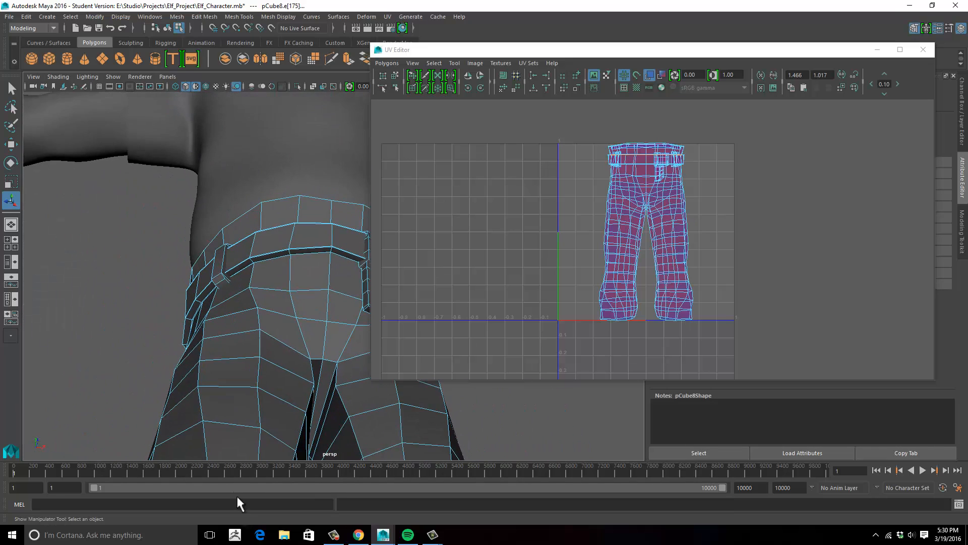
alt+right_drag(249, 342, 306, 291)
mouse_move(264, 309)
alt+middle_down()
mouse_move(263, 286)
mouse_move(270, 292)
alt+middle_up()
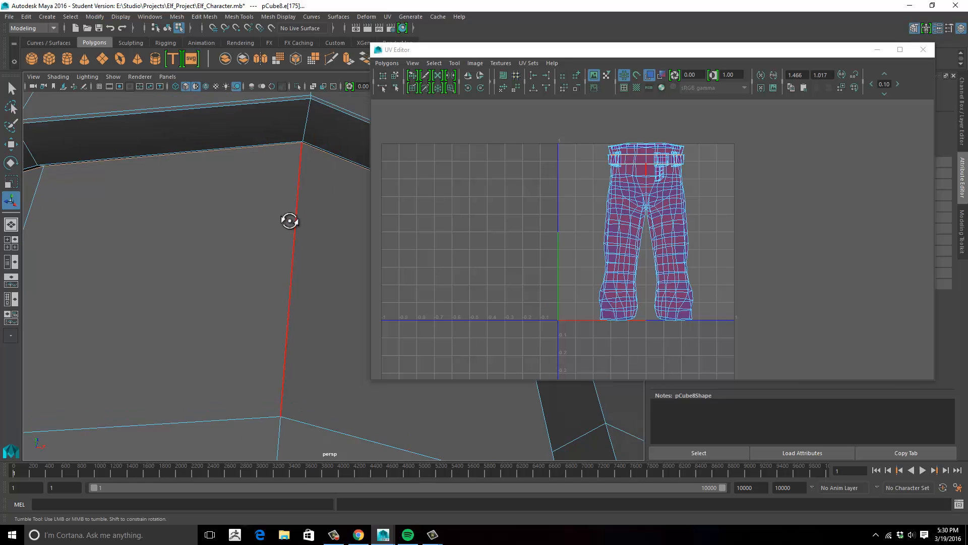
alt+drag(288, 218, 240, 275)
right_drag(636, 166, 712, 461)
alt+middle_drag(722, 201, 722, 223)
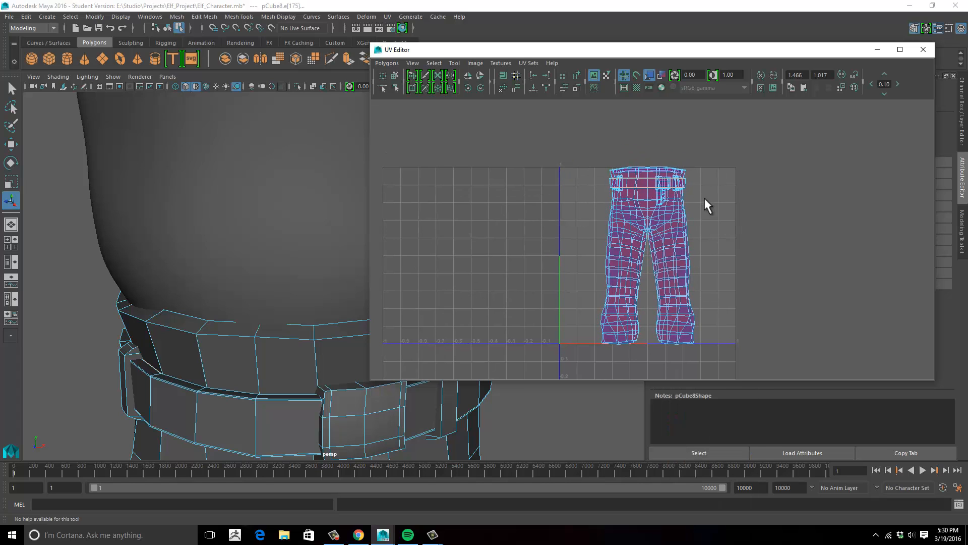
Try converting the selected belt edges to UVs and expanding them to a shell, then undo back to the edge selection and last cut
key(w)
scroll(634, 188, up, 5)
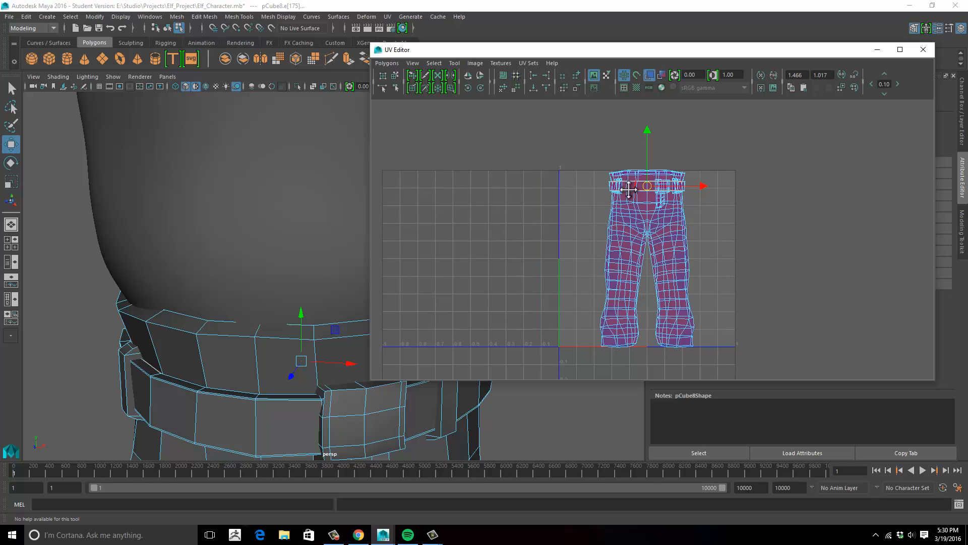
alt+right_drag(672, 216, 697, 204)
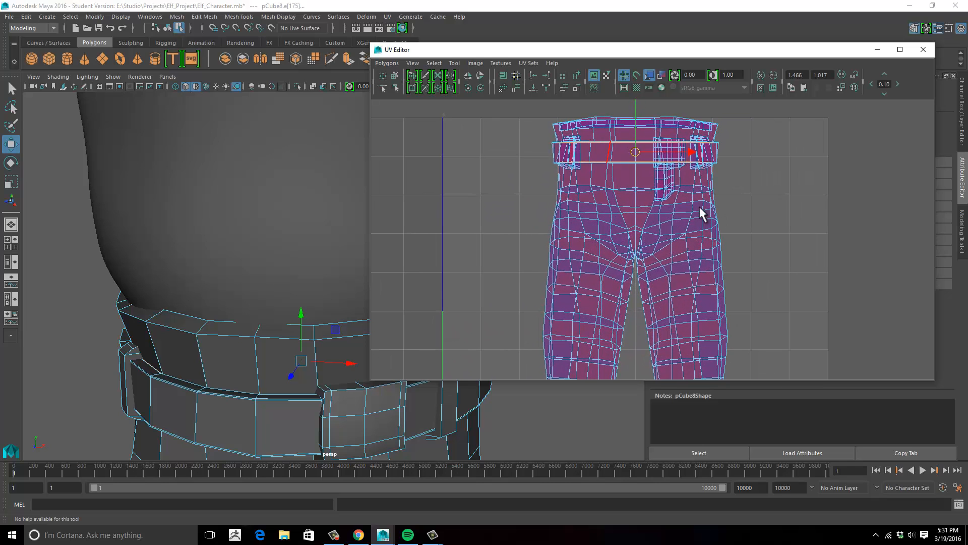
alt+middle_drag(655, 204, 696, 235)
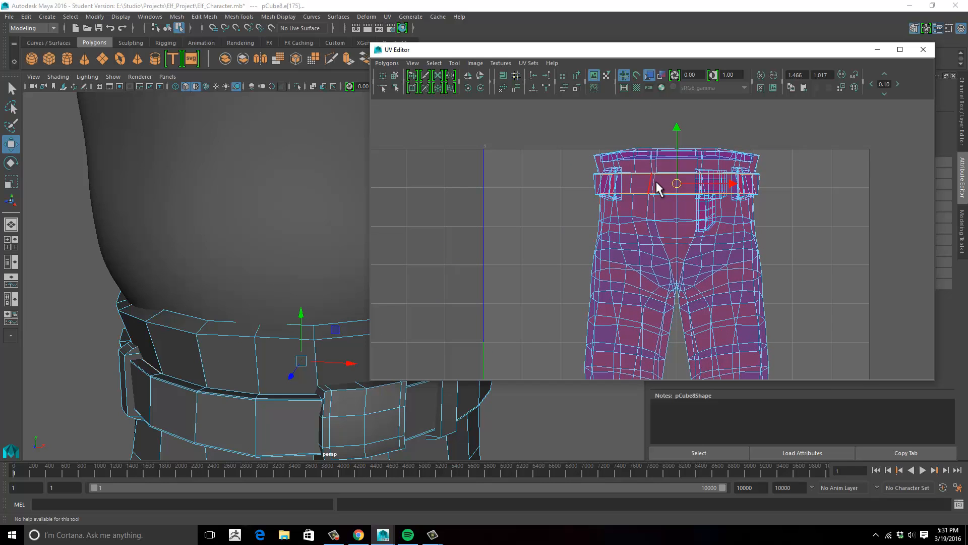
alt+middle_drag(655, 185, 670, 191)
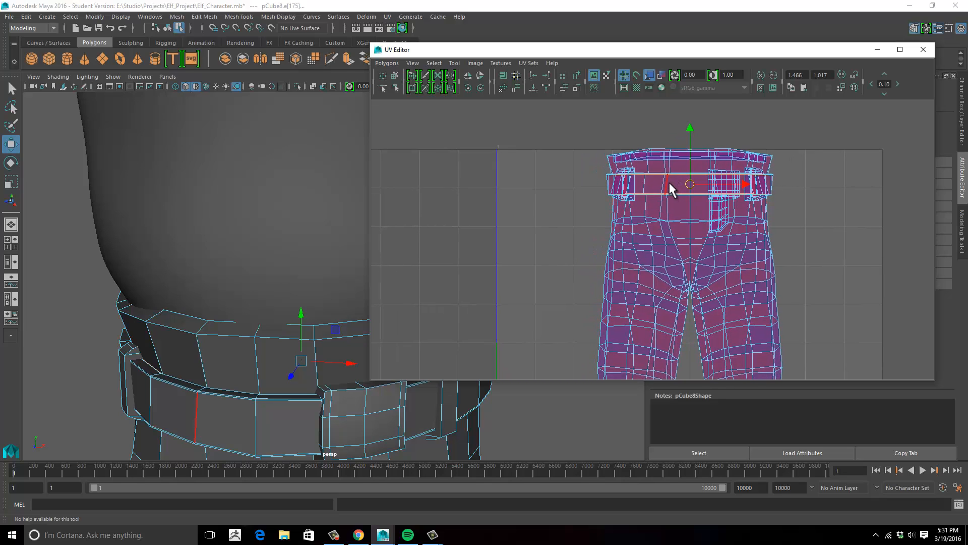
ctrl+right_click(674, 181)
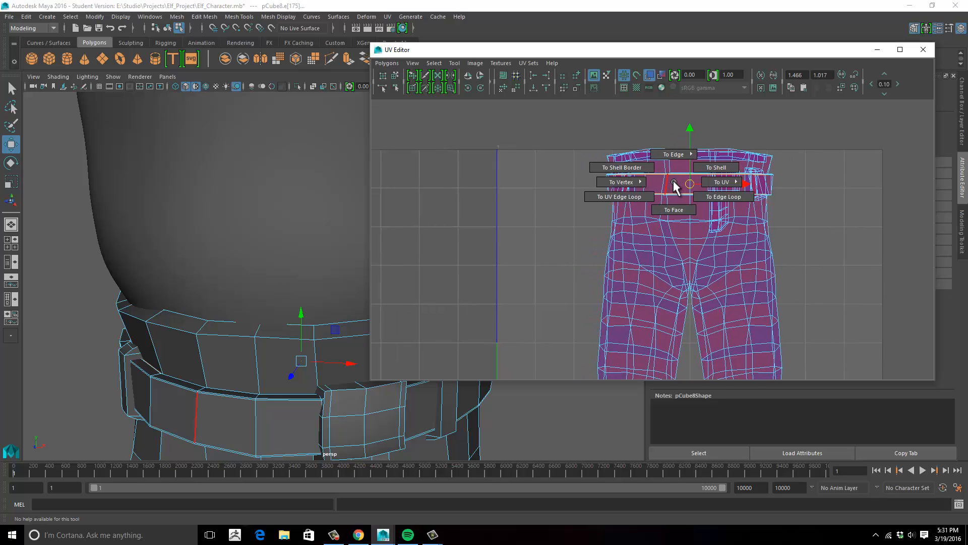
ctrl+right_drag(702, 179, 762, 183)
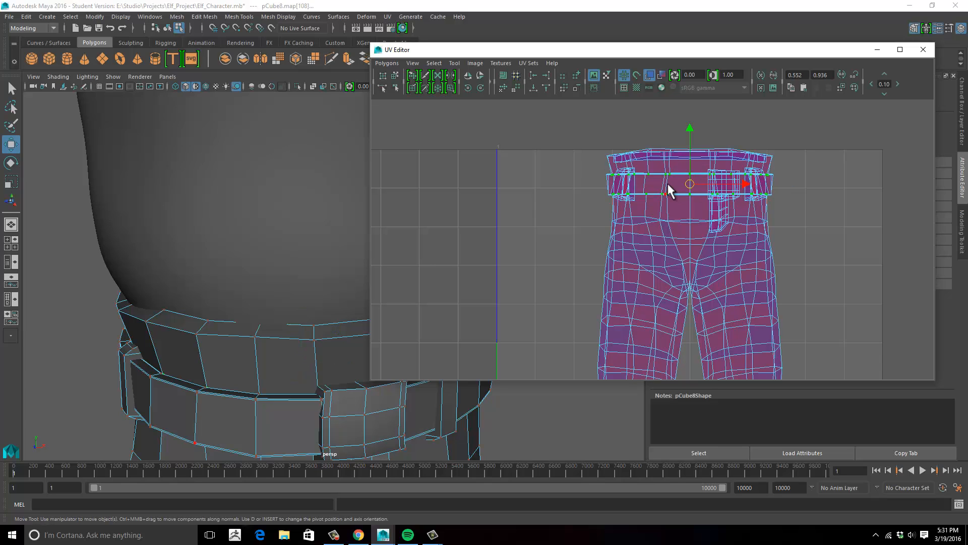
ctrl+right_drag(669, 189, 704, 177)
key(ctrl+z)
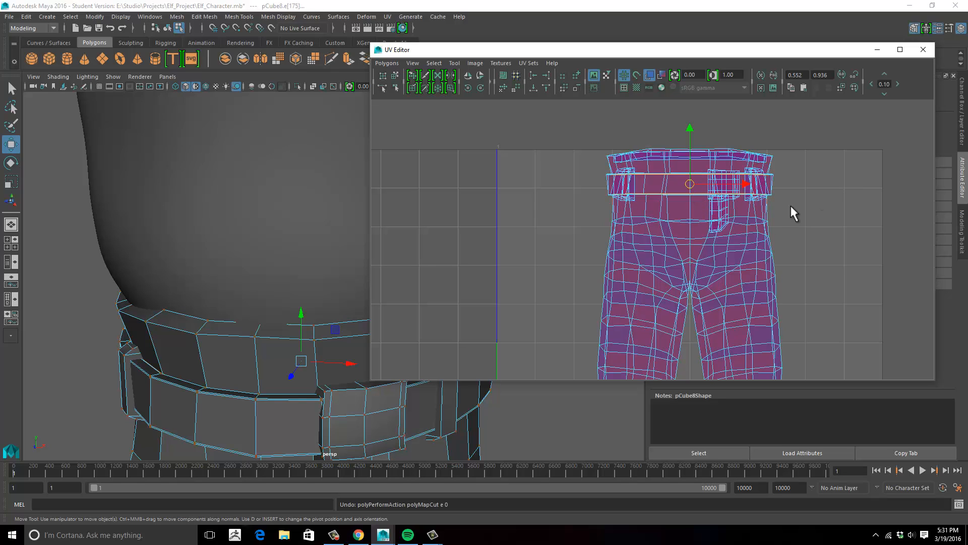
Expand a UV on the belt's upper edge to its shell to check which parts are connected, then clear the selection
alt+middle_drag(277, 394, 272, 355)
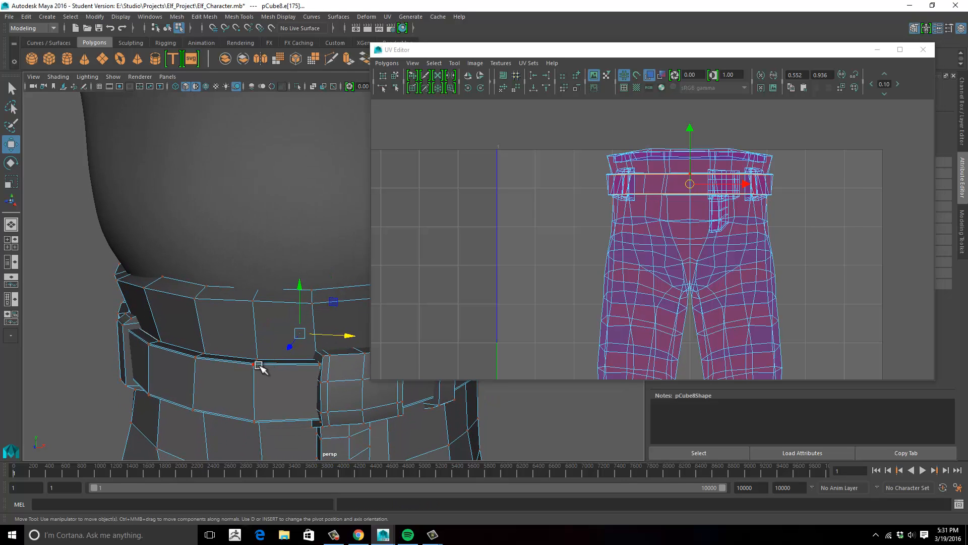
click(254, 364)
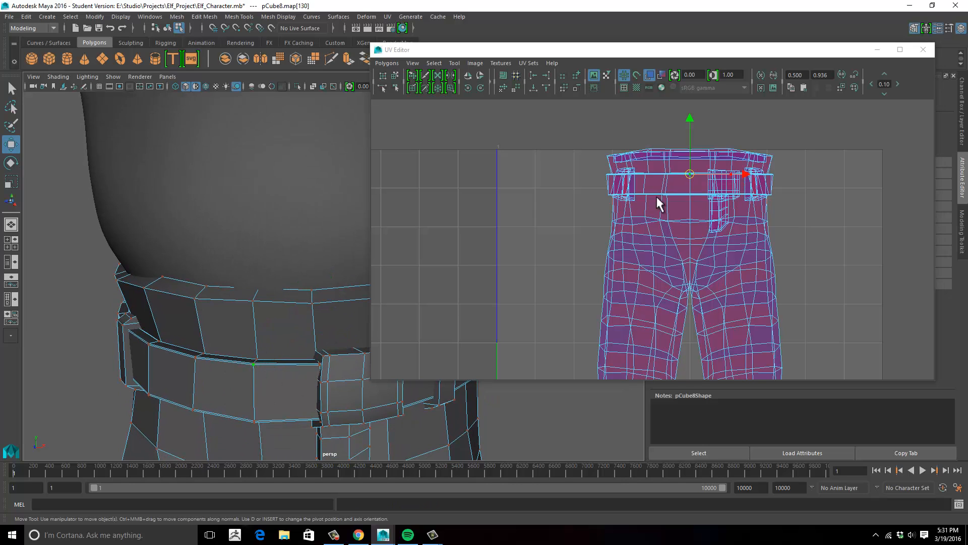
ctrl+right_click(702, 172)
click(732, 159)
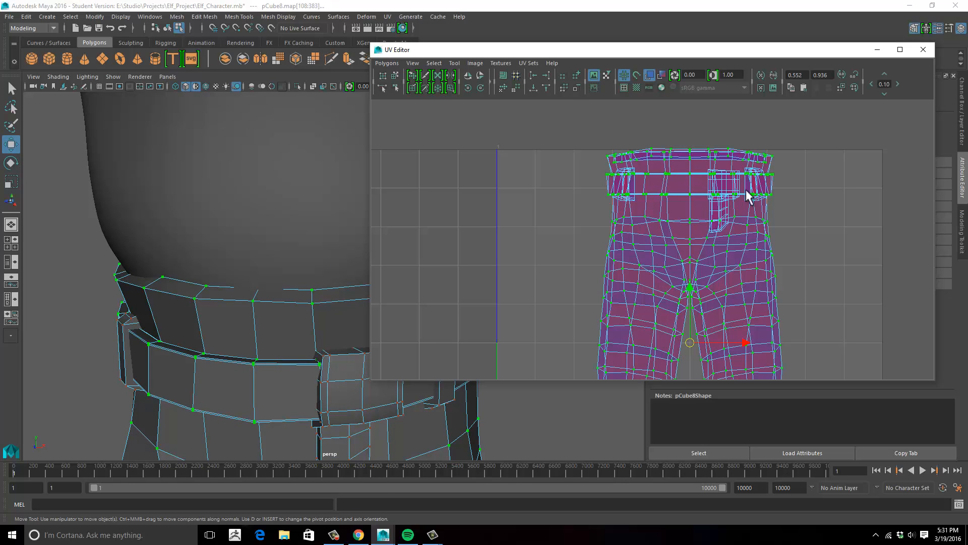
alt+drag(328, 317, 129, 298)
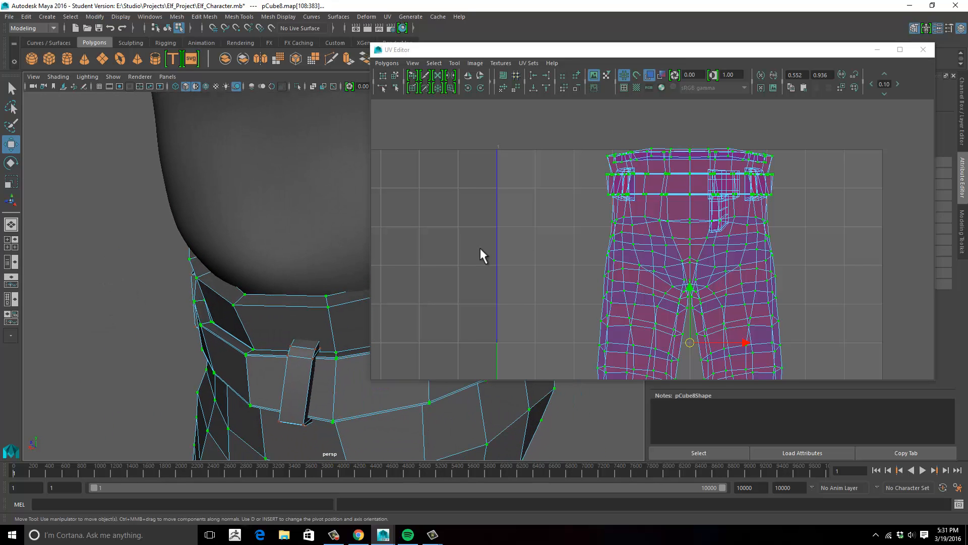
click(831, 208)
alt+middle_drag(826, 225, 865, 220)
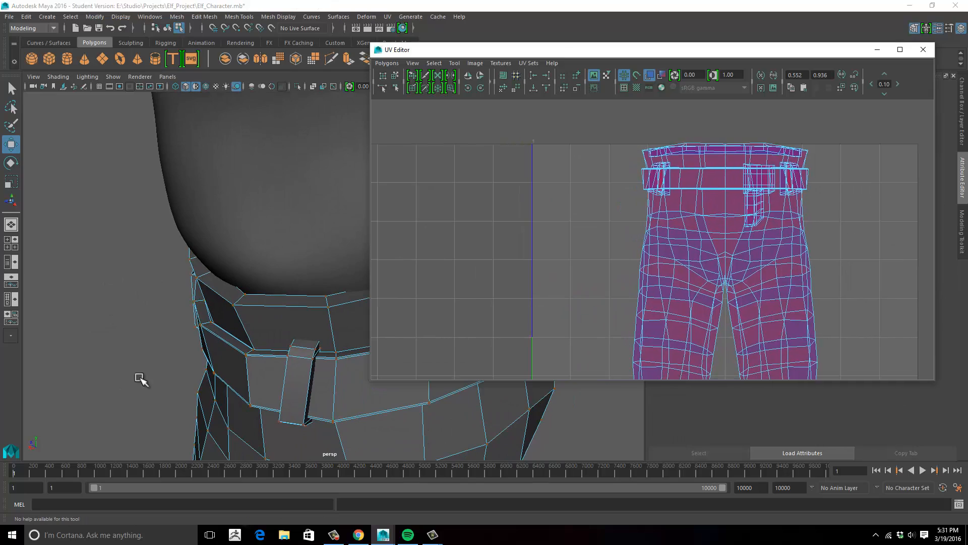
Pick an edge on the inner rim of the belt and examine how the belt joins the waistband
alt+drag(224, 355, 285, 368)
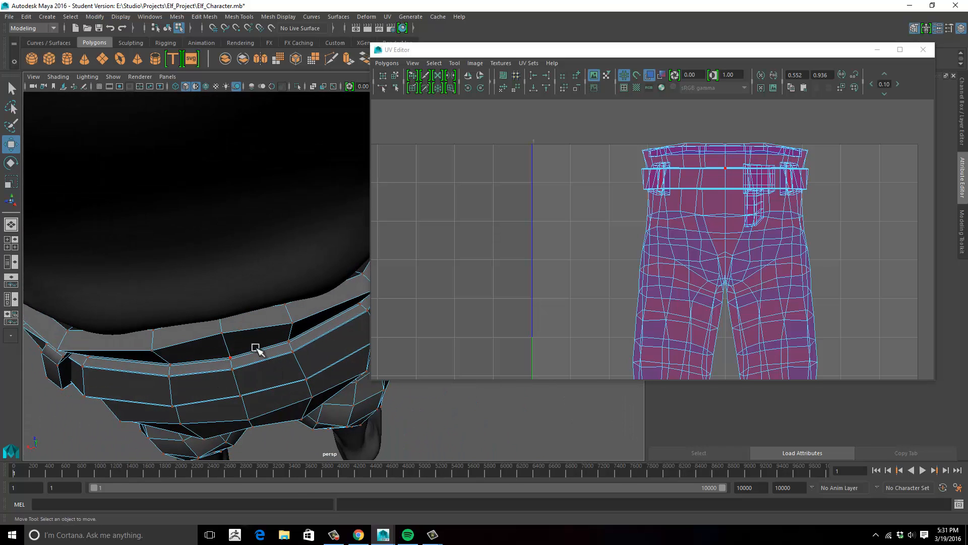
right_drag(255, 348, 256, 227)
click(250, 348)
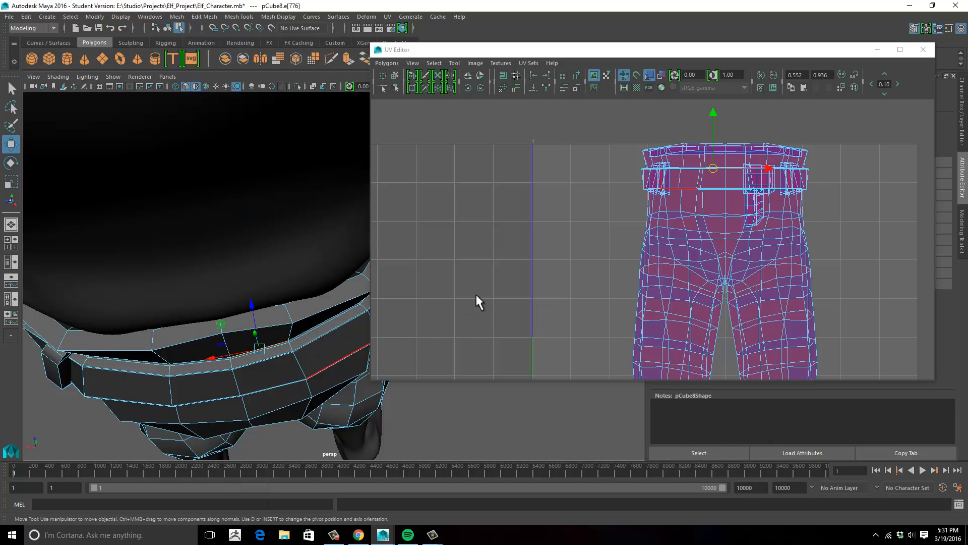
alt+drag(209, 303, 251, 285)
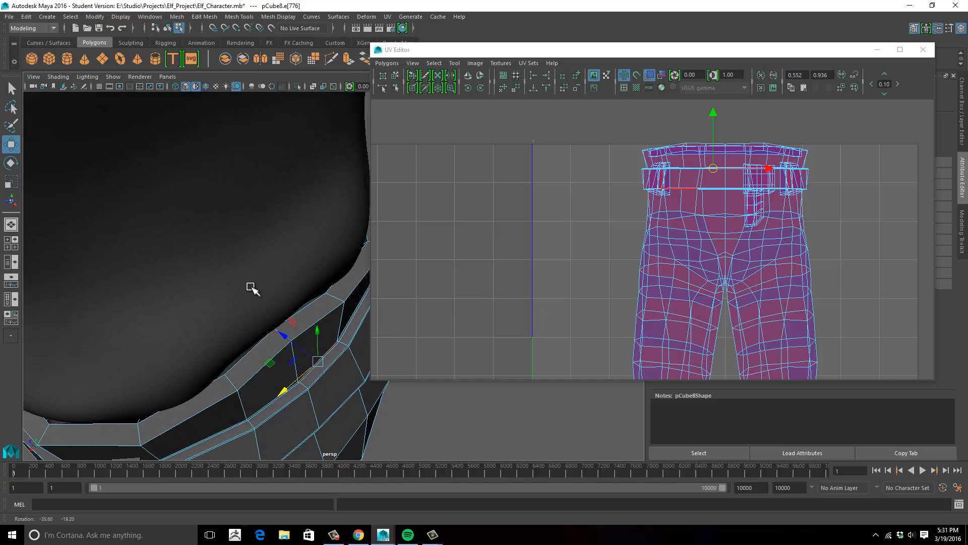
Leave edge selection and select the whole trousers mesh as an object
right_drag(302, 382, 346, 233)
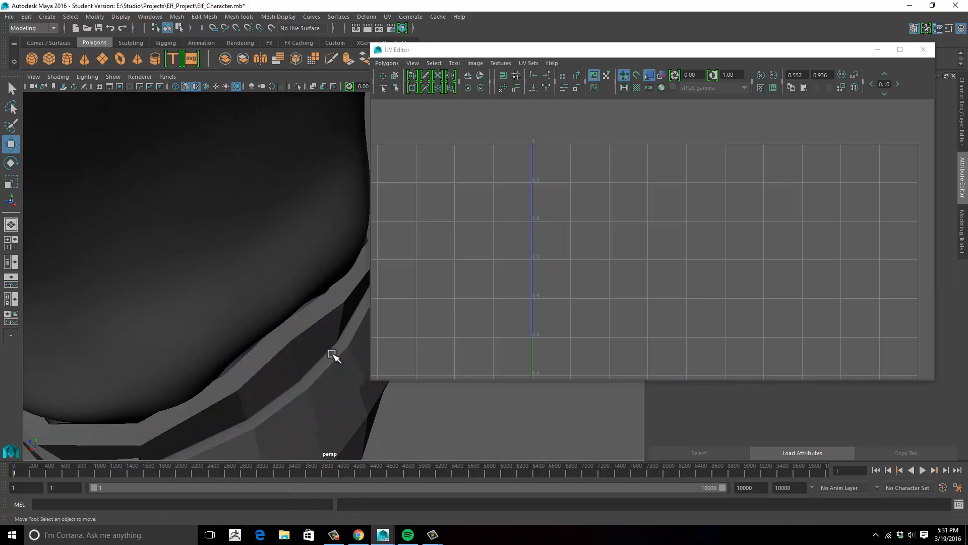
click(320, 358)
scroll(266, 363, up, 3)
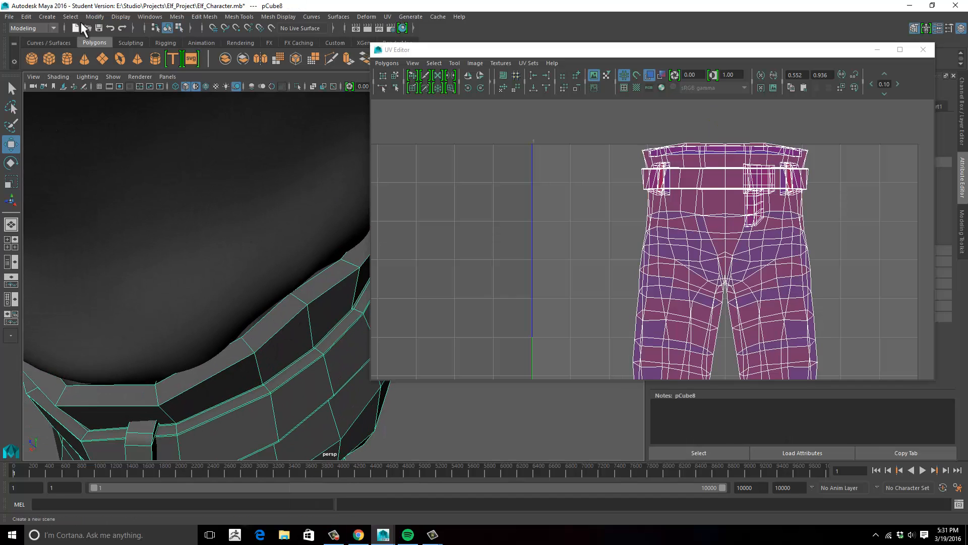
Toggle the texture border edge display for the trousers and check the belt and waistband from several sides
click(123, 16)
mouse_move(168, 161)
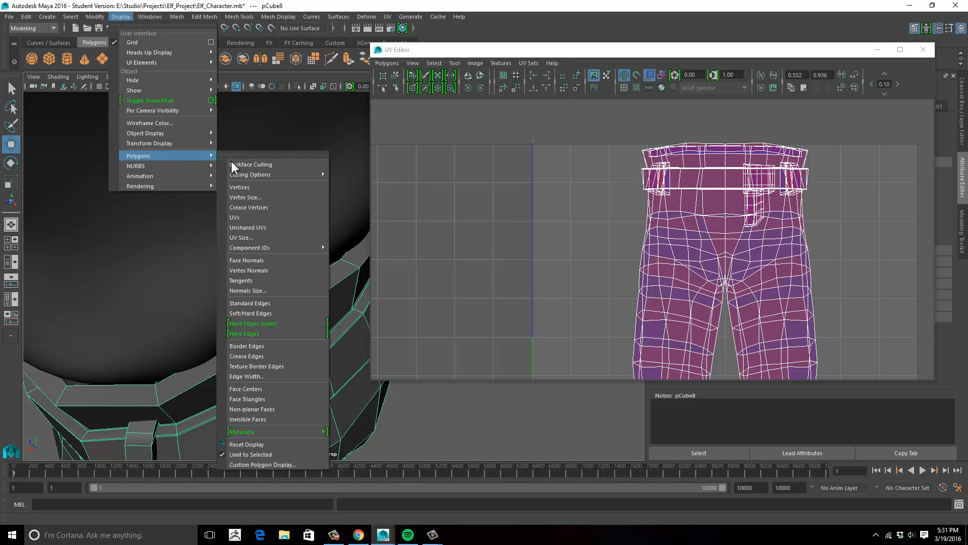
click(276, 367)
mouse_move(261, 276)
alt+mouse_down()
mouse_move(283, 218)
mouse_move(247, 149)
mouse_move(254, 114)
mouse_move(266, 220)
mouse_move(277, 231)
mouse_move(257, 259)
alt+mouse_up()
alt+right_drag(258, 259, 142, 256)
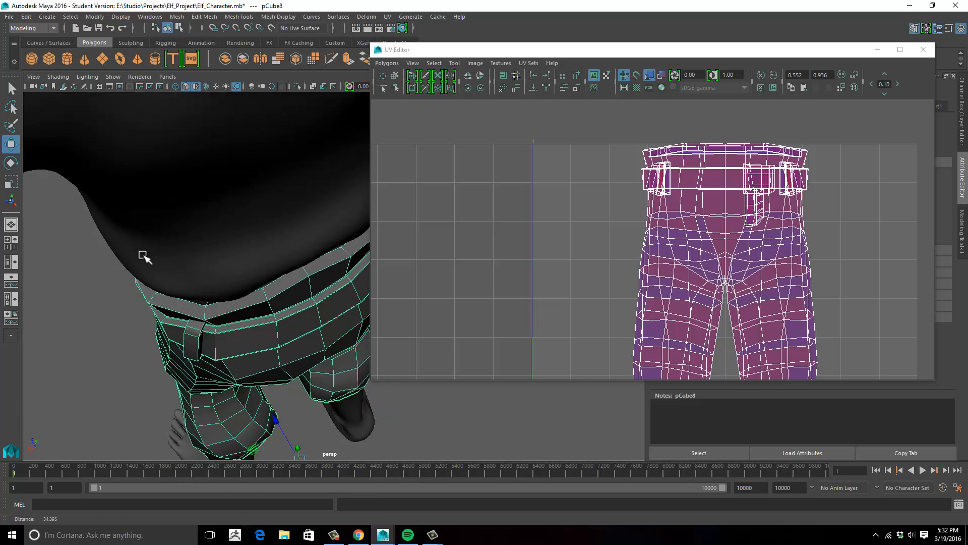
alt+drag(143, 256, 199, 244)
alt+right_drag(199, 244, 199, 229)
alt+drag(255, 271, 307, 276)
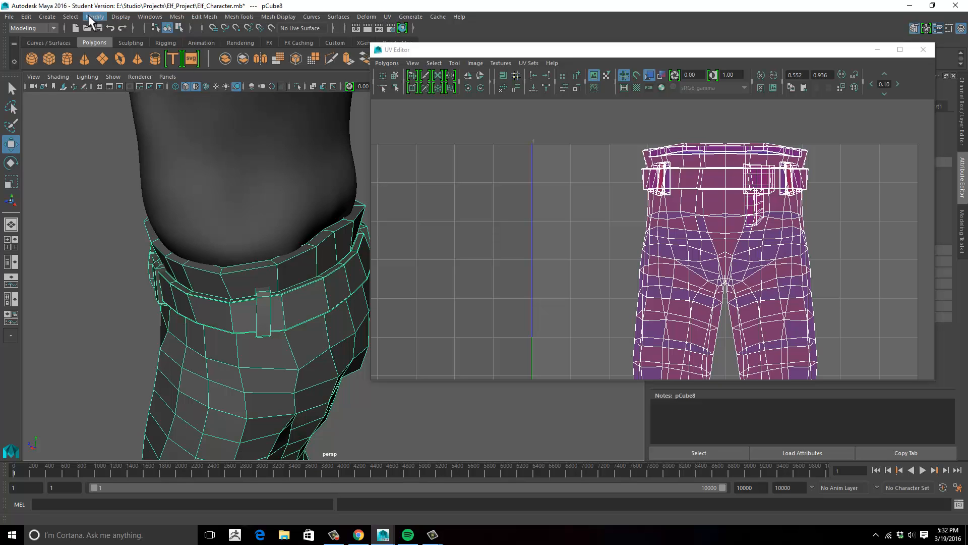
Open the polygon edge width setting, examine the border edges around the belt, and close the setting
click(128, 16)
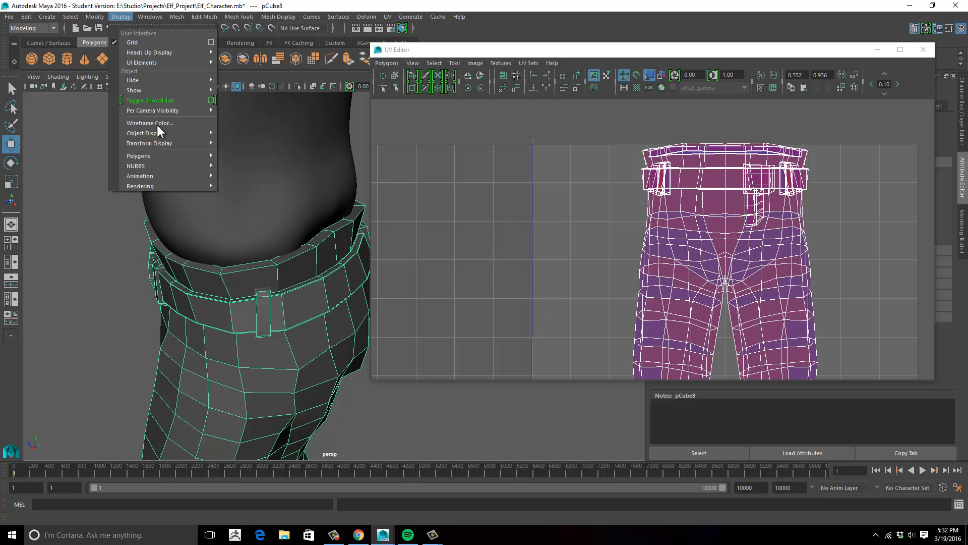
mouse_move(177, 153)
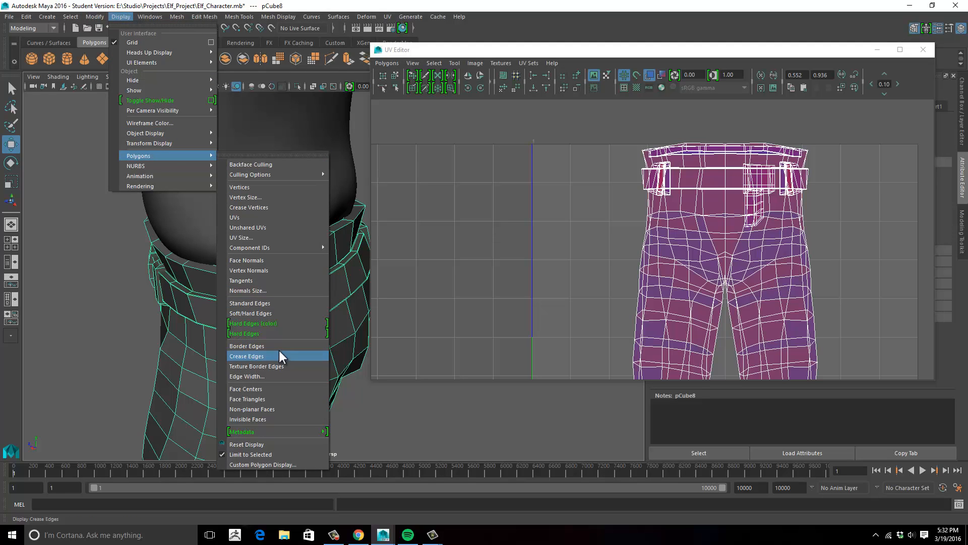
click(277, 376)
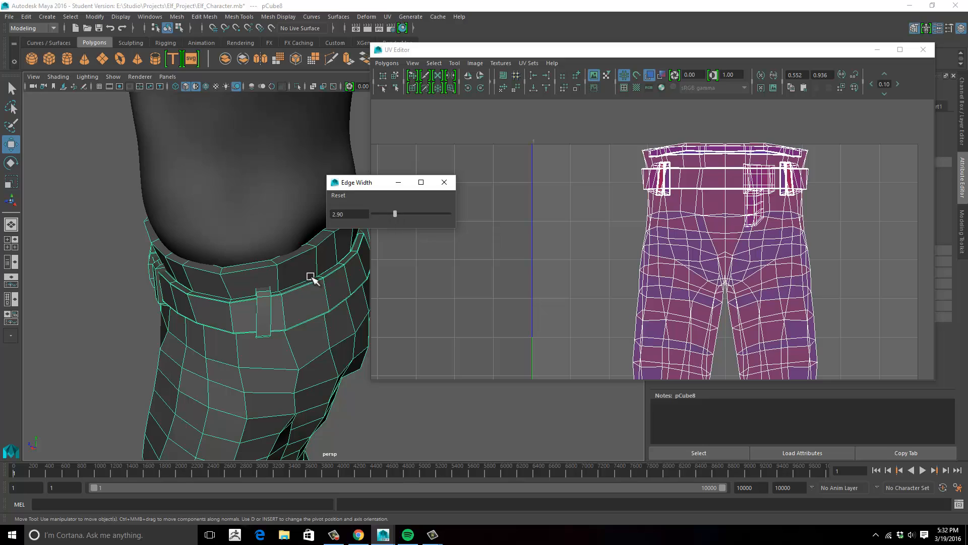
alt+drag(310, 278, 203, 339)
alt+right_drag(204, 340, 362, 264)
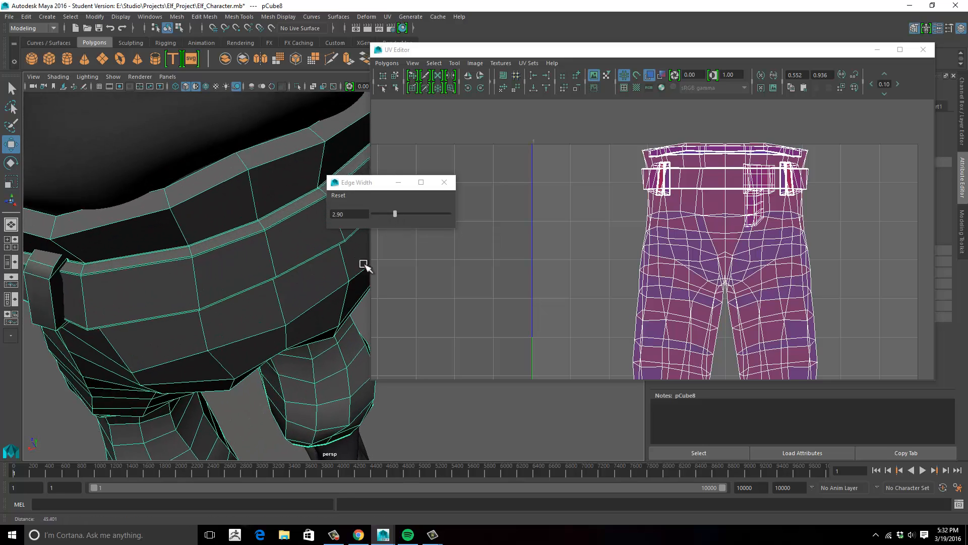
alt+drag(364, 265, 184, 253)
click(445, 185)
alt+right_drag(184, 252, 338, 244)
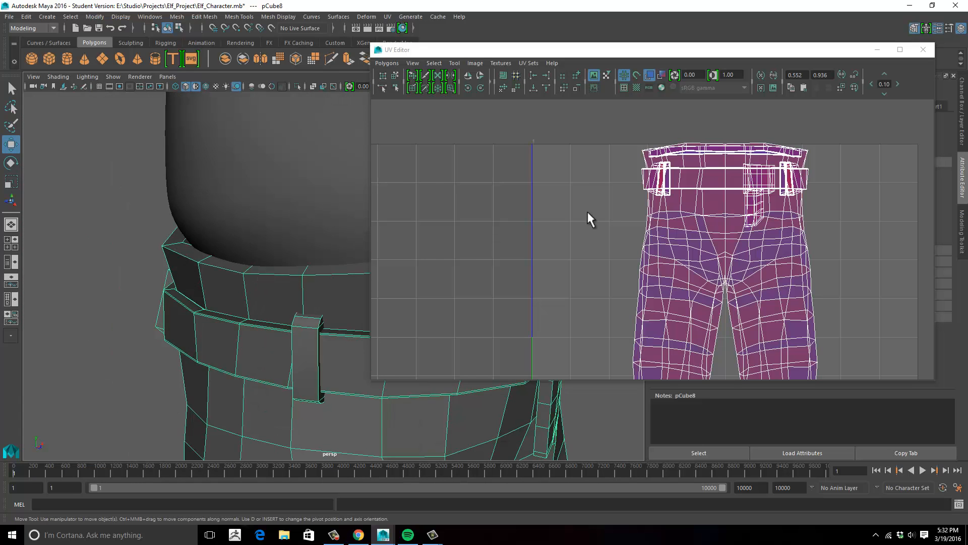
Select the edge loop along the belt's lower border in the UV layout
mouse_move(588, 216)
alt+right_down()
mouse_move(553, 260)
mouse_move(822, 217)
alt+right_up()
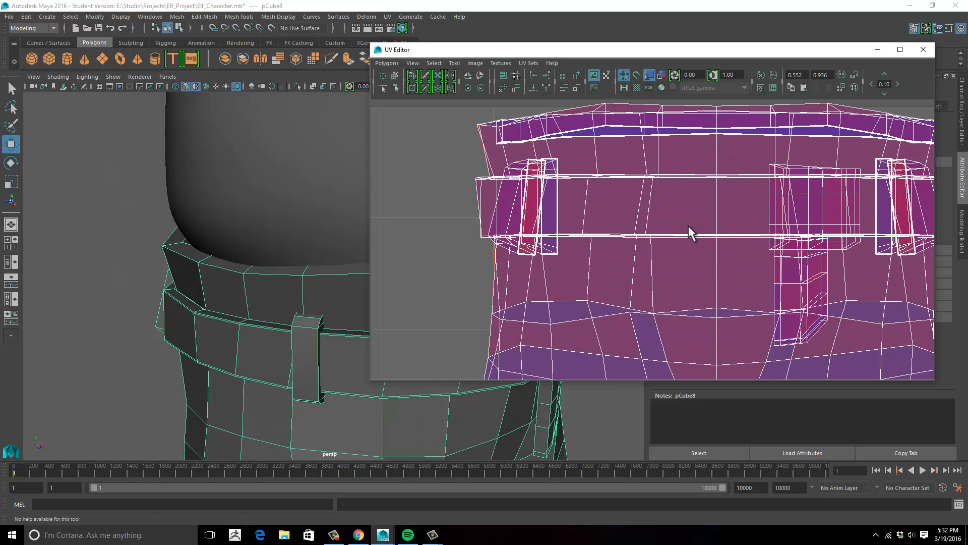
mouse_move(689, 227)
alt+right_down()
mouse_move(867, 196)
mouse_move(659, 216)
mouse_move(698, 194)
mouse_move(889, 183)
alt+right_up()
alt+right_drag(698, 193, 326, 171)
mouse_move(693, 169)
alt+right_down()
mouse_move(518, 172)
mouse_move(592, 172)
alt+right_up()
alt+right_drag(480, 200, 671, 171)
alt+right_drag(580, 181, 772, 168)
alt+right_drag(540, 190, 625, 192)
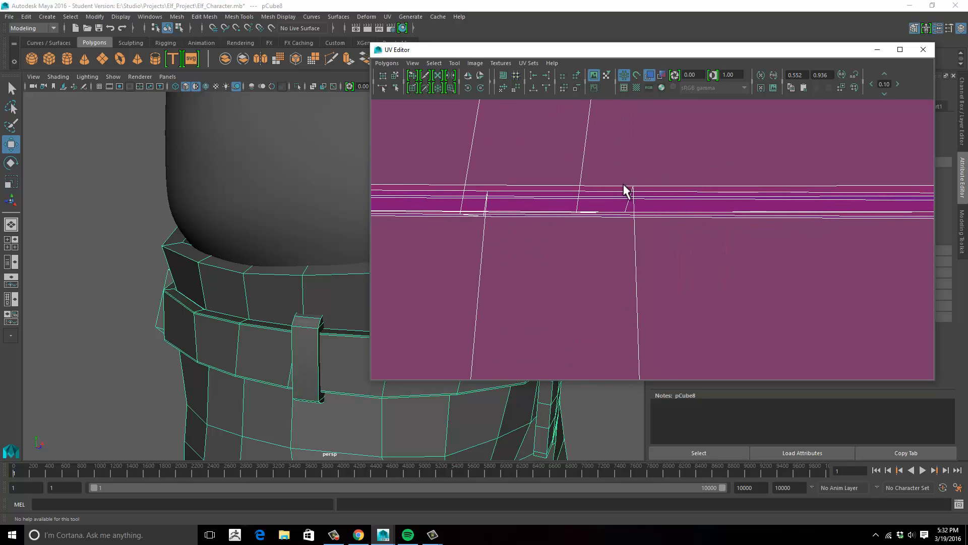
click(618, 185)
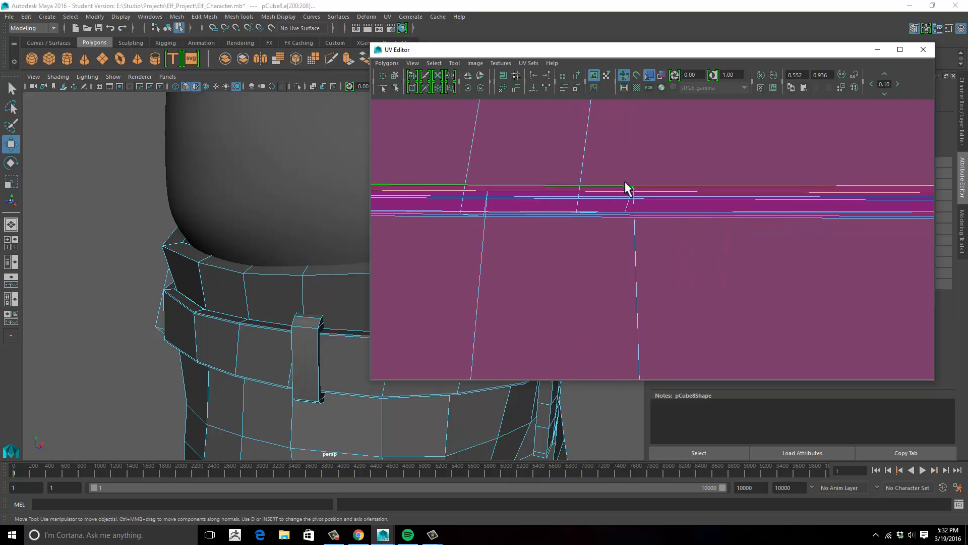
Add the belt's upper border edge loop to the selection and cut the UV edges along both borders
alt+middle_drag(657, 133, 669, 193)
alt+right_drag(697, 188, 343, 187)
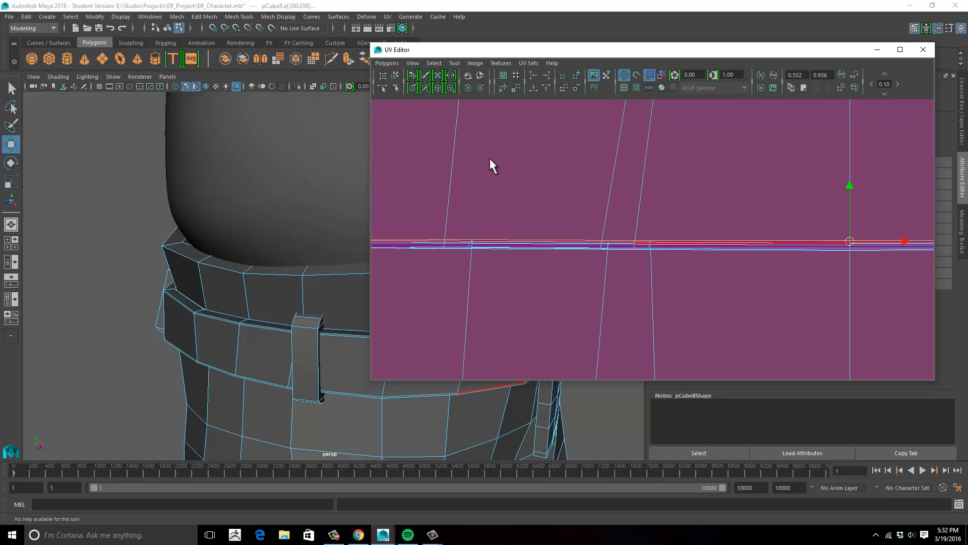
alt+right_drag(489, 157, 406, 119)
alt+middle_drag(570, 139, 532, 248)
alt+right_drag(600, 216, 713, 207)
alt+right_drag(465, 220, 589, 188)
click(605, 190)
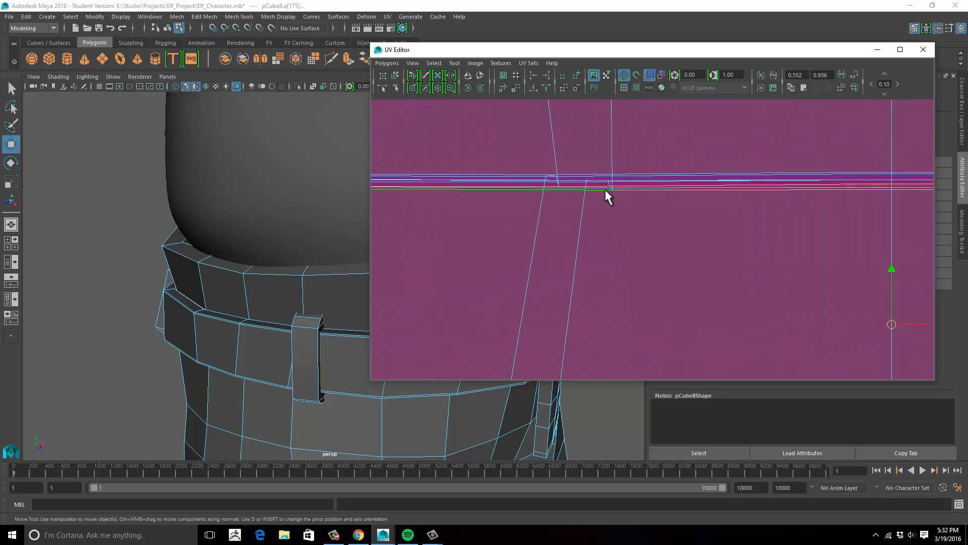
alt+middle_drag(599, 229, 614, 171)
alt+right_drag(614, 171, 597, 269)
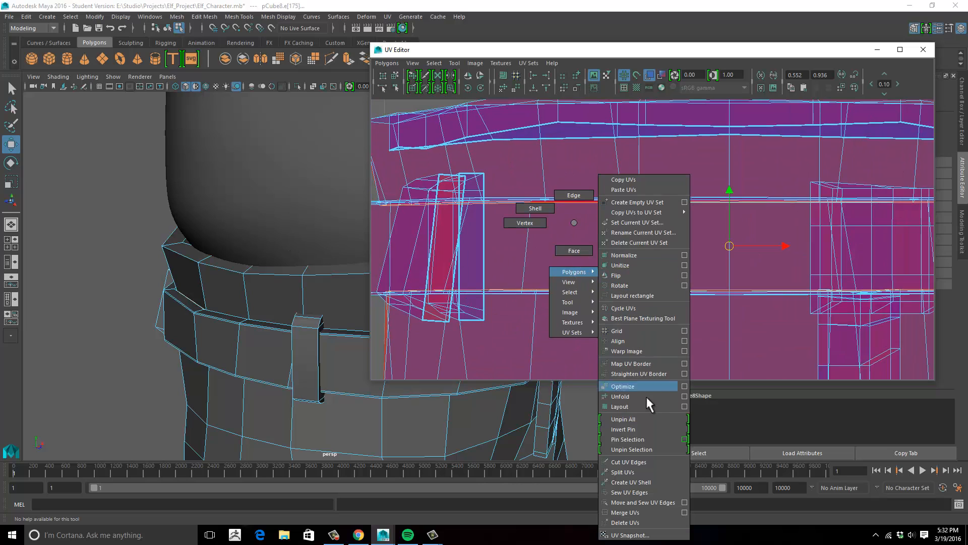
right_drag(657, 467, 655, 463)
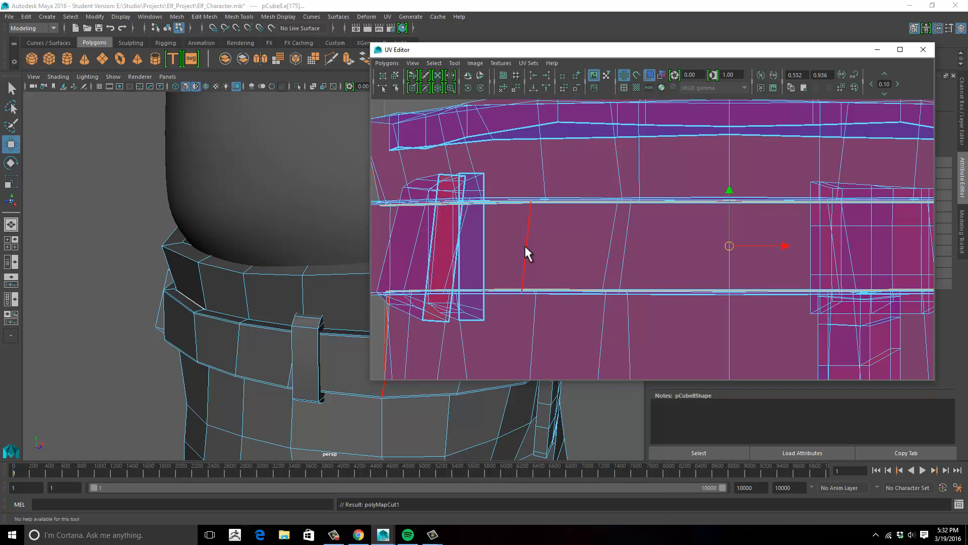
Select a UV on the belt's upper edge, expand it to the whole shell, and move the belt shell clear of the trousers
alt+middle_drag(538, 240, 565, 214)
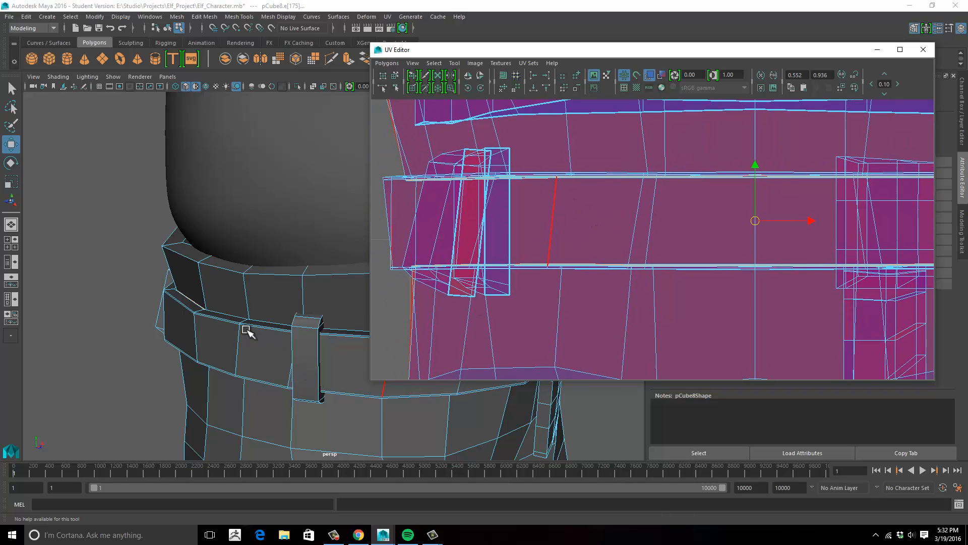
right_drag(247, 330, 272, 243)
right_drag(238, 325, 275, 244)
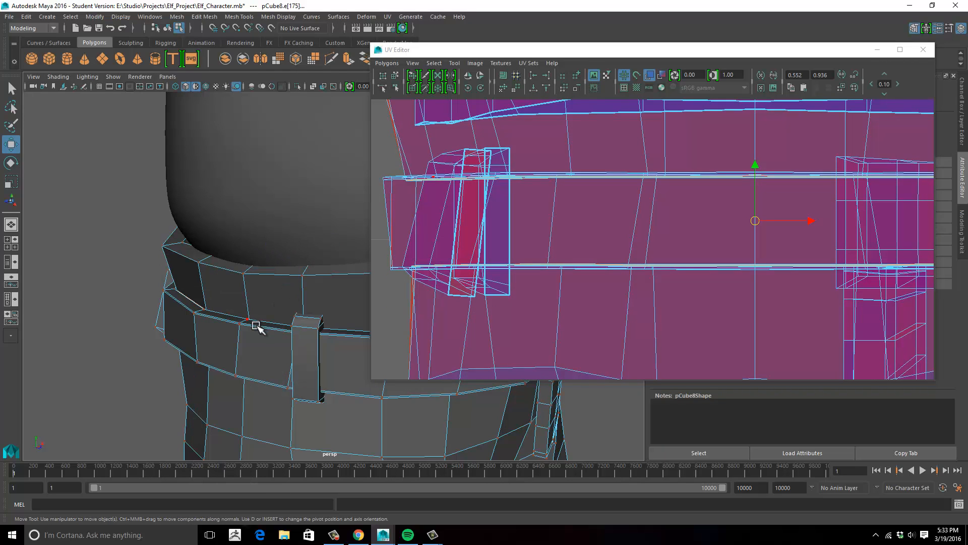
click(240, 323)
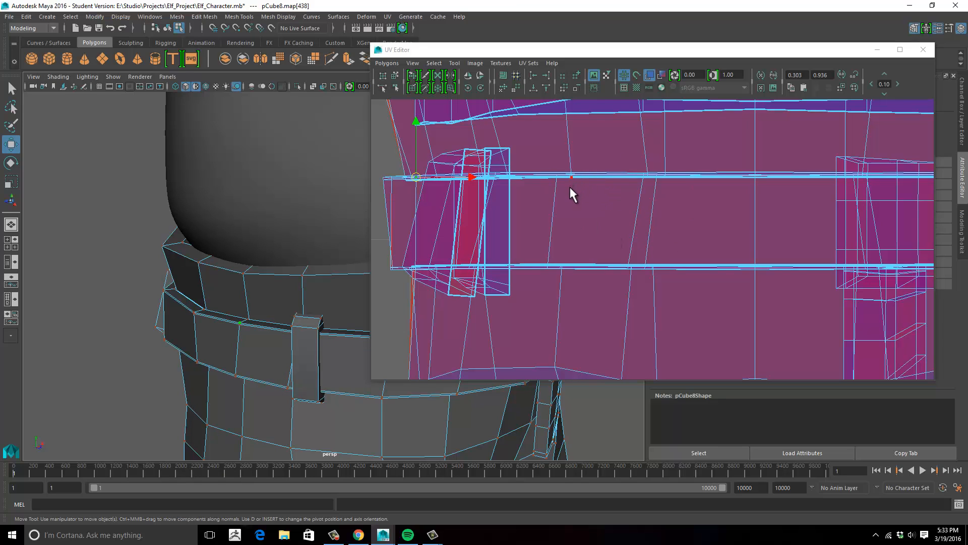
ctrl+right_drag(573, 195, 599, 178)
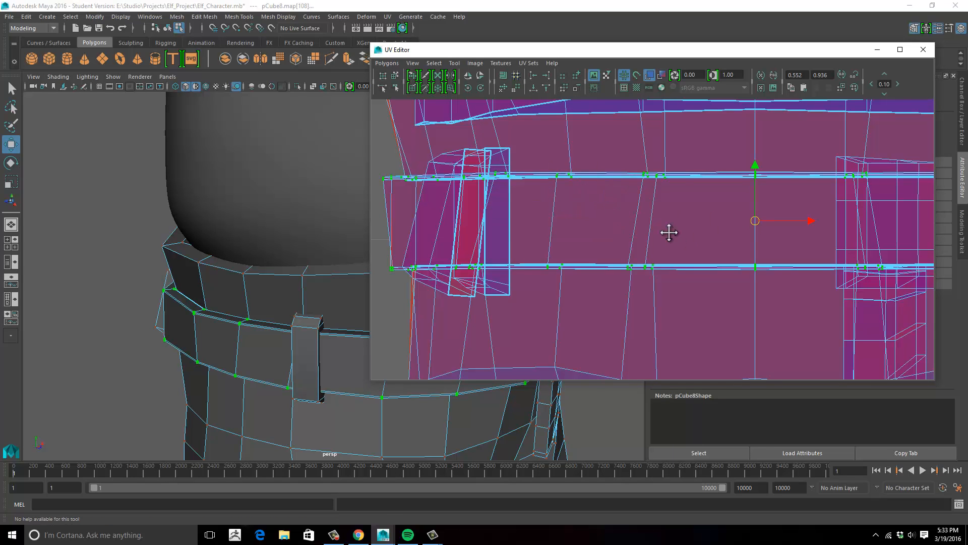
scroll(670, 231, down, 10)
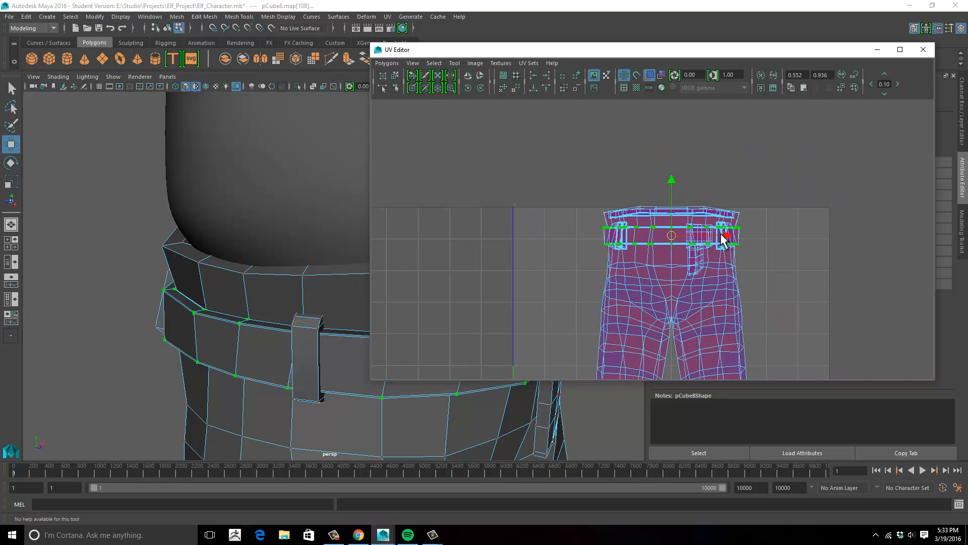
drag(729, 236, 515, 250)
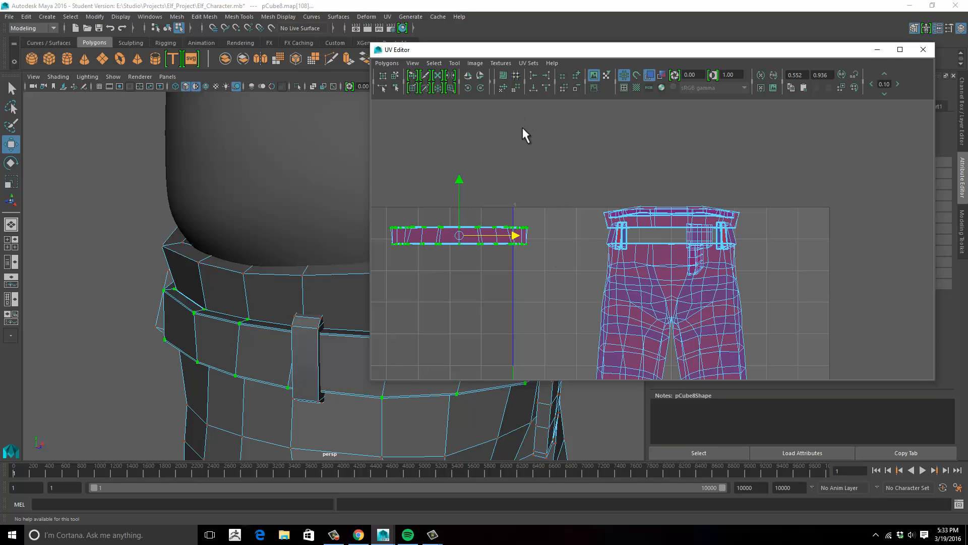
Select the belt loop and buckle UVs, expand them to shells, and move them just below the separated belt
alt+middle_drag(588, 203, 575, 169)
alt+right_drag(576, 169, 739, 179)
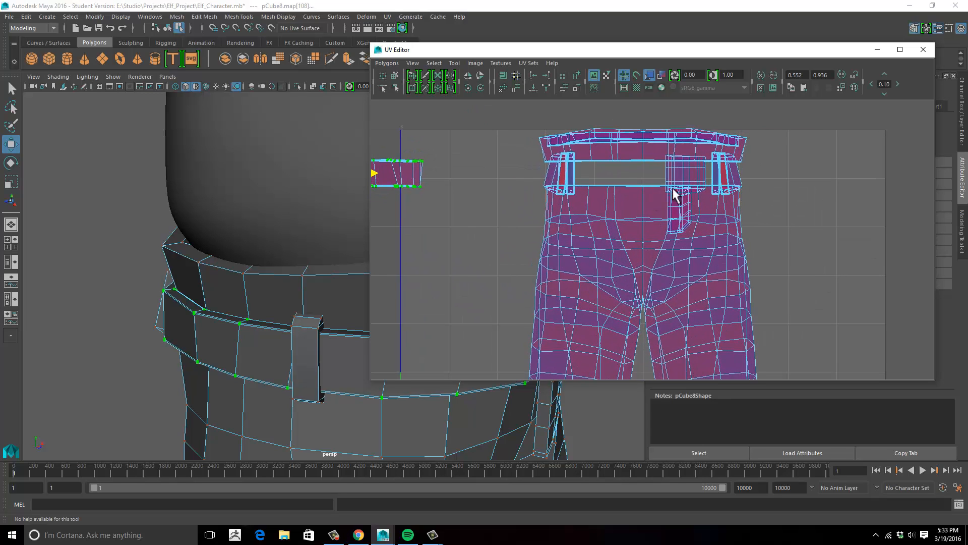
alt+middle_drag(672, 194, 527, 190)
alt+right_drag(527, 190, 451, 220)
drag(536, 201, 701, 192)
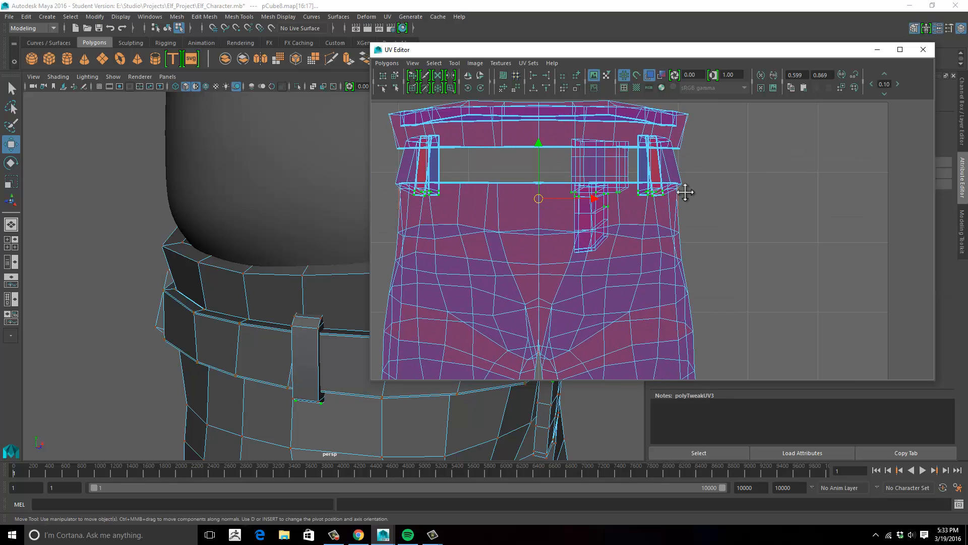
alt+middle_drag(700, 186, 750, 184)
alt+right_drag(751, 184, 615, 207)
alt+middle_drag(618, 240, 640, 192)
ctrl+right_click(639, 186)
click(669, 184)
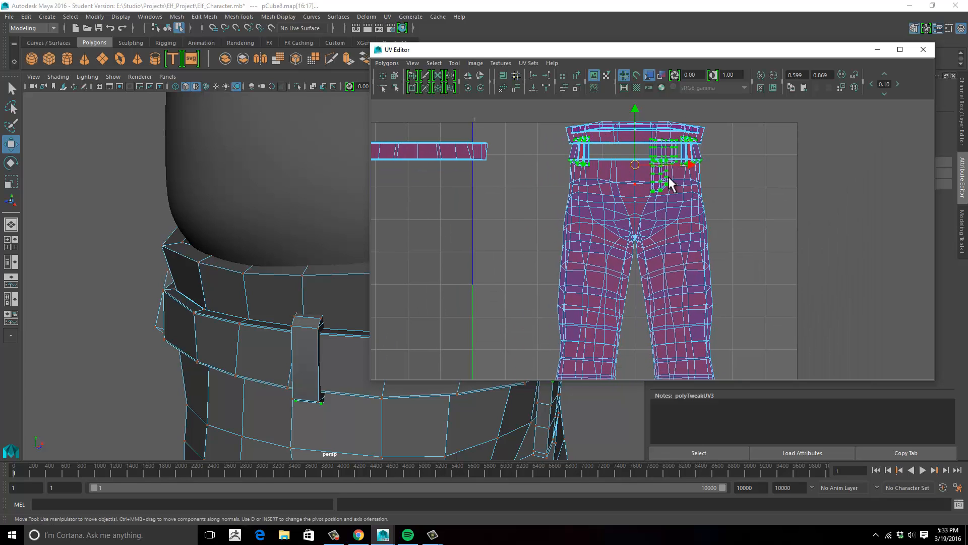
drag(634, 166, 415, 209)
alt+middle_drag(541, 238, 622, 252)
alt+right_drag(623, 252, 585, 231)
click(586, 231)
Select the inseam edge loop running along both inner trouser legs and cut its UV edges
alt+middle_drag(646, 238, 615, 198)
alt+right_drag(616, 197, 499, 212)
alt+middle_drag(628, 222, 540, 221)
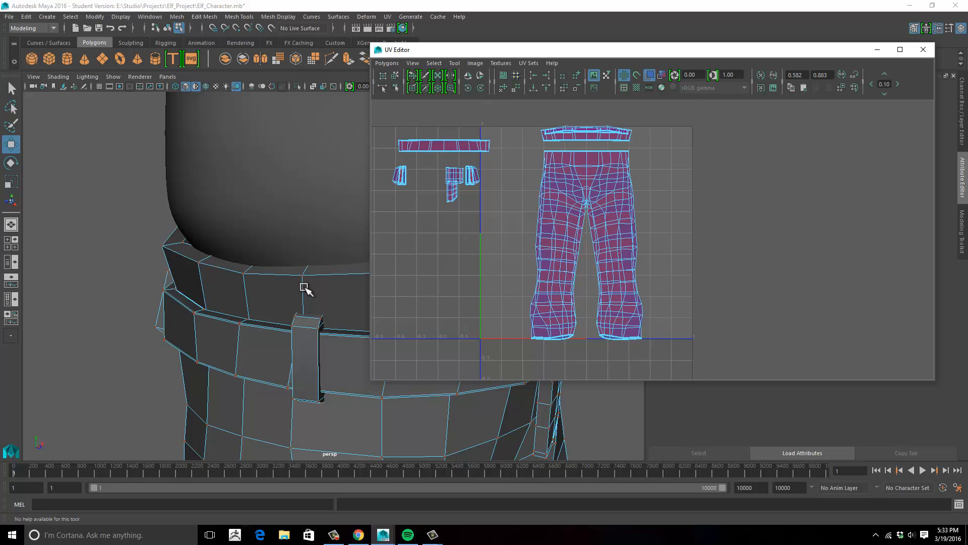
alt+drag(304, 287, 287, 238)
alt+right_drag(287, 238, 151, 246)
alt+middle_drag(270, 246, 243, 154)
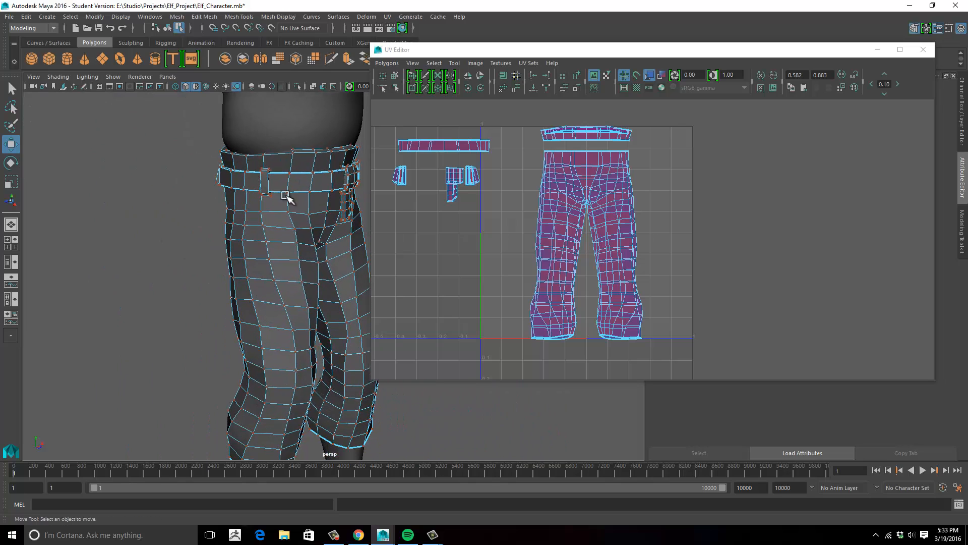
alt+drag(285, 195, 226, 207)
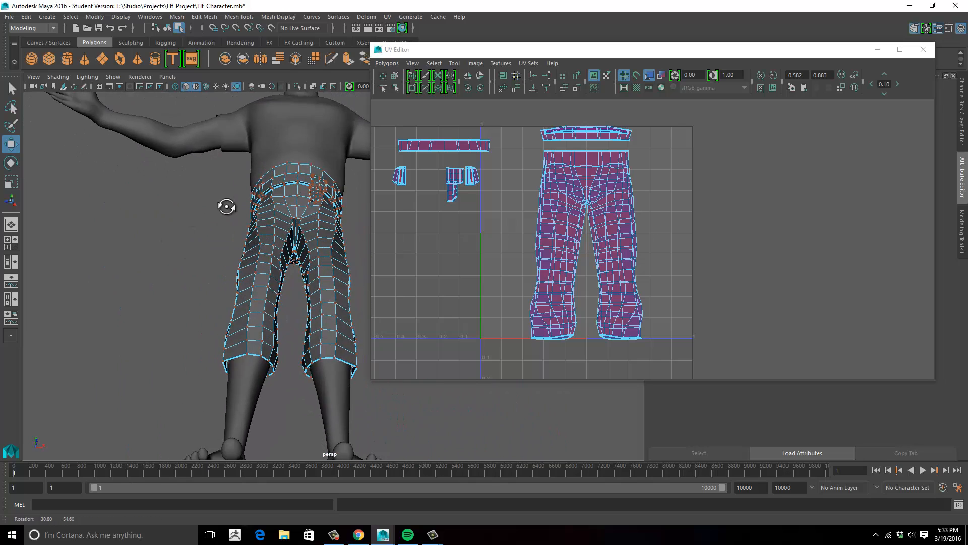
alt+right_drag(226, 206, 309, 235)
click(305, 248)
alt+drag(324, 242, 323, 191)
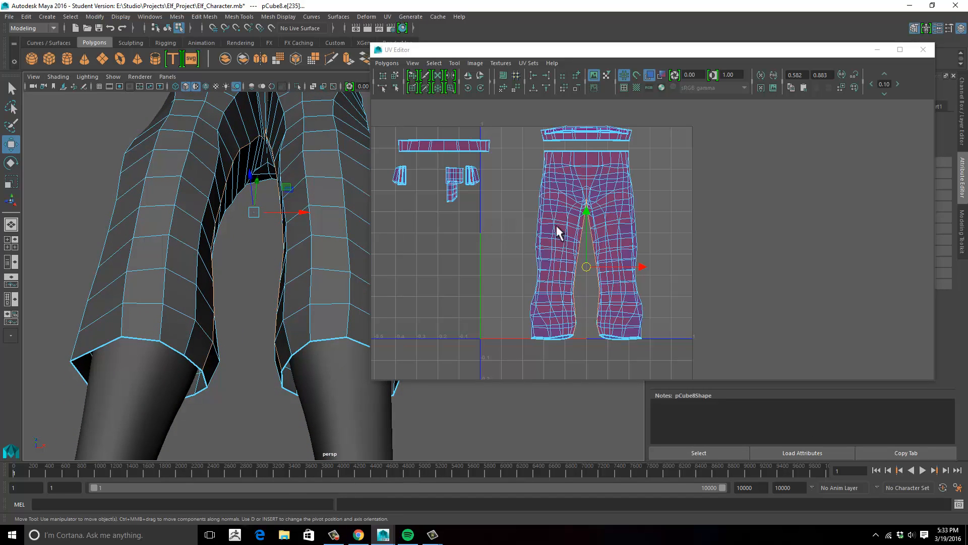
right_drag(561, 222, 630, 463)
Select the vertical edge loops along the outer sides of both trouser legs
alt+drag(296, 288, 267, 284)
click(296, 262)
mouse_move(296, 198)
alt+mouse_down()
mouse_move(294, 208)
mouse_move(308, 208)
alt+mouse_up()
alt+right_drag(309, 208, 344, 207)
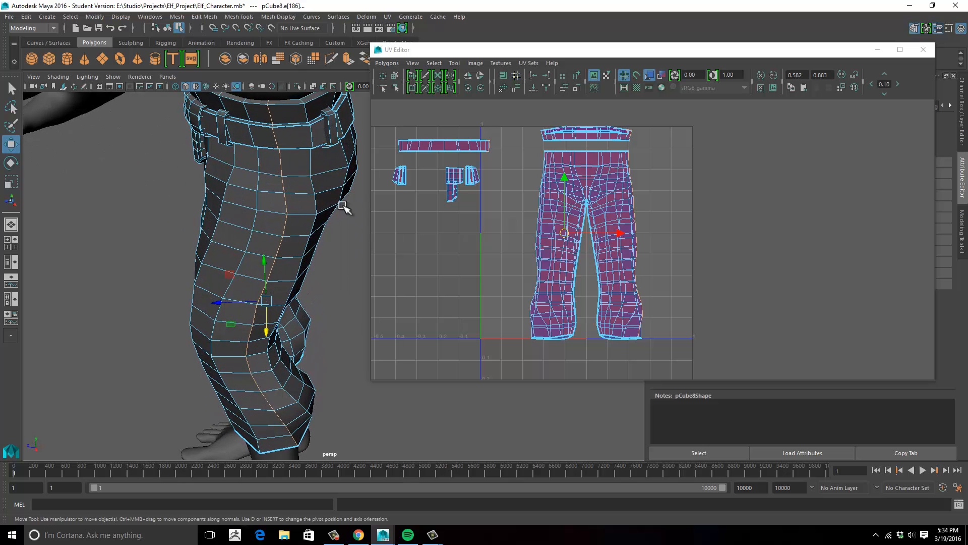
alt+drag(343, 207, 456, 211)
mouse_move(252, 244)
alt+right_down()
mouse_move(222, 235)
mouse_move(240, 253)
alt+right_up()
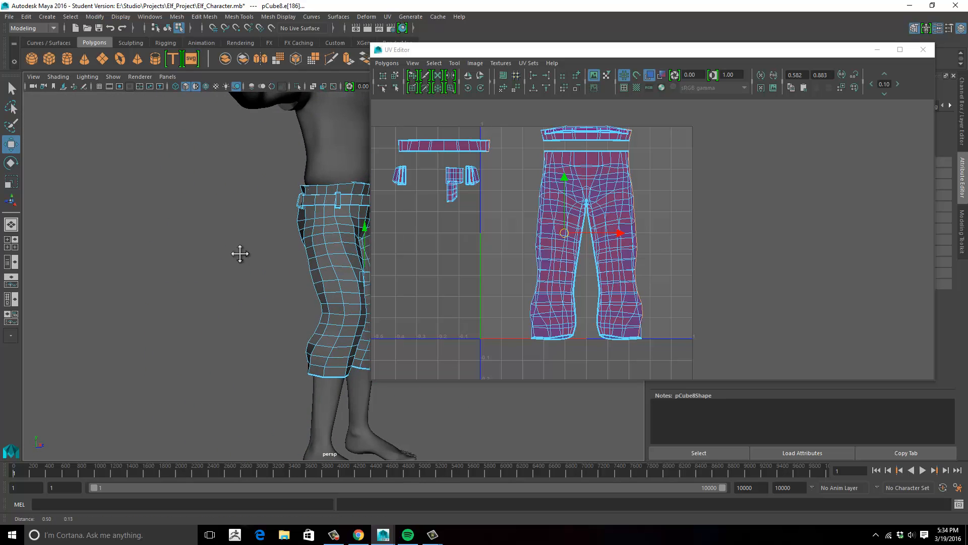
alt+middle_drag(240, 252, 202, 253)
alt+drag(201, 253, 224, 254)
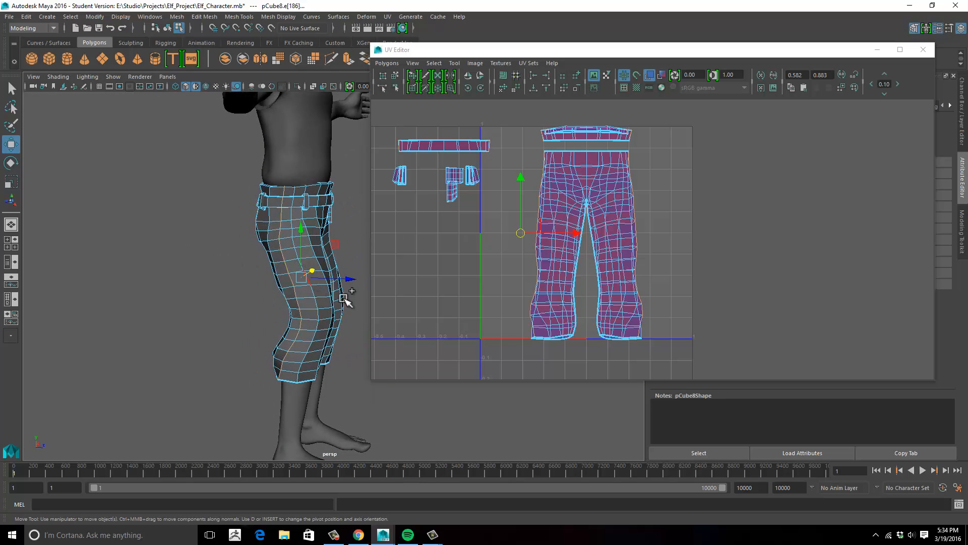
Examine where the selected outer side seams run on the trousers and in the UV layout
alt+drag(302, 324, 132, 318)
alt+middle_drag(281, 240, 238, 259)
alt+right_drag(237, 259, 273, 267)
alt+drag(282, 268, 318, 256)
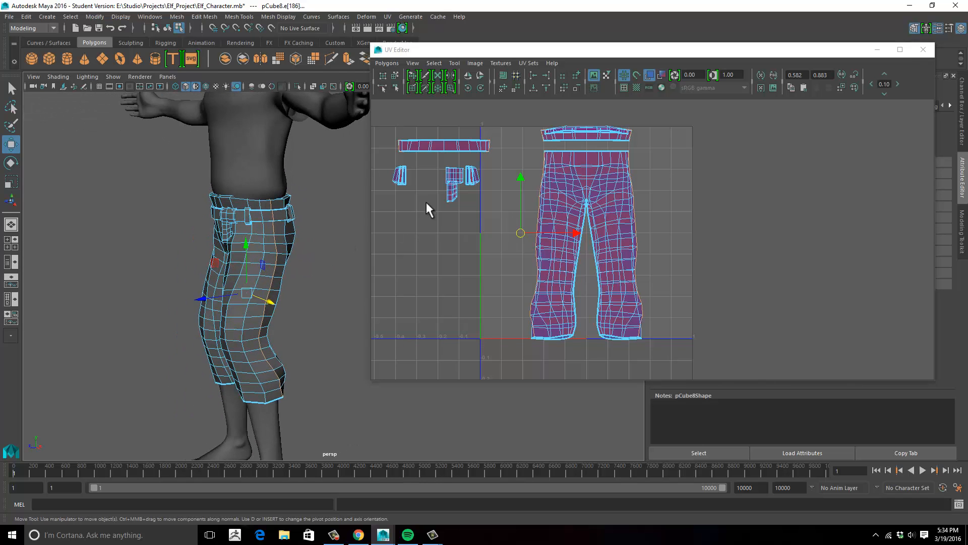
alt+middle_drag(421, 223, 431, 245)
alt+drag(252, 239, 308, 233)
scroll(307, 234, up, 2)
scroll(307, 233, up, 2)
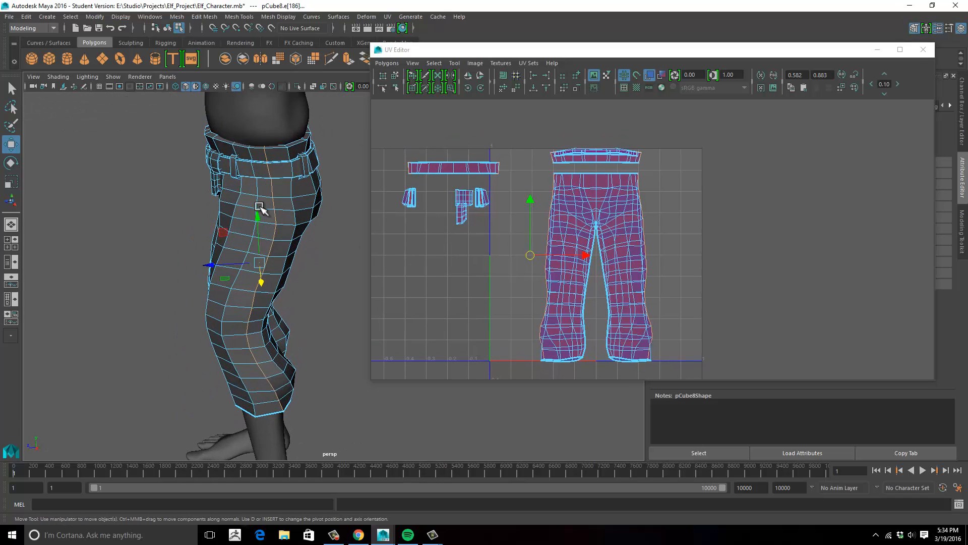
alt+middle_drag(259, 209, 285, 285)
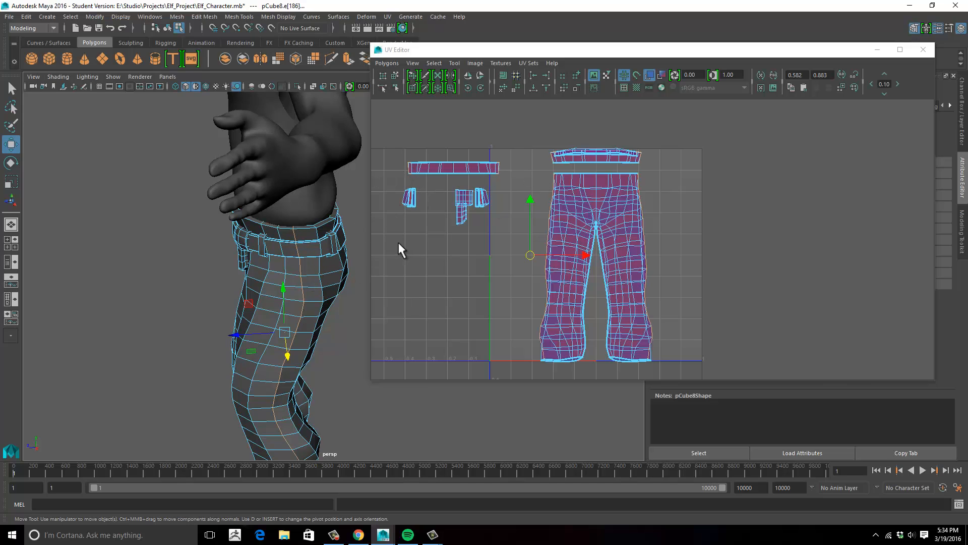
alt+middle_drag(407, 234, 425, 262)
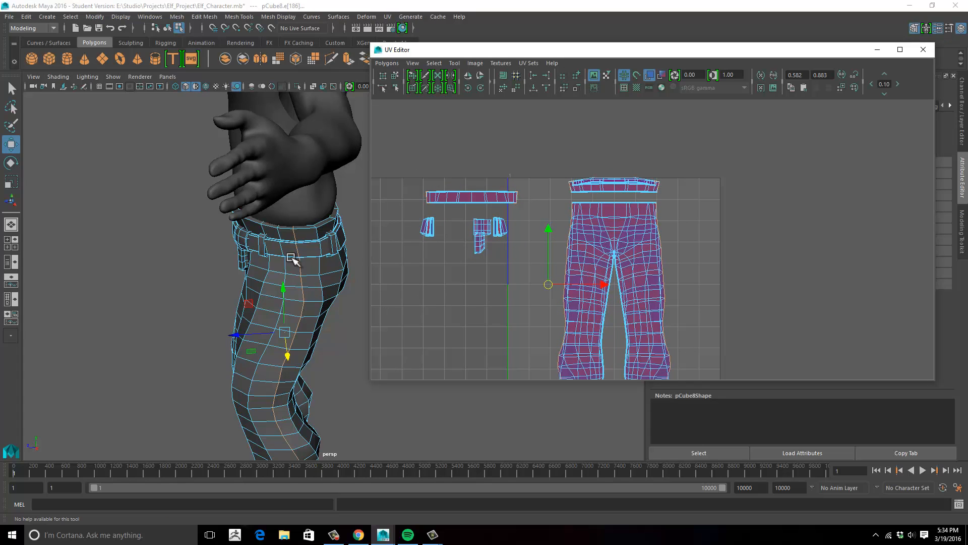
Cut the UV edges along the selected outer side seams to separate the front and back of the trousers
alt+drag(293, 260, 352, 255)
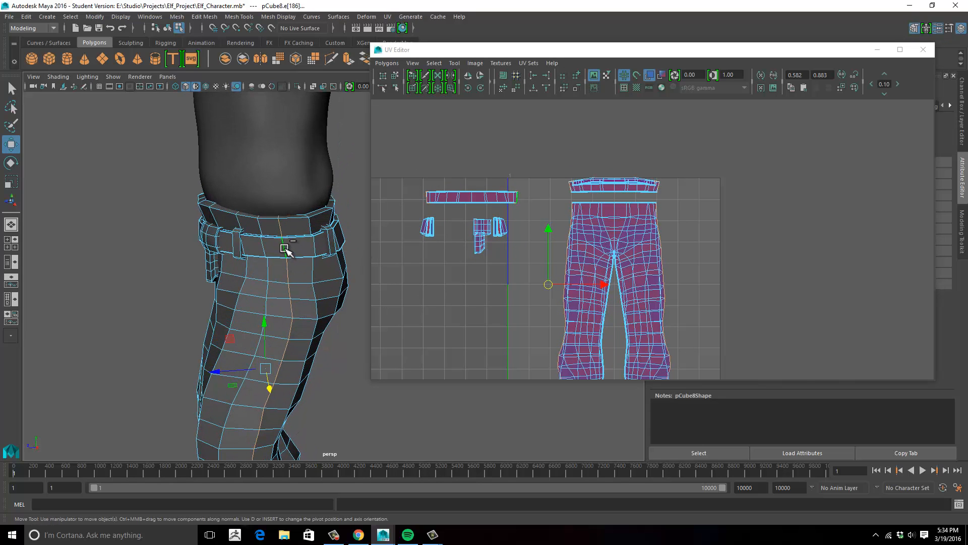
alt+middle_drag(477, 282, 477, 291)
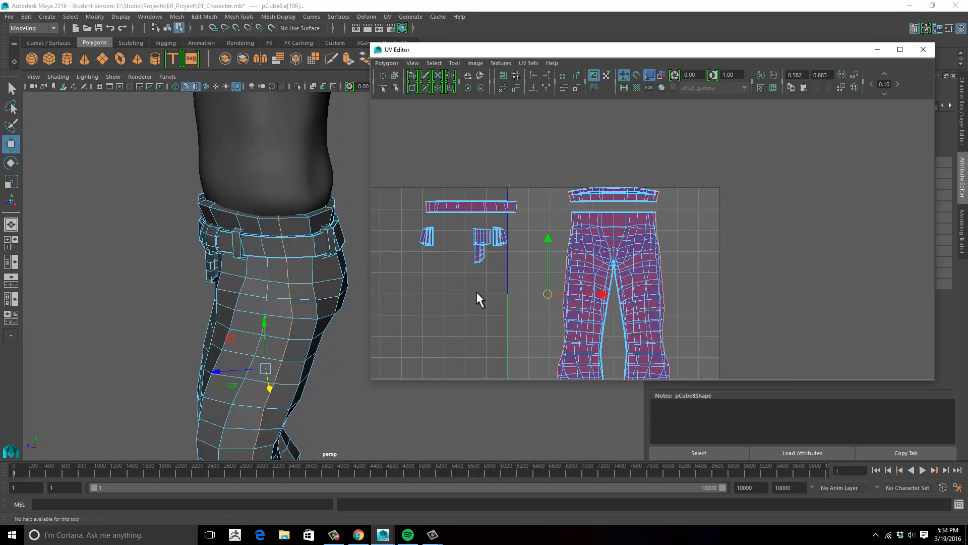
alt+right_drag(450, 257, 610, 150)
alt+right_drag(533, 226, 479, 240)
alt+middle_drag(580, 195, 544, 202)
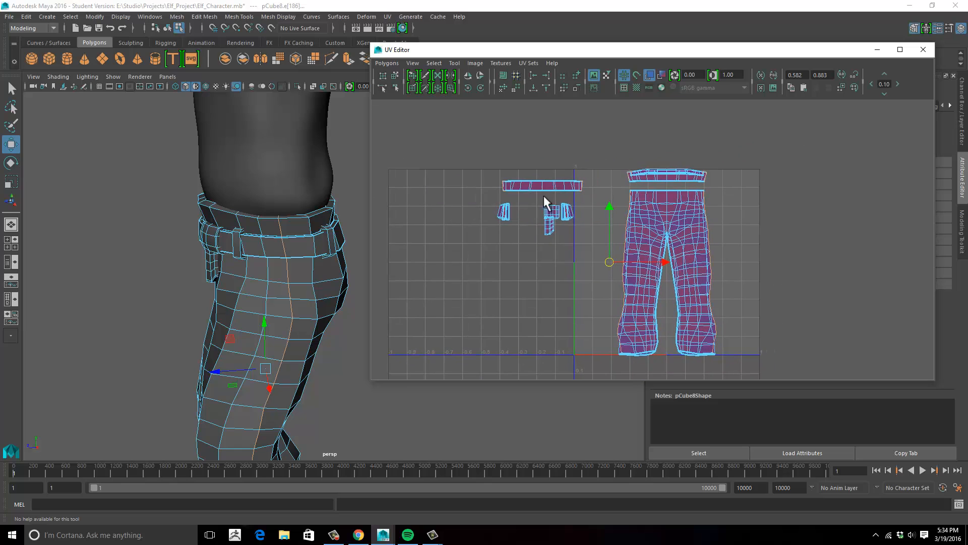
drag(559, 168, 592, 198)
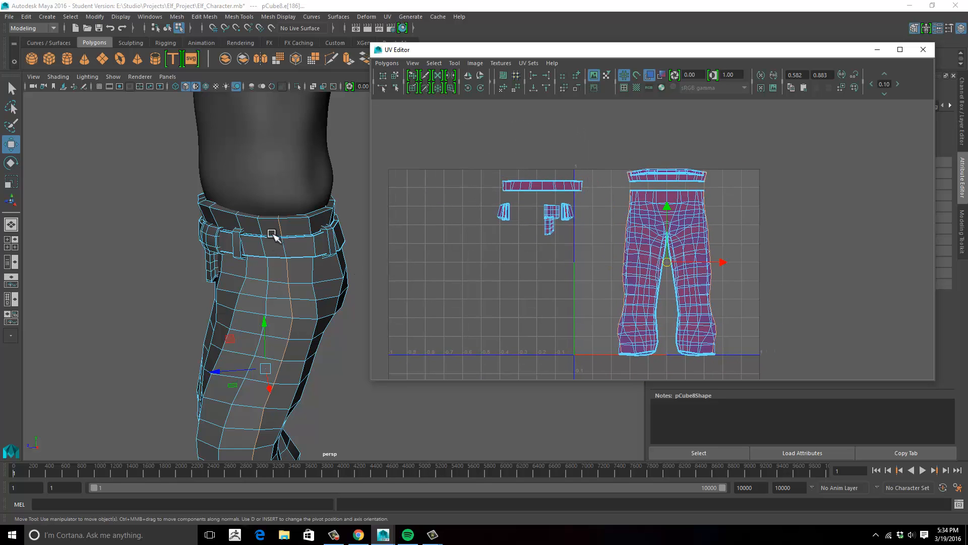
alt+middle_drag(540, 222, 517, 211)
right_drag(561, 178, 640, 461)
alt+middle_drag(647, 214, 653, 225)
scroll(653, 225, up, 1)
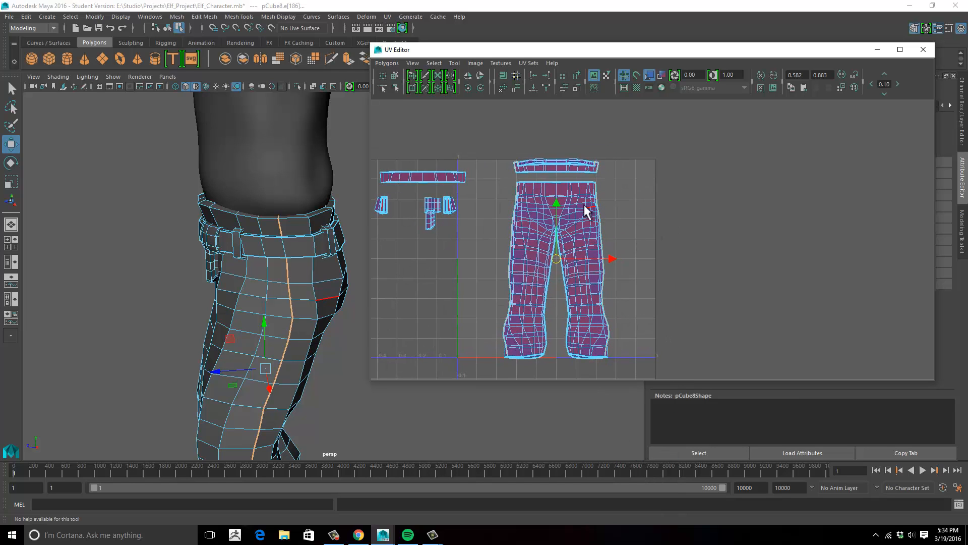
Expand the front trouser UVs and front waistband UVs to shells and move both sideways, clear of the overlapping back shells
mouse_move(583, 210)
right_down()
mouse_move(603, 202)
mouse_move(576, 213)
mouse_move(599, 204)
right_up()
click(575, 211)
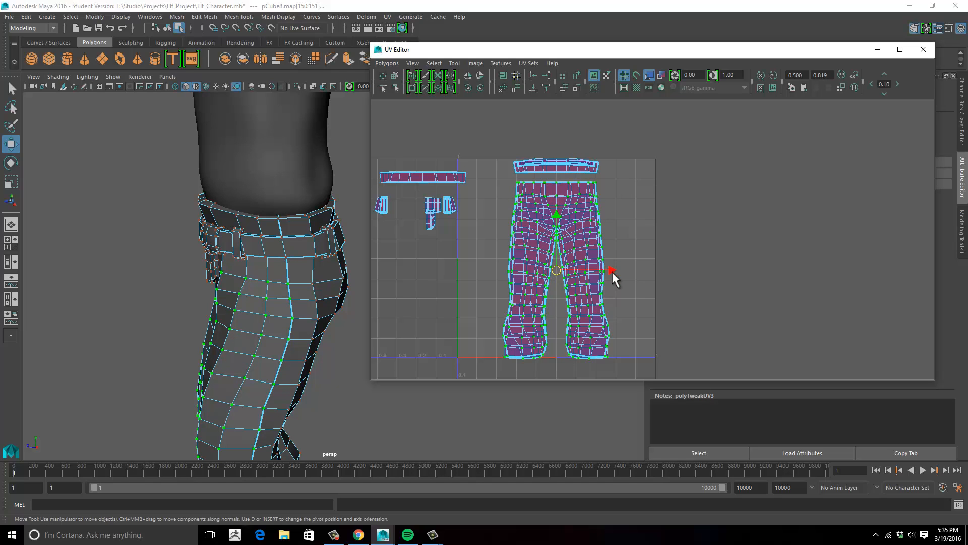
drag(612, 270, 748, 262)
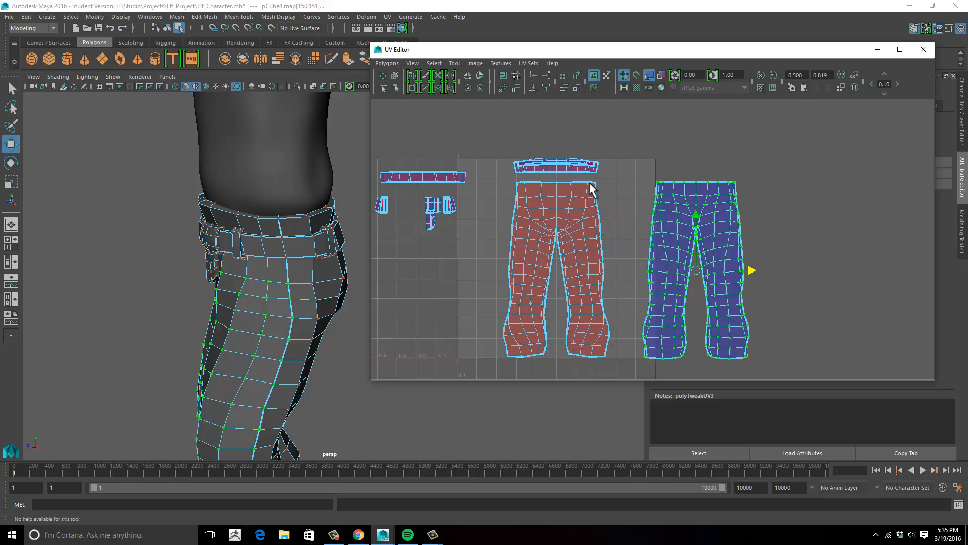
click(578, 171)
ctrl+right_drag(578, 172, 612, 170)
drag(612, 171, 750, 161)
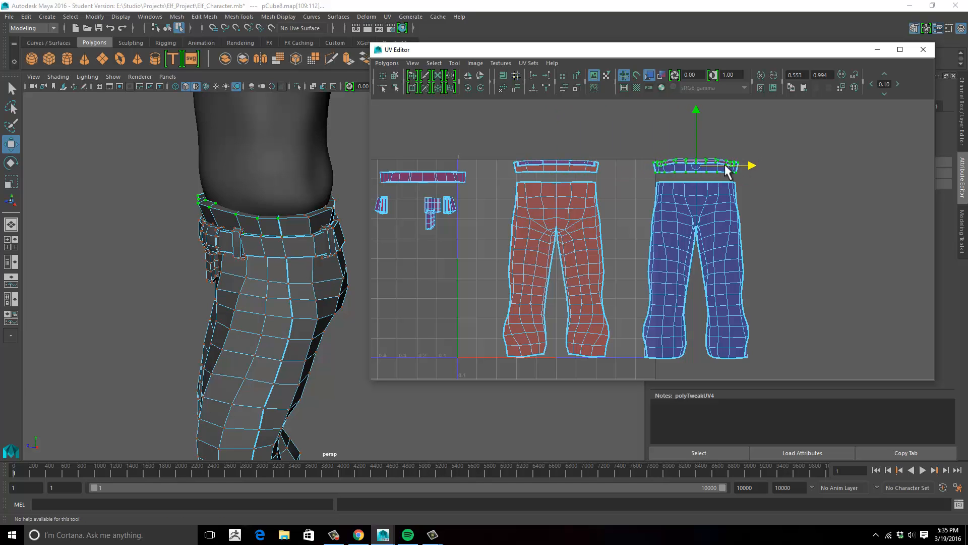
Select the back trouser and back waistband shells and flip their UVs in the U direction
alt+middle_drag(591, 189, 623, 151)
drag(524, 114, 636, 347)
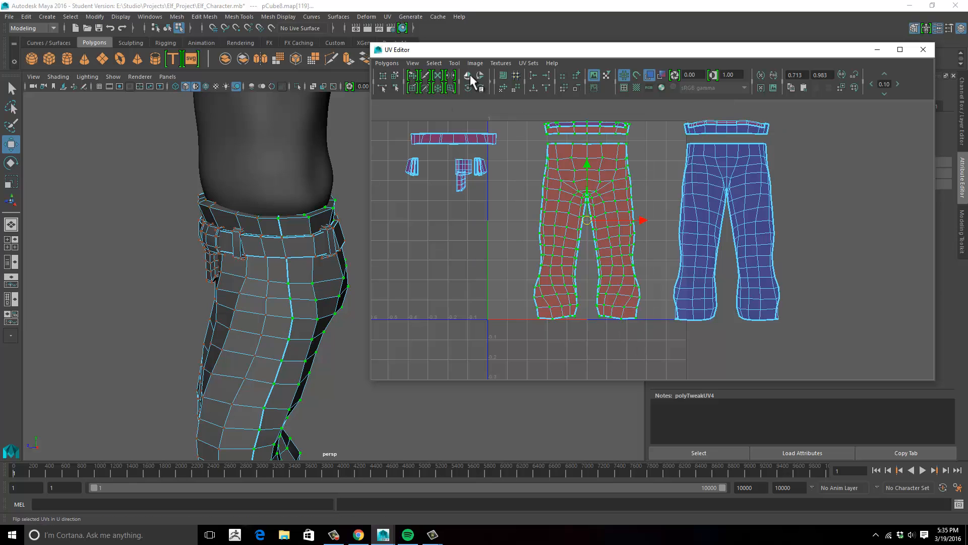
click(475, 93)
alt+middle_drag(528, 225, 454, 245)
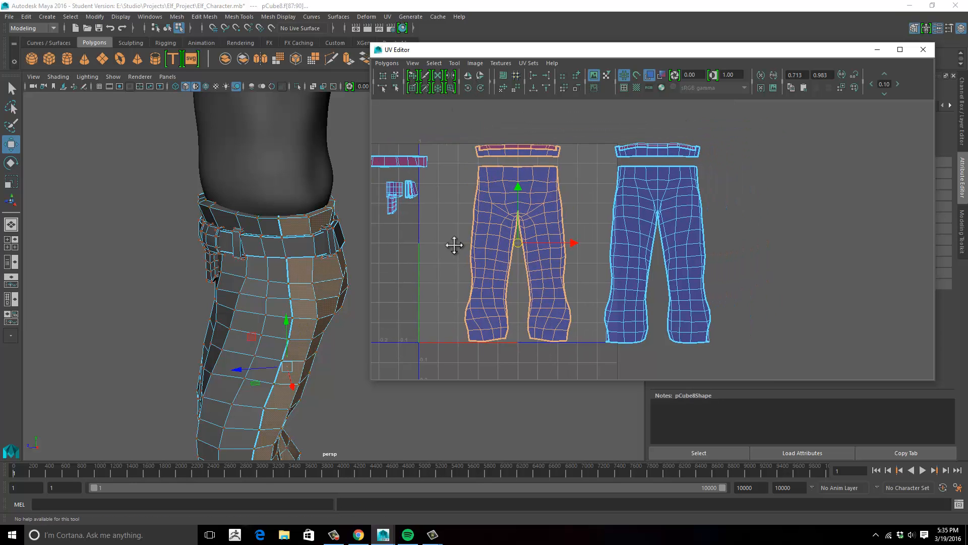
click(561, 168)
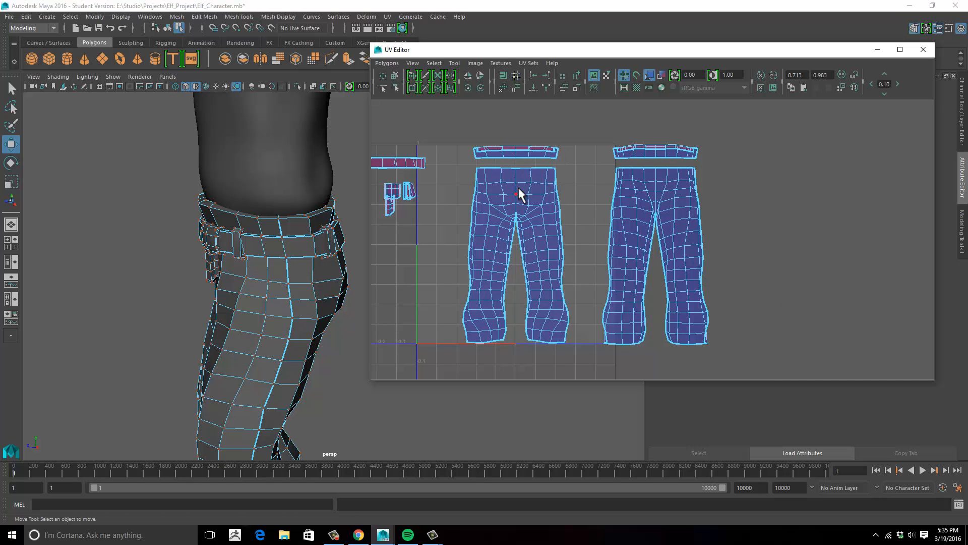
Select the back waistband shell and unwrap it with the Unfold UV Tool
drag(455, 126, 574, 160)
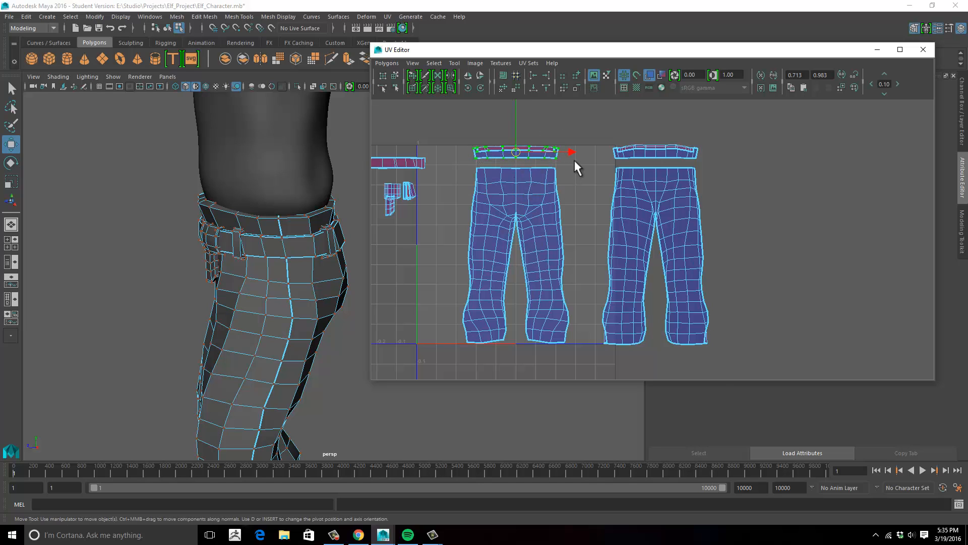
click(412, 75)
mouse_move(510, 152)
mouse_down()
mouse_move(483, 149)
mouse_move(556, 147)
mouse_move(520, 136)
mouse_up()
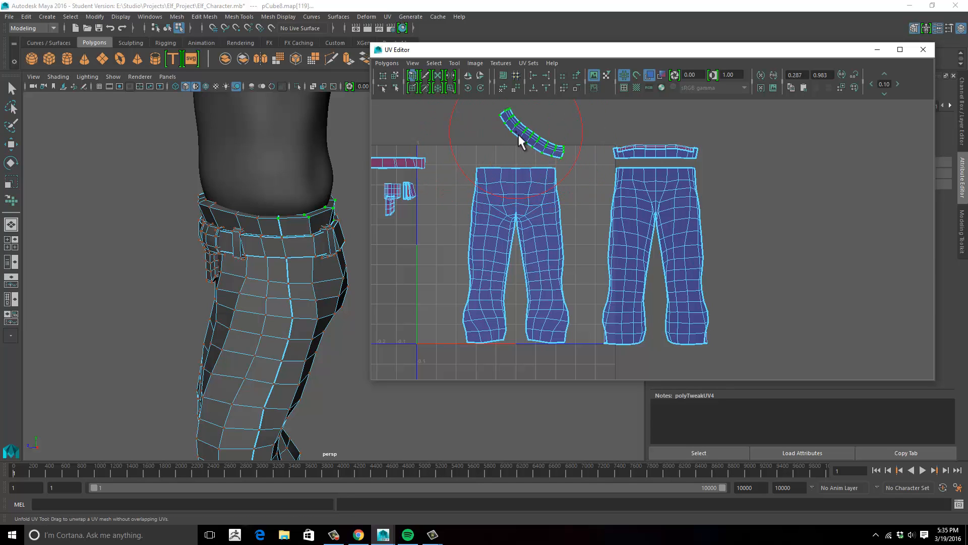
key(w)
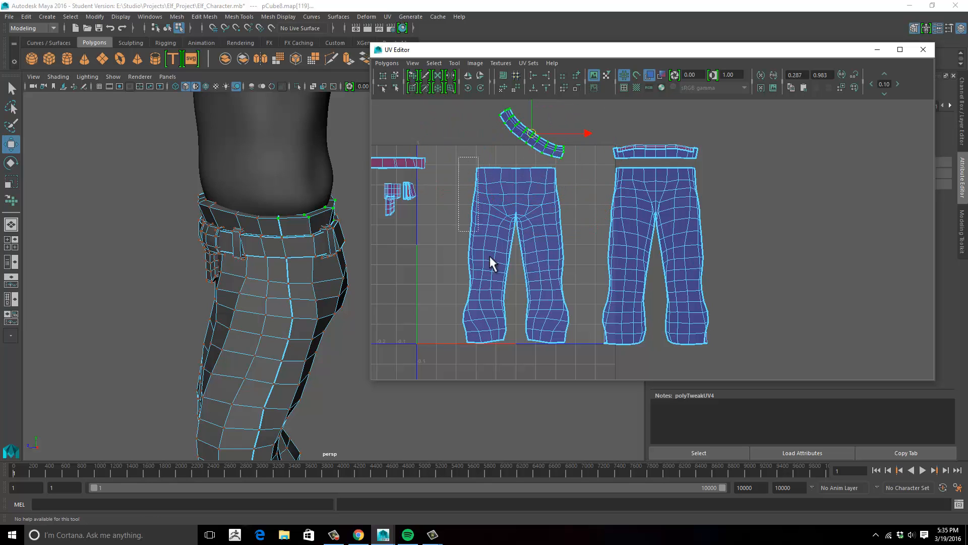
Try unwrapping the whole back trouser shell with the Unfold UV Tool, then undo the unfold
drag(489, 256, 577, 371)
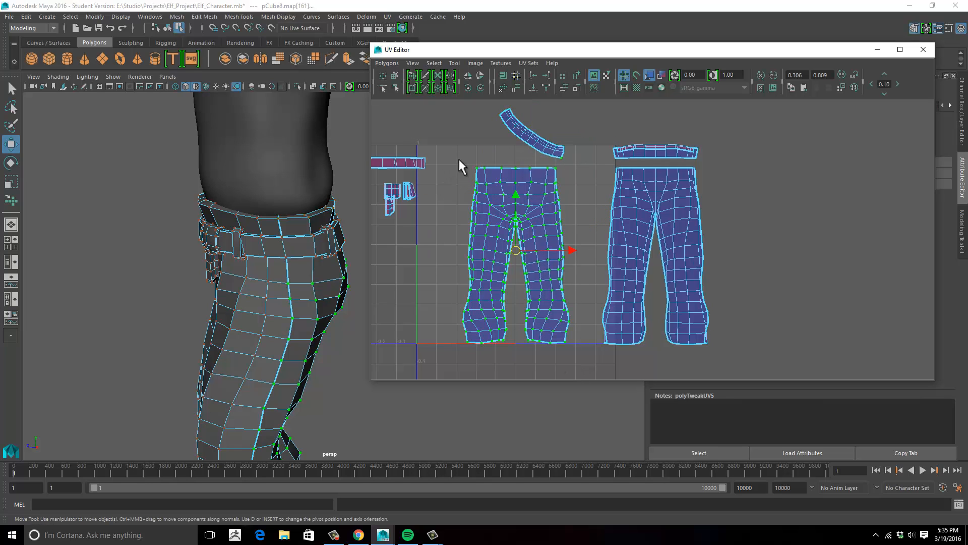
drag(459, 160, 596, 355)
click(412, 75)
mouse_move(526, 215)
mouse_down()
mouse_move(513, 205)
mouse_move(520, 318)
mouse_move(523, 260)
mouse_move(511, 235)
mouse_move(504, 272)
mouse_move(538, 257)
mouse_move(496, 254)
mouse_move(520, 252)
mouse_up()
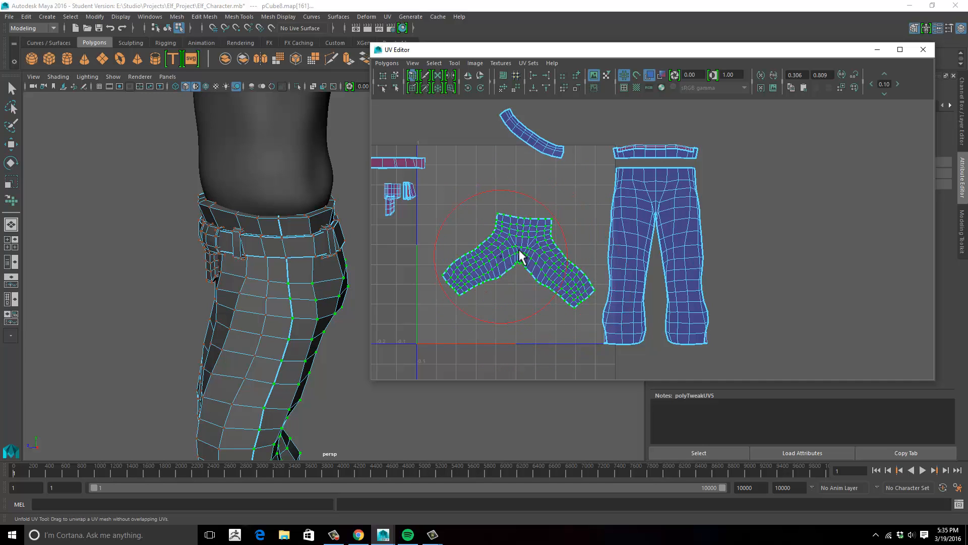
alt+middle_drag(563, 225, 522, 196)
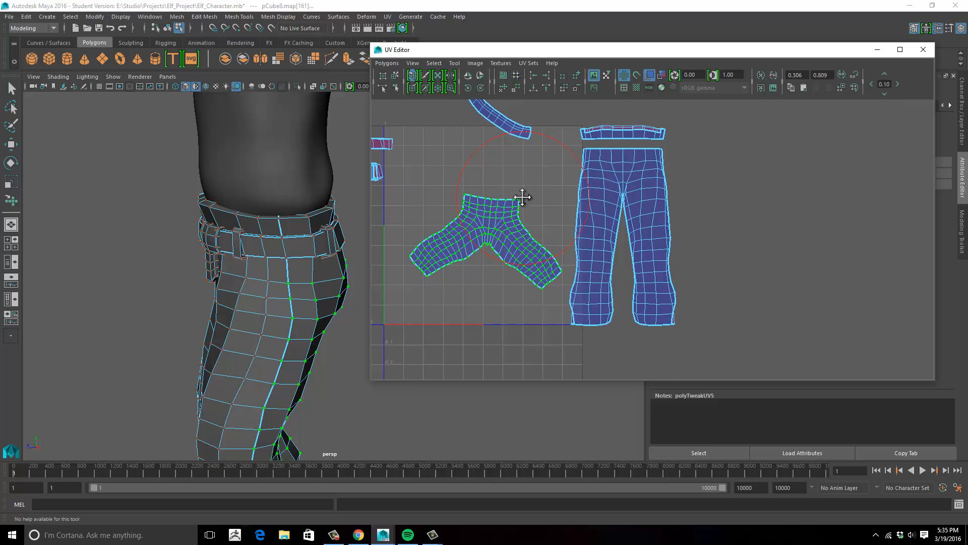
key(ctrl+z)
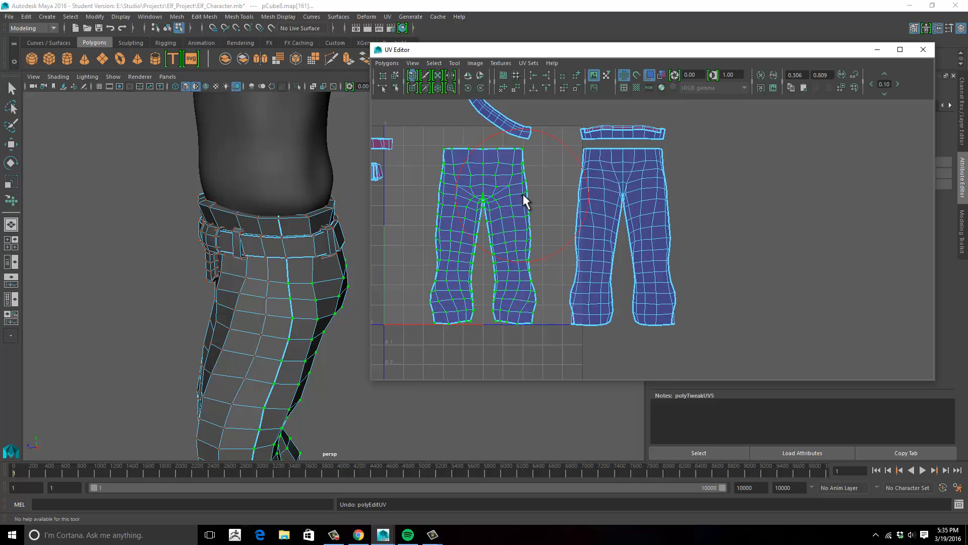
Select the front waistband shell and unwrap it with the Unfold UV Tool
mouse_move(524, 202)
alt+middle_down()
mouse_move(499, 208)
mouse_move(533, 210)
alt+middle_up()
alt+right_drag(534, 210, 585, 208)
alt+middle_drag(583, 210, 559, 258)
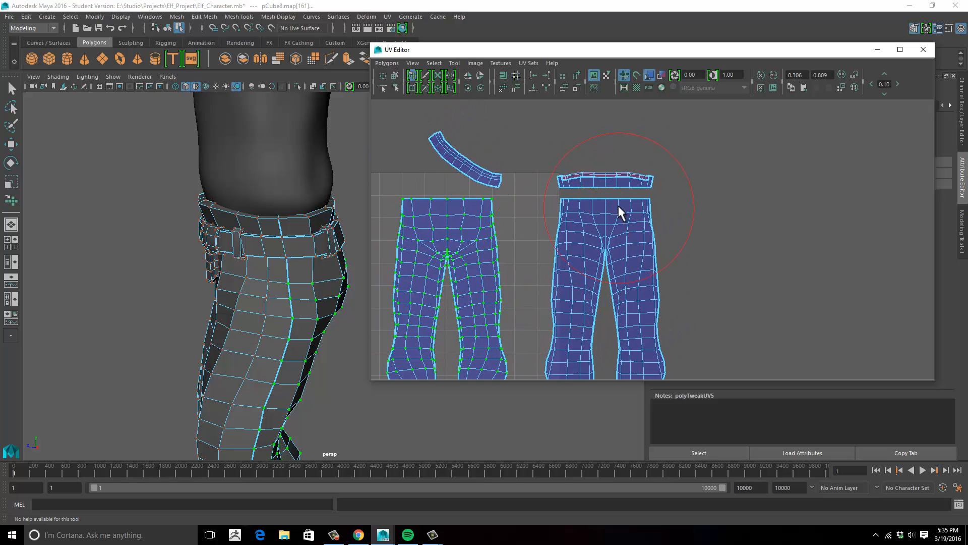
key(w)
drag(674, 193, 673, 193)
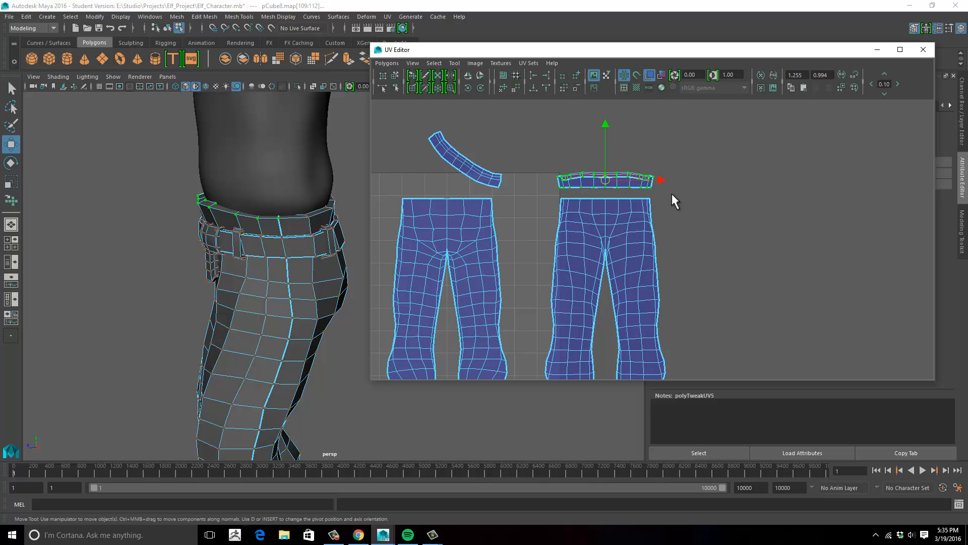
click(412, 75)
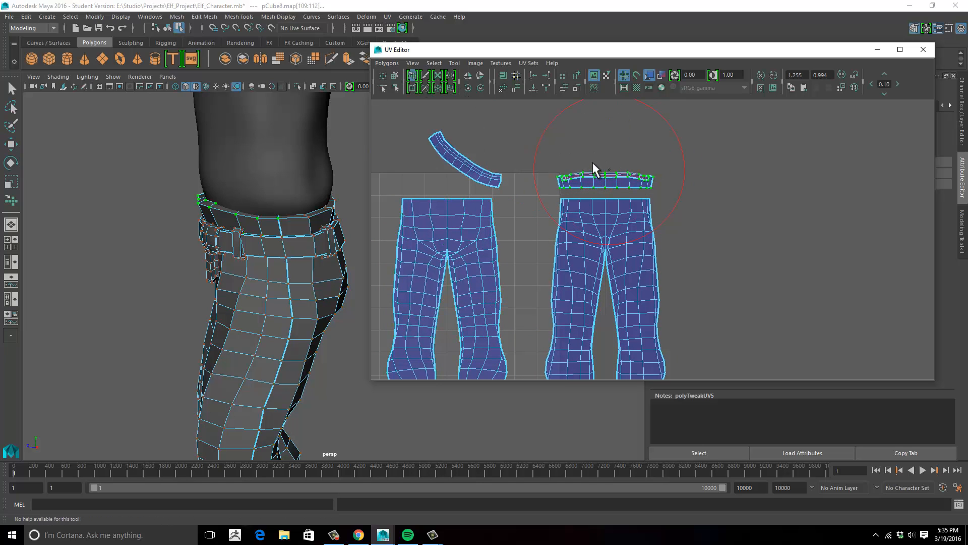
mouse_move(580, 179)
mouse_down()
mouse_move(644, 177)
mouse_move(619, 180)
mouse_up()
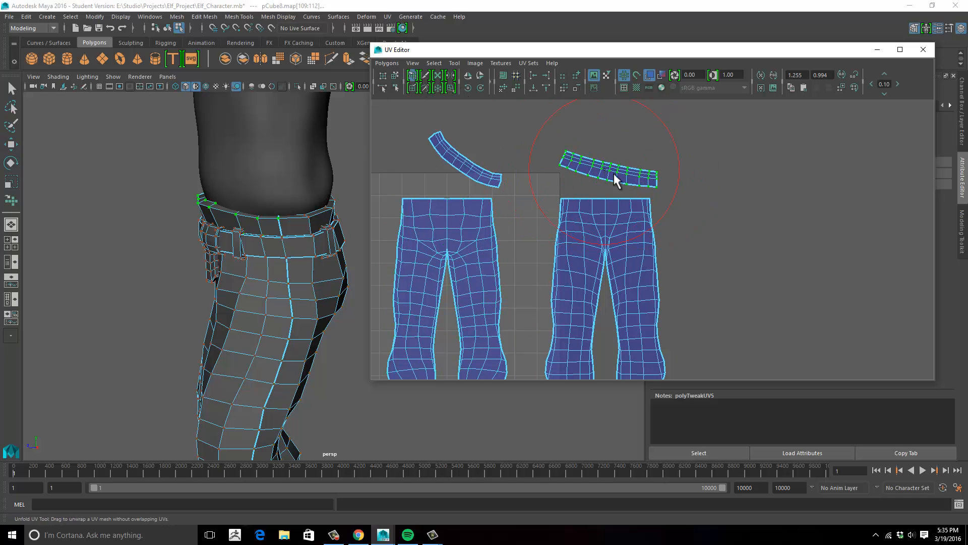
alt+middle_drag(723, 209, 716, 176)
scroll(596, 205, down, 2)
key(w)
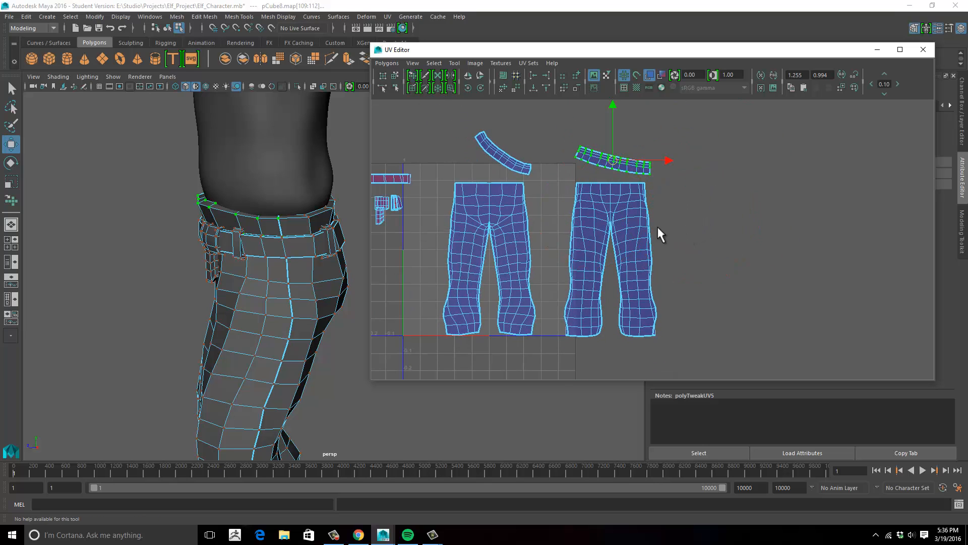
Try unwrapping the whole front trouser shell with the Unfold UV Tool, then undo the unfold
drag(608, 216, 607, 218)
ctrl+right_click(608, 218)
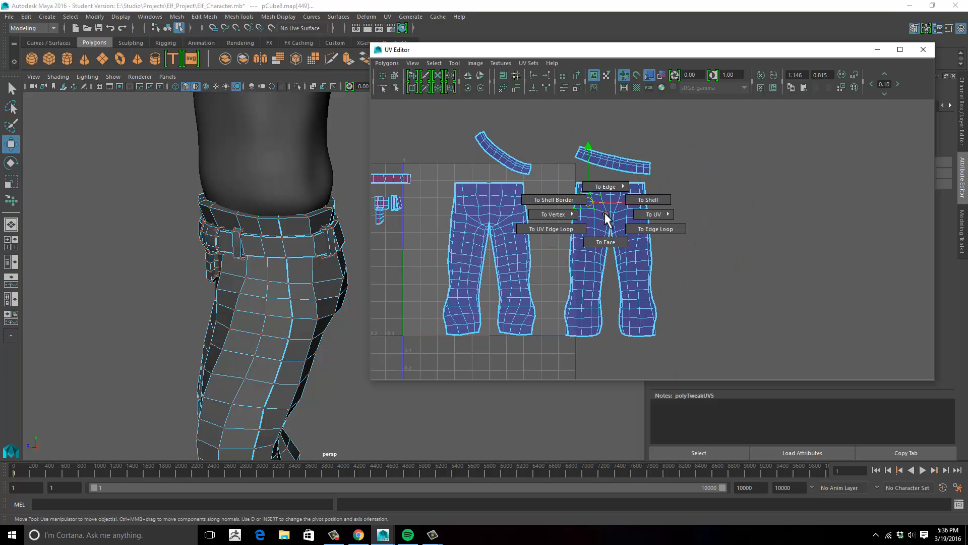
click(648, 200)
key(e)
key(r)
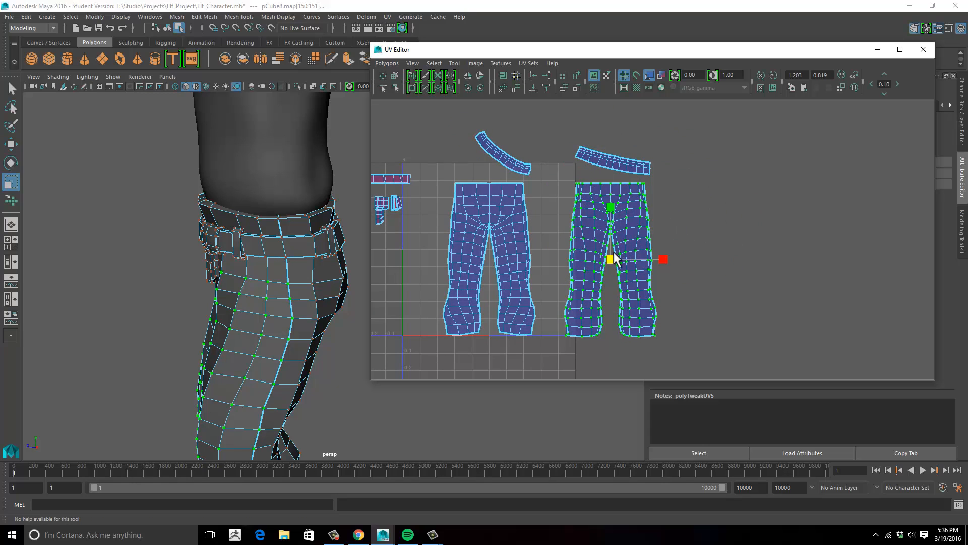
click(412, 75)
drag(607, 202, 615, 315)
key(ctrl+z)
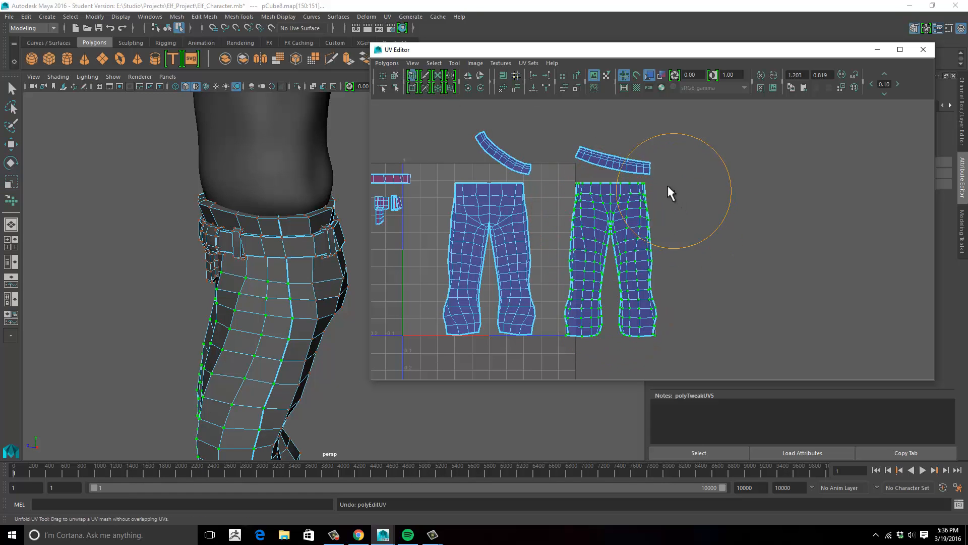
Select the interior vertical UV columns of one leg on the front trouser shell, from the hip down to the hem
mouse_move(557, 167)
alt+right_down()
mouse_move(566, 179)
mouse_move(587, 179)
mouse_move(688, 159)
alt+right_up()
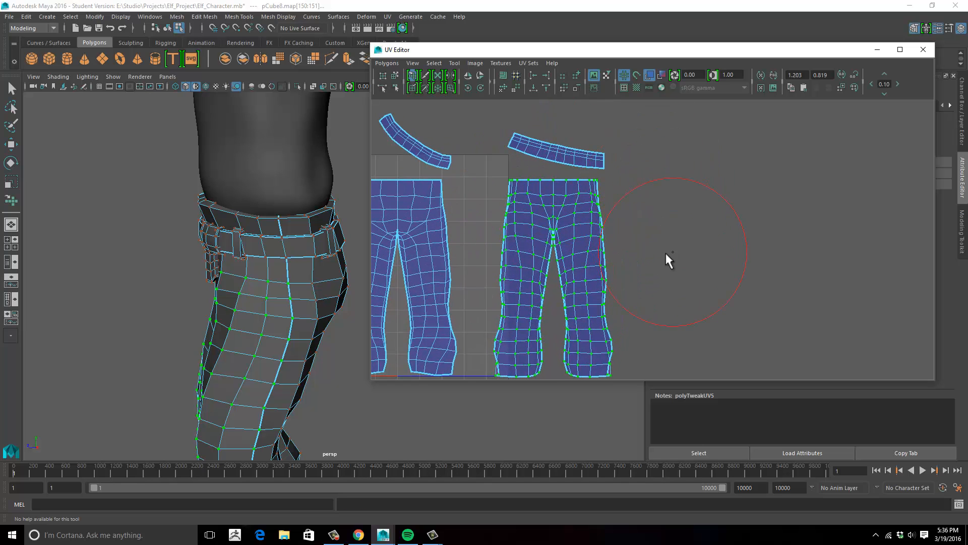
alt+middle_drag(654, 259, 694, 231)
mouse_move(695, 230)
alt+right_down()
mouse_move(686, 236)
mouse_move(739, 242)
mouse_move(700, 244)
alt+right_up()
mouse_move(700, 243)
alt+middle_down()
mouse_move(706, 259)
mouse_move(696, 250)
mouse_move(703, 237)
alt+middle_up()
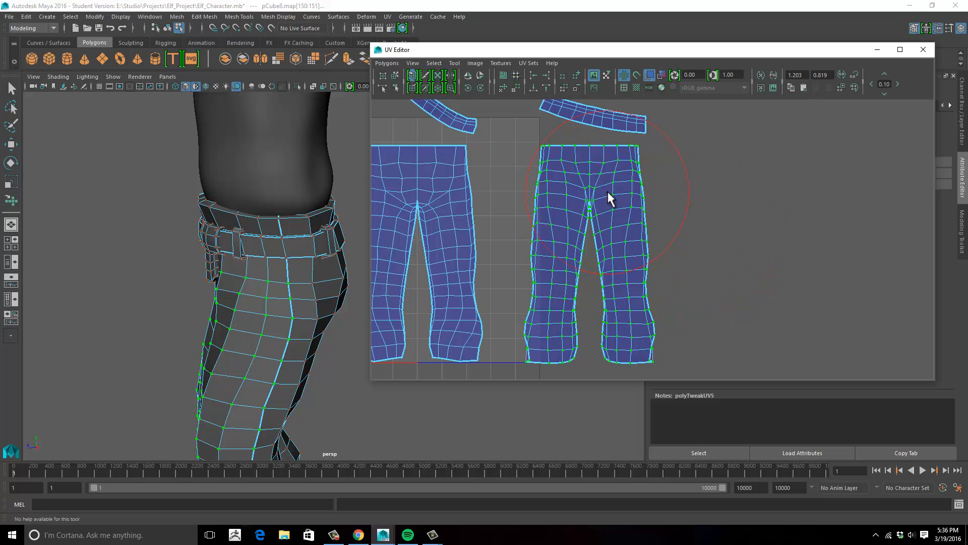
mouse_move(698, 201)
alt+right_down()
mouse_move(700, 228)
mouse_move(757, 218)
alt+right_up()
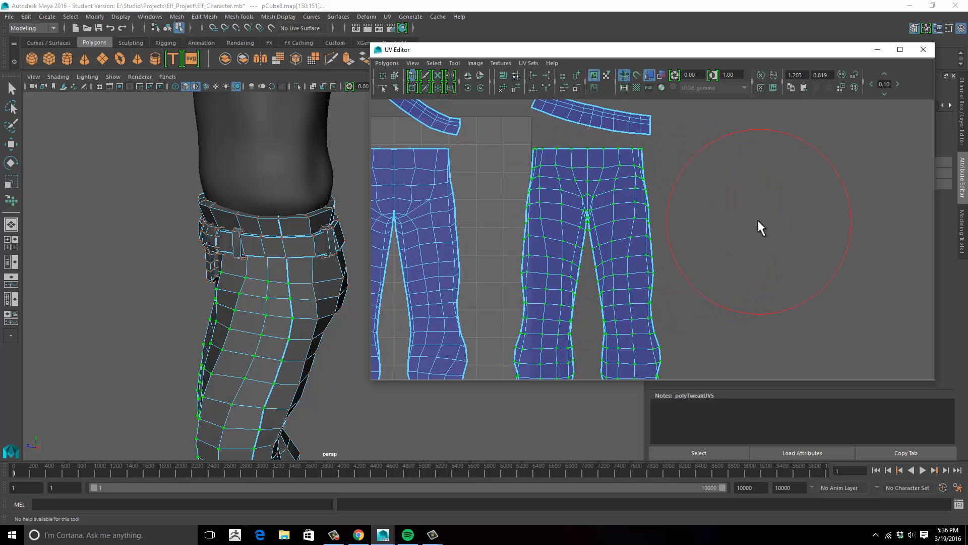
key(w)
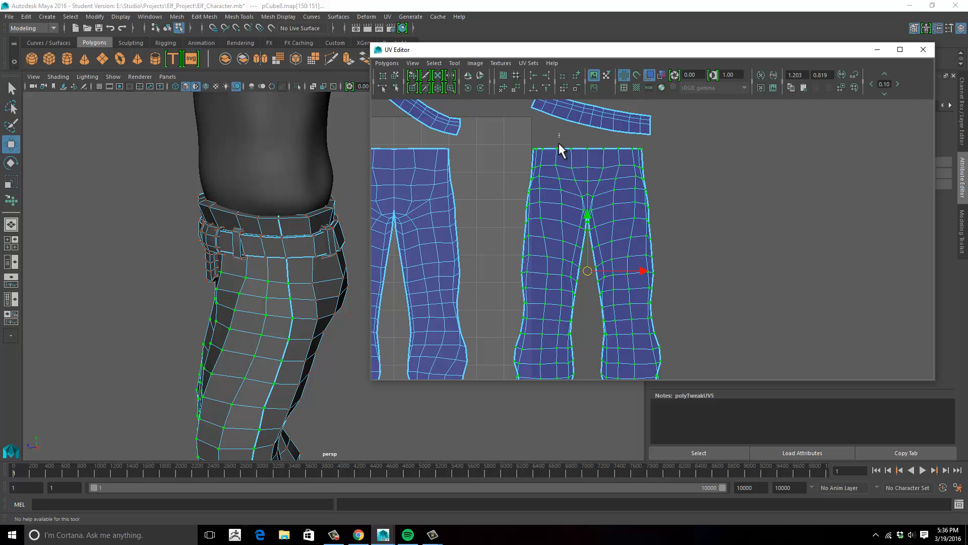
drag(542, 170, 537, 171)
key(shift+period)
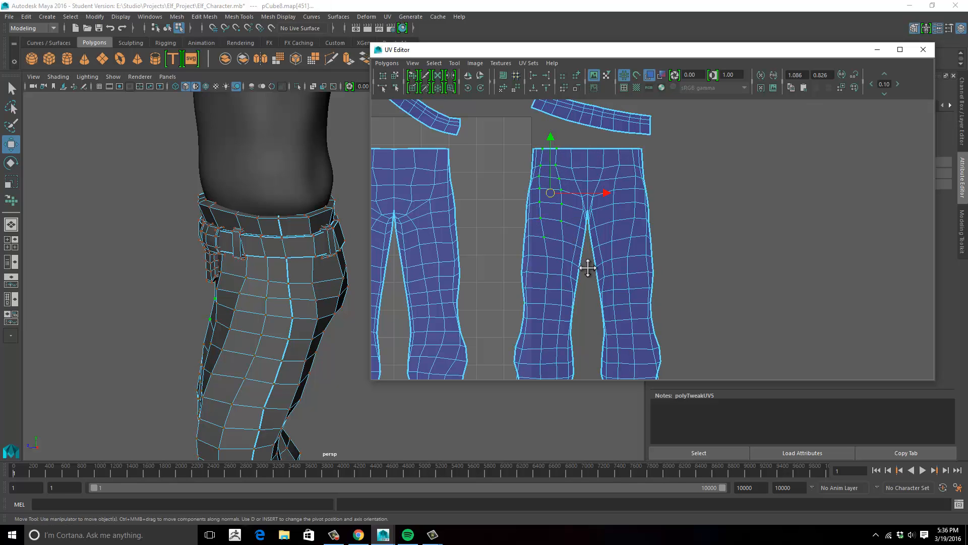
alt+middle_drag(577, 256, 587, 196)
shift+drag(568, 200, 573, 351)
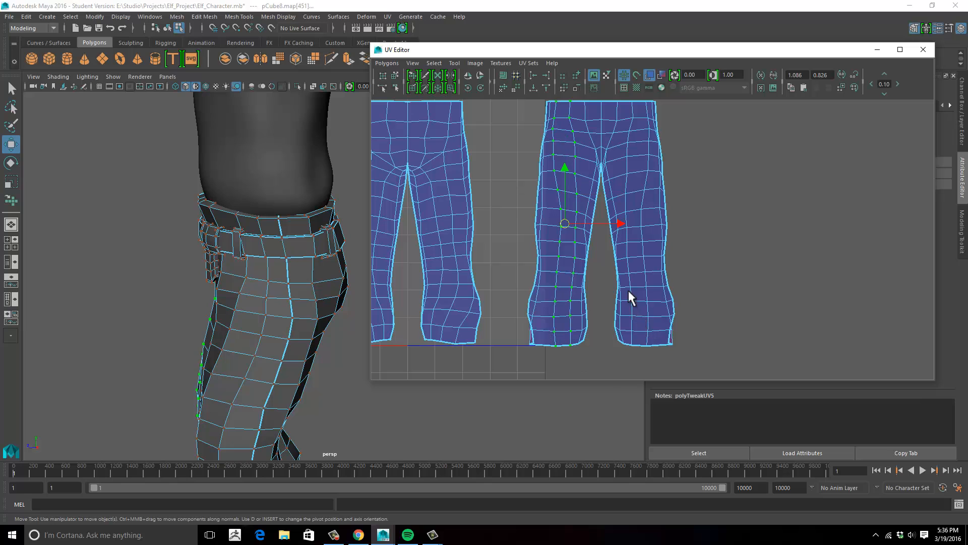
Add the matching interior UV columns of the other leg on the front trouser shell to the selection
shift+drag(627, 289, 661, 361)
shift+drag(626, 267, 632, 244)
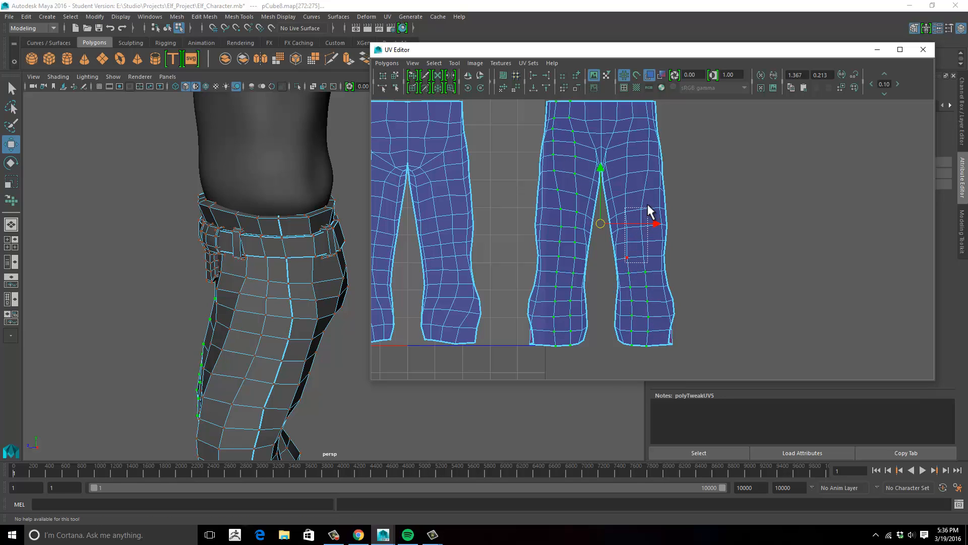
shift+drag(623, 198, 654, 161)
alt+middle_drag(693, 195, 708, 315)
shift+drag(654, 236, 662, 206)
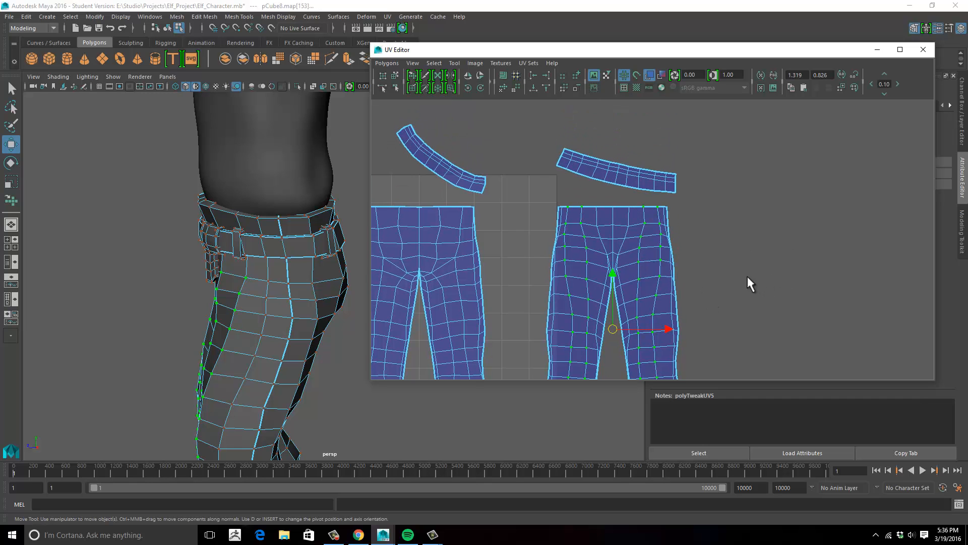
alt+middle_drag(746, 274, 770, 229)
alt+right_drag(770, 229, 548, 259)
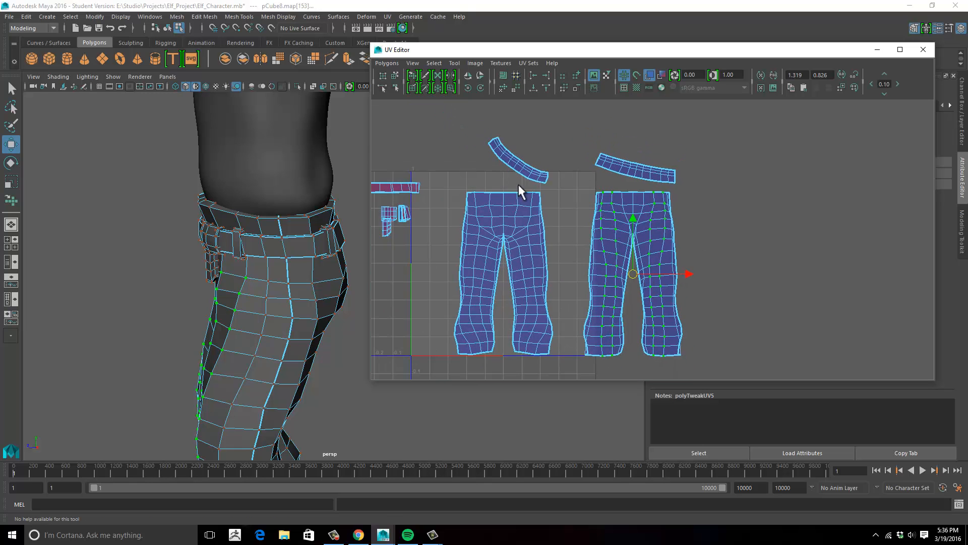
Invert the UV selection on the front trouser shell so the border UVs are selected in place of the interior columns
alt+middle_drag(578, 242, 511, 228)
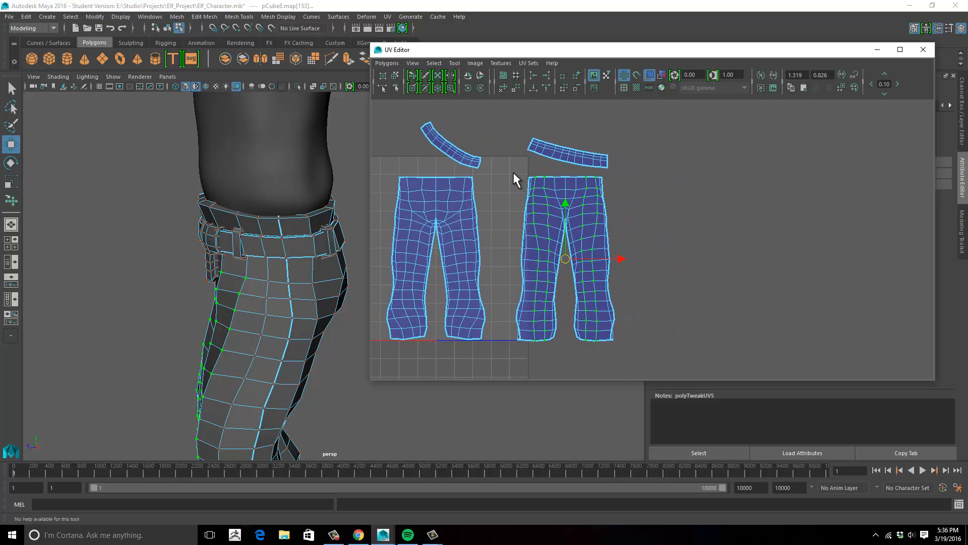
drag(510, 172, 651, 363)
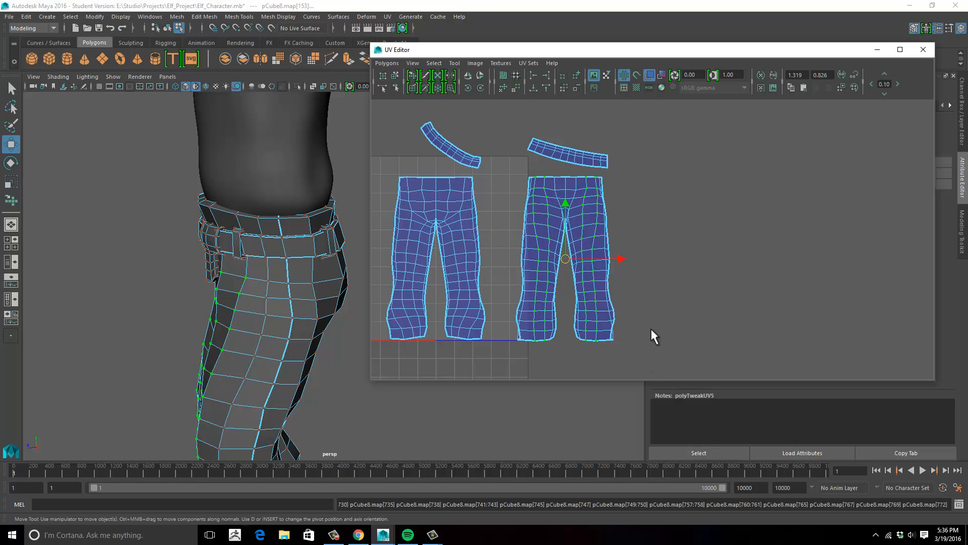
drag(519, 171, 645, 362)
alt+middle_drag(639, 272, 642, 288)
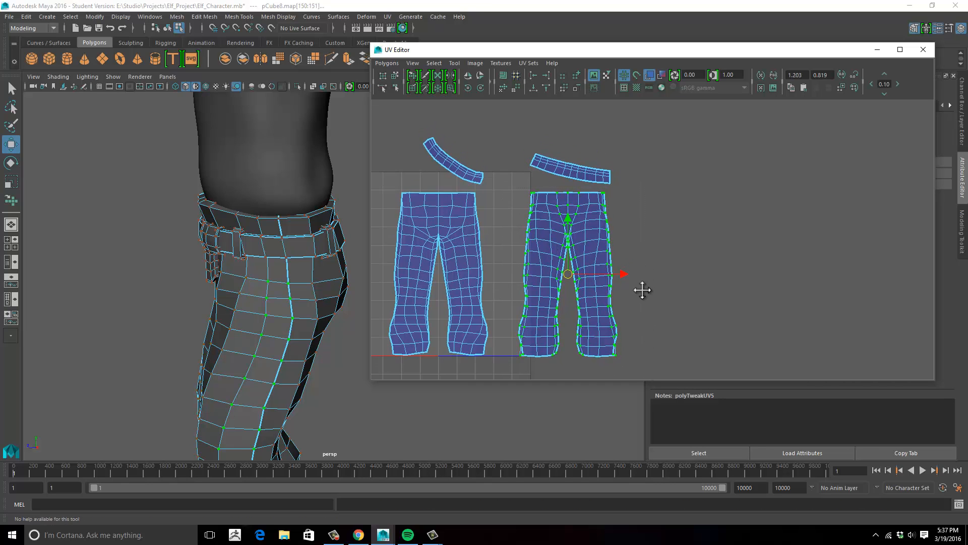
alt+right_drag(642, 288, 680, 271)
alt+middle_drag(680, 271, 707, 245)
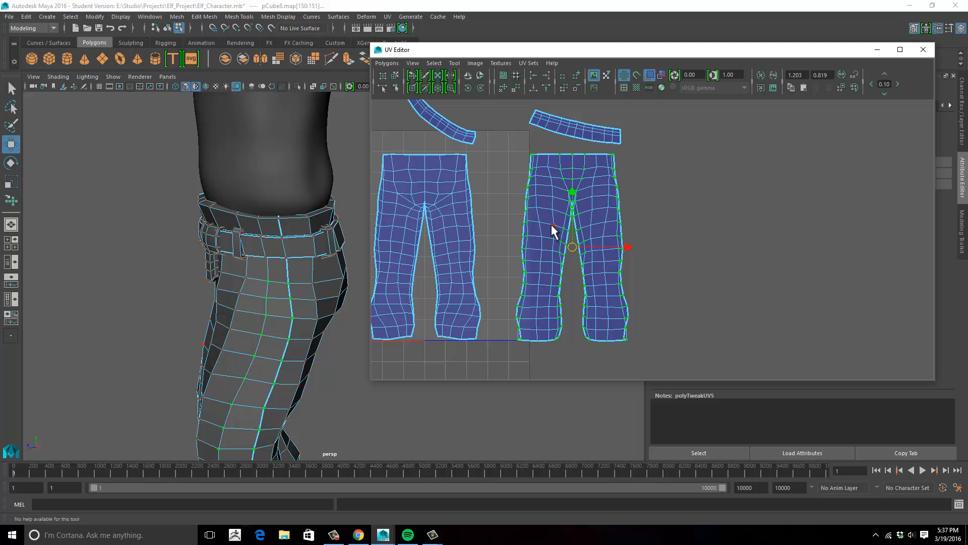
Unwrap the selected border UVs of the front trouser shell with the Unfold UV Tool
click(412, 75)
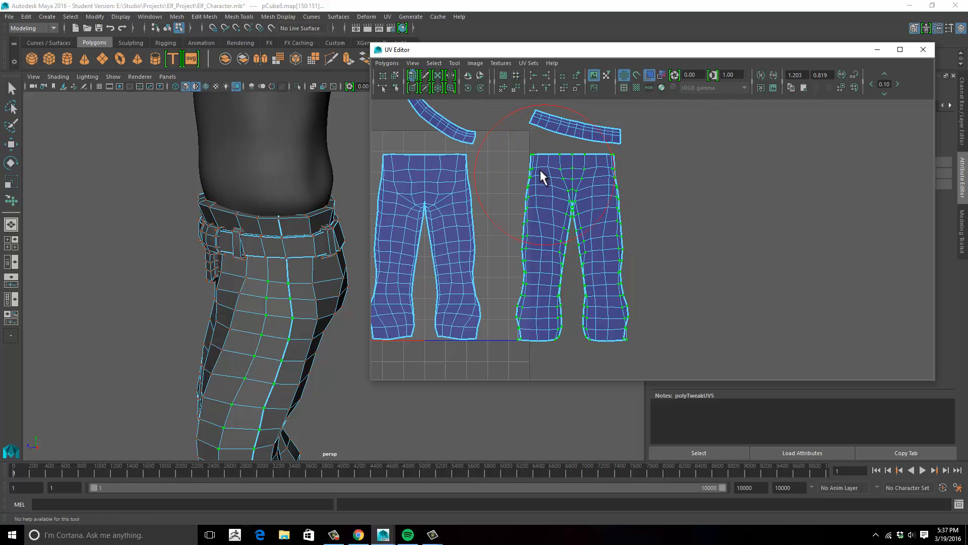
mouse_move(536, 175)
mouse_down()
mouse_move(543, 264)
mouse_move(577, 305)
mouse_move(603, 270)
mouse_move(603, 213)
mouse_move(588, 184)
mouse_move(534, 165)
mouse_up()
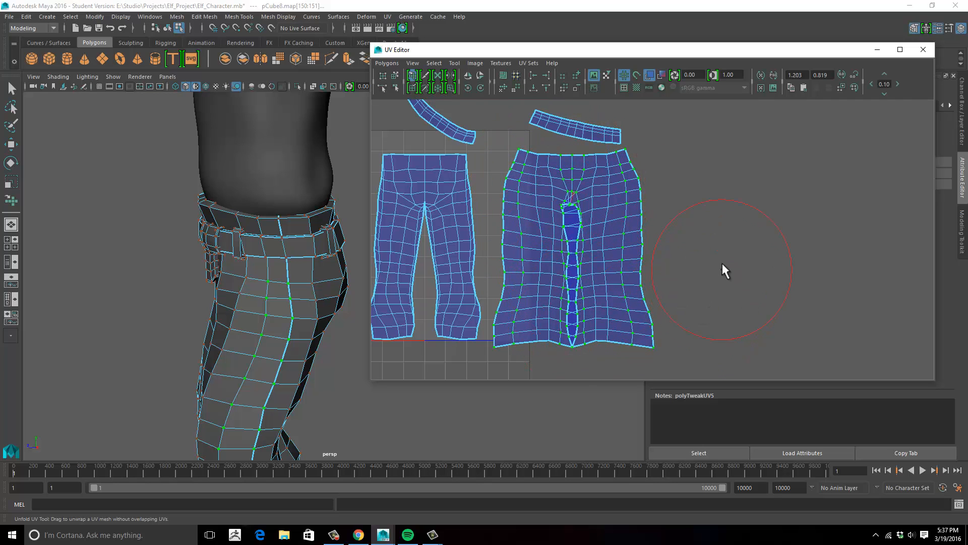
alt+middle_drag(706, 226, 706, 242)
mouse_move(705, 242)
alt+right_down()
mouse_move(732, 234)
mouse_move(715, 237)
alt+right_up()
alt+middle_drag(716, 237, 700, 185)
Select the outer UV columns of the front shell's right-hand leg from waist to hem and move them horizontally outward
key(2)
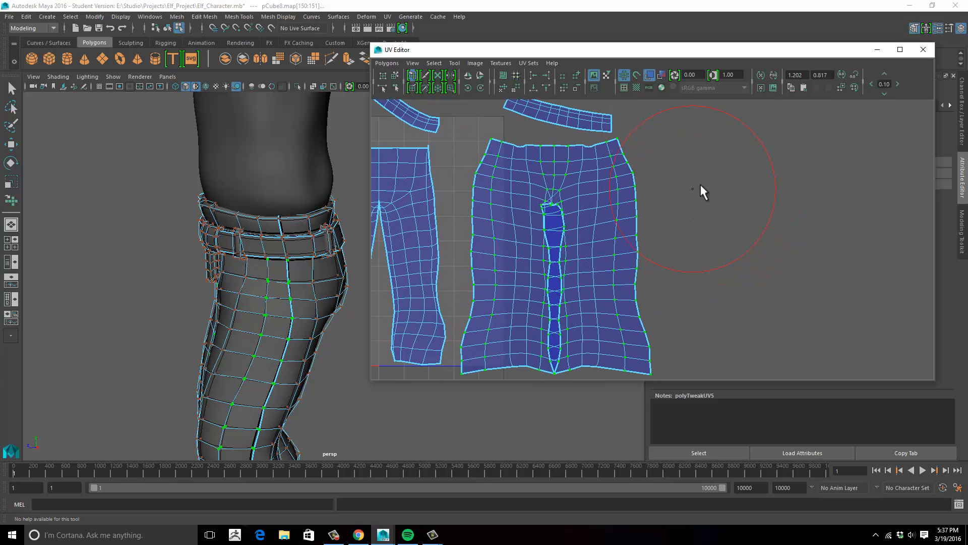
key(w)
alt+middle_drag(614, 132, 648, 208)
drag(530, 153, 657, 208)
drag(560, 155, 515, 129)
alt+middle_drag(614, 206, 584, 136)
drag(674, 113, 576, 380)
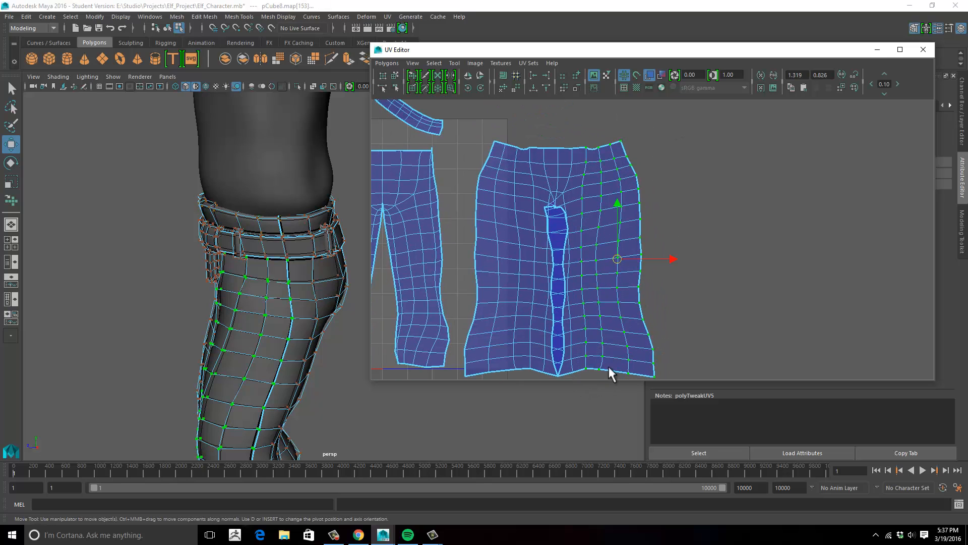
click(677, 258)
drag(674, 257, 699, 257)
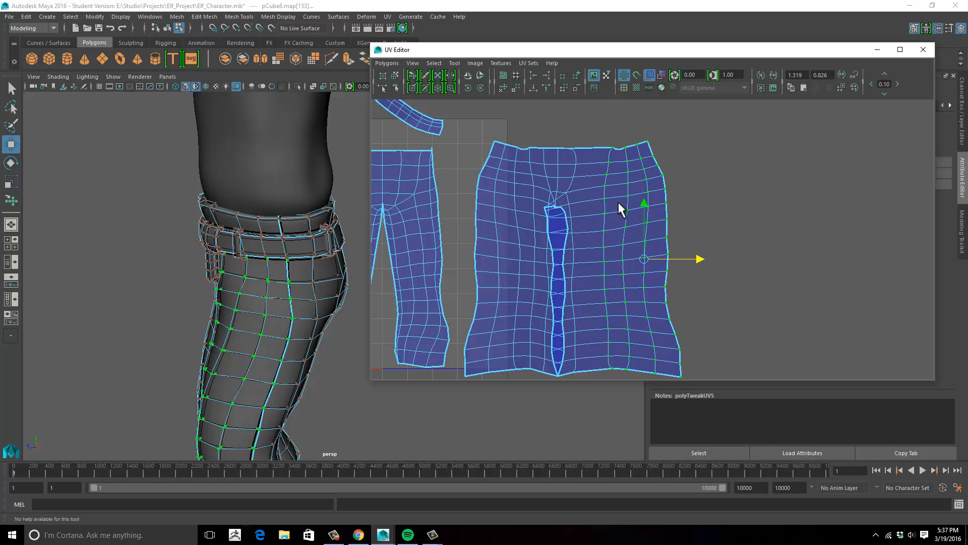
key(1)
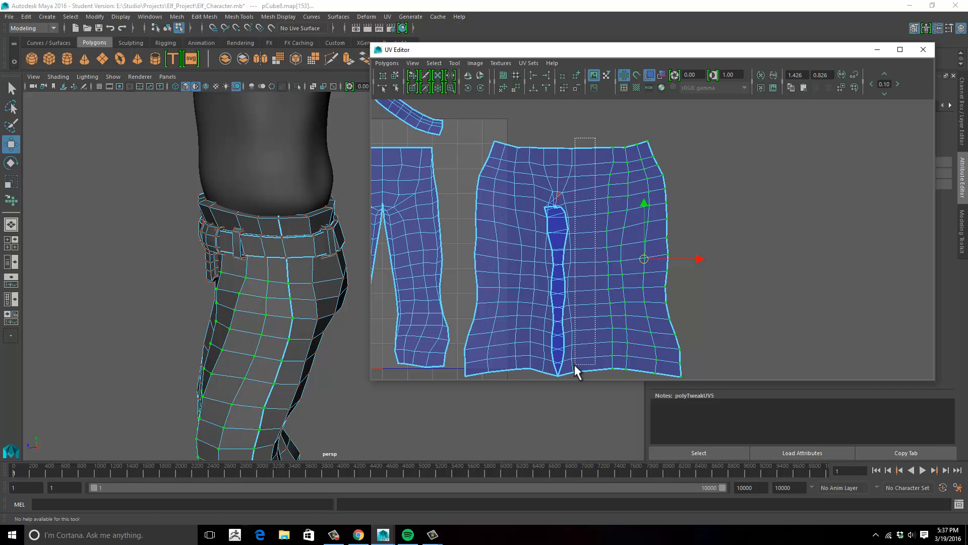
Move the UV column beside the inseam of the right-hand leg outward, toward the columns already shifted
click(586, 349)
right_click(573, 345)
click(575, 321)
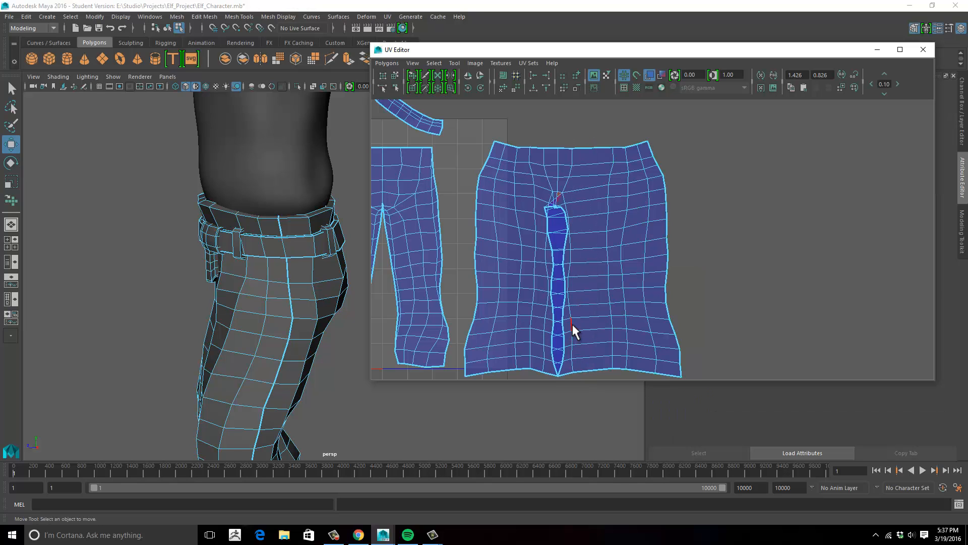
double_click(571, 323)
drag(623, 282, 645, 283)
click(562, 283)
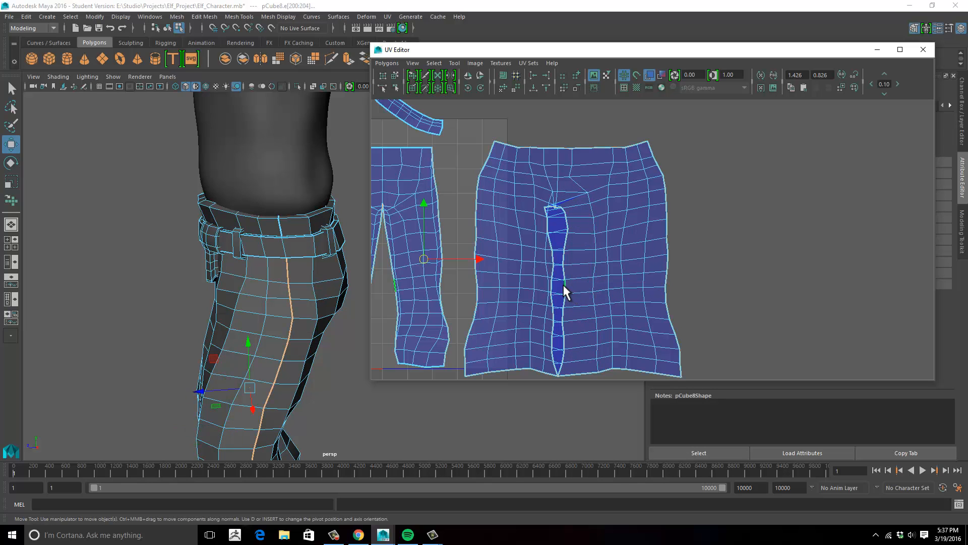
key(r)
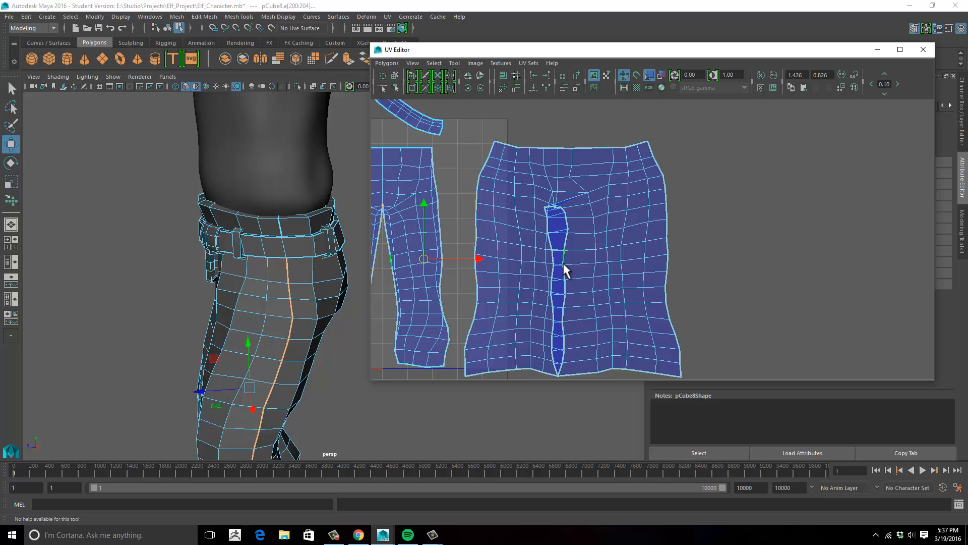
click(602, 268)
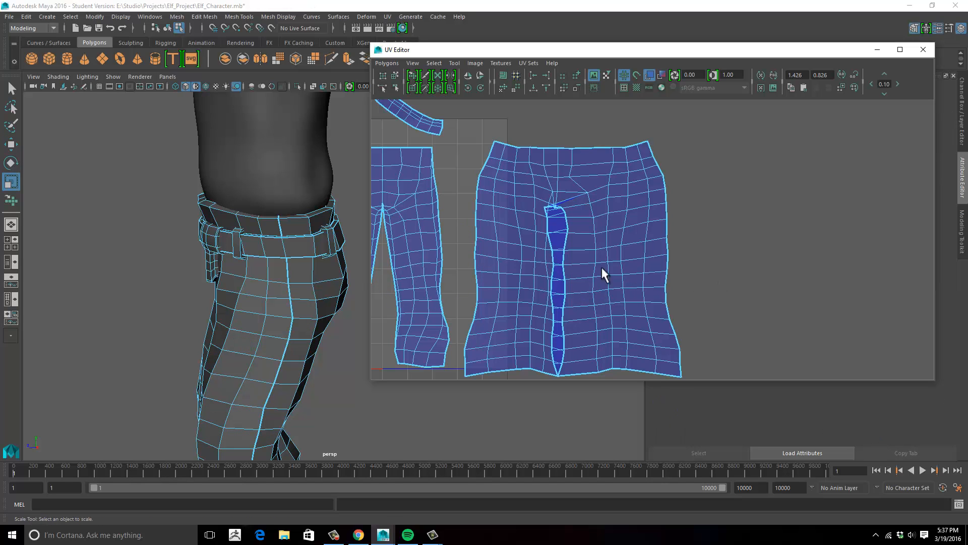
click(565, 214)
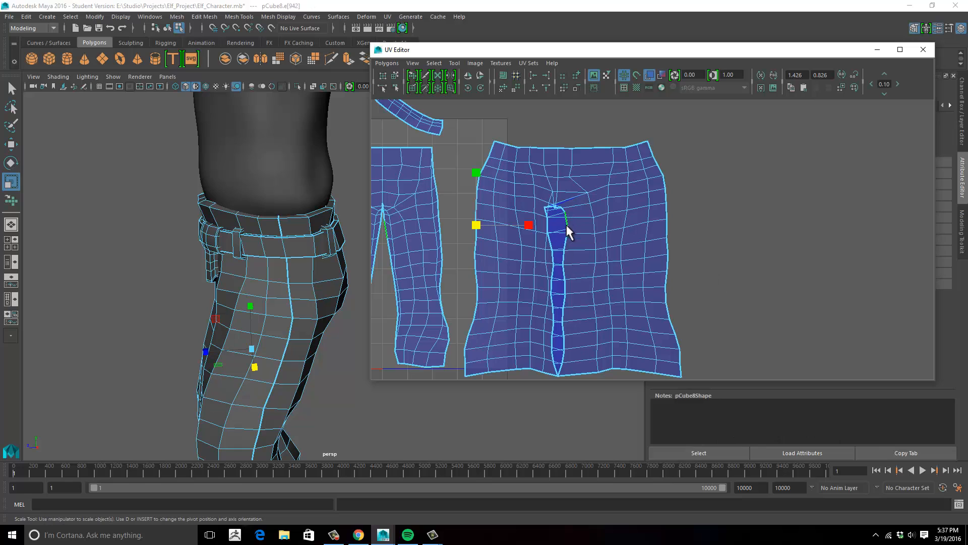
shift+click(558, 372)
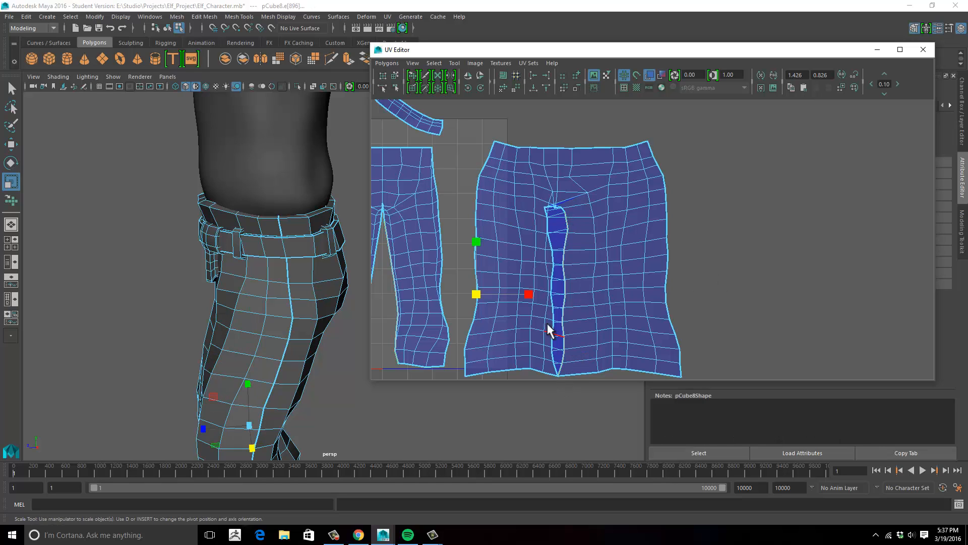
key(w)
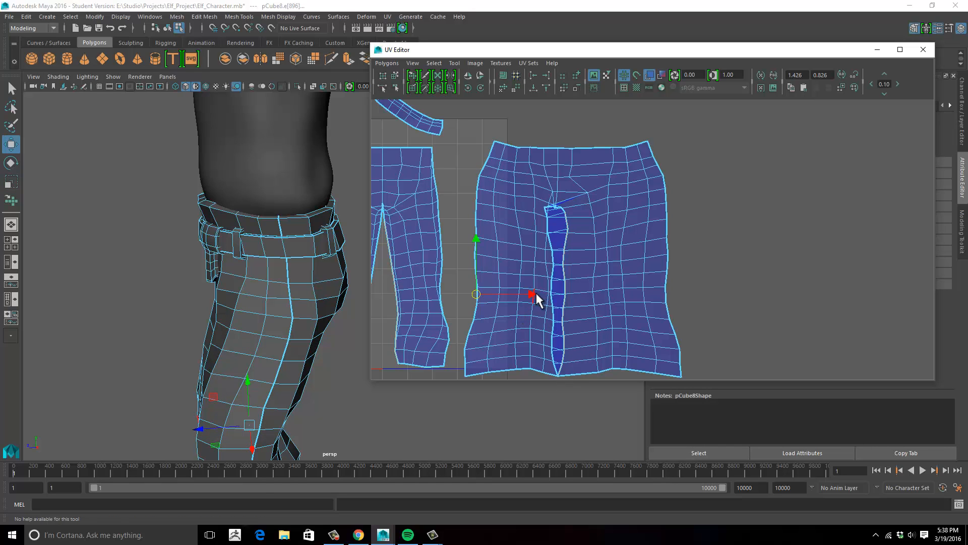
click(372, 373)
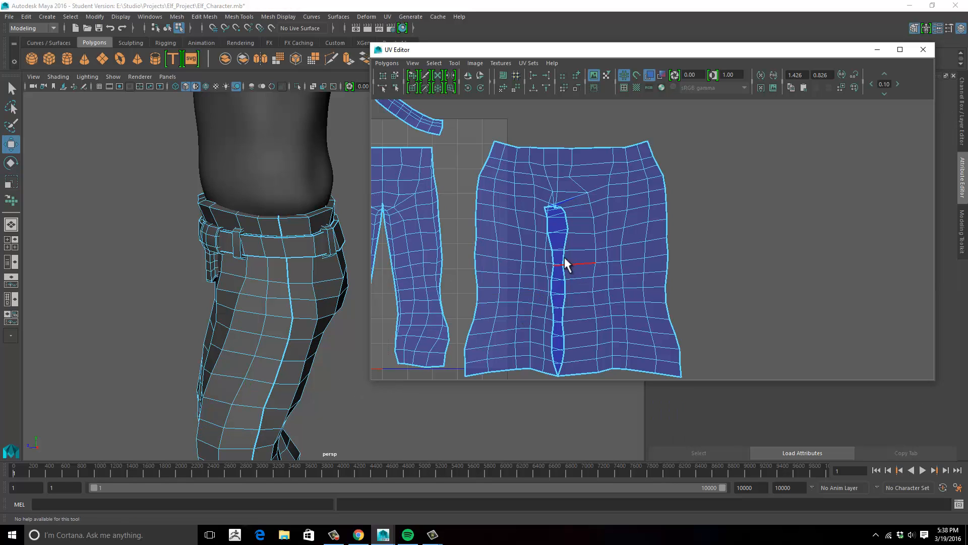
Select the left-hand leg's inseam UVs that overlap the other leg and move them horizontally back onto their own leg
right_drag(567, 217, 598, 221)
drag(563, 323, 568, 372)
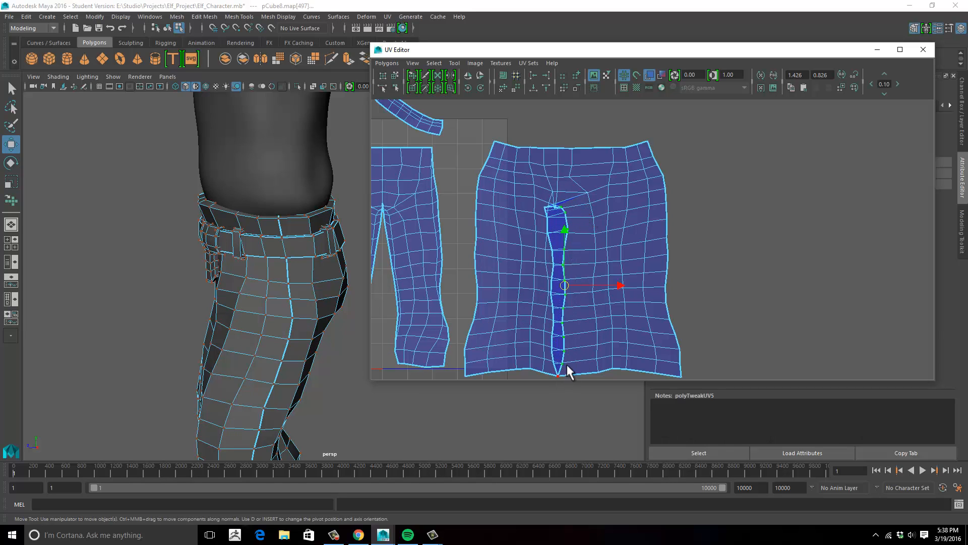
drag(615, 285, 578, 294)
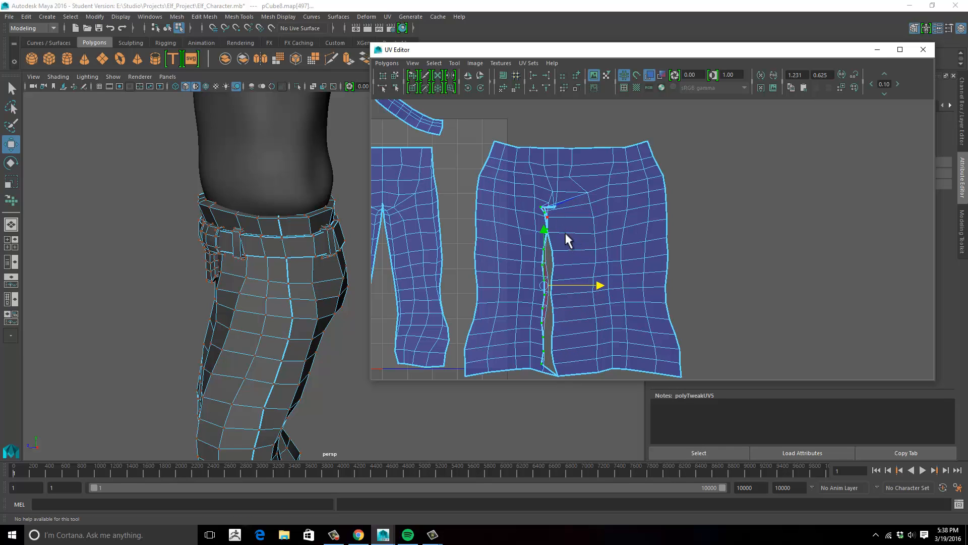
Separate the two legs' inseam corner UVs at the hem, bringing the left-hand leg's corner in line with its inseam
click(554, 339)
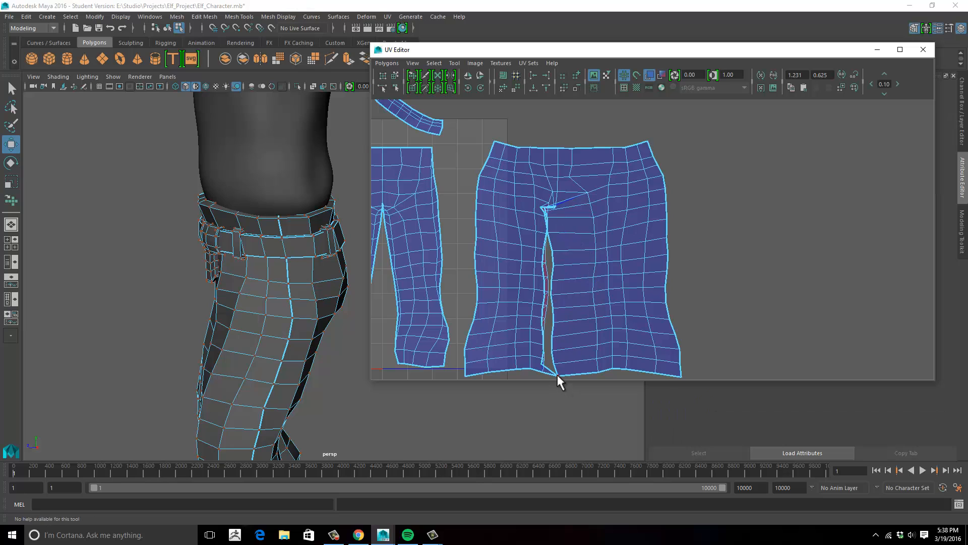
click(556, 374)
drag(615, 375, 594, 374)
click(556, 376)
click(556, 376)
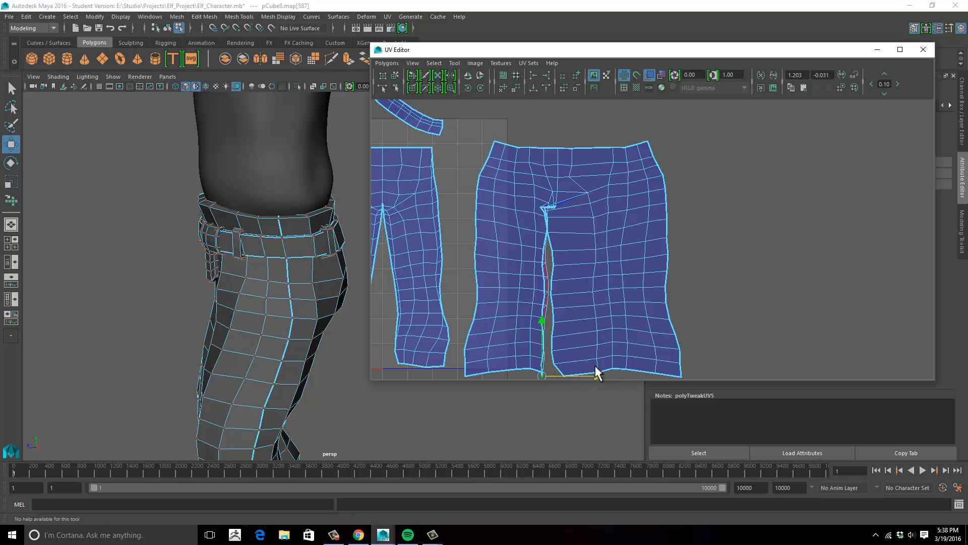
Move the right-hand leg's inseam UVs from below the crotch to the hem outward, opening a gap between the legs
click(547, 232)
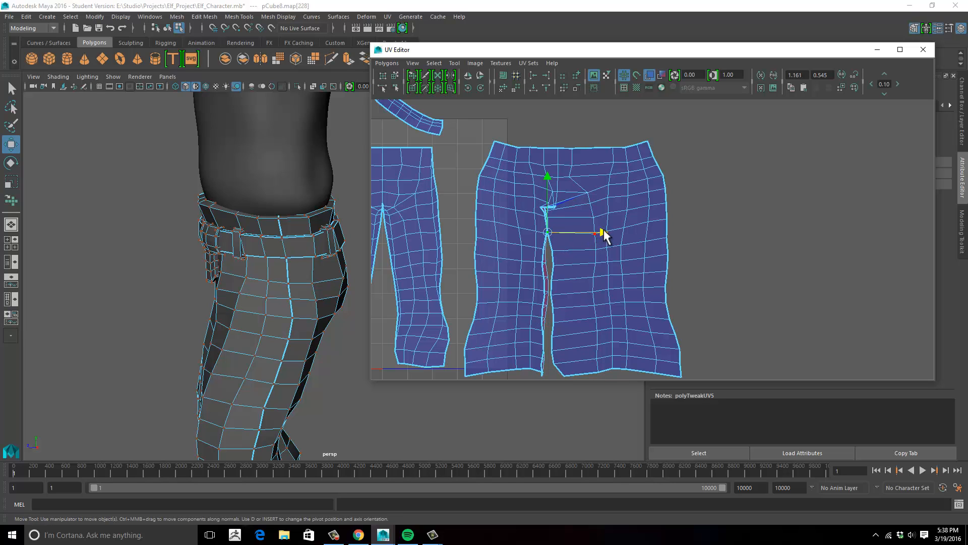
drag(563, 233, 573, 233)
click(603, 216)
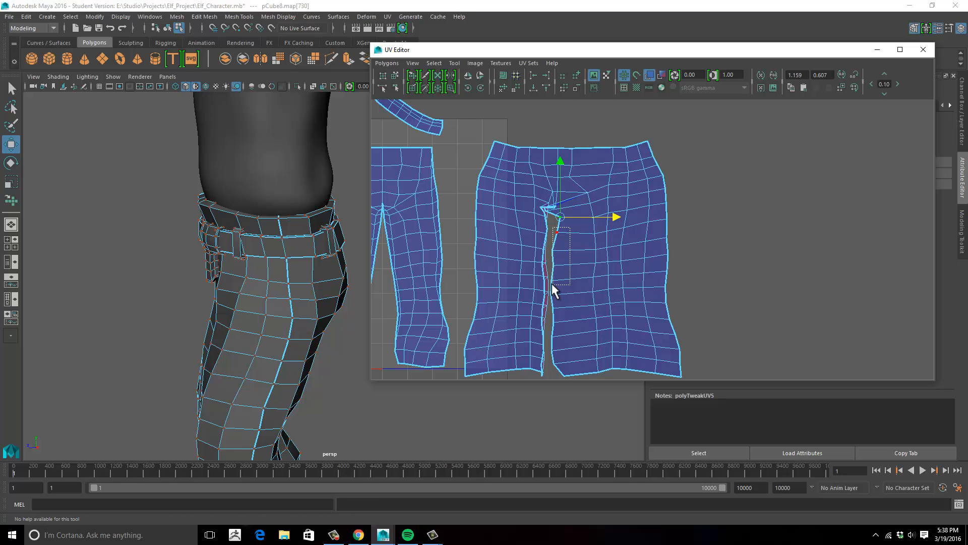
drag(552, 285, 553, 377)
drag(616, 304, 627, 308)
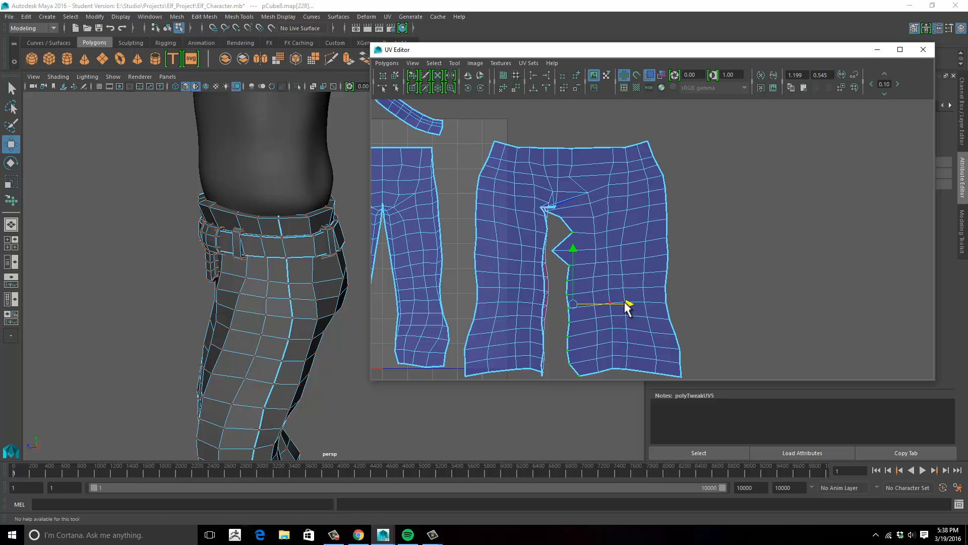
key(ctrl+z)
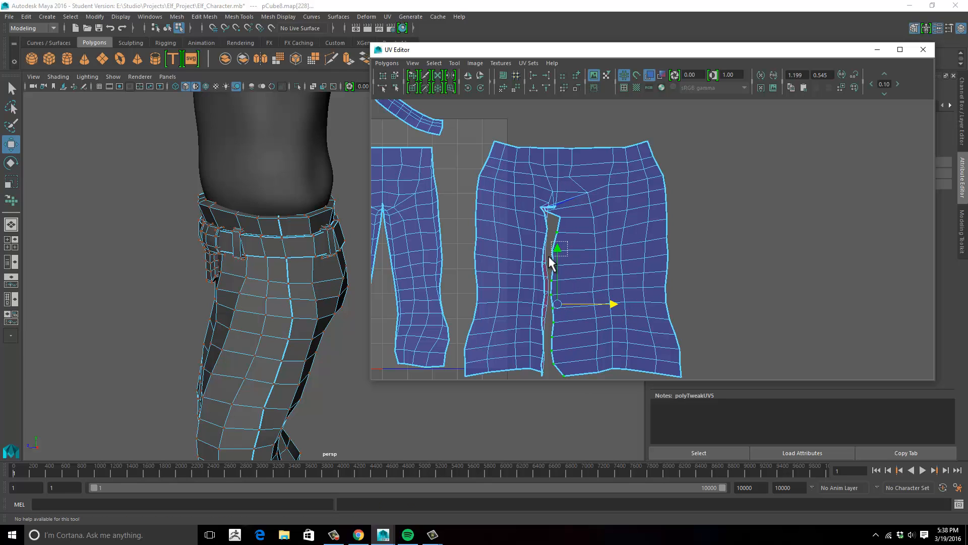
drag(614, 305, 639, 304)
Move the crotch UV at the top of the right-hand leg's inseam horizontally toward that leg
alt+middle_drag(552, 224, 540, 253)
scroll(675, 255, up, 2)
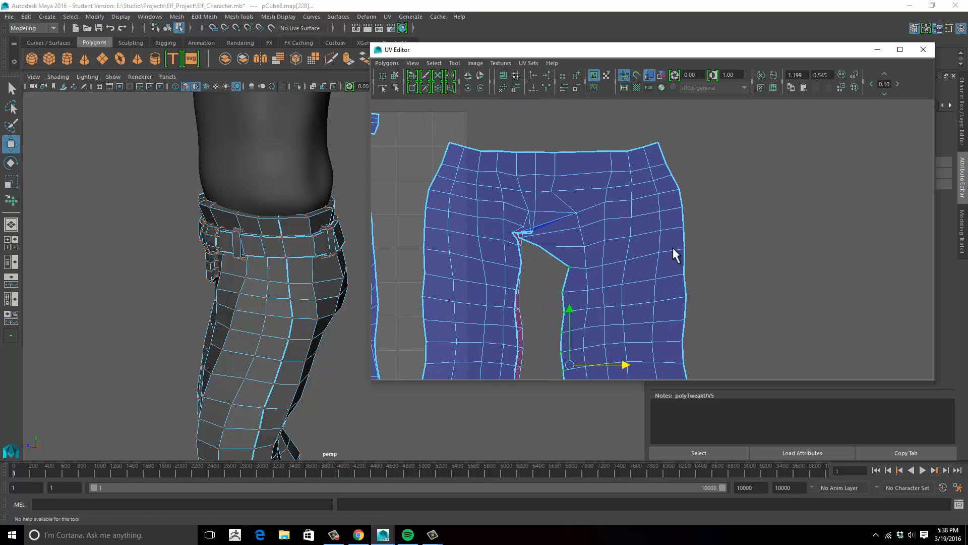
scroll(637, 235, up, 1)
click(554, 205)
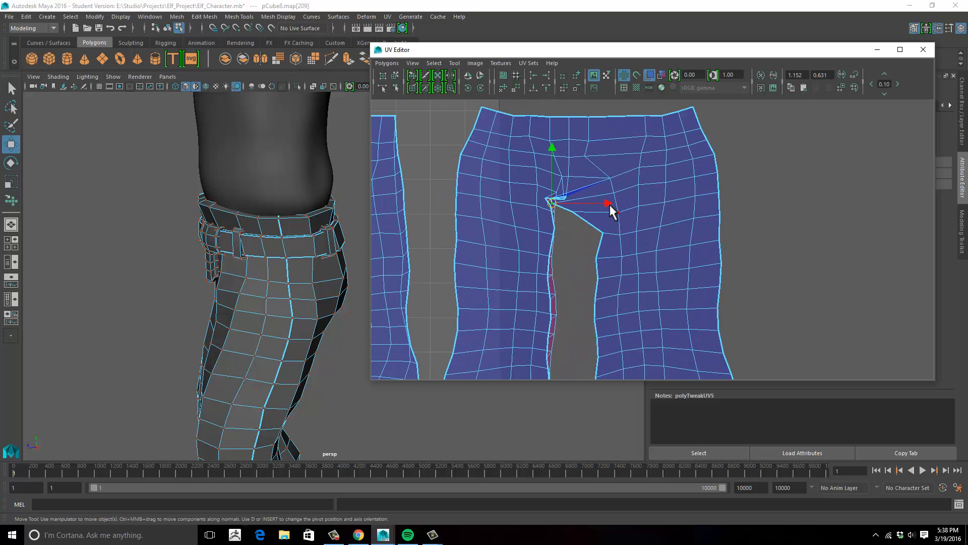
drag(608, 203, 645, 201)
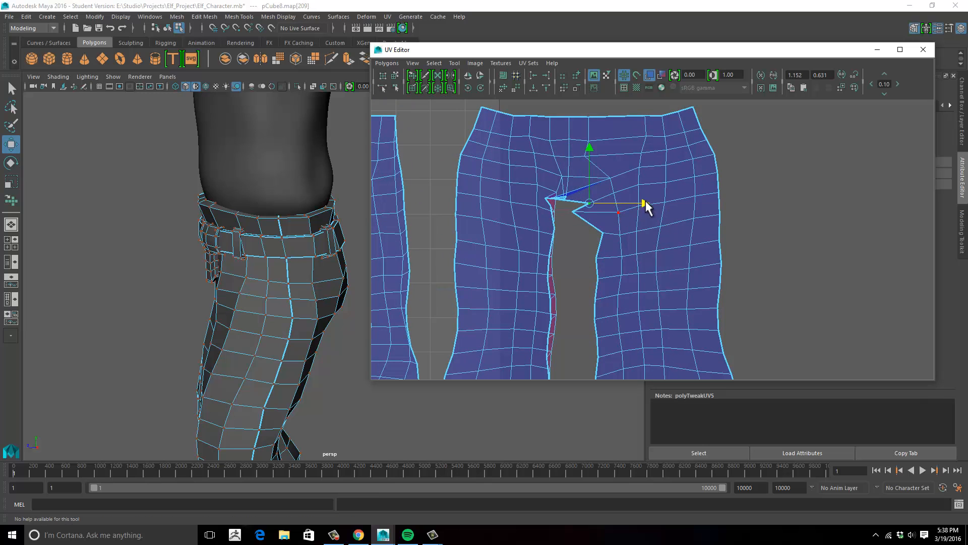
click(567, 197)
click(566, 262)
mouse_move(567, 262)
alt+middle_down()
mouse_move(619, 255)
mouse_move(596, 244)
mouse_move(569, 252)
alt+middle_up()
scroll(594, 252, down, 1)
scroll(594, 252, down, 1)
right_drag(614, 195, 654, 172)
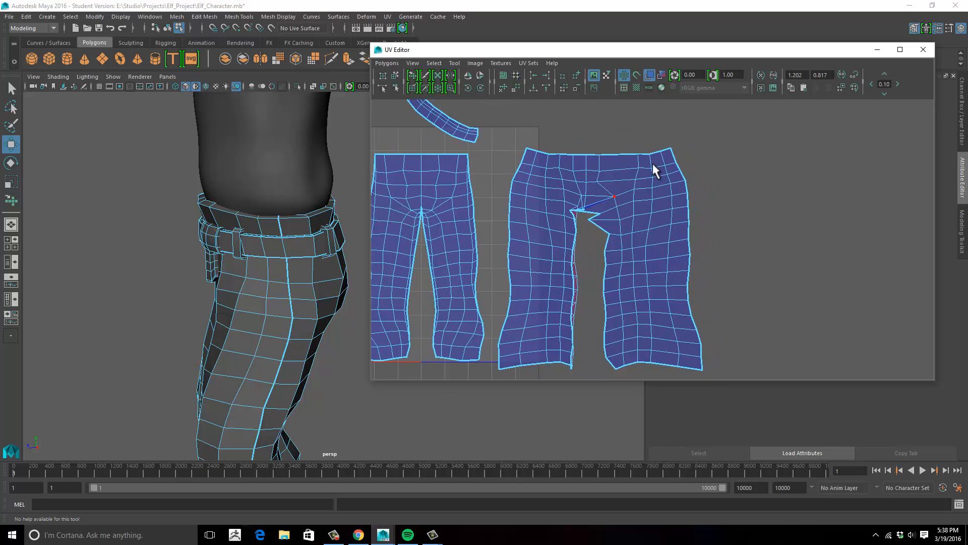
drag(666, 156, 675, 185)
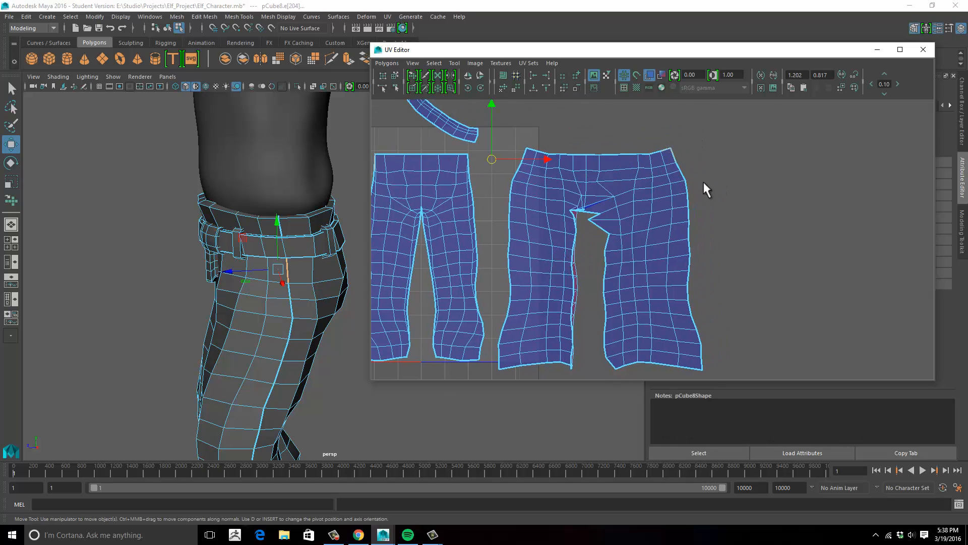
click(692, 180)
right_drag(676, 168, 713, 153)
Select the outer side-seam UVs of both legs on the front trouser shell from waist to hem, excluding the stray interior UVs
drag(704, 119, 679, 374)
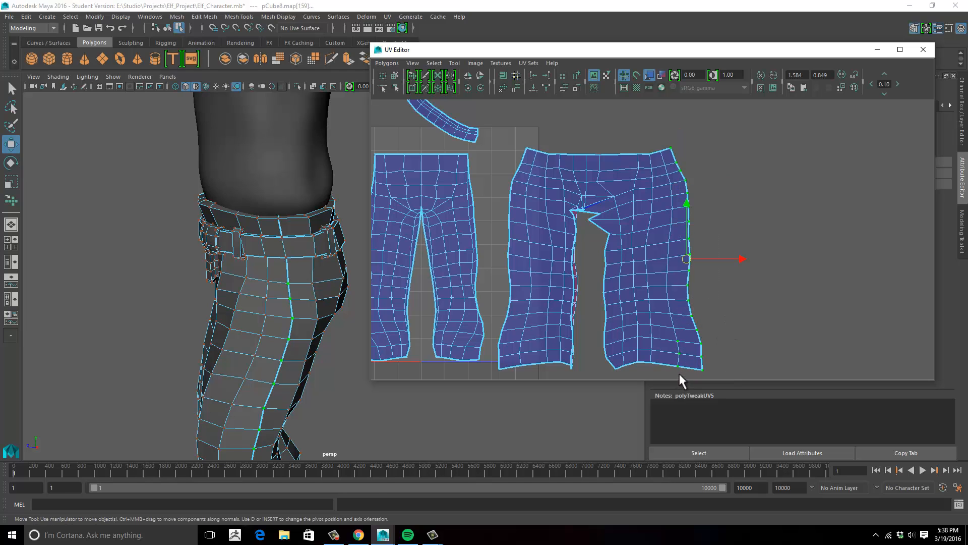
shift+drag(507, 135, 524, 165)
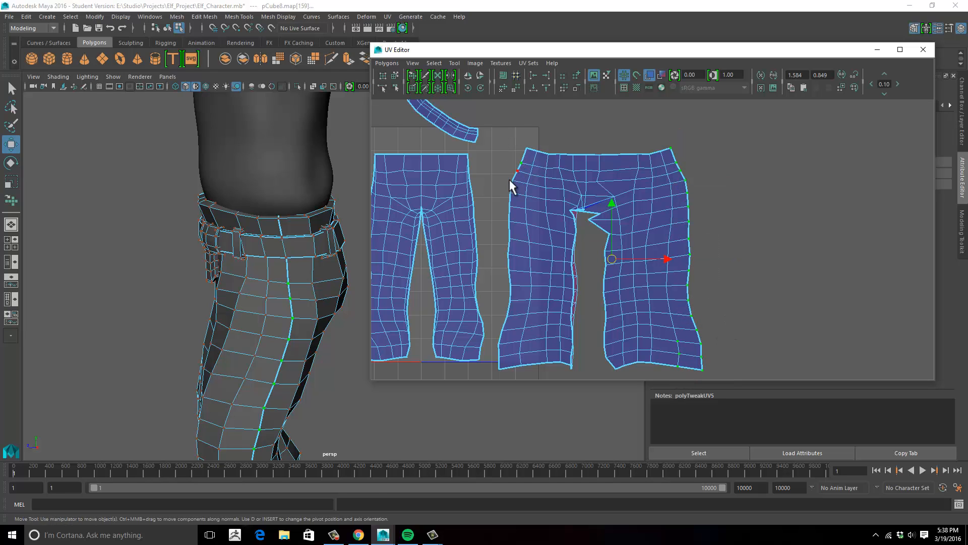
shift+drag(516, 198, 519, 198)
shift+drag(518, 128, 527, 151)
shift+drag(506, 198, 513, 247)
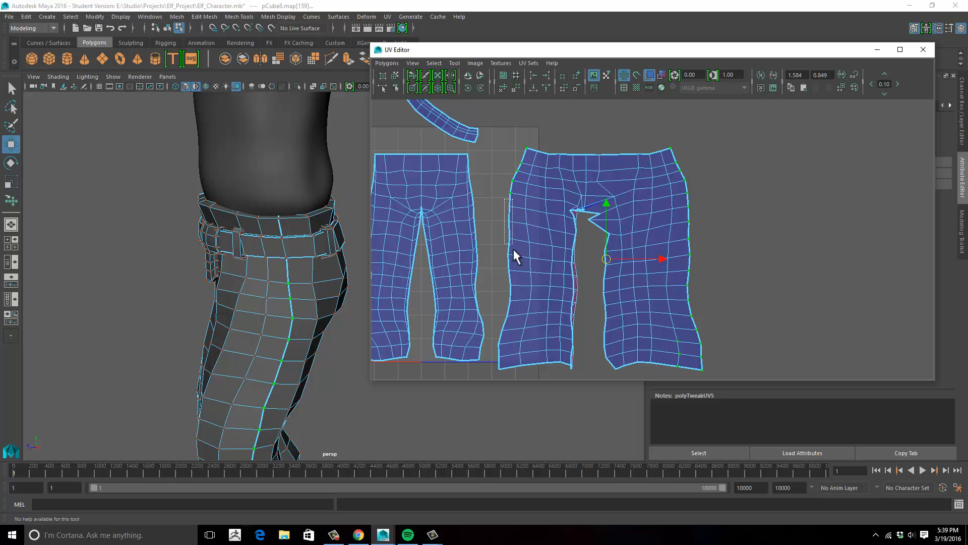
shift+drag(518, 285, 513, 375)
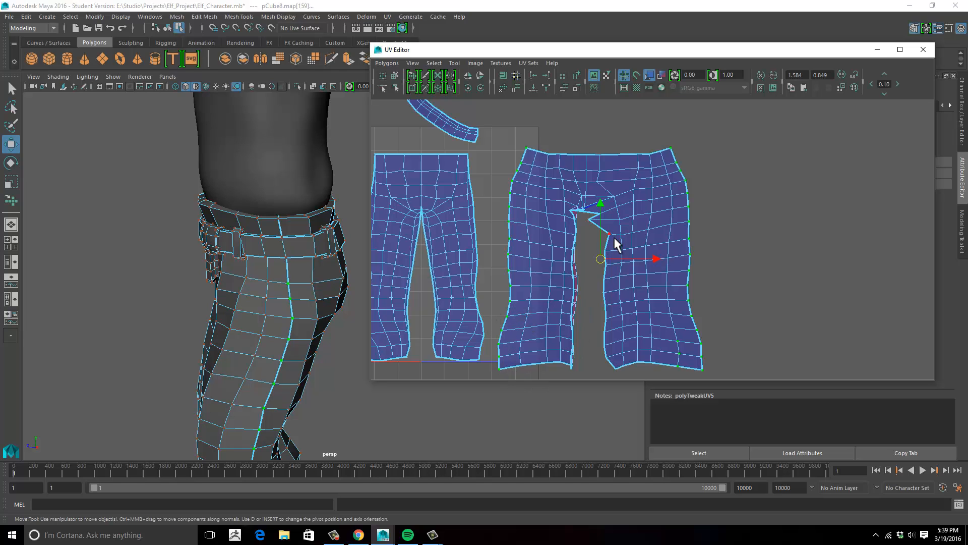
mouse_move(497, 130)
mouse_down()
mouse_move(637, 356)
mouse_move(701, 390)
mouse_move(752, 396)
mouse_move(712, 383)
mouse_move(501, 146)
mouse_up()
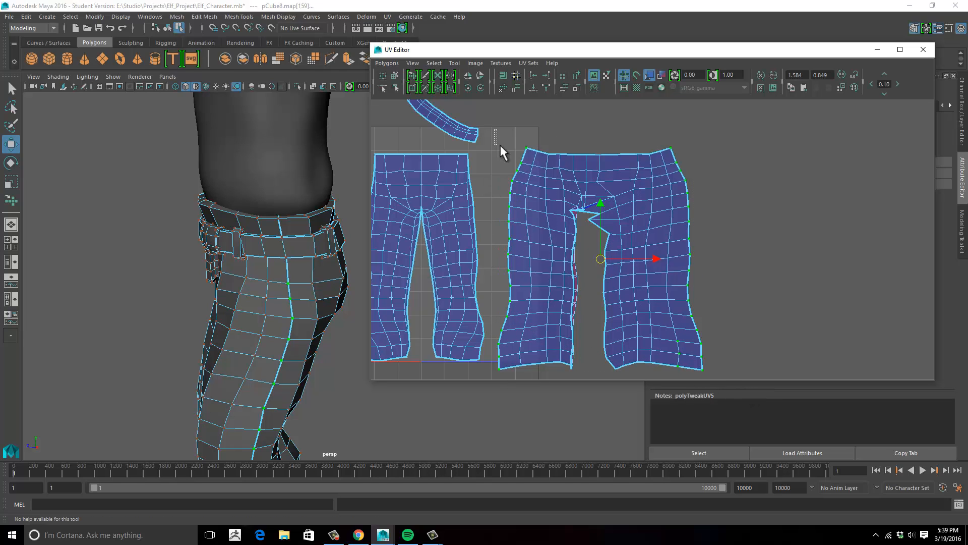
ctrl+drag(684, 372, 684, 372)
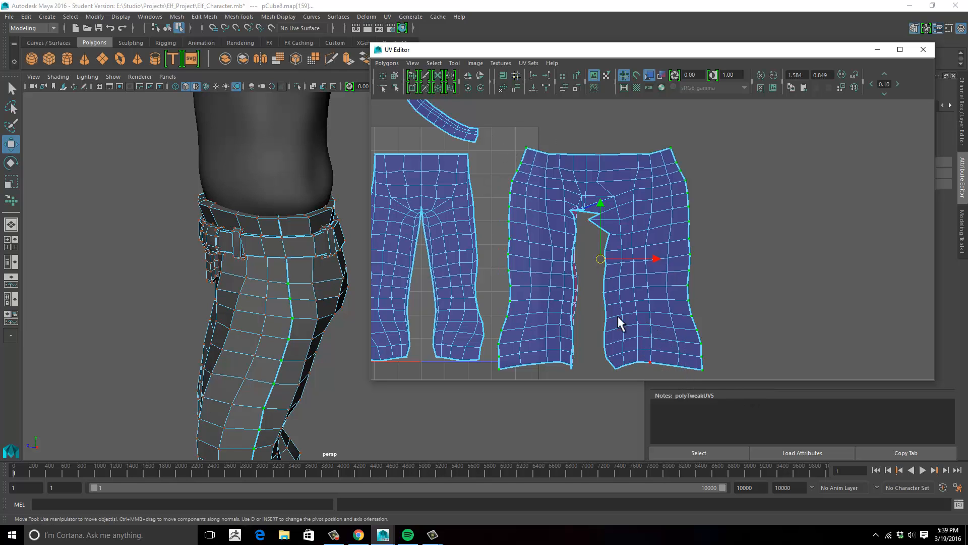
Unfold the whole wider trouser shell with the Unfold UV tool to open up its tangled crotch area
drag(487, 125, 762, 385)
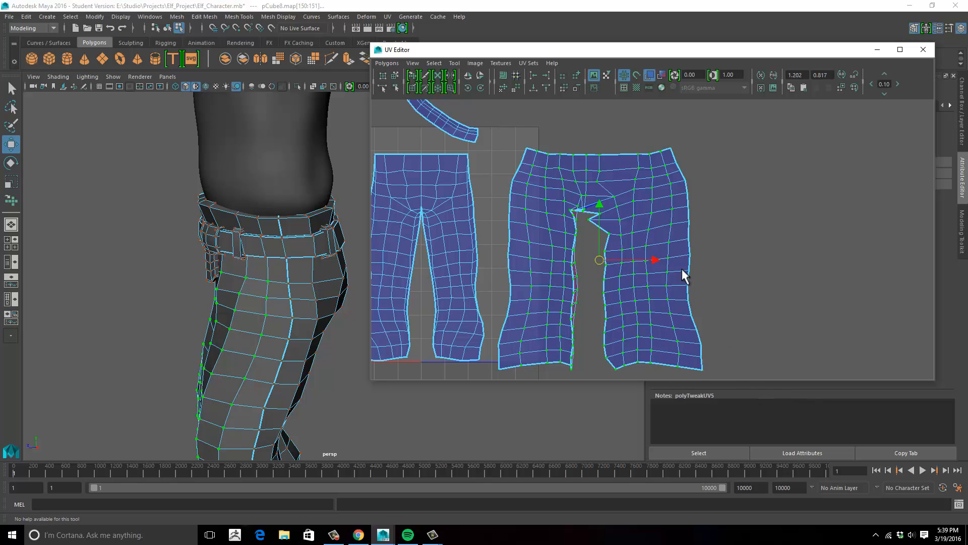
click(412, 75)
mouse_move(580, 219)
mouse_down()
mouse_move(596, 229)
mouse_move(579, 296)
mouse_move(596, 296)
mouse_move(593, 201)
mouse_move(618, 235)
mouse_move(569, 302)
mouse_move(601, 214)
mouse_move(623, 222)
mouse_up()
alt+middle_drag(787, 222, 755, 223)
scroll(599, 248, up, 8)
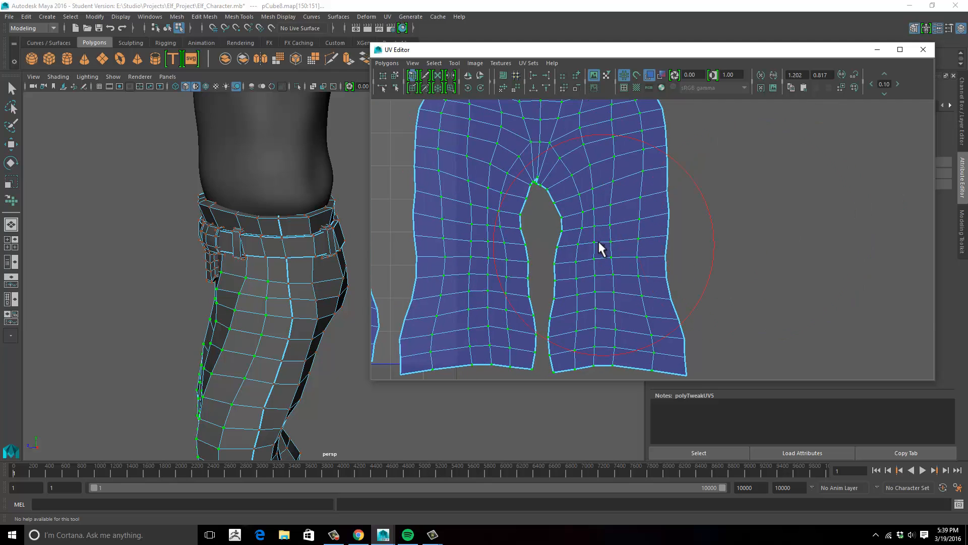
Move the overlapping crotch UVs of the wider trouser shell apart so they form a clean arch between the legs
scroll(598, 272, up, 2)
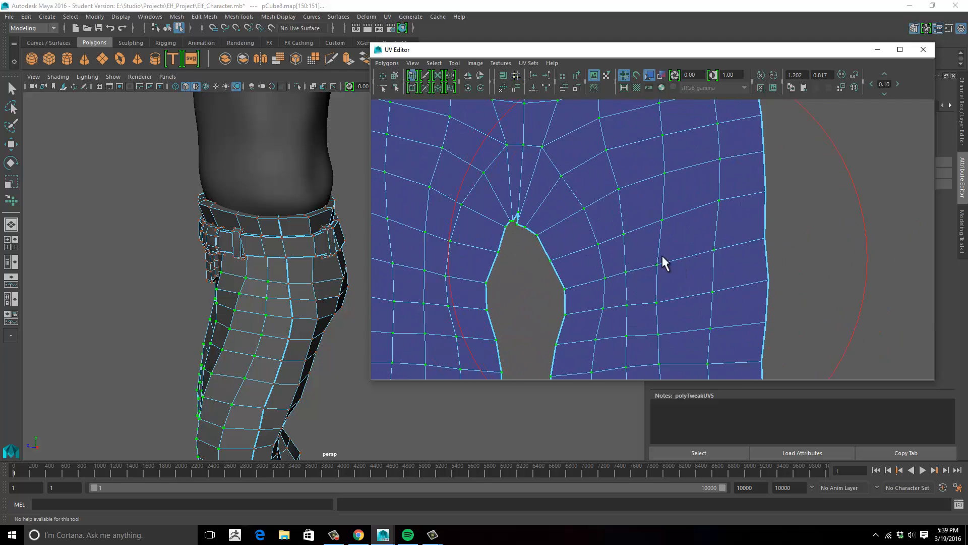
key(w)
click(518, 225)
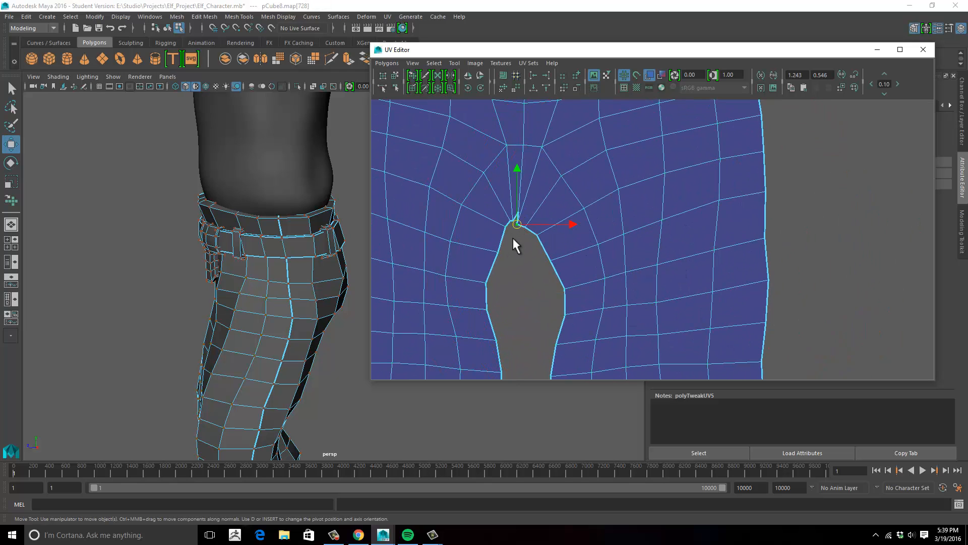
drag(512, 237, 533, 223)
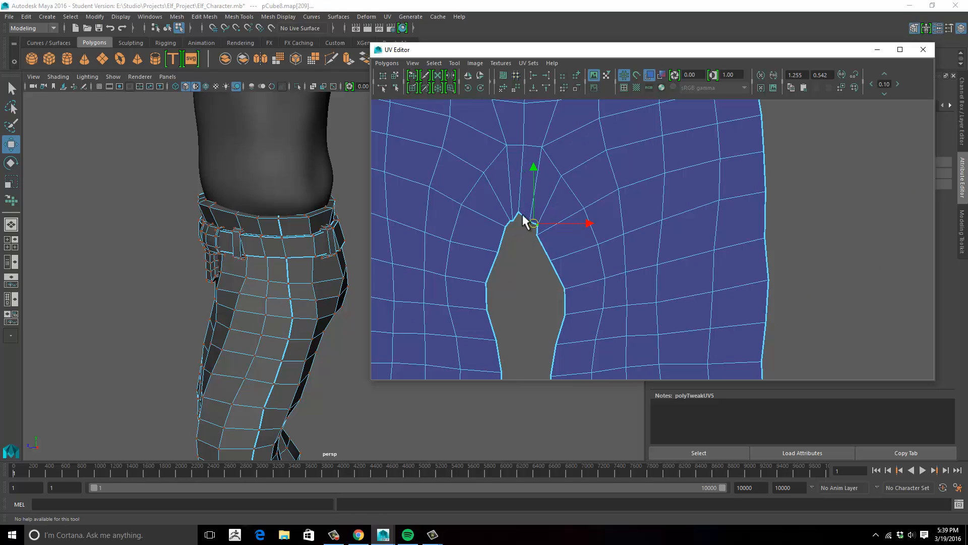
click(519, 211)
click(507, 222)
drag(508, 223, 504, 228)
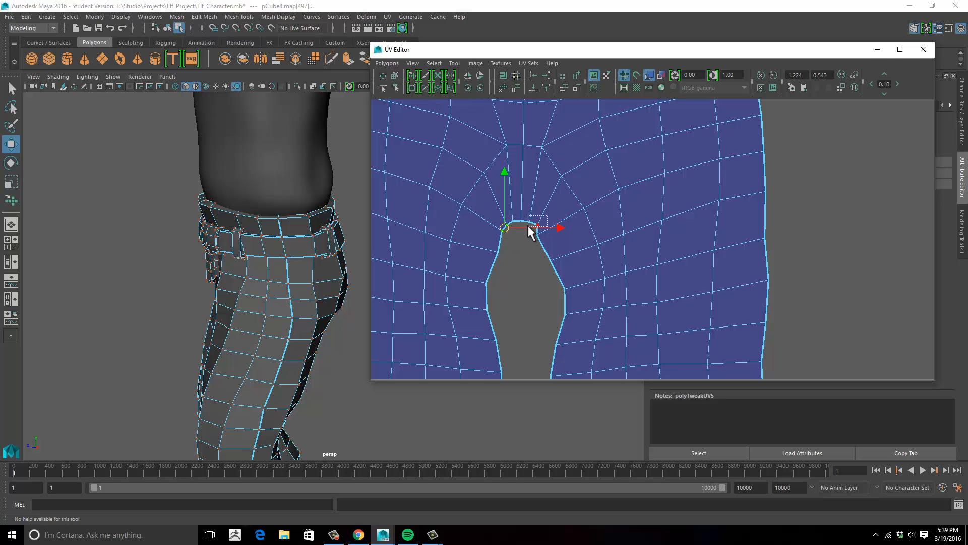
click(541, 235)
Clear the UV selection and compare the shapes and sizes of the two trouser shells
scroll(566, 251, down, 8)
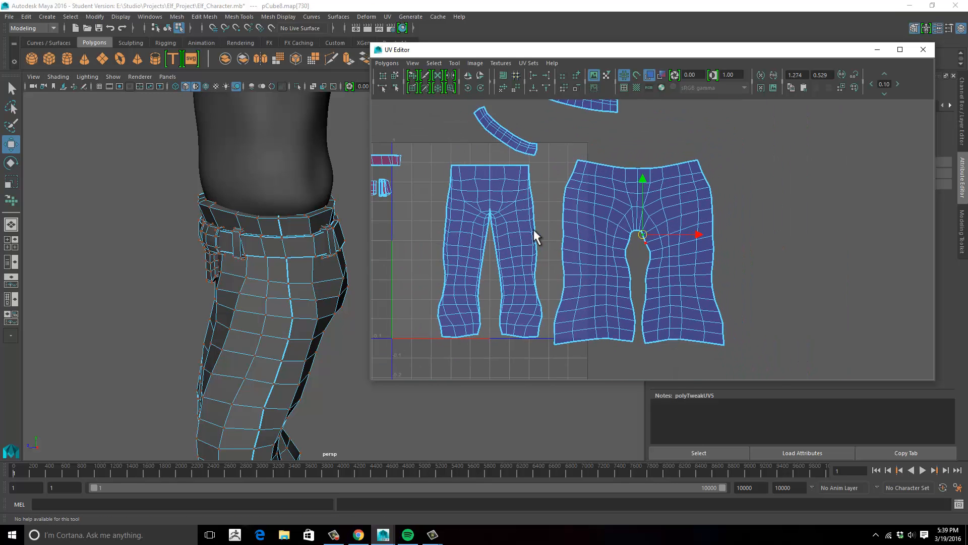
scroll(545, 203, down, 2)
click(768, 193)
scroll(794, 181, up, 3)
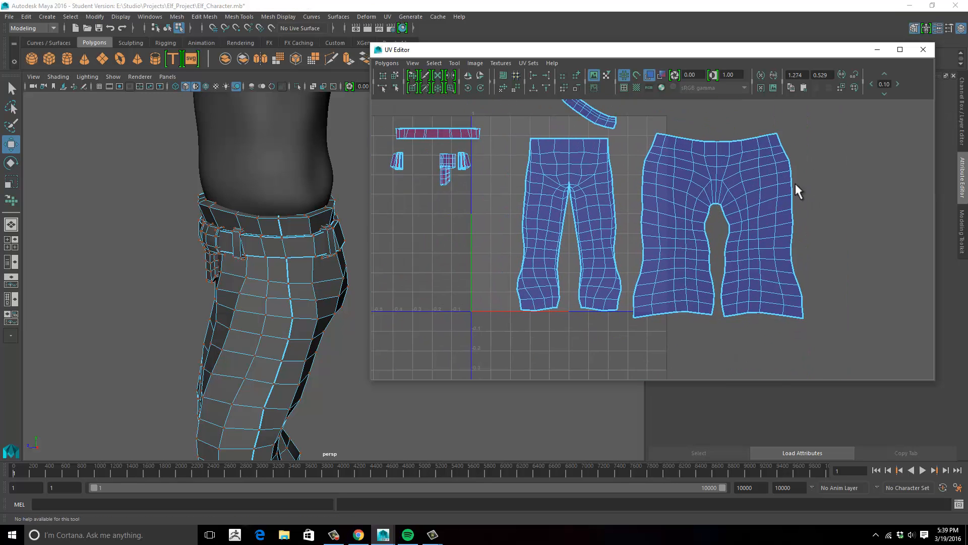
alt+middle_drag(735, 201, 596, 216)
scroll(629, 204, up, 2)
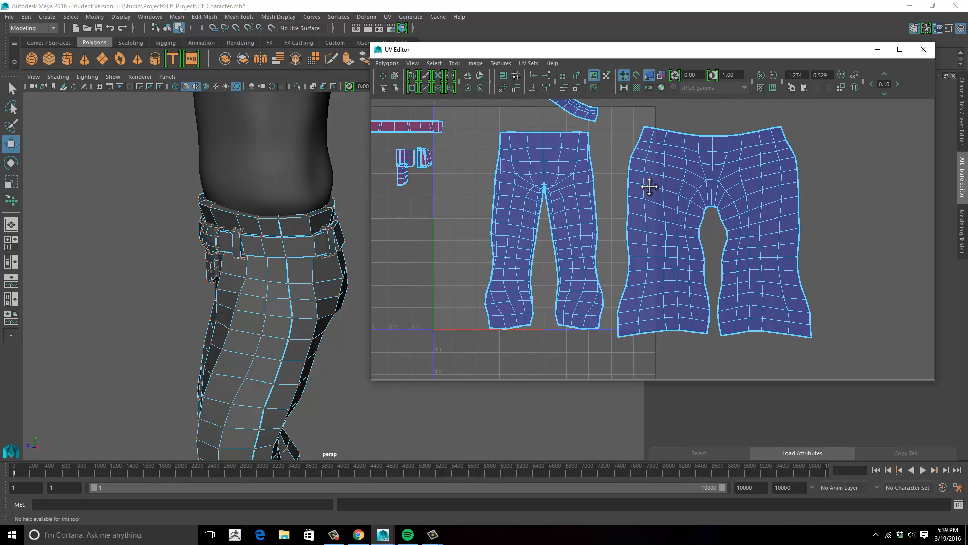
scroll(622, 206, up, 2)
scroll(620, 196, down, 2)
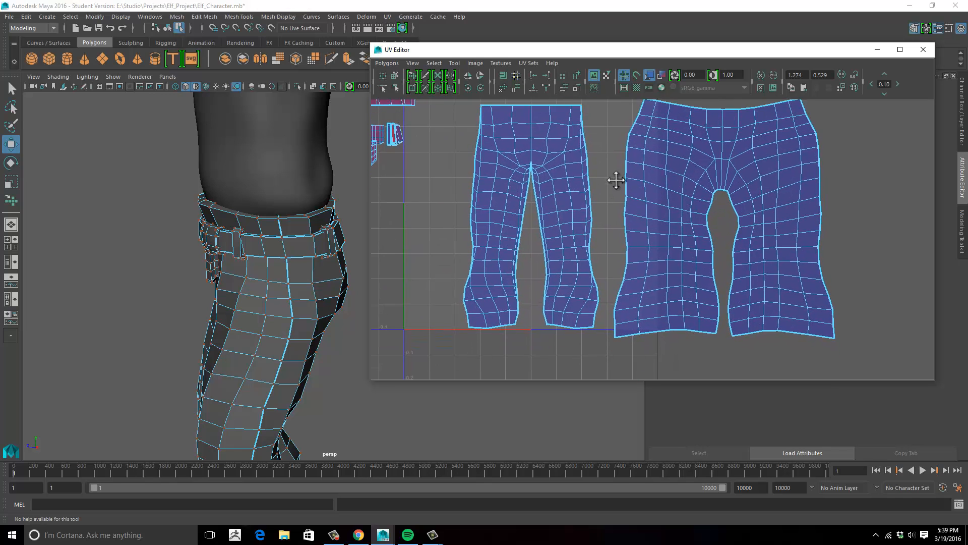
scroll(625, 194, up, 2)
scroll(605, 199, down, 2)
scroll(578, 167, up, 2)
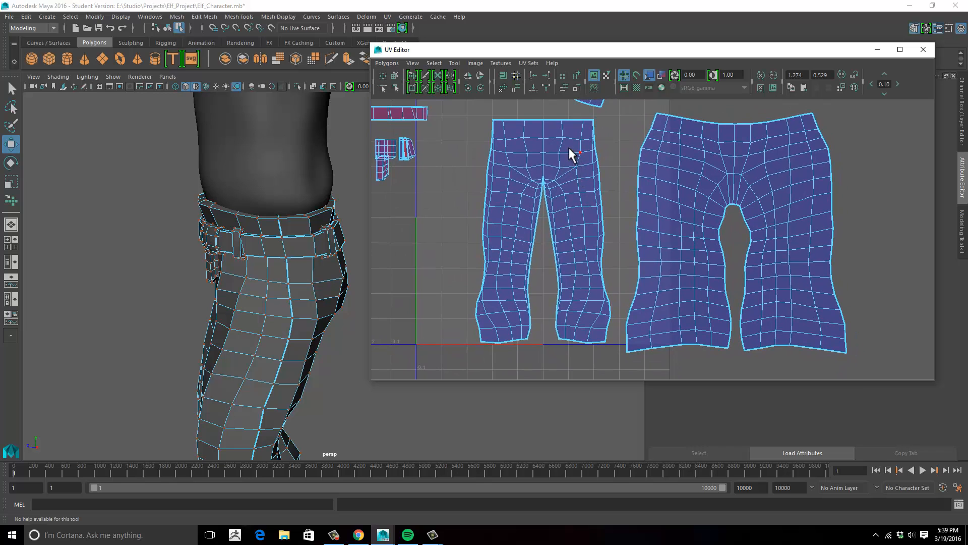
alt+middle_drag(559, 163, 559, 163)
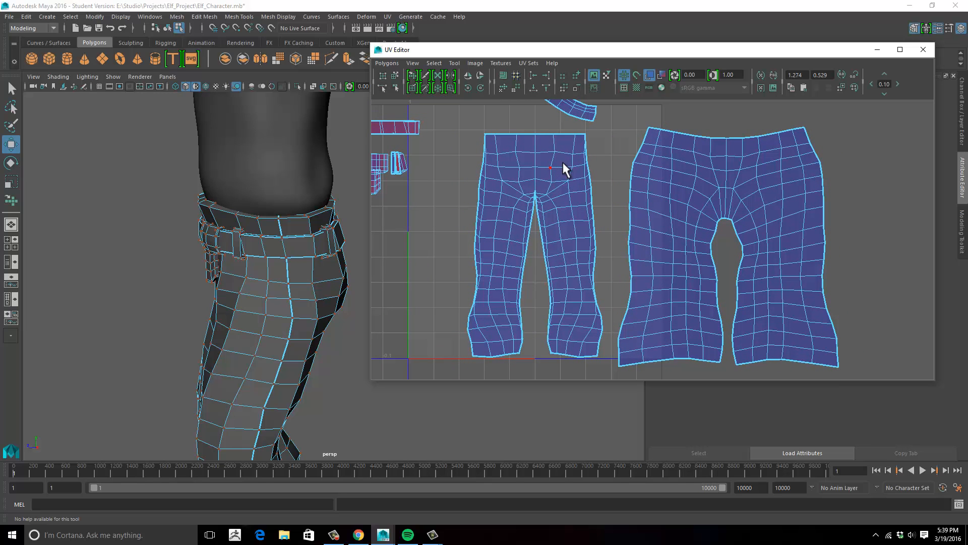
scroll(566, 167, up, 3)
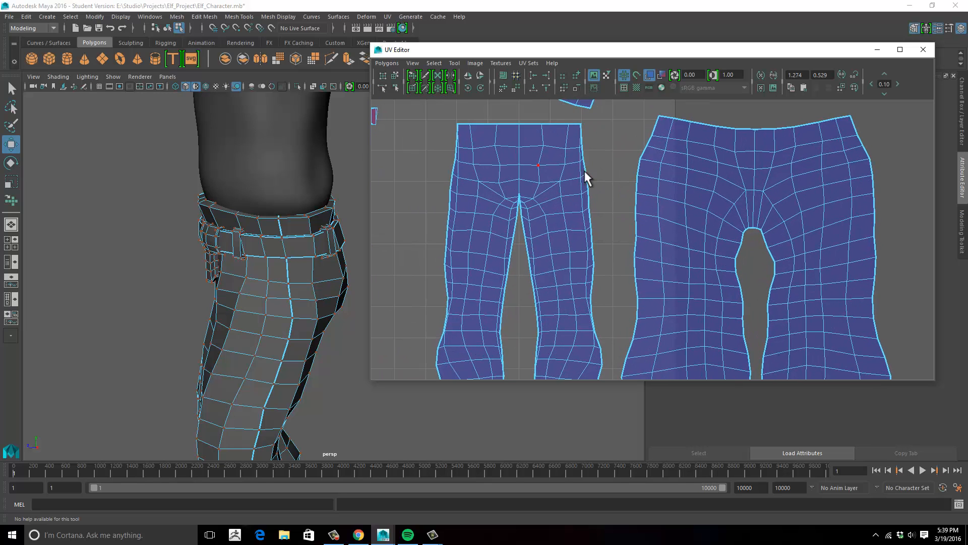
Switch to edge selection and select the outer seam edge loop of the narrower trouser shell
right_click(577, 154)
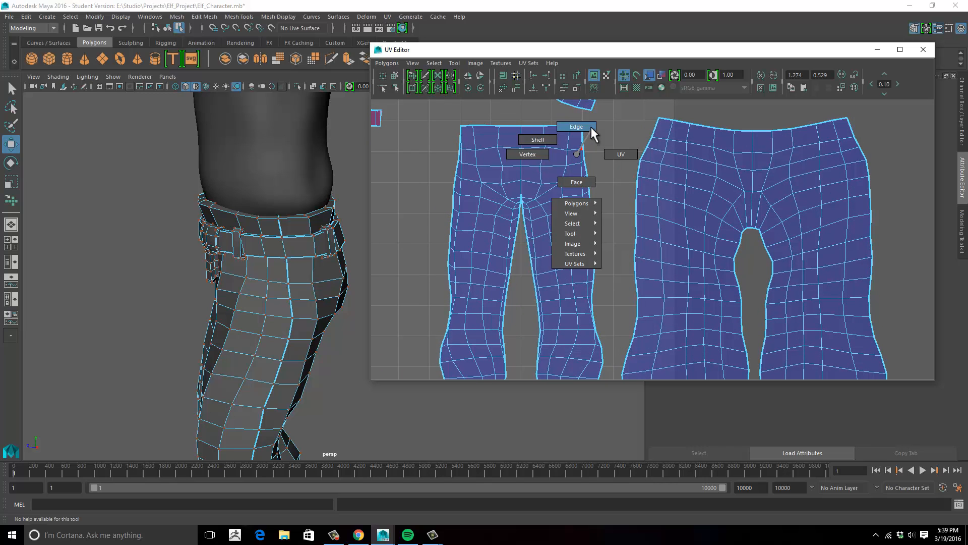
right_drag(591, 127, 588, 140)
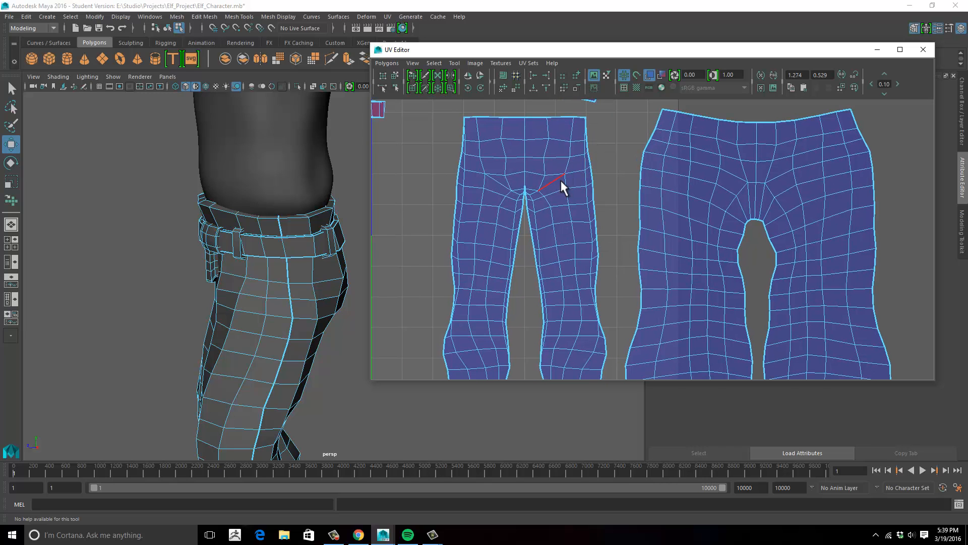
alt+middle_drag(561, 186, 576, 154)
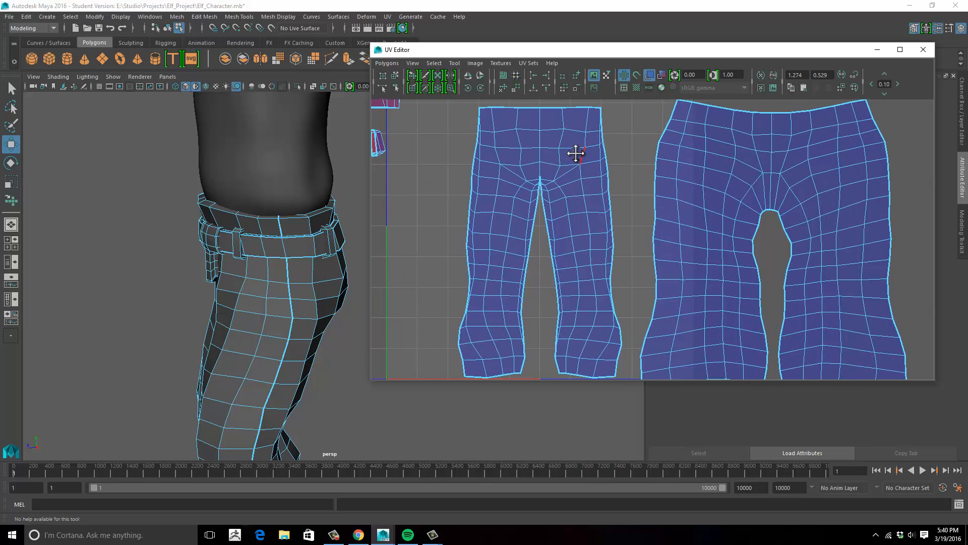
right_drag(578, 151, 589, 129)
double_click(605, 150)
alt+middle_drag(626, 165, 612, 162)
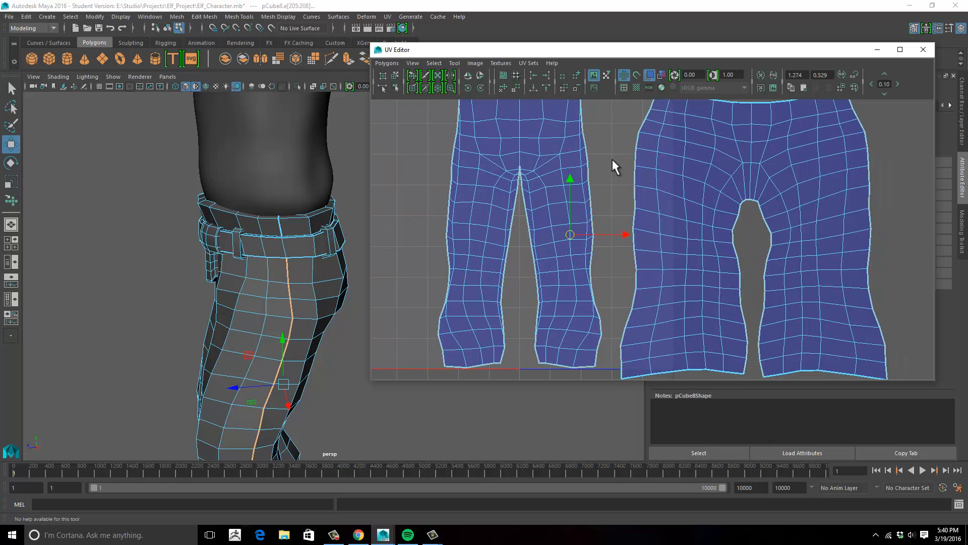
Switch to UV selection and keep only the narrower trouser shell's outline selected, excluding the wider shell and the belt pieces
right_drag(580, 167, 659, 170)
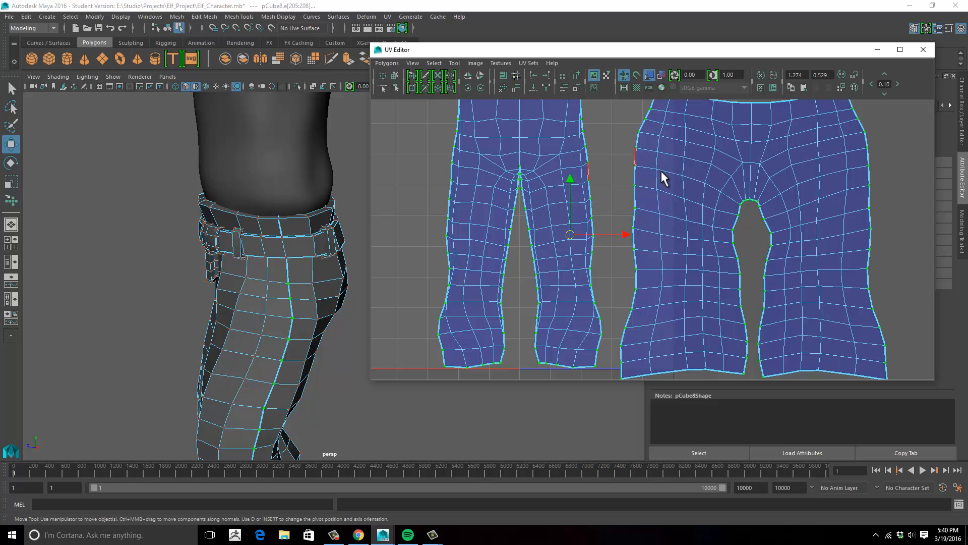
scroll(650, 192, down, 6)
alt+middle_drag(664, 212, 668, 166)
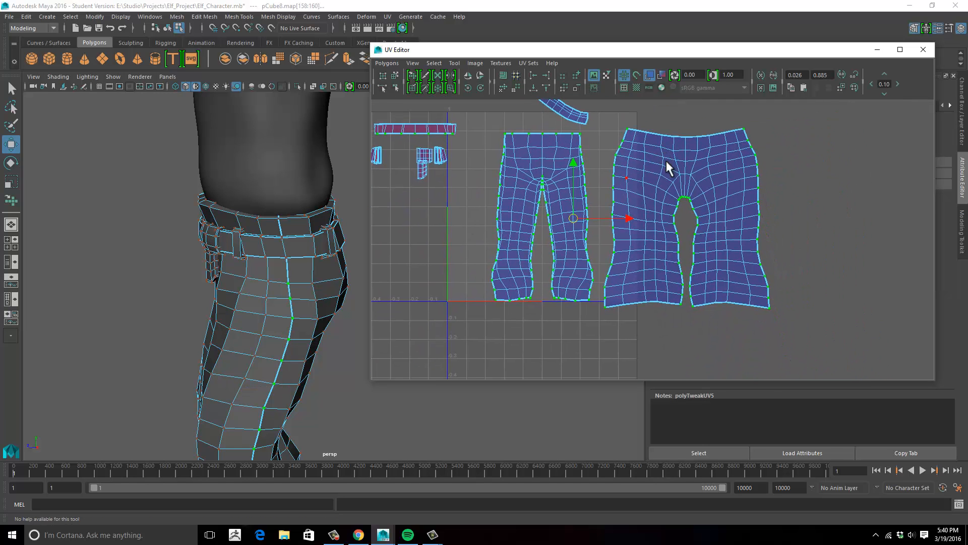
ctrl+drag(788, 109, 600, 326)
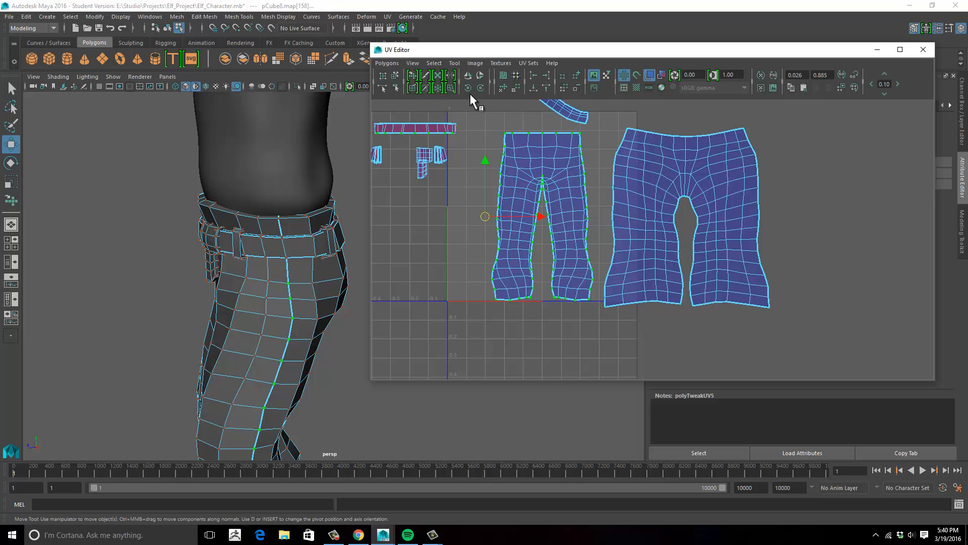
alt+middle_drag(447, 186, 652, 217)
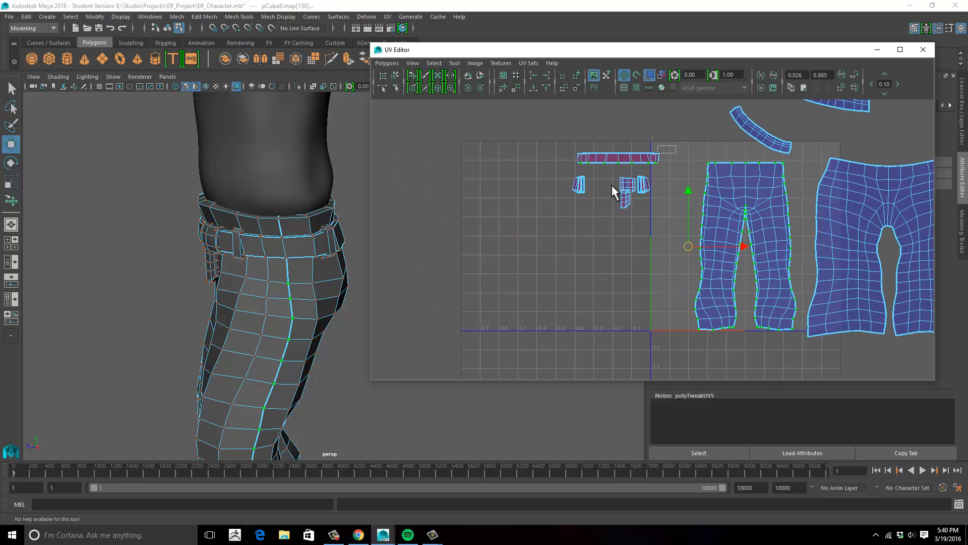
alt+middle_drag(596, 202, 499, 135)
scroll(575, 196, up, 5)
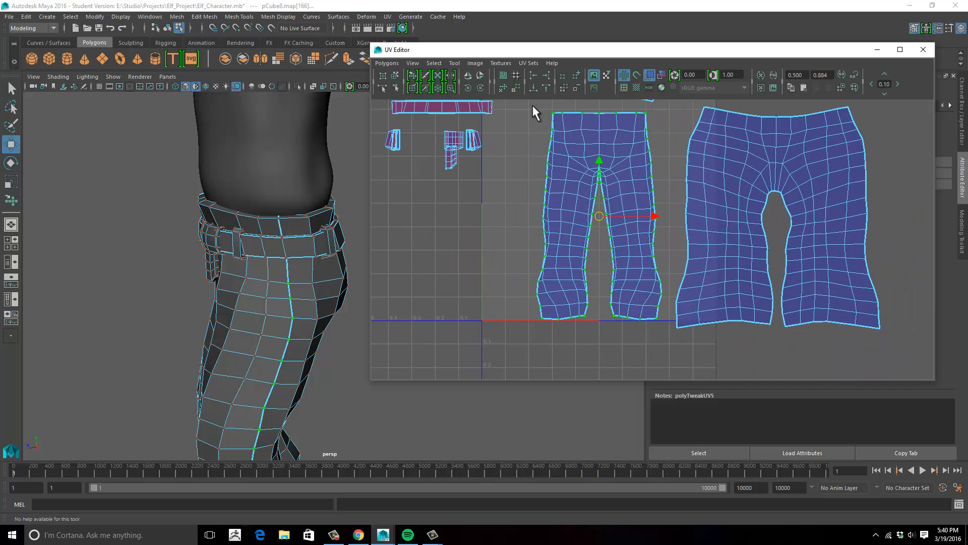
Unfold the narrower trouser shell with the Unfold UV tool
click(412, 76)
mouse_move(610, 145)
mouse_down()
mouse_move(599, 177)
mouse_move(599, 262)
mouse_move(601, 144)
mouse_move(603, 218)
mouse_move(606, 201)
mouse_up()
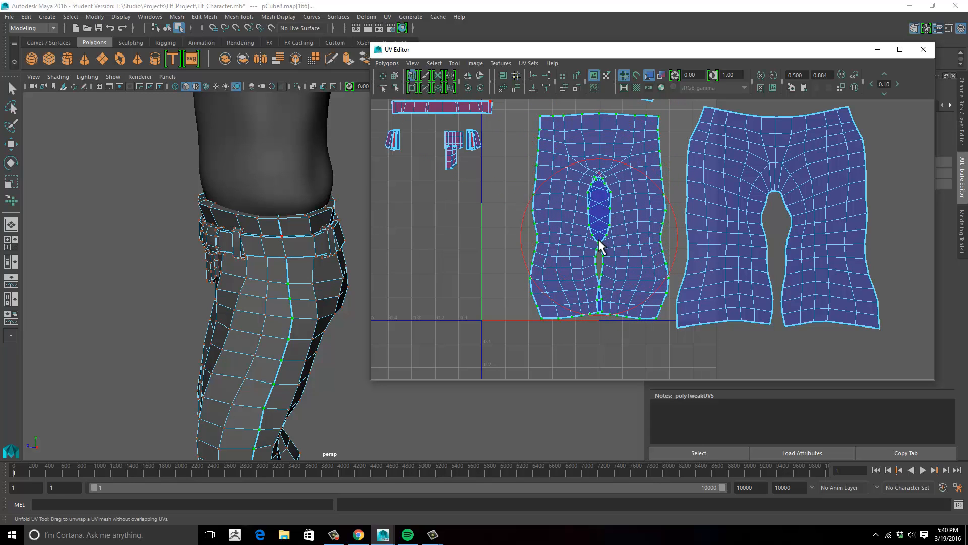
alt+right_drag(554, 157, 523, 169)
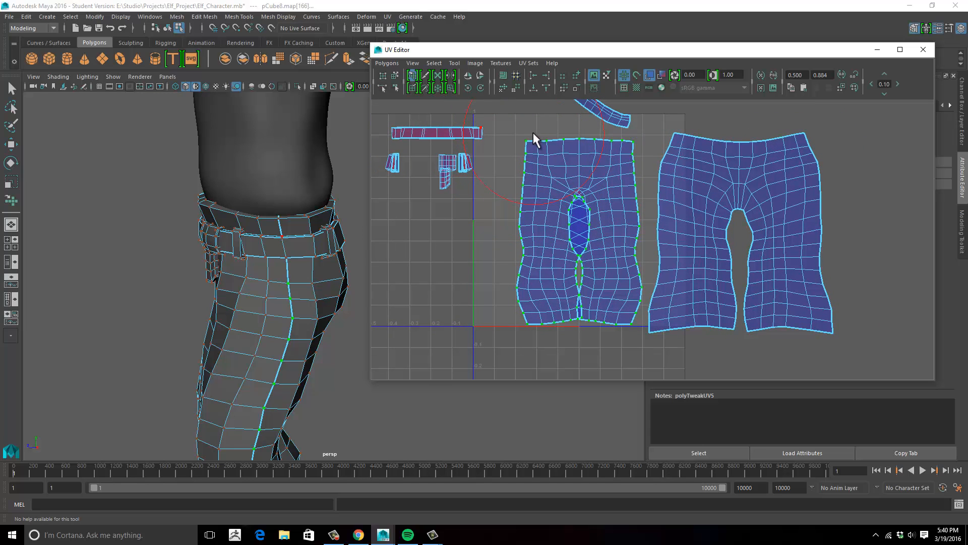
alt+middle_drag(537, 130, 559, 123)
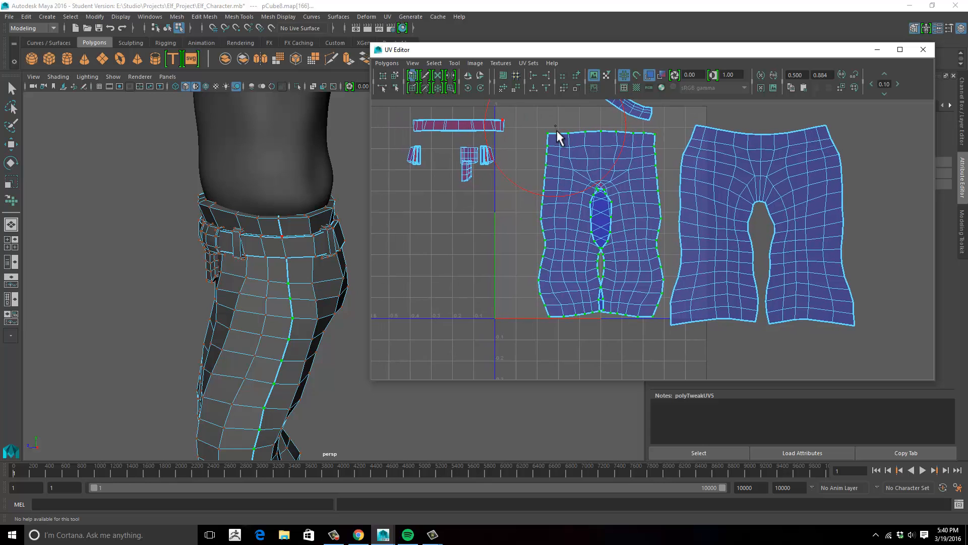
alt+middle_drag(574, 159, 595, 157)
Narrow the UV Editor window, turn the model to face front, and select one half of the trousers in the viewport
drag(374, 201, 394, 200)
alt+drag(336, 228, 373, 167)
alt+right_drag(372, 163, 244, 195)
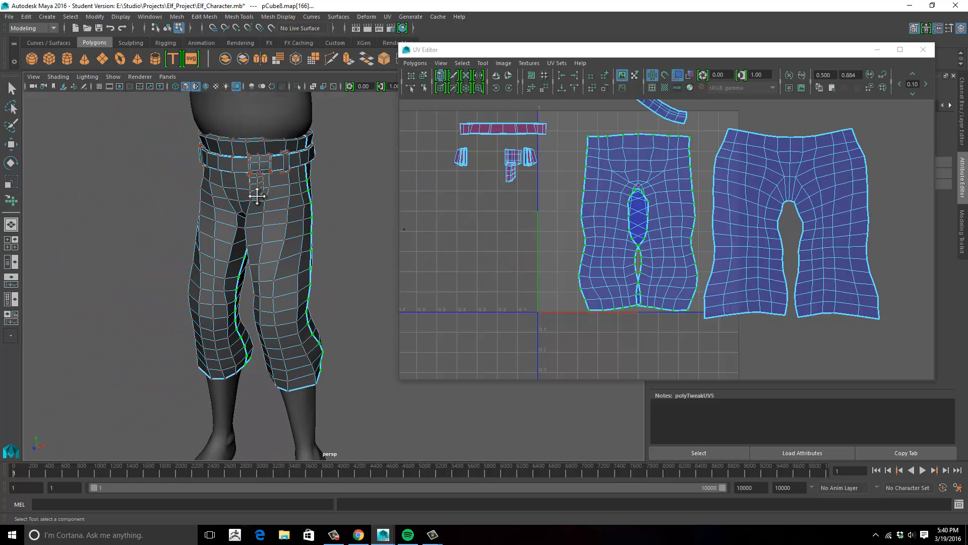
alt+middle_drag(257, 195, 275, 166)
alt+drag(291, 163, 252, 168)
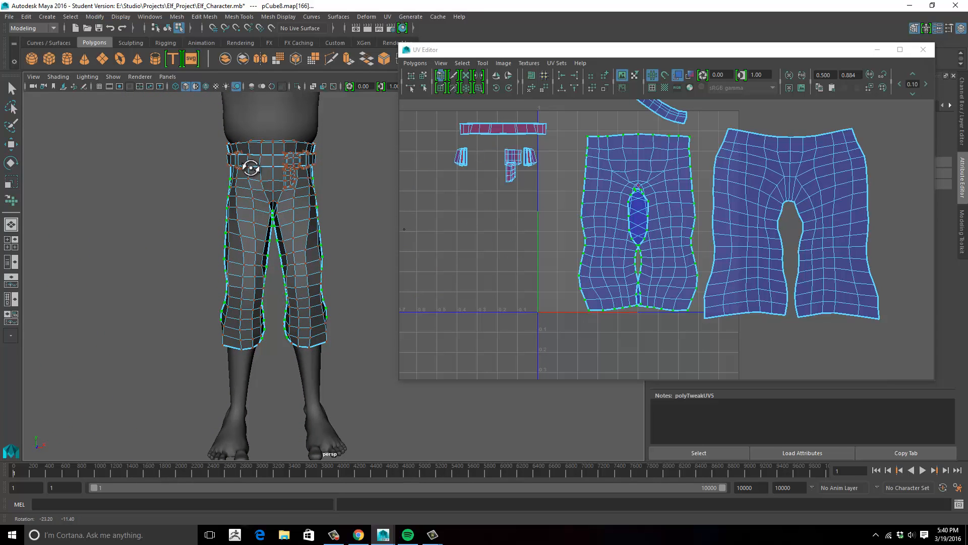
key(w)
drag(360, 119, 277, 346)
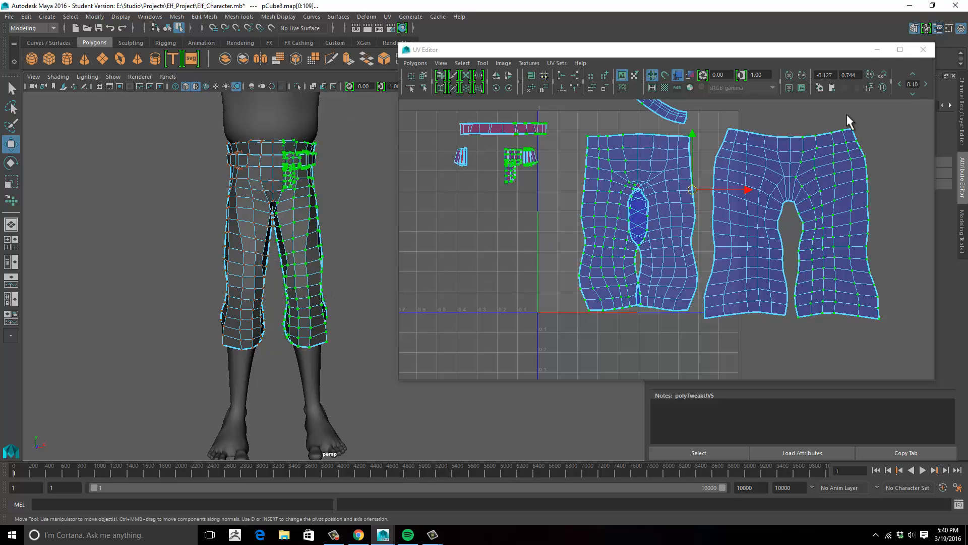
Limit the selection to one half of the narrower trouser shell and shift that half sideways, away from the other leg
ctrl+drag(774, 115, 914, 365)
alt+middle_drag(673, 217, 669, 220)
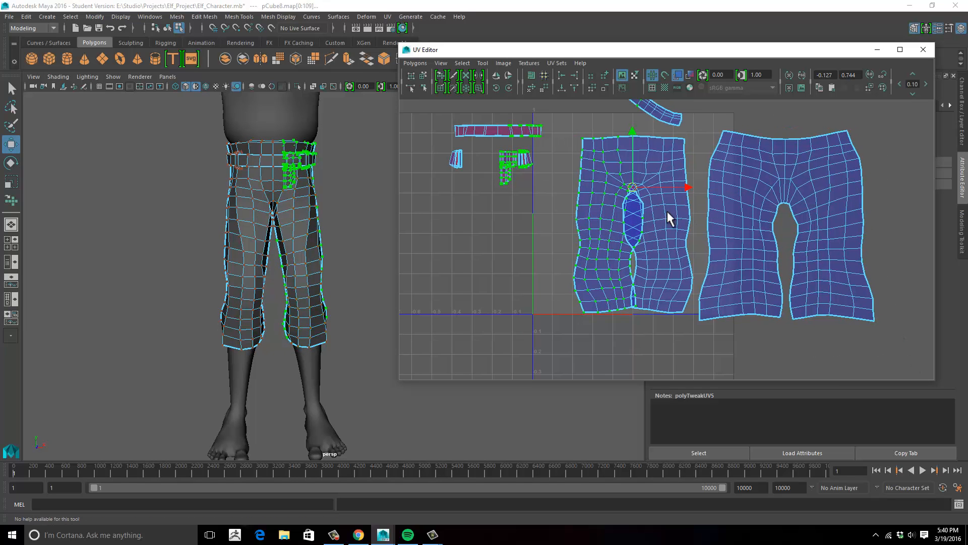
mouse_move(688, 188)
mouse_down()
mouse_move(663, 188)
mouse_move(687, 187)
mouse_up()
ctrl+drag(568, 113, 434, 199)
drag(722, 186, 694, 186)
Move the stray crotch UVs of the narrower trouser shell horizontally onto the shifted leg to remove the overlap
alt+middle_drag(684, 193, 664, 204)
alt+right_drag(661, 205, 744, 198)
alt+middle_drag(626, 217, 672, 220)
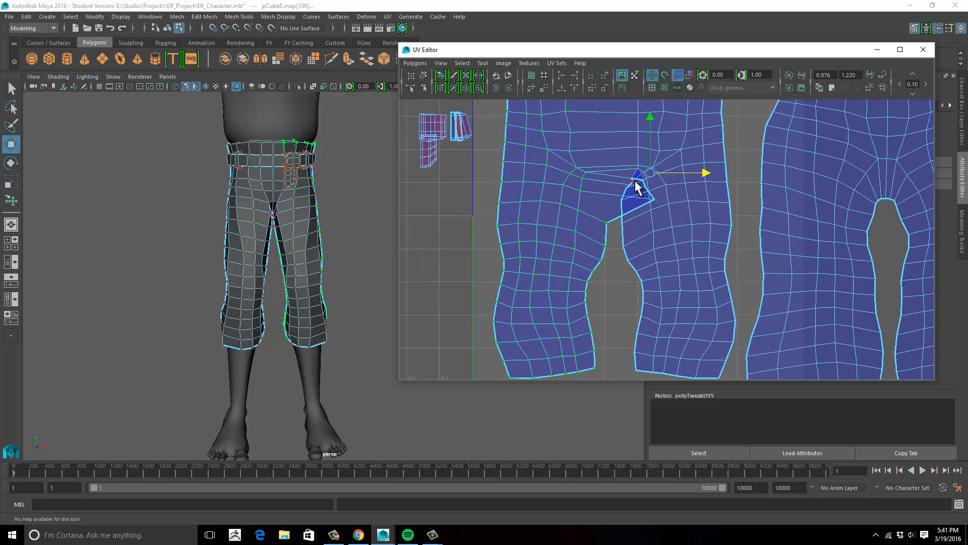
mouse_move(658, 202)
mouse_down()
mouse_move(674, 186)
mouse_move(701, 186)
mouse_move(649, 197)
mouse_up()
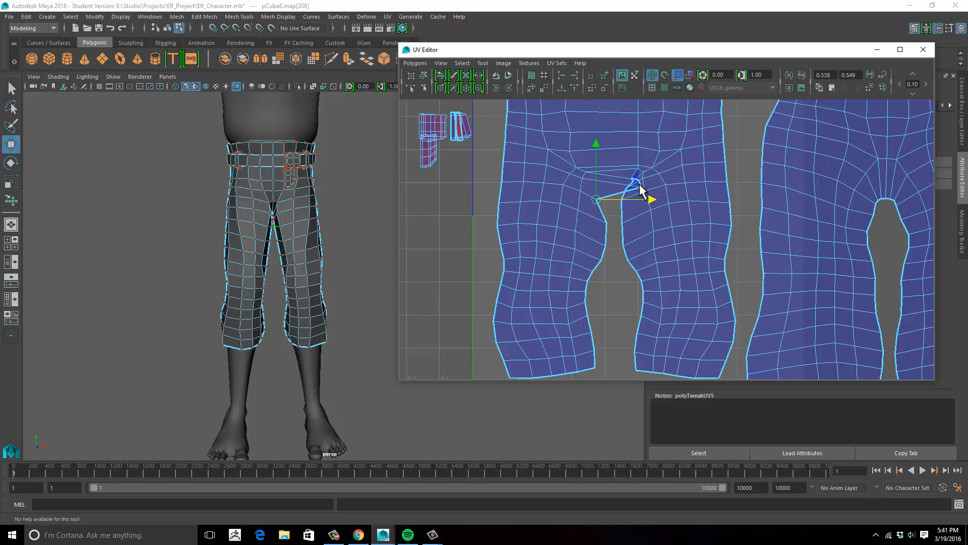
click(640, 185)
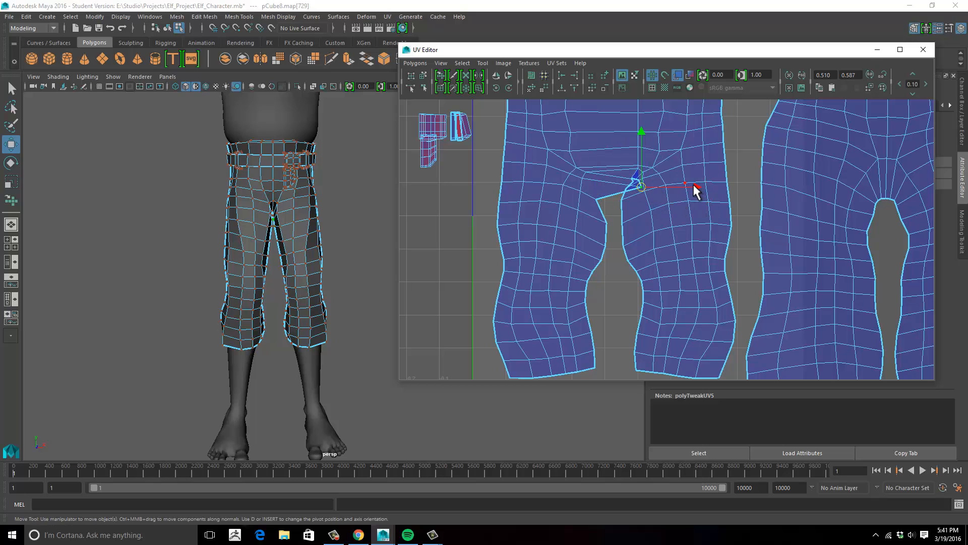
drag(693, 186, 647, 186)
click(637, 180)
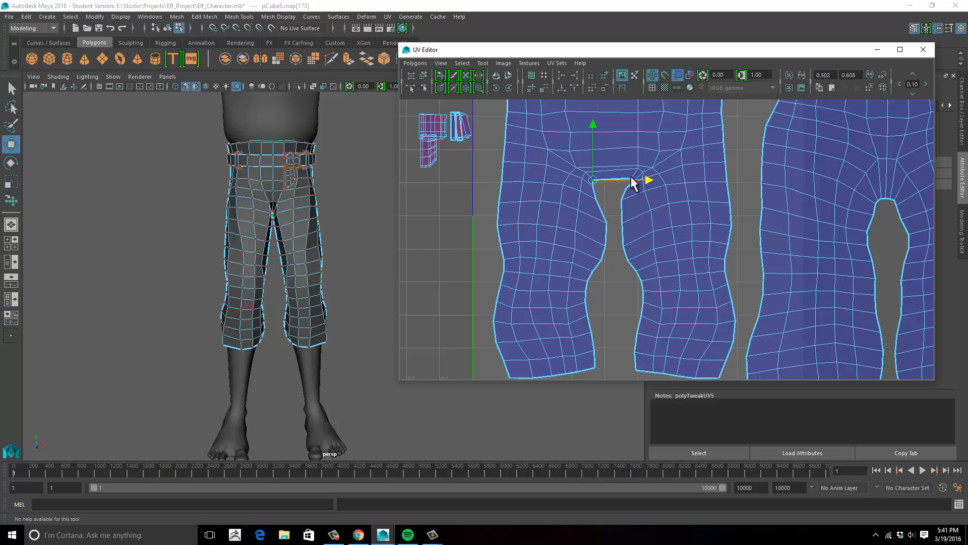
Select all UVs of the narrower trouser shell except those along its two outer side borders
scroll(634, 198, down, 4)
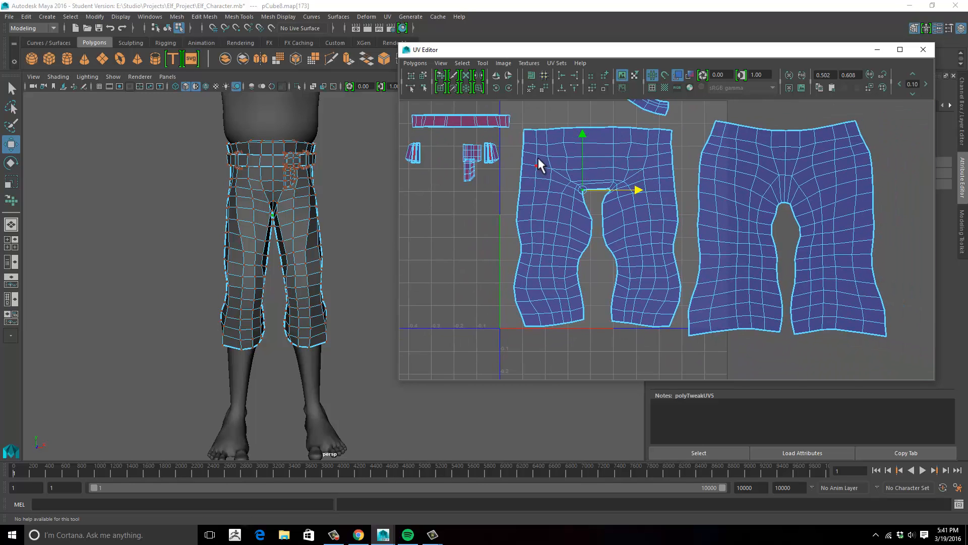
right_drag(539, 159, 575, 156)
drag(519, 123, 523, 269)
drag(523, 326, 523, 328)
shift+drag(684, 122, 679, 335)
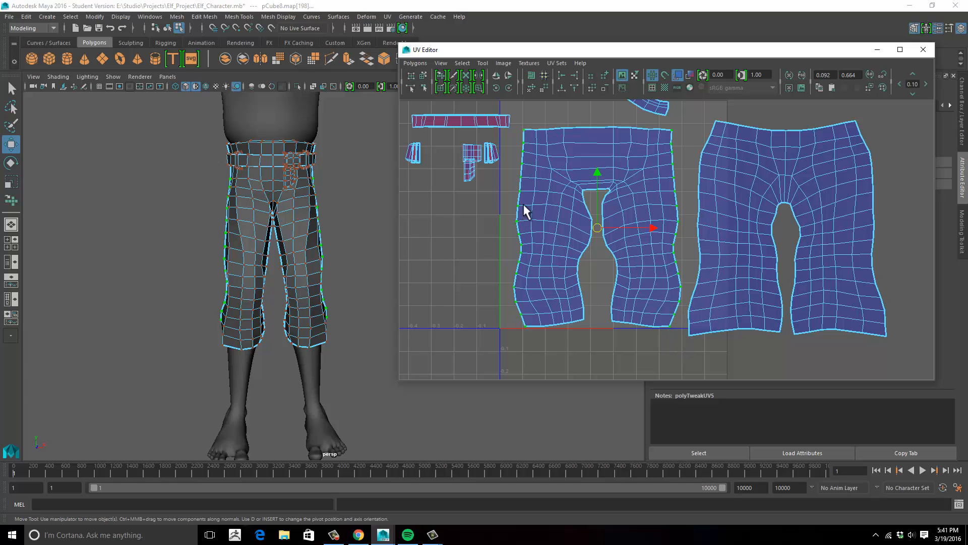
shift+drag(514, 116, 683, 350)
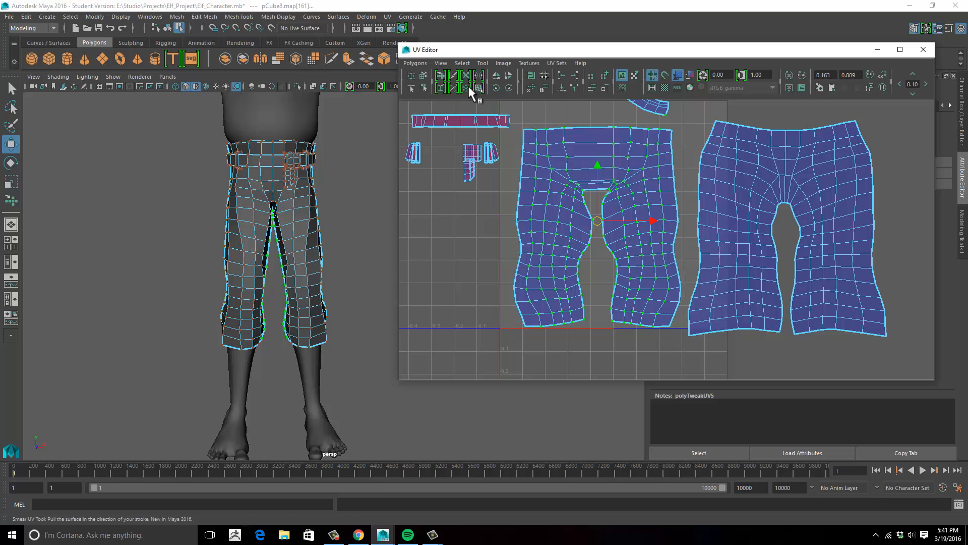
Unfold the selected UVs of the narrower trouser shell with the Unfold UV tool to spread the crotch area
click(440, 75)
mouse_move(605, 179)
mouse_down()
mouse_move(594, 232)
mouse_move(603, 264)
mouse_move(590, 176)
mouse_move(566, 271)
mouse_move(615, 250)
mouse_move(603, 201)
mouse_move(601, 231)
mouse_up()
alt+middle_drag(720, 176, 724, 235)
alt+right_drag(723, 235, 580, 222)
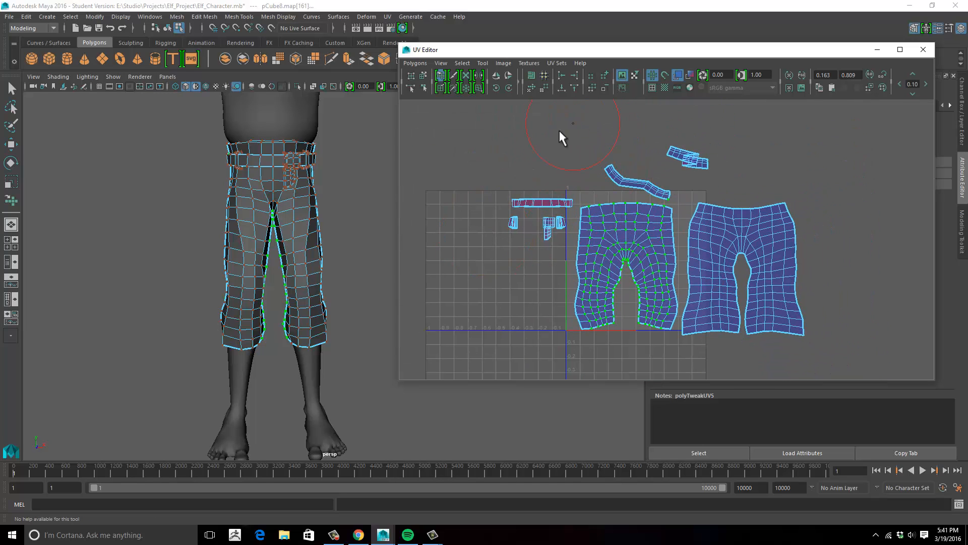
alt+middle_drag(590, 226, 601, 202)
key(w)
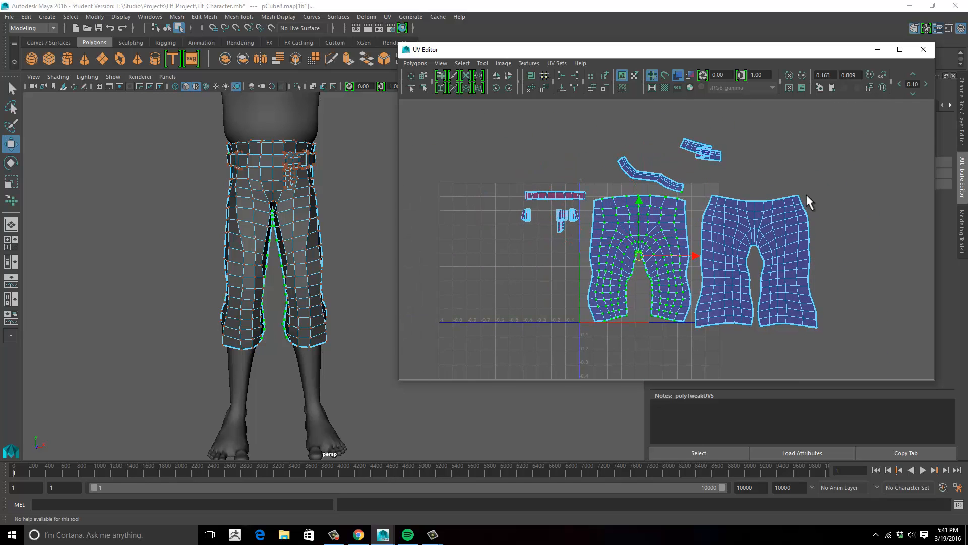
Select the bent waistband shell above the narrower trouser shell and unfold it into an even curve
alt+middle_drag(757, 178, 728, 179)
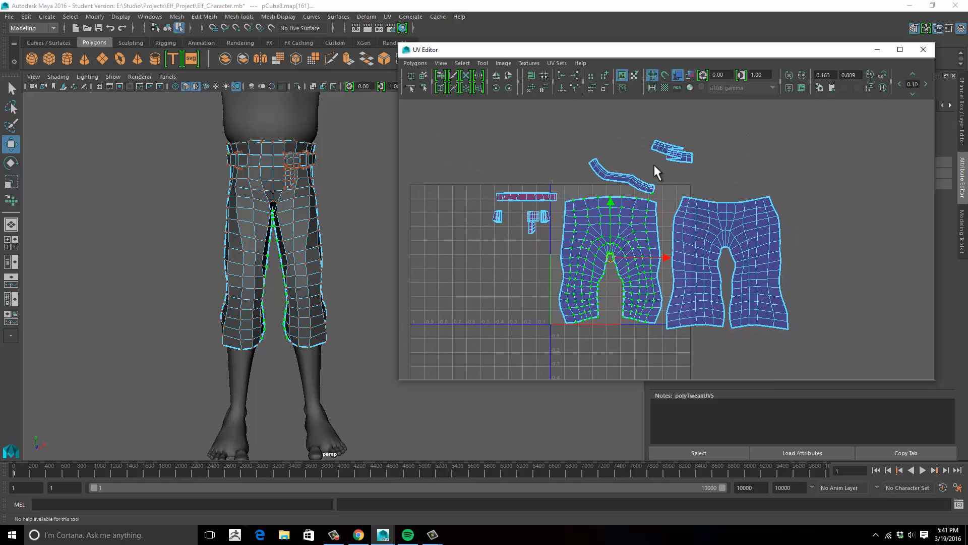
scroll(640, 167, up, 2)
drag(550, 137, 661, 193)
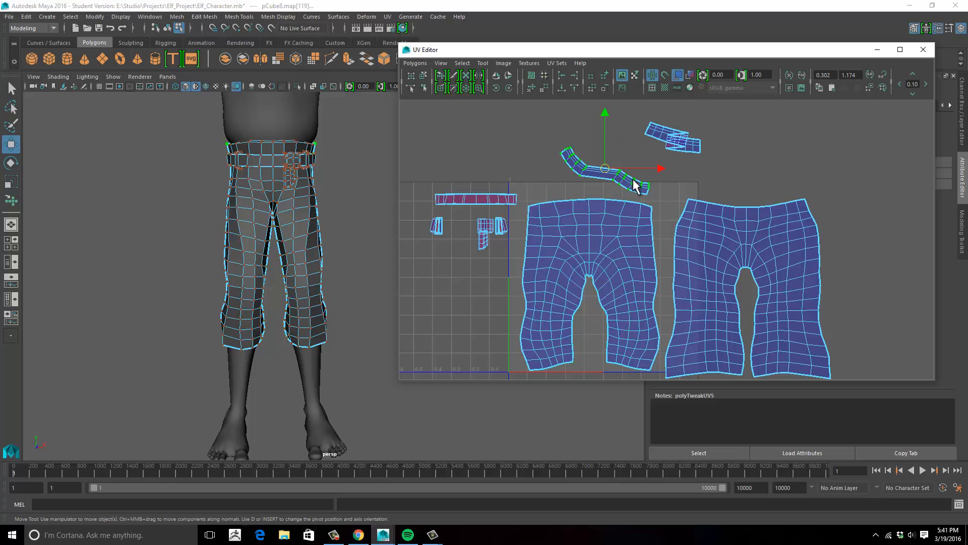
right_drag(634, 185, 648, 185)
key(ctrl+z)
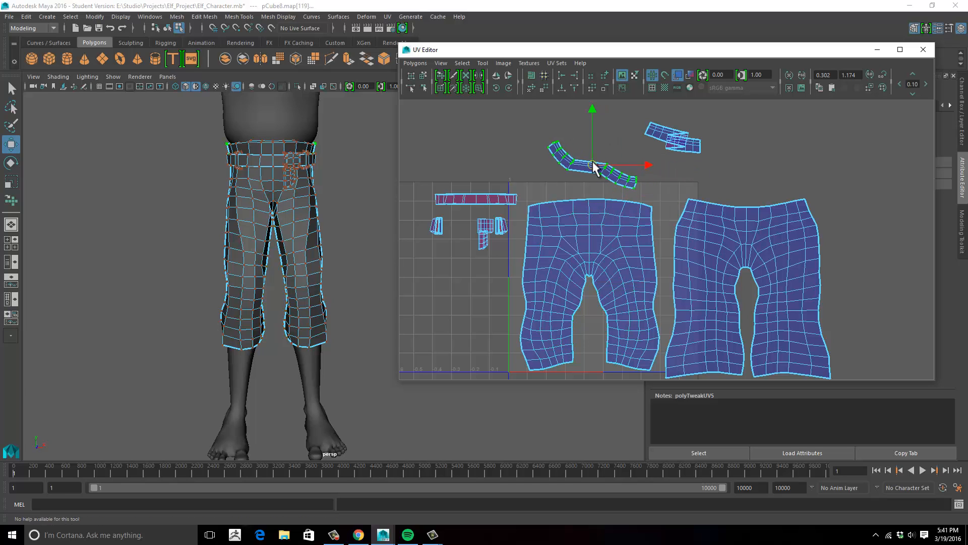
click(441, 75)
mouse_move(561, 146)
mouse_down()
mouse_move(565, 160)
mouse_move(626, 156)
mouse_move(625, 166)
mouse_move(641, 151)
mouse_move(641, 136)
mouse_up()
Rotate the unfolded waistband shell level, lower it to just above the narrower trouser shell, and enlarge it slightly
key(e)
key(r)
key(e)
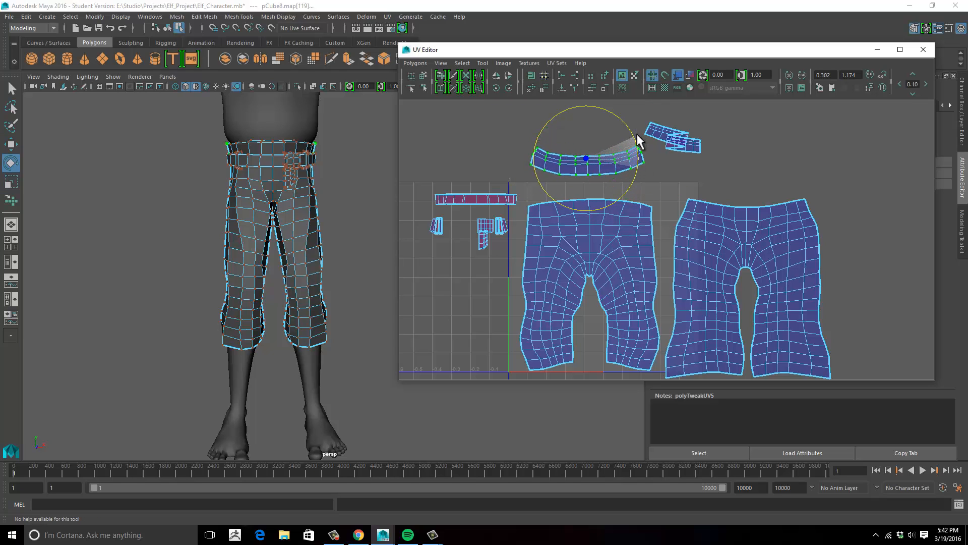
key(w)
drag(589, 101, 589, 123)
key(e)
key(r)
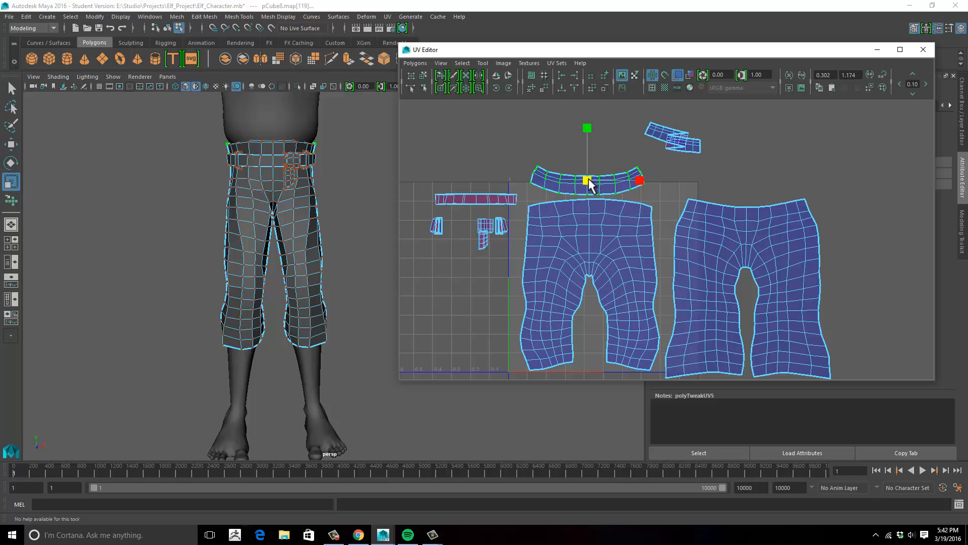
drag(585, 182, 594, 186)
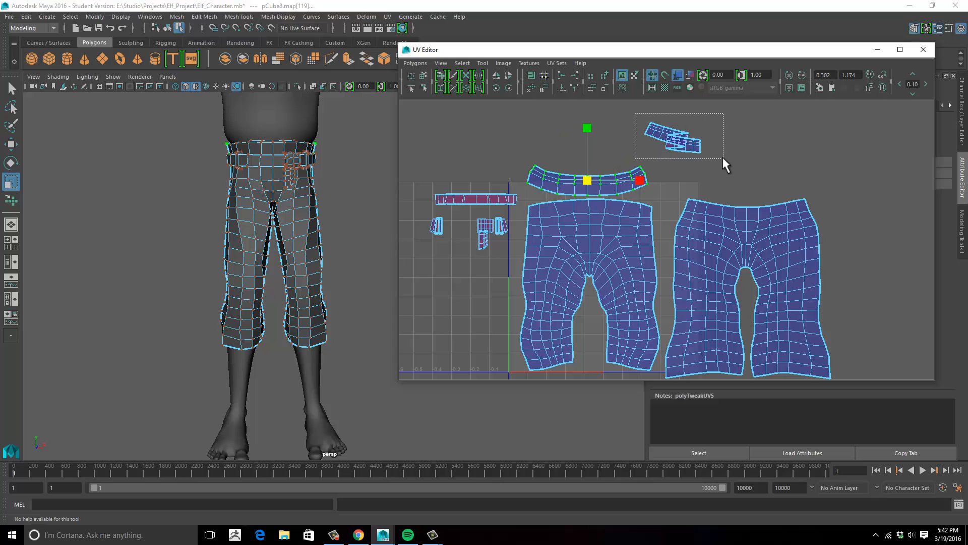
Select the overlapping second waistband shell and unfold it with the Unfold UV tool
drag(721, 155, 648, 152)
click(441, 76)
alt+middle_drag(750, 166, 642, 152)
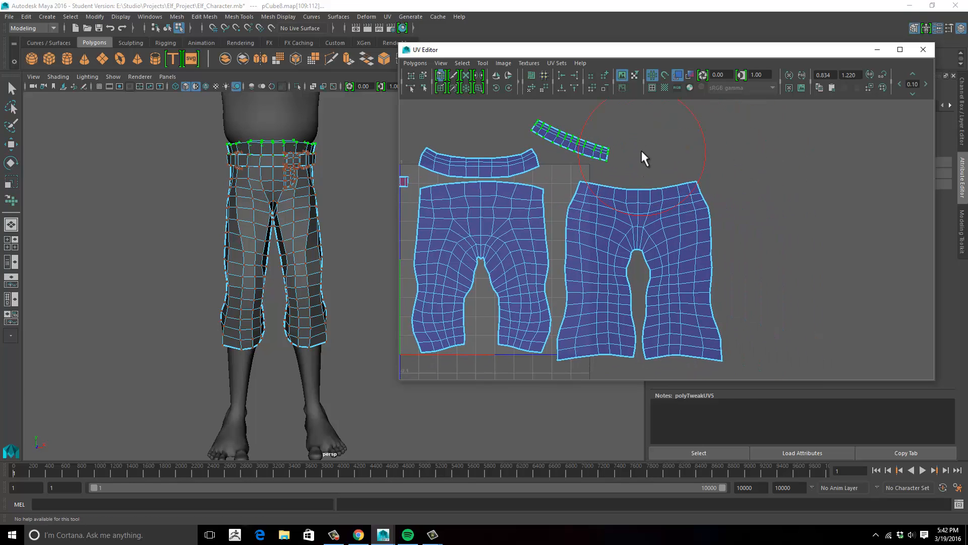
Move the second waistband shell over the wider trouser shell and rotate it level
key(w)
drag(569, 145, 690, 143)
key(e)
key(r)
key(e)
Enlarge the second waistband shell to about the waist width of the wider trouser shell and lower it to just above that shell
key(r)
drag(635, 162, 673, 160)
key(w)
drag(632, 112, 637, 123)
key(e)
key(r)
drag(639, 167, 642, 162)
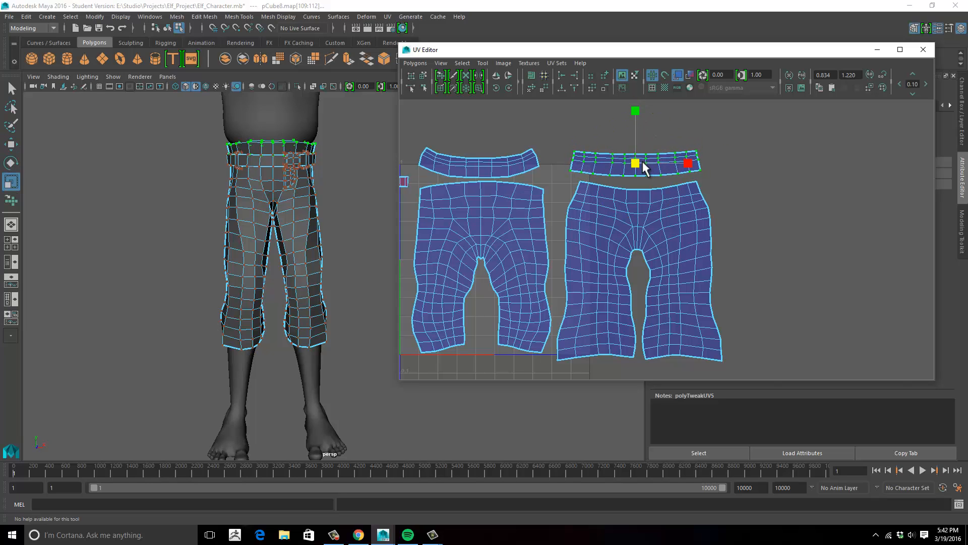
key(w)
Examine how the belt, buckle and belt loops sit on the trousers model in close-up
alt+right_drag(552, 205, 729, 199)
alt+middle_drag(604, 207, 769, 228)
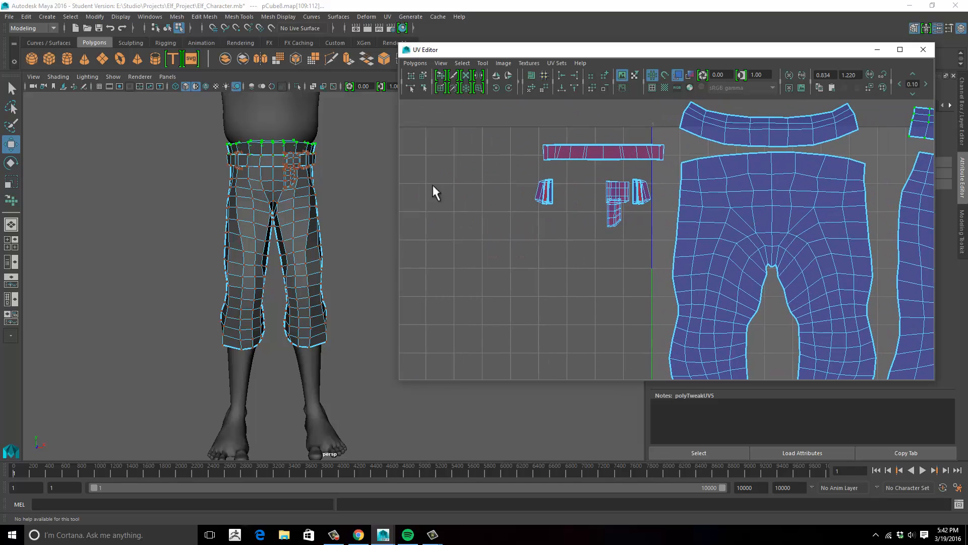
right_drag(288, 180, 325, 156)
click(310, 191)
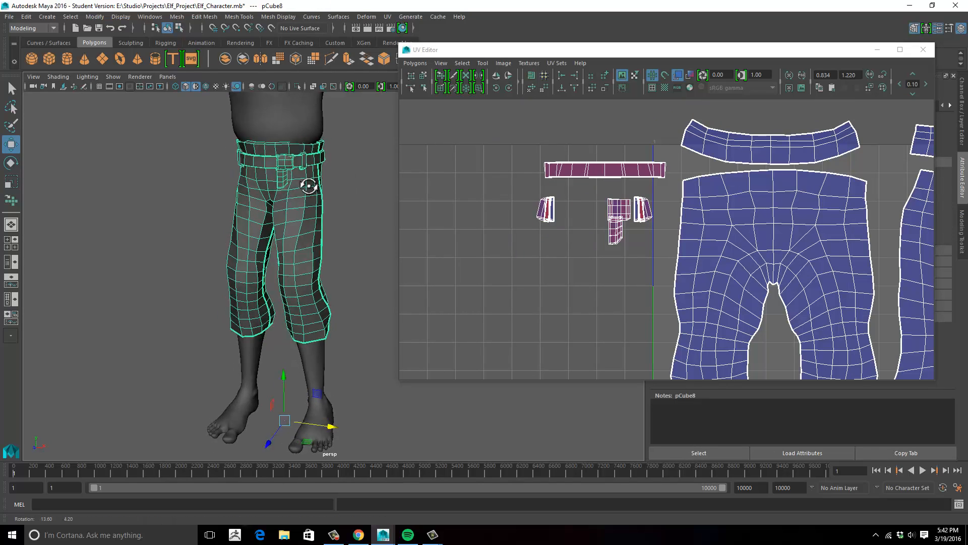
alt+drag(303, 181, 339, 209)
scroll(334, 193, up, 3)
alt+middle_drag(334, 193, 342, 271)
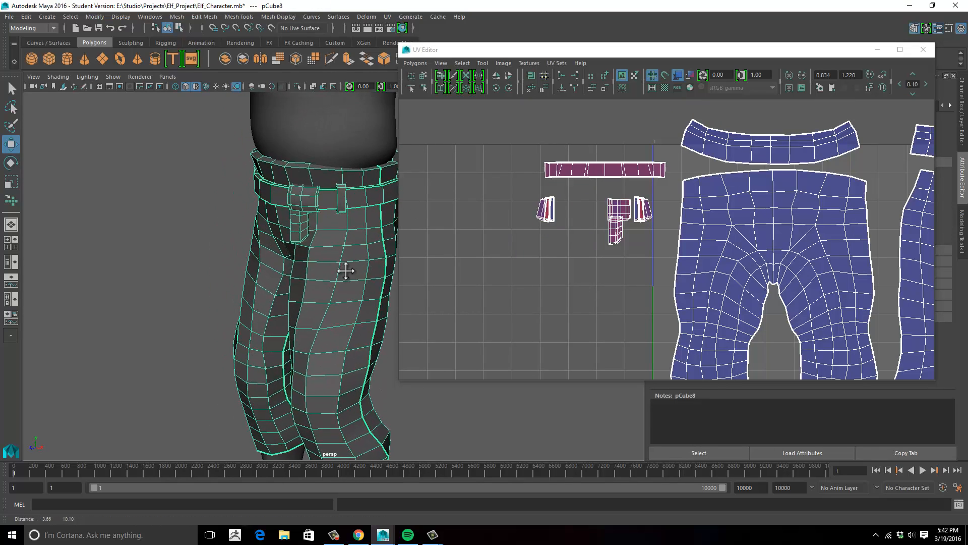
scroll(346, 210, up, 3)
alt+drag(346, 210, 318, 167)
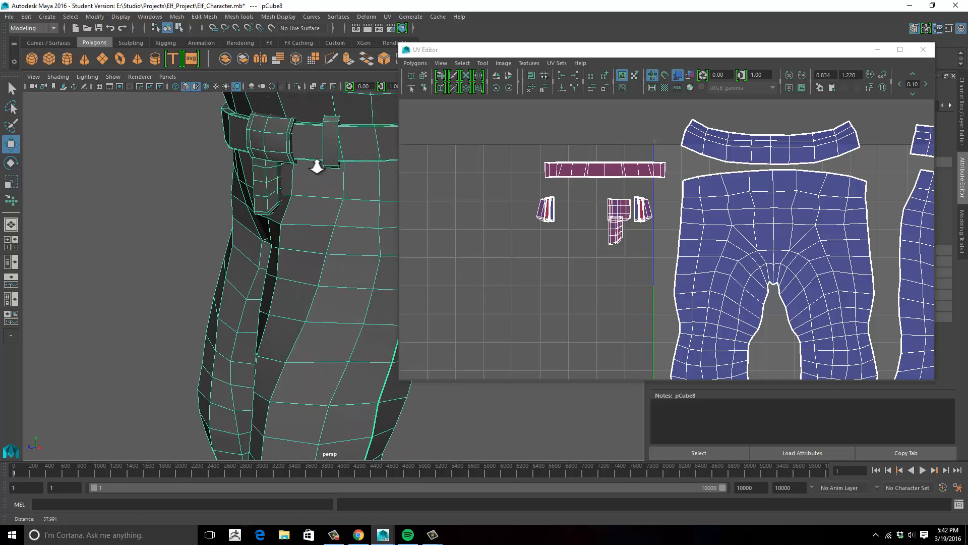
alt+right_drag(318, 167, 318, 195)
alt+drag(318, 195, 347, 248)
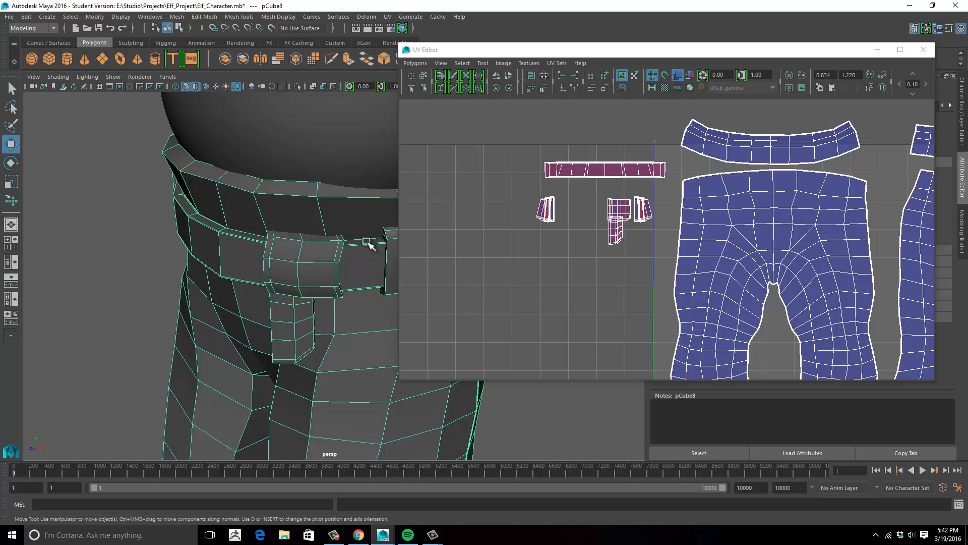
Pick the belt's upper edge beside the buckle on the model and inspect the belt from underneath
right_drag(368, 245, 356, 237)
click(346, 252)
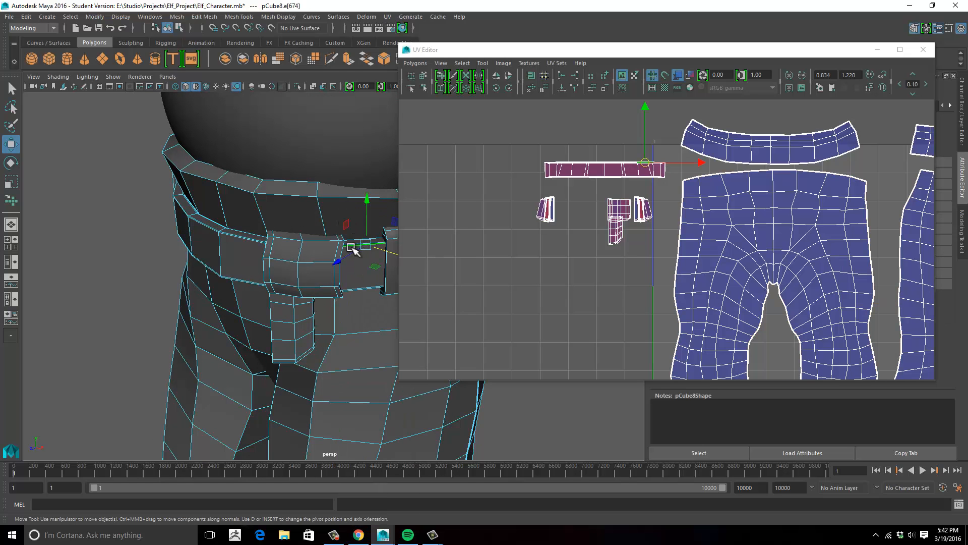
alt+drag(346, 255, 270, 224)
scroll(222, 178, up, 3)
alt+drag(226, 175, 146, 147)
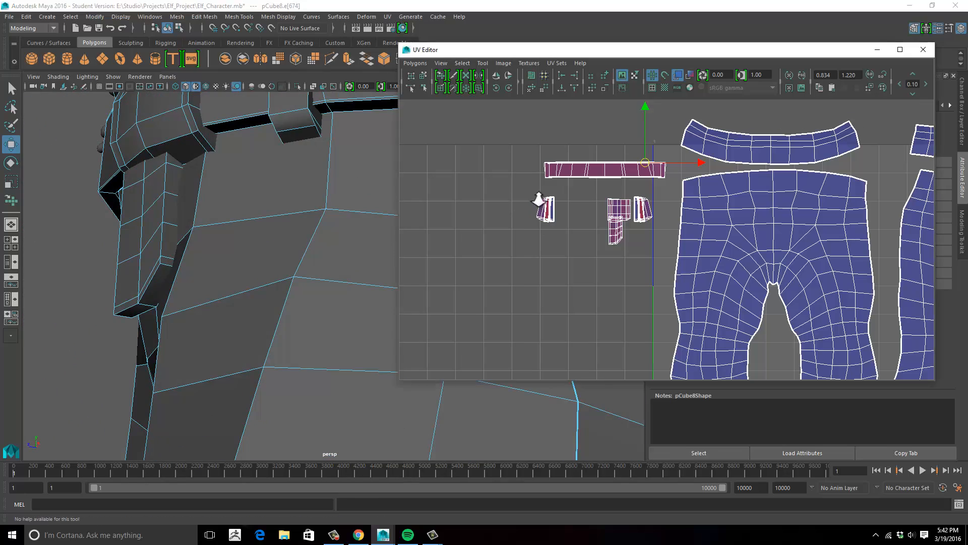
Select a crosswise edge of the flattened belt in the UV Editor and cut the UVs along it
scroll(579, 195, up, 2)
alt+middle_drag(605, 190, 720, 236)
scroll(681, 233, up, 3)
scroll(696, 232, up, 3)
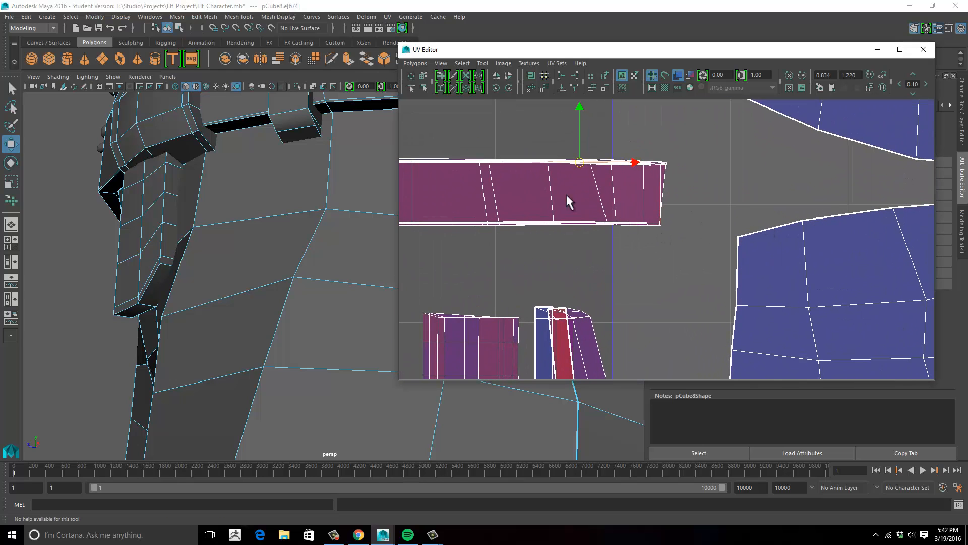
right_drag(548, 181, 547, 157)
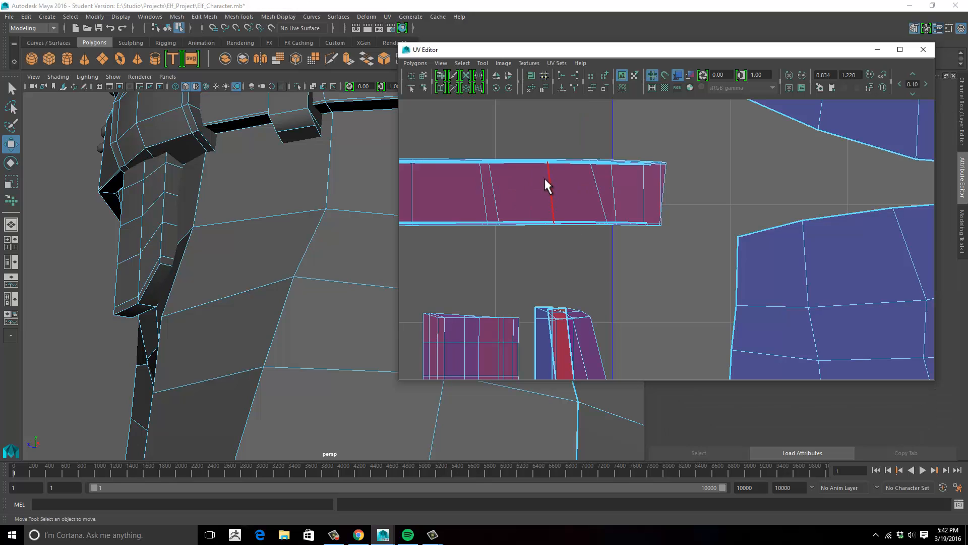
alt+middle_drag(616, 223, 695, 229)
scroll(685, 230, down, 4)
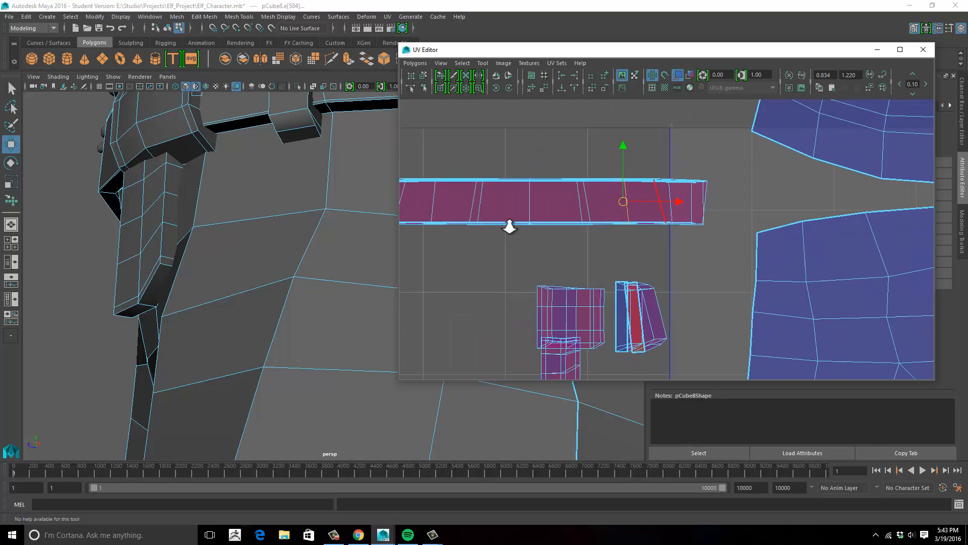
right_drag(585, 214, 659, 462)
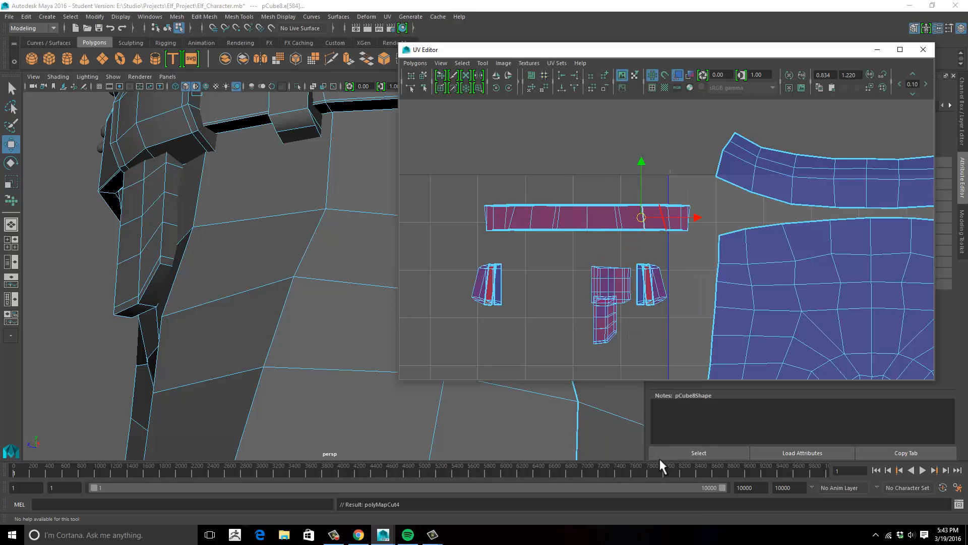
Select all UVs of the belt shell and move it into empty space away from the buckle and belt loop shells
alt+middle_drag(654, 214, 588, 190)
scroll(701, 196, up, 4)
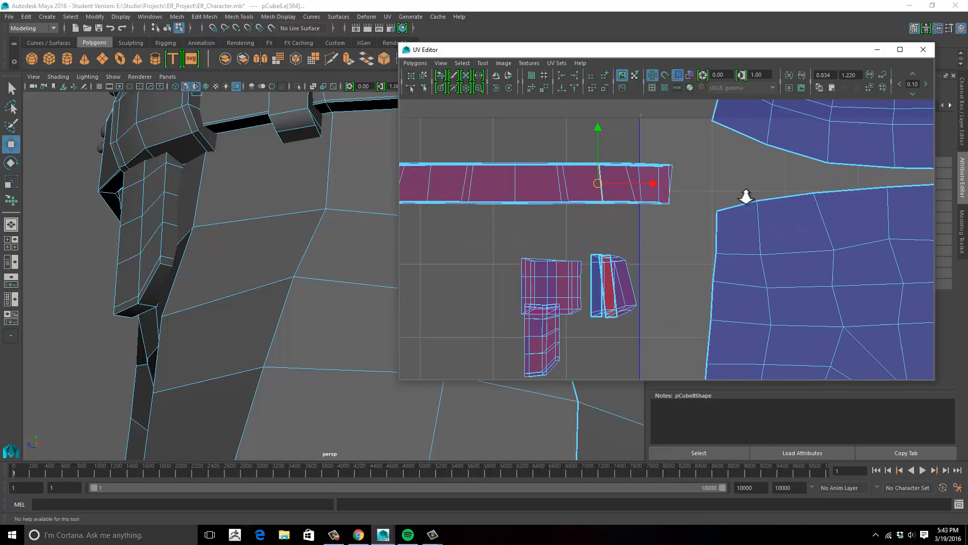
scroll(666, 199, up, 2)
scroll(428, 181, down, 3)
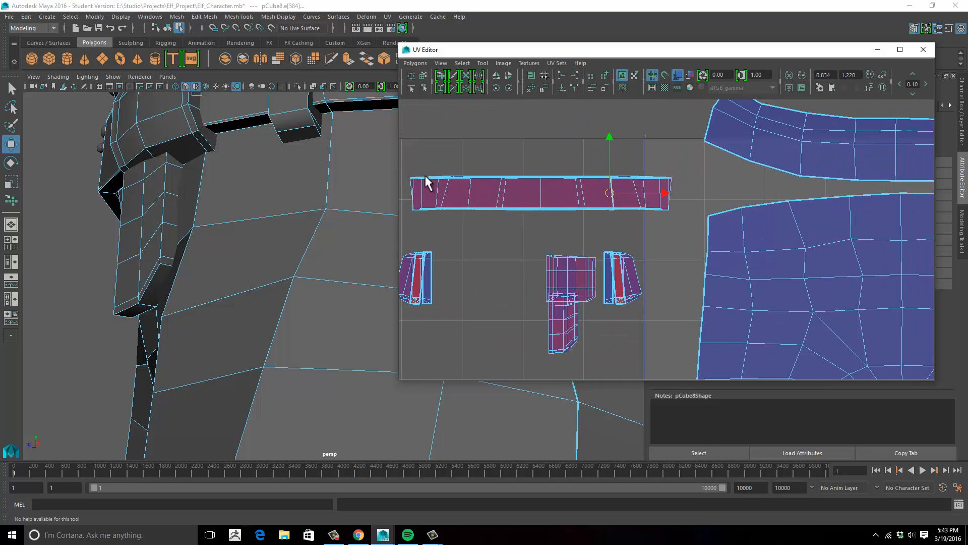
scroll(601, 197, down, 2)
alt+middle_drag(601, 197, 646, 159)
scroll(524, 177, down, 2)
right_drag(611, 182, 634, 177)
drag(514, 160, 688, 211)
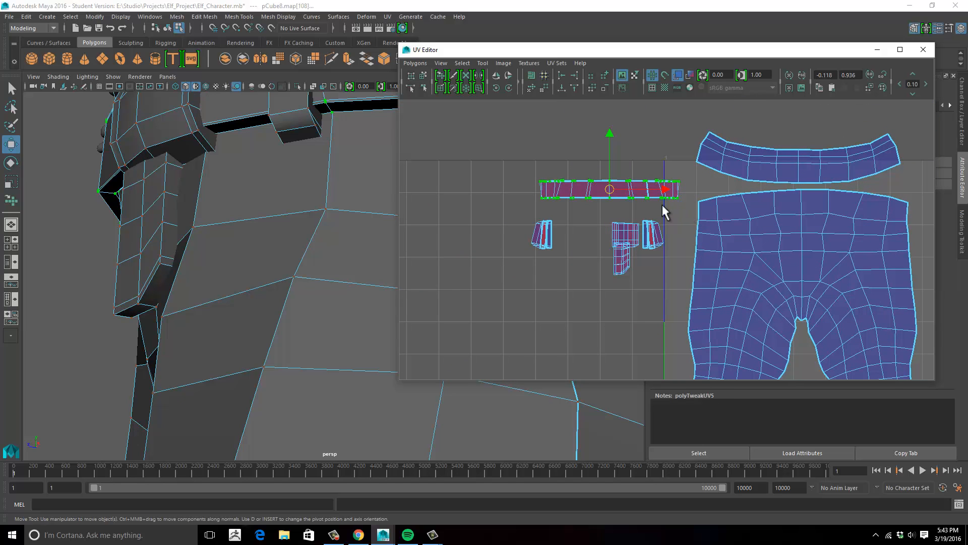
drag(611, 193, 515, 166)
Unfold the belt shell into one long strip with the Unfold UV tool
click(441, 75)
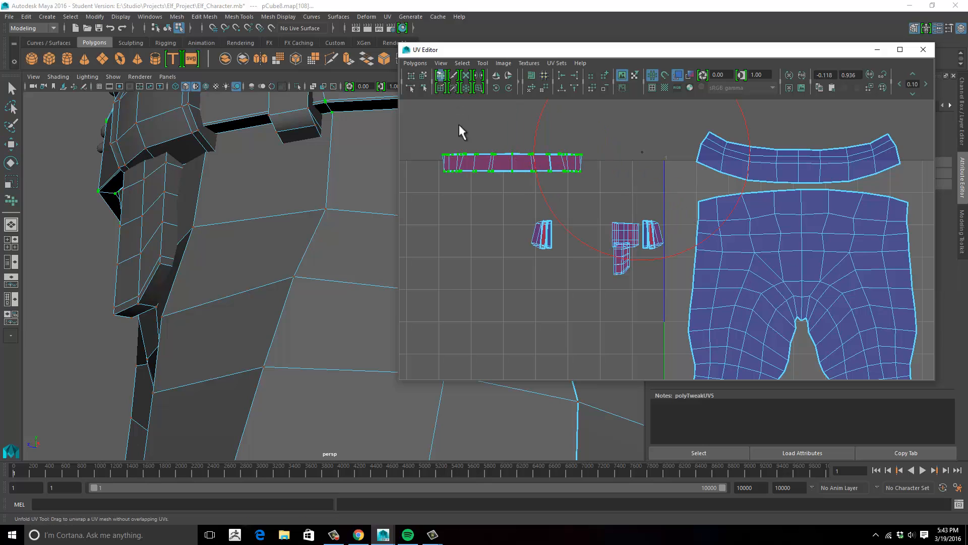
alt+middle_drag(477, 197, 553, 228)
alt+right_drag(553, 228, 489, 217)
mouse_move(489, 216)
mouse_down()
mouse_move(588, 206)
mouse_move(703, 227)
mouse_move(538, 207)
mouse_move(664, 222)
mouse_move(618, 229)
mouse_up()
mouse_move(618, 229)
alt+right_down()
mouse_move(566, 195)
mouse_move(575, 194)
alt+right_up()
key(w)
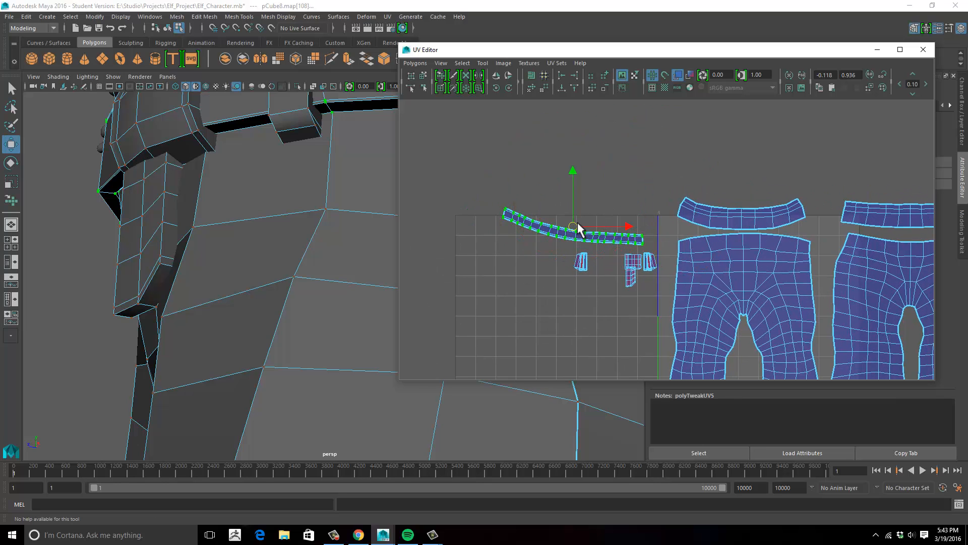
Place the unfolded belt strip above the two waistband shells, rotated roughly level
drag(580, 229, 802, 154)
key(r)
key(e)
key(w)
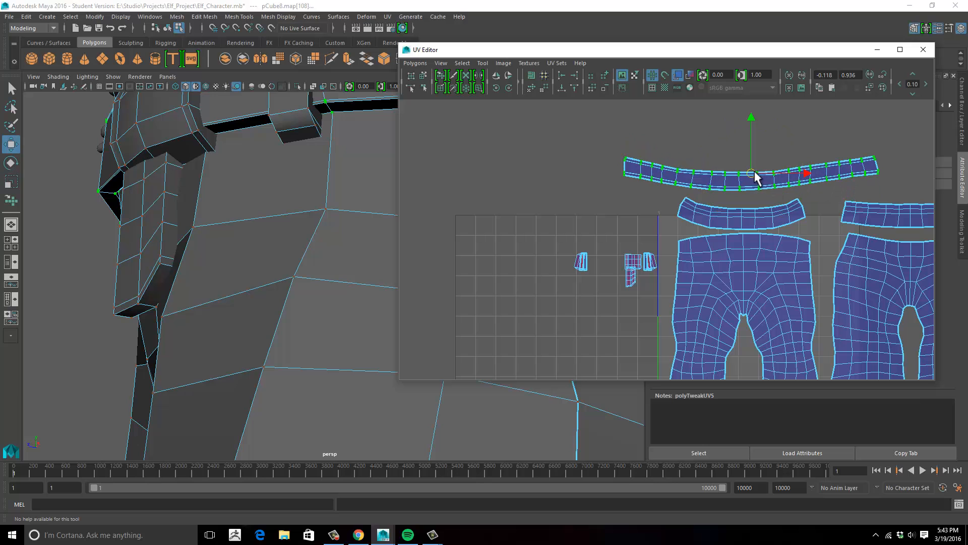
drag(755, 177, 813, 177)
Examine the unfolded belt strip along its length for uneven or overlapping UVs
alt+middle_drag(813, 178, 698, 196)
scroll(776, 190, up, 5)
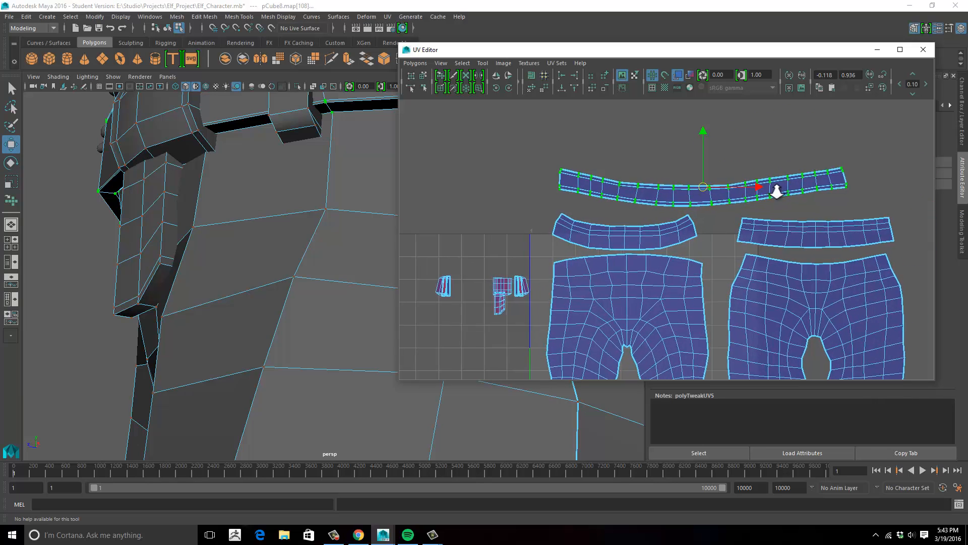
alt+middle_drag(756, 182, 638, 245)
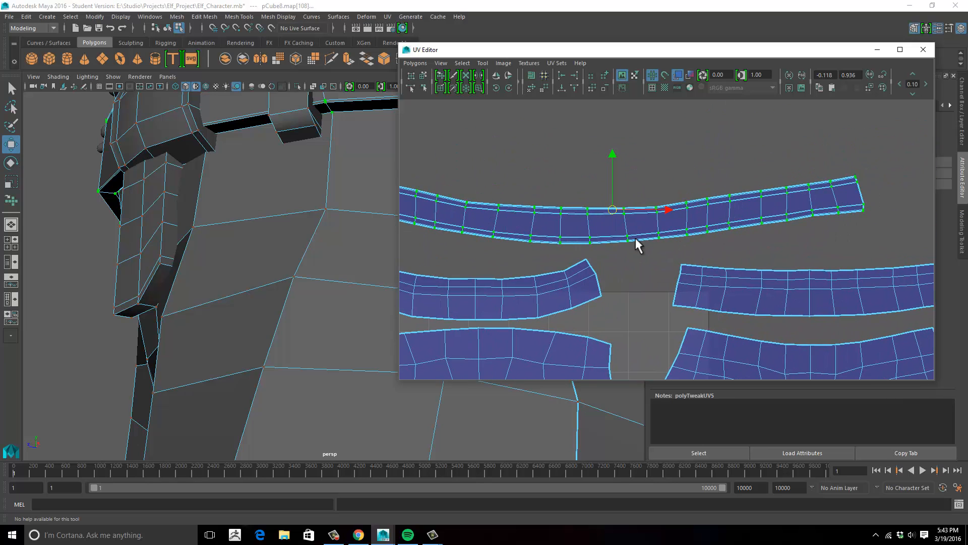
alt+middle_drag(671, 216, 741, 214)
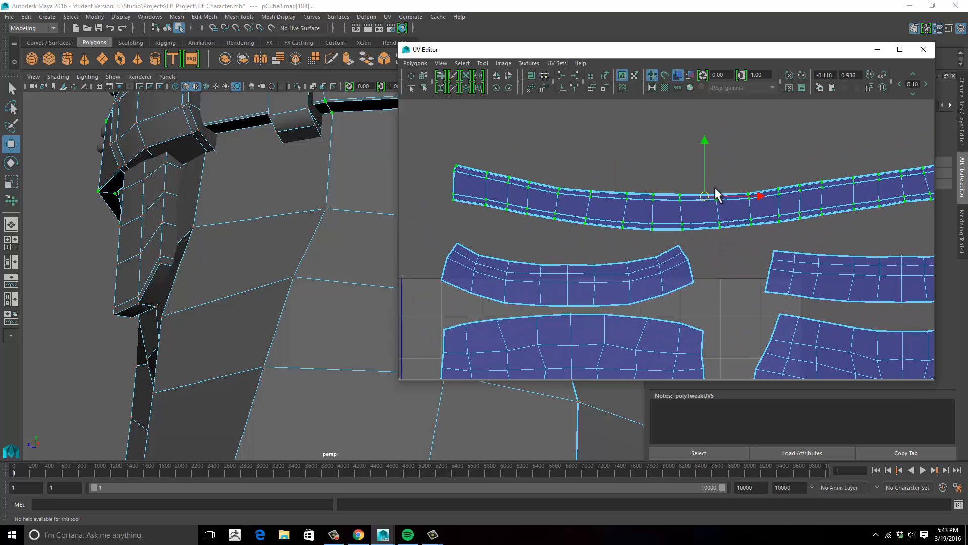
alt+middle_drag(700, 152, 758, 140)
alt+right_drag(758, 141, 704, 154)
alt+middle_drag(705, 157, 688, 152)
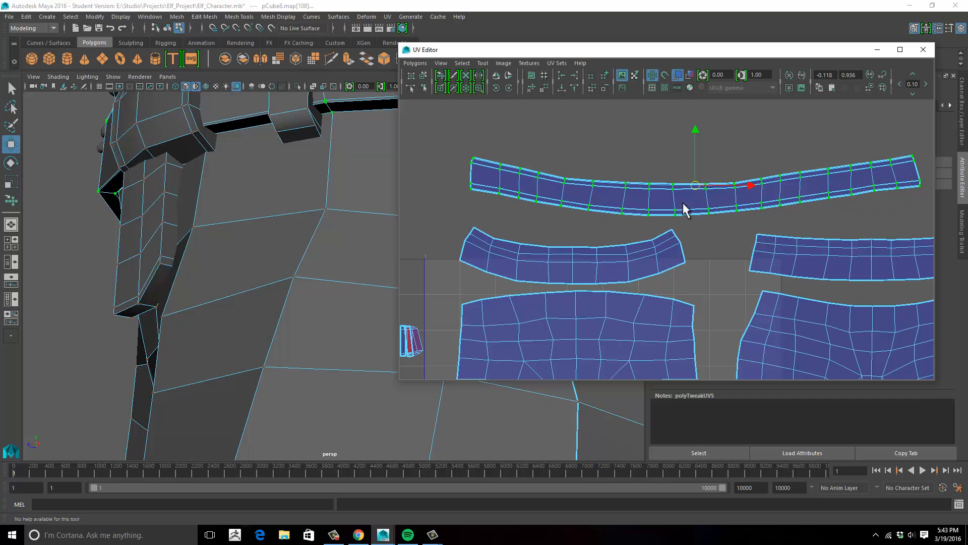
alt+right_drag(522, 185, 670, 205)
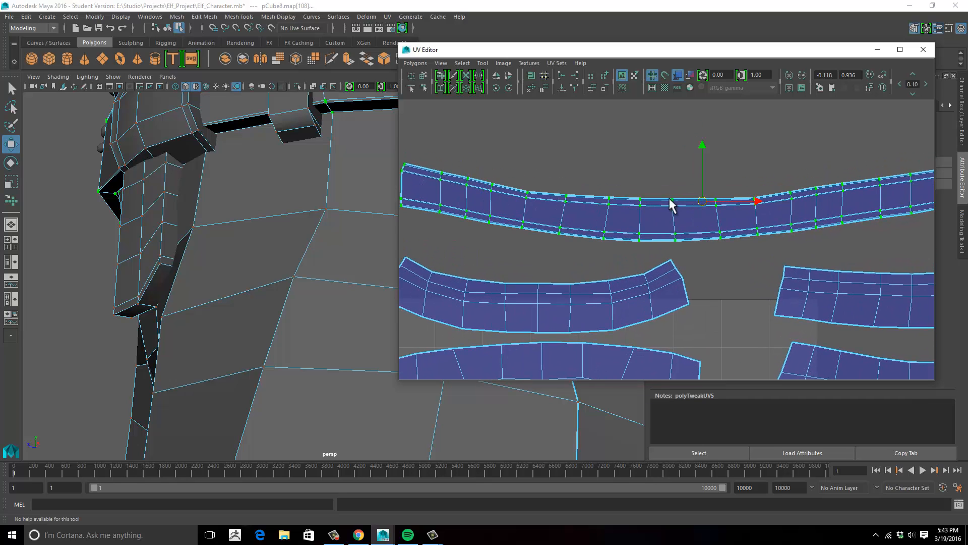
Convert the belt edge selection to UVs and deselect the UVs of the waistband and trouser shells
mouse_move(577, 199)
right_down()
mouse_move(575, 166)
mouse_move(582, 198)
right_up()
click(582, 193)
alt+middle_drag(665, 177, 667, 188)
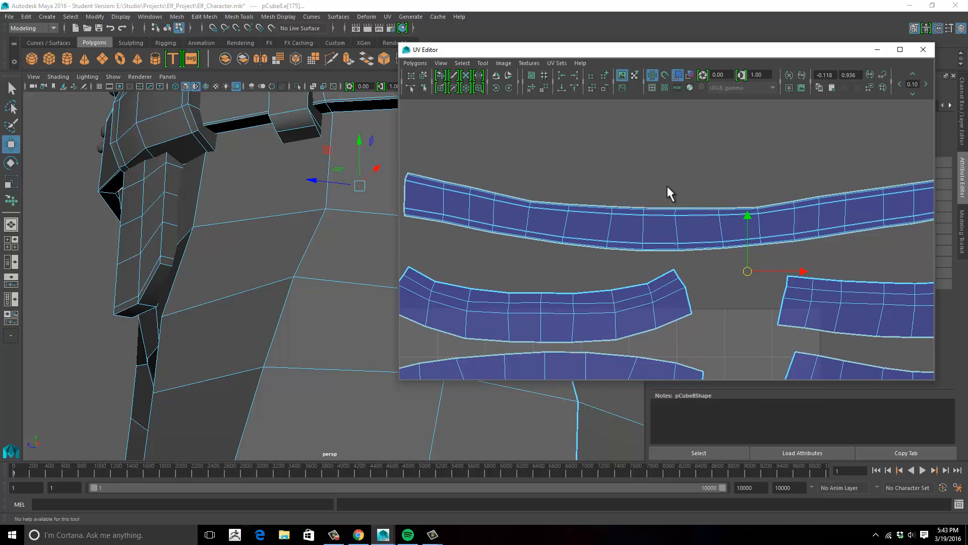
alt+right_drag(721, 180, 554, 195)
alt+middle_drag(620, 200, 631, 166)
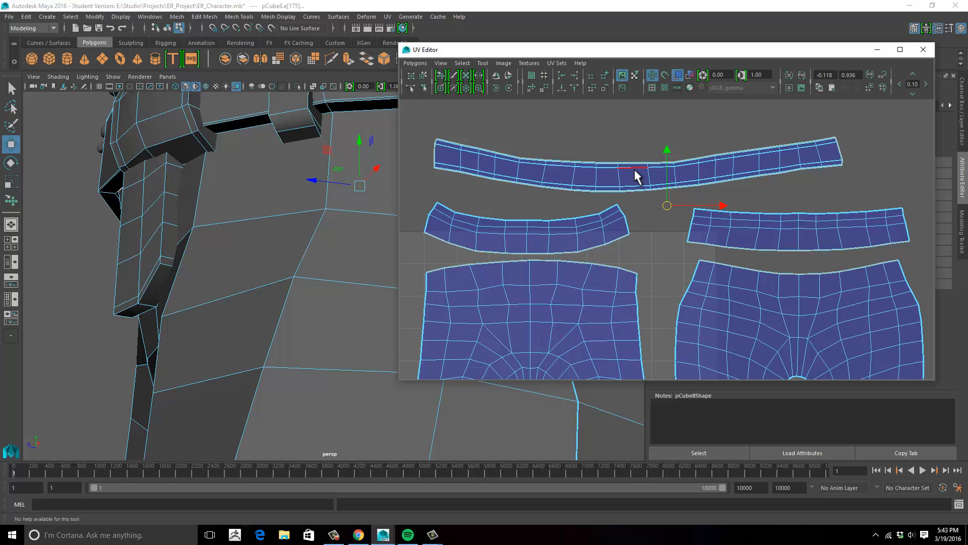
ctrl+right_drag(634, 171, 714, 172)
alt+middle_drag(684, 251, 703, 172)
alt+right_drag(702, 172, 519, 189)
drag(526, 159, 639, 212)
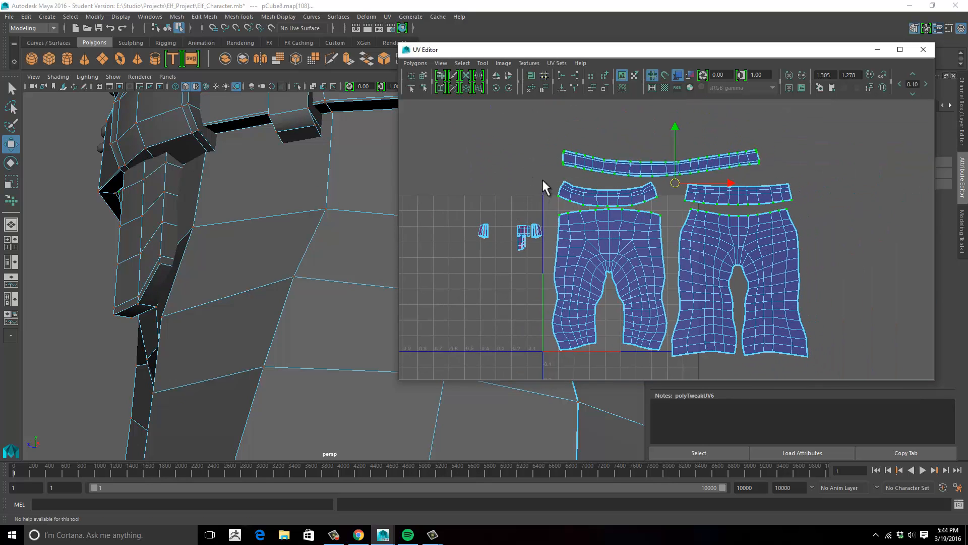
ctrl+drag(543, 180, 833, 373)
alt+middle_drag(662, 245, 651, 287)
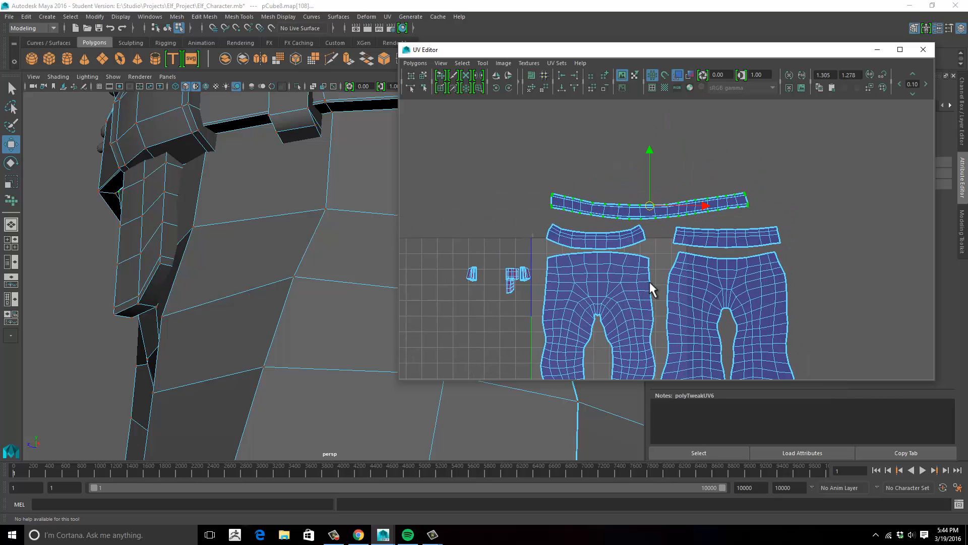
Deselect the belt strip's lower-edge UVs and the extra UVs at its right end, keeping the top-edge row
alt+right_drag(650, 287, 716, 224)
ctrl+drag(548, 201, 539, 182)
ctrl+drag(524, 216, 817, 181)
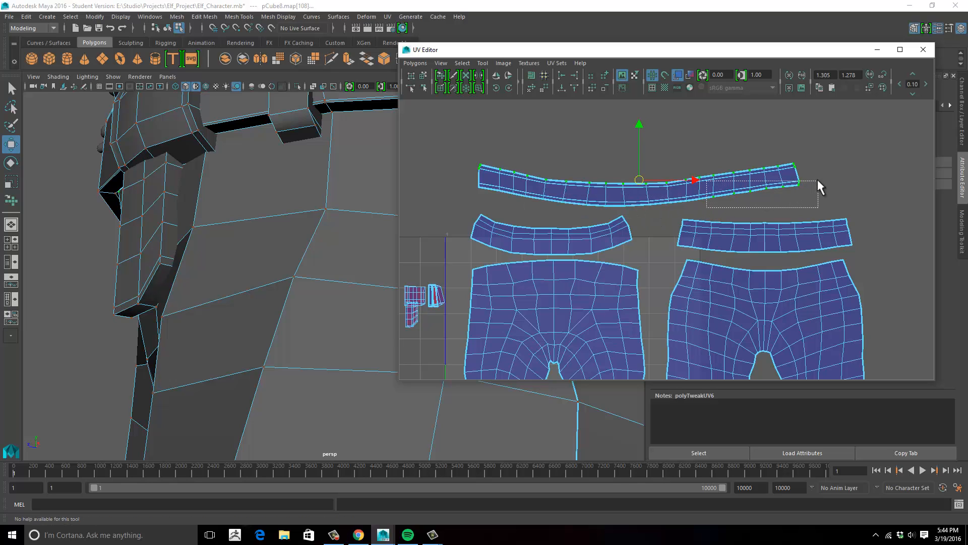
alt+middle_drag(770, 176, 734, 196)
scroll(741, 211, up, 2)
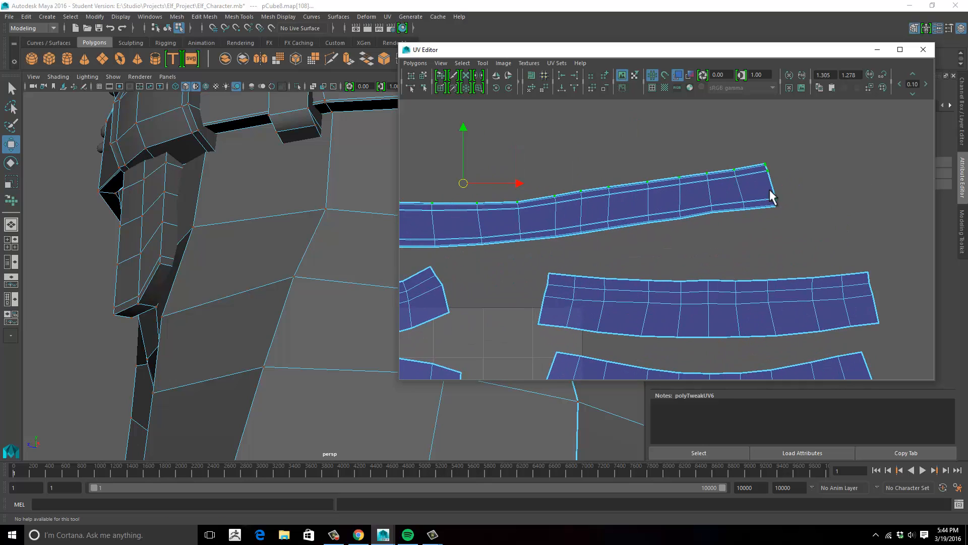
drag(783, 165, 782, 169)
scroll(675, 230, up, 5)
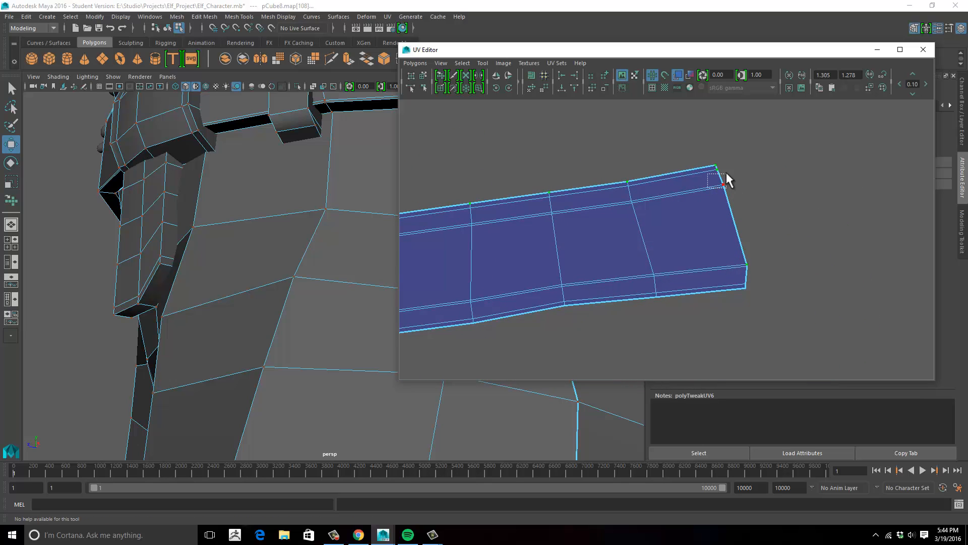
ctrl+drag(734, 166, 734, 167)
Deselect the extra UVs at the belt strip's left end so only the top-edge row is selected
alt+middle_drag(553, 236, 809, 181)
scroll(538, 196, down, 4)
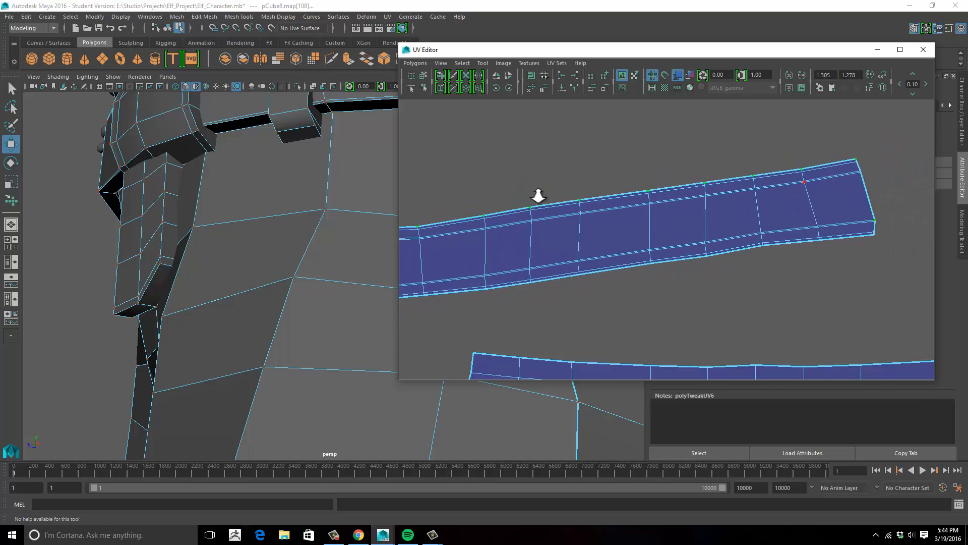
alt+middle_drag(538, 196, 822, 152)
alt+middle_drag(482, 195, 704, 199)
alt+middle_drag(486, 202, 644, 228)
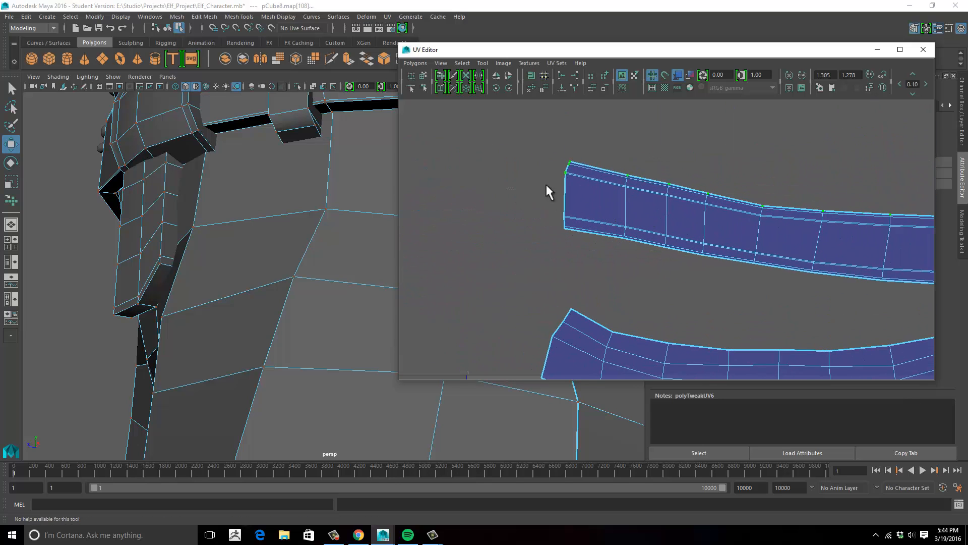
alt+middle_drag(589, 177, 558, 218)
scroll(572, 218, up, 2)
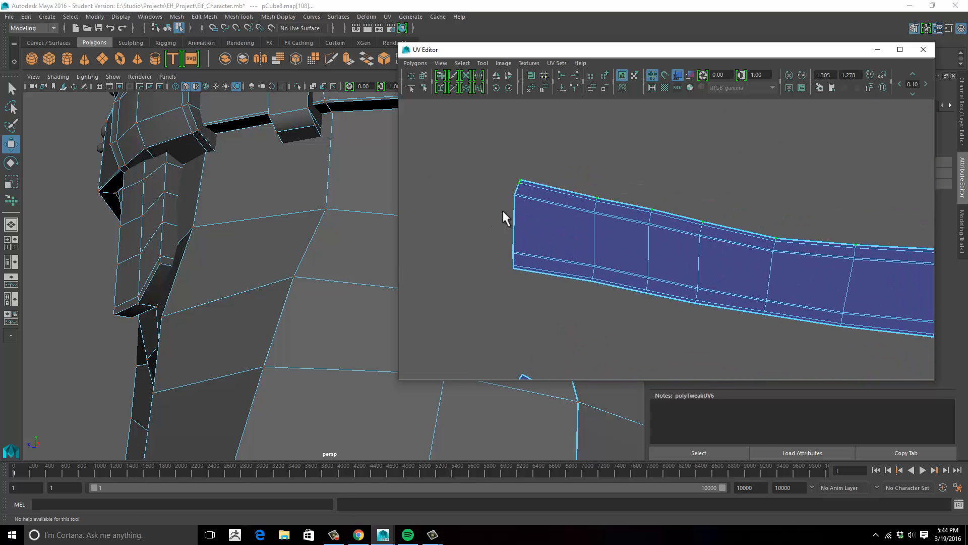
drag(498, 214, 536, 181)
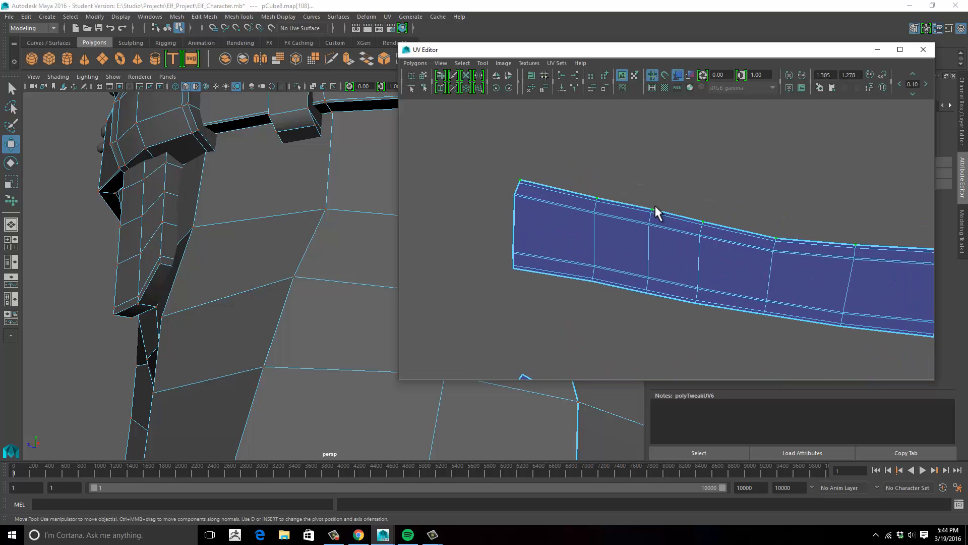
alt+middle_drag(654, 212, 555, 195)
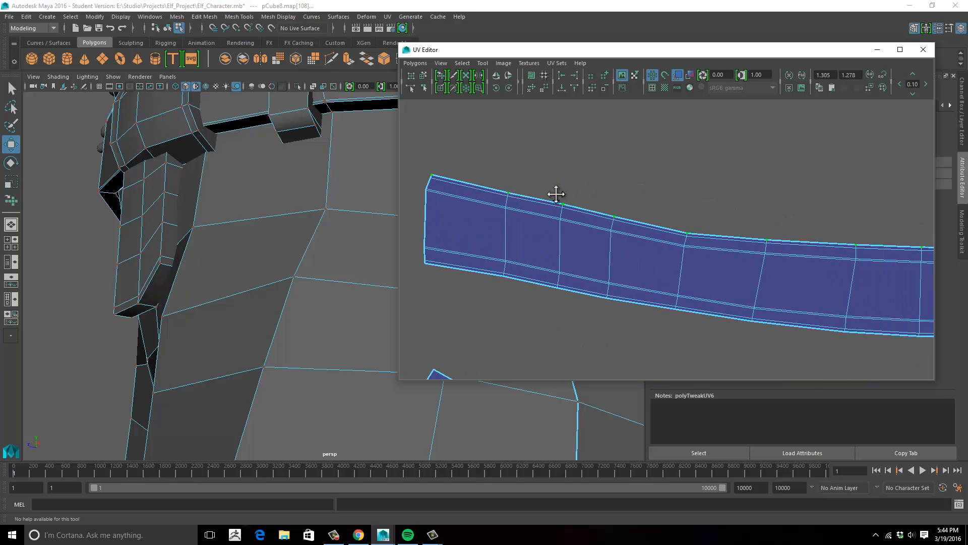
Try aligning the belt's top-edge UVs to their maximum V value, and undo the alignment
click(575, 88)
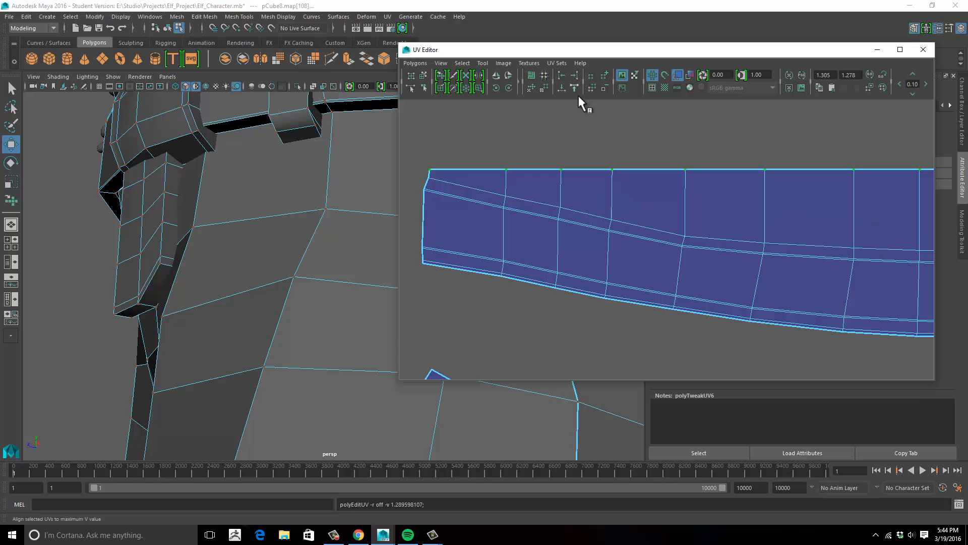
alt+middle_drag(828, 182, 692, 151)
alt+right_drag(692, 151, 383, 172)
scroll(596, 185, down, 2)
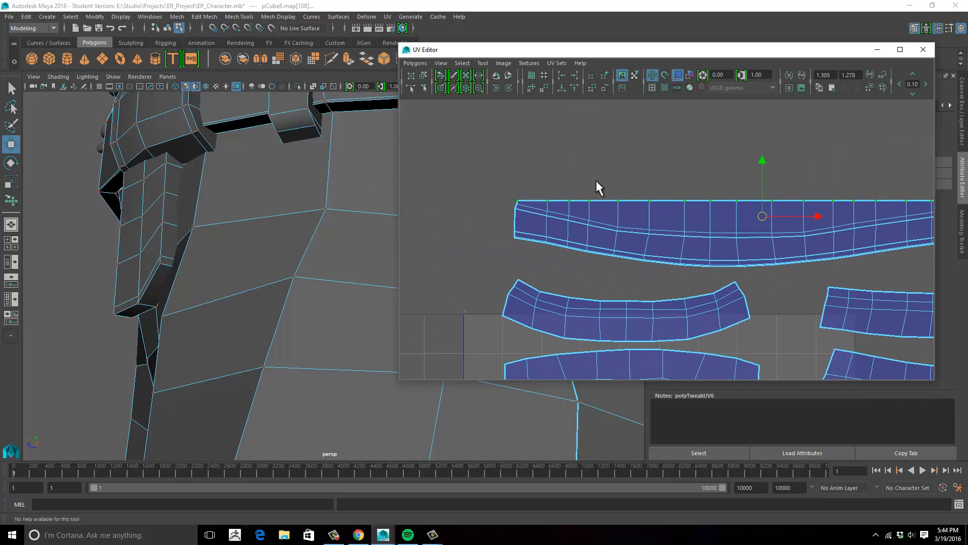
alt+middle_drag(596, 185, 473, 143)
key(ctrl+z)
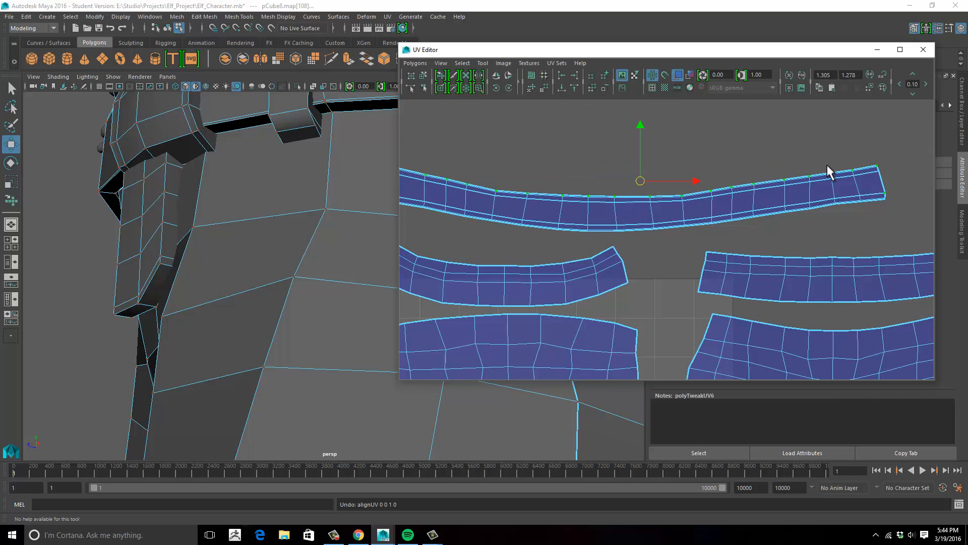
Align the belt strip's top-edge UVs to their maximum V value
alt+middle_drag(829, 171, 703, 166)
alt+middle_drag(630, 168, 733, 148)
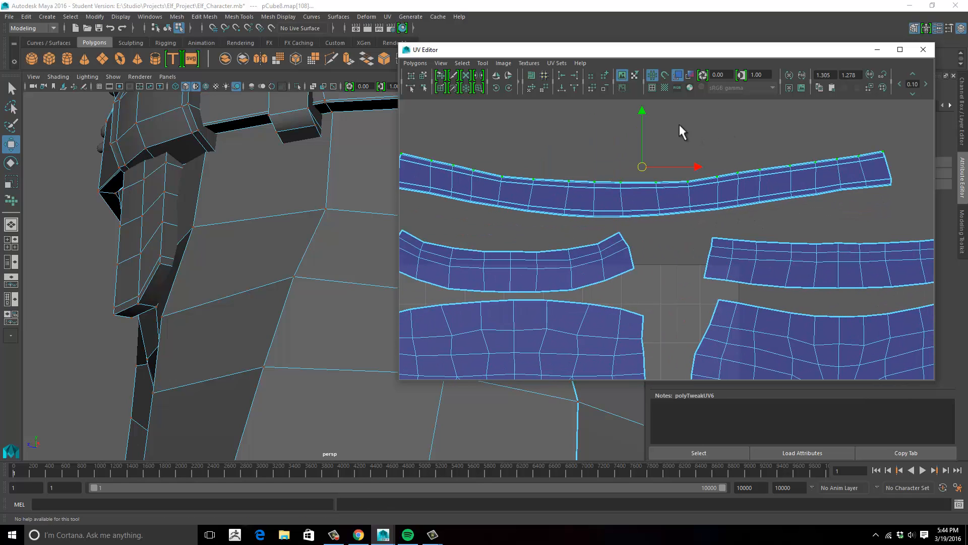
click(574, 89)
Select the row of UVs just below the belt's top edge and align it to its maximum V value
alt+middle_drag(672, 156, 722, 141)
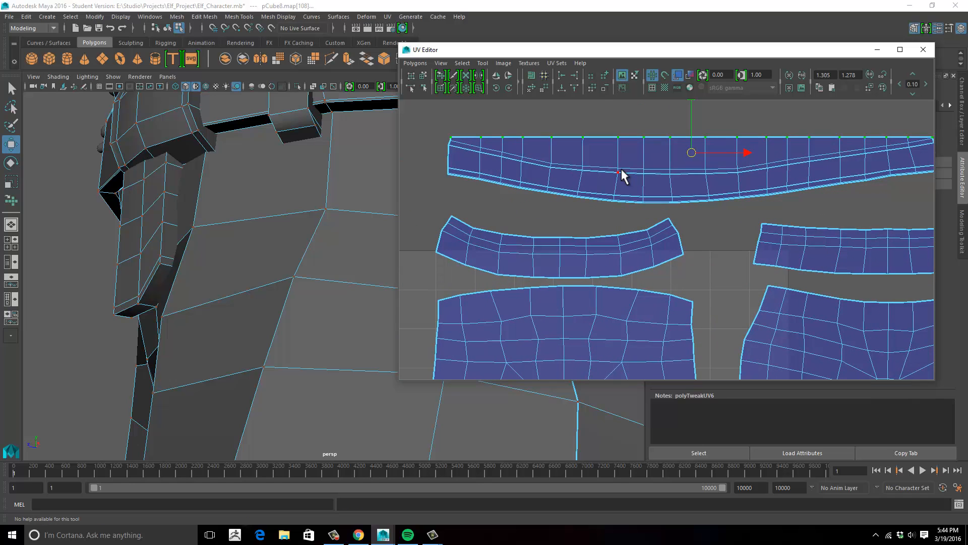
click(623, 166)
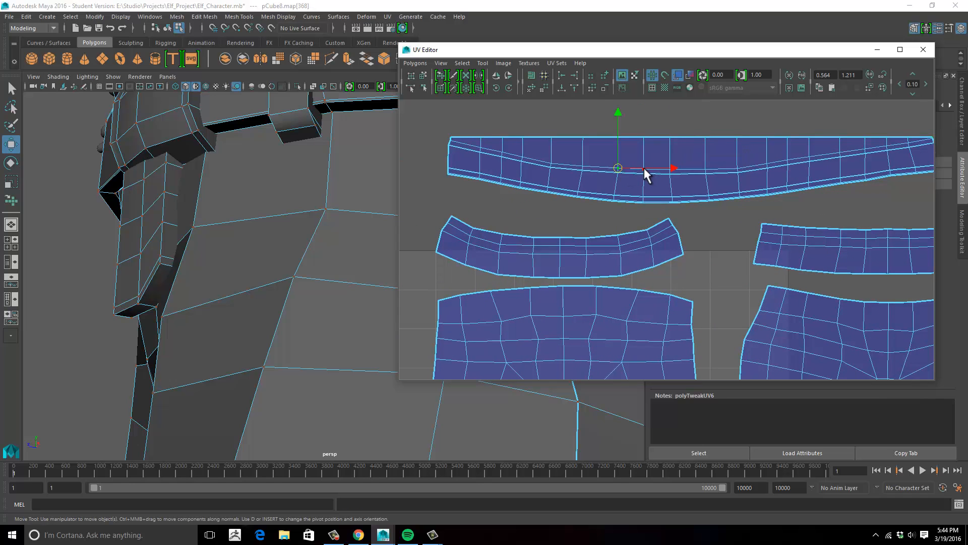
double_click(582, 166)
alt+middle_drag(607, 168, 603, 189)
click(599, 186)
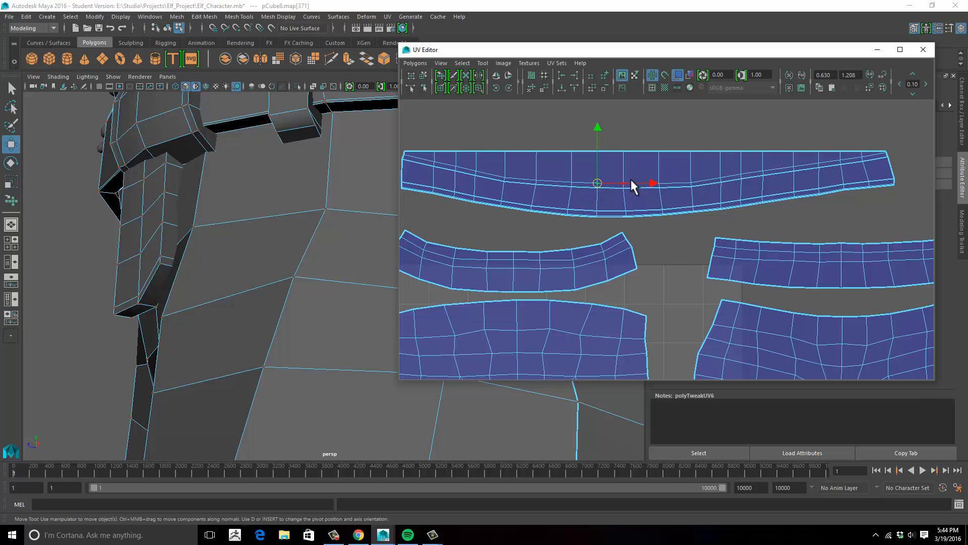
alt+middle_drag(550, 152, 558, 143)
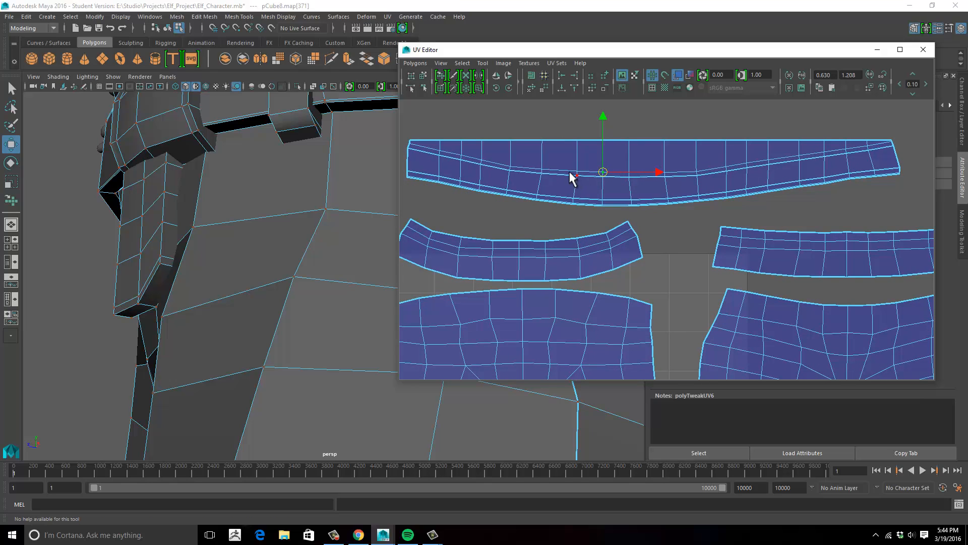
double_click(577, 172)
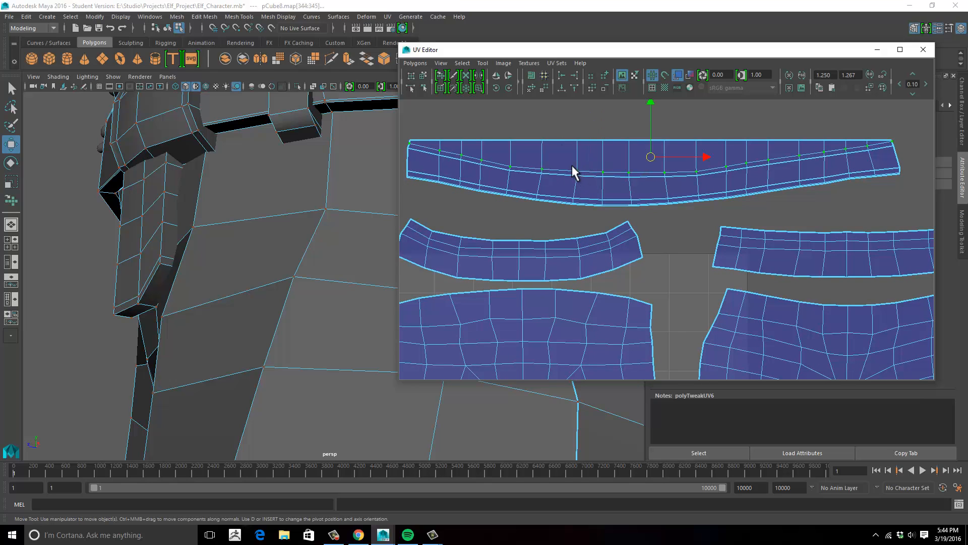
click(574, 87)
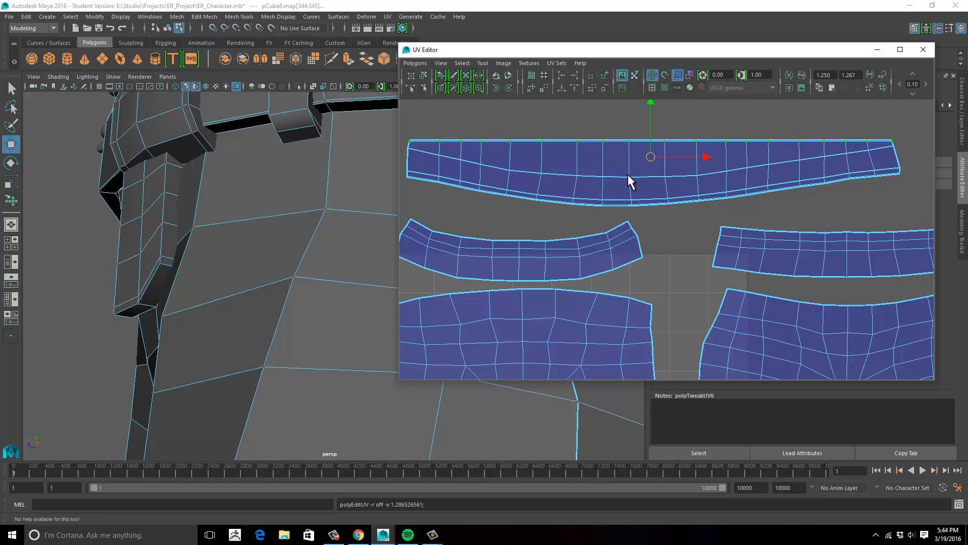
Select the upper row of the belt's middle pair of UV rows and align it to its maximum V value
click(628, 174)
shift+double_click(605, 174)
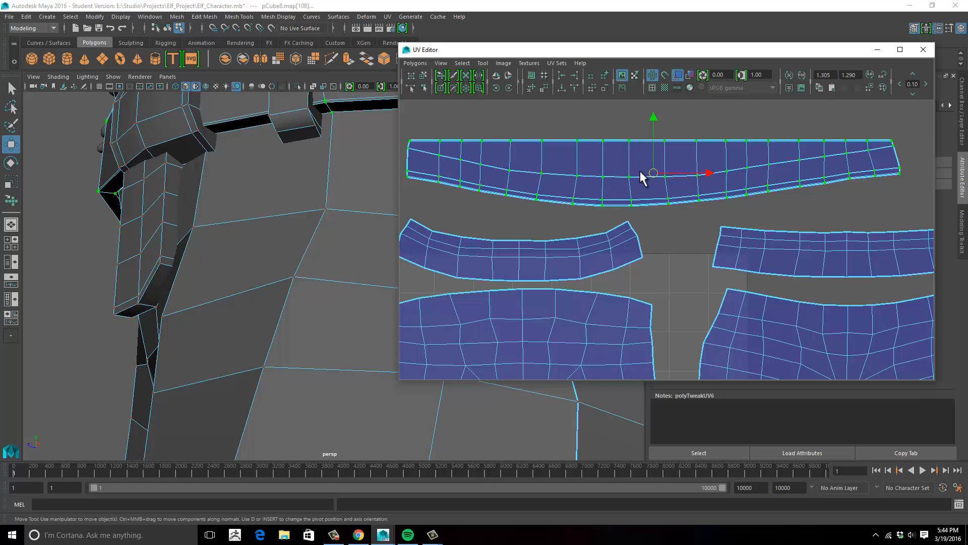
scroll(603, 186, up, 3)
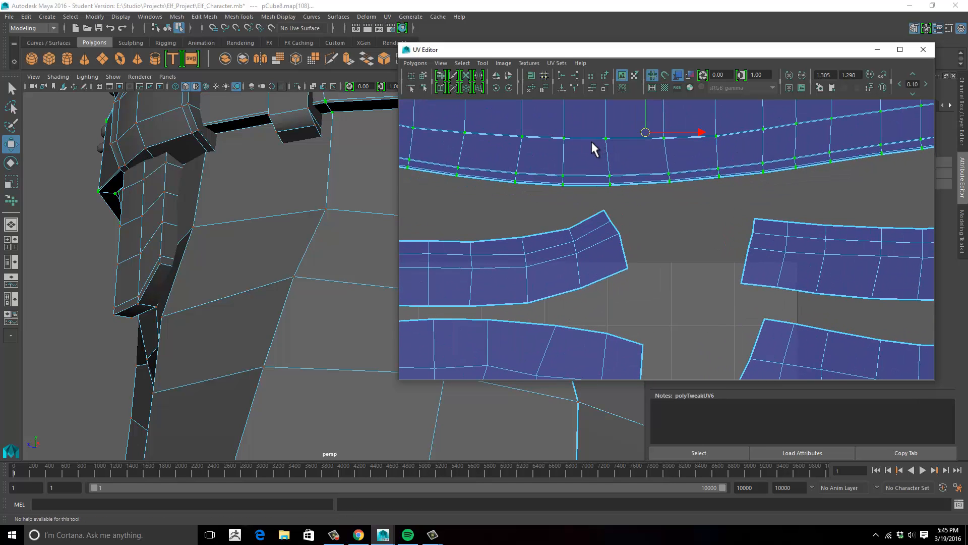
alt+middle_drag(591, 140, 678, 238)
scroll(726, 199, up, 3)
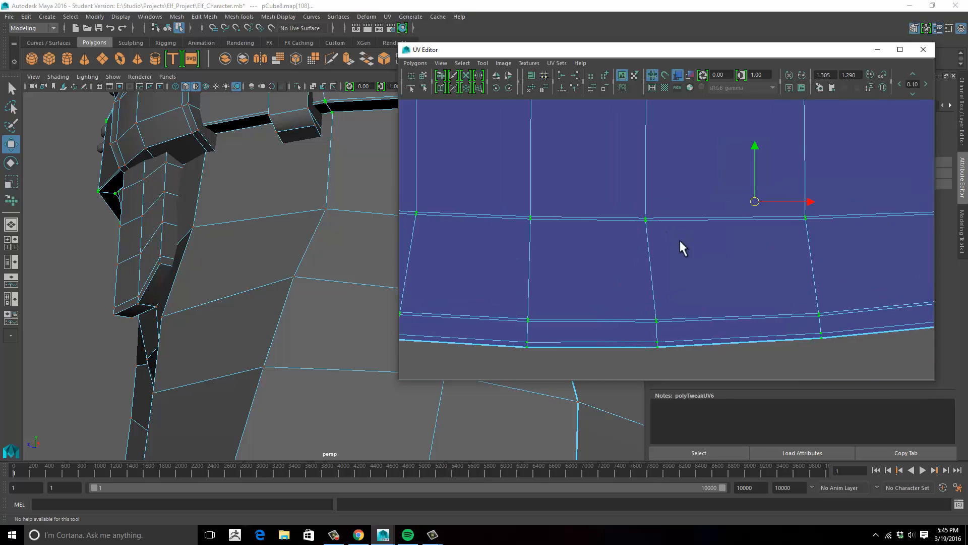
click(646, 217)
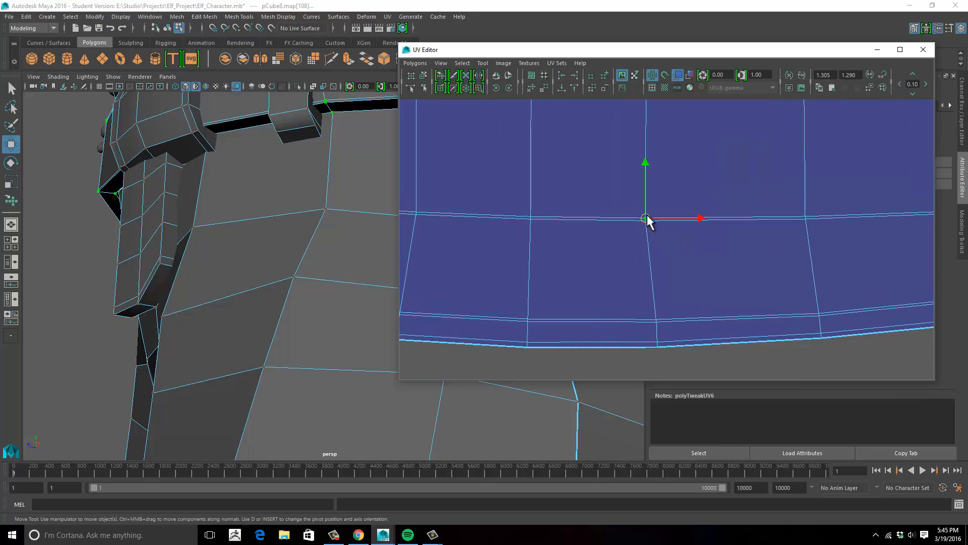
click(533, 217)
alt+middle_drag(636, 189, 654, 250)
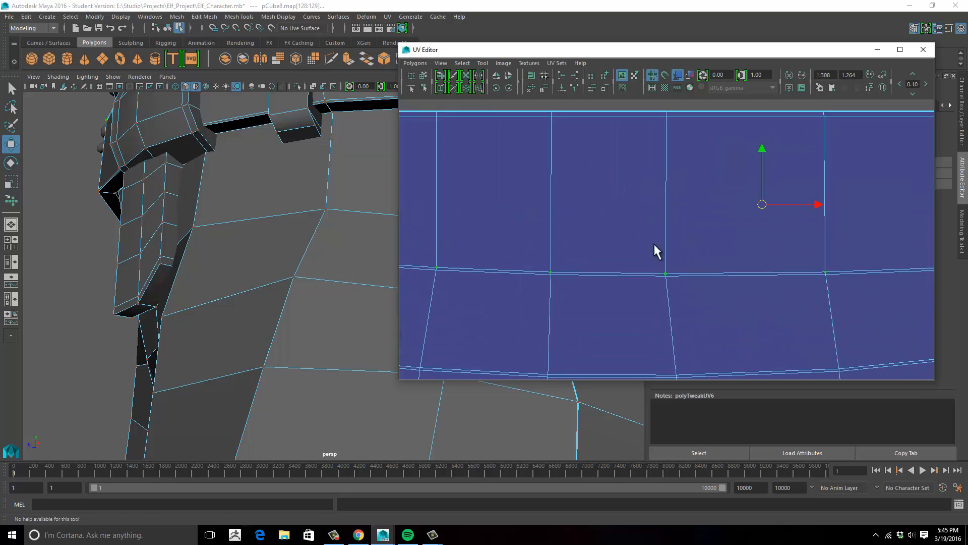
scroll(534, 231, down, 5)
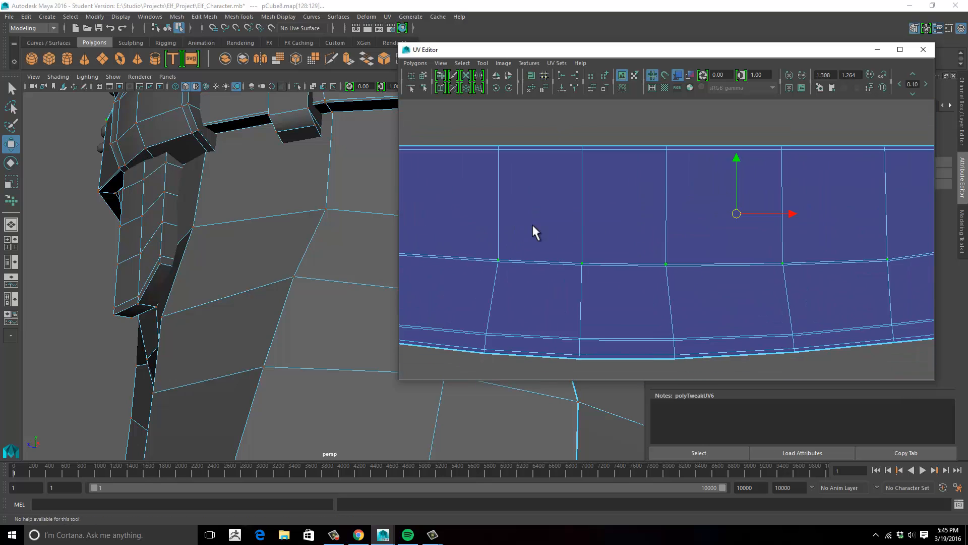
click(574, 89)
Select the remaining curved UV row across the belt's middle and align it to its maximum V value
click(620, 244)
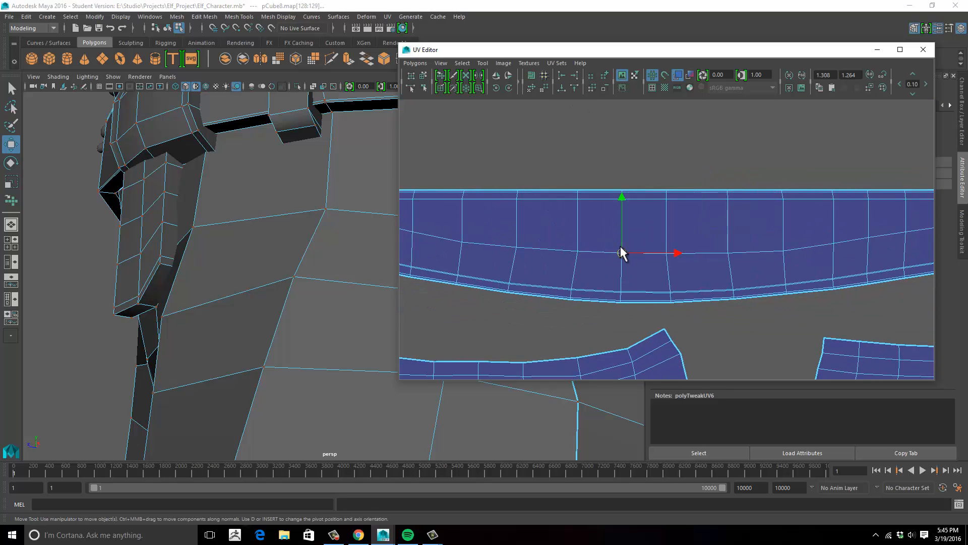
click(664, 253)
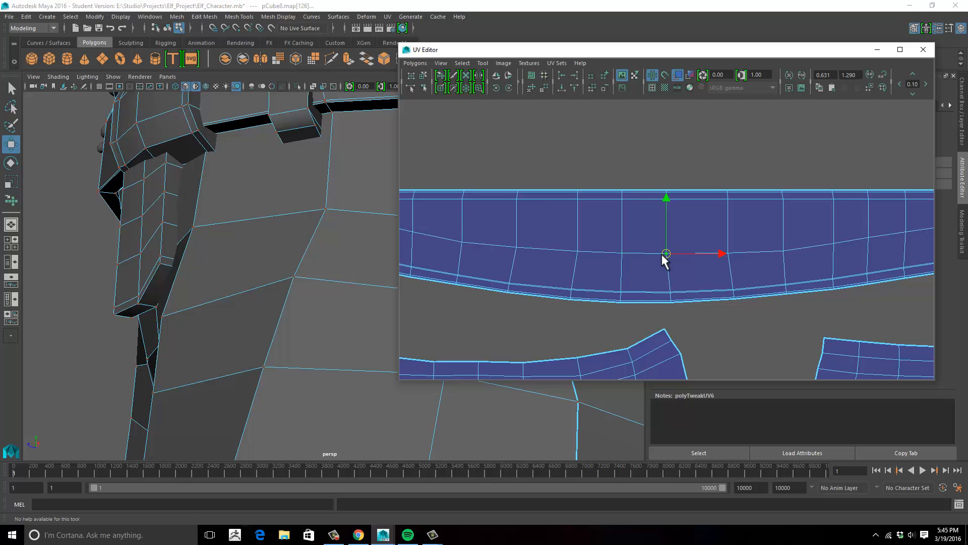
shift+double_click(625, 253)
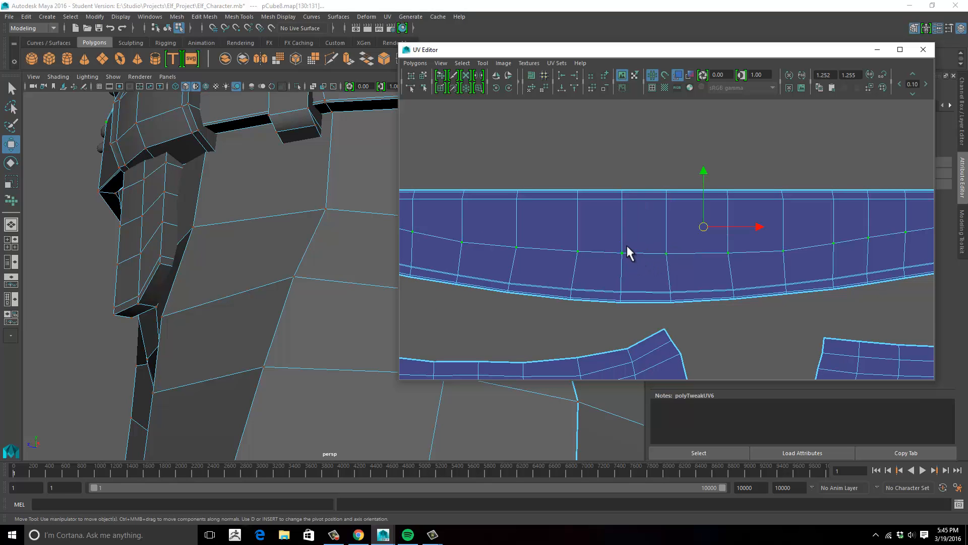
click(574, 90)
alt+middle_drag(638, 221, 616, 151)
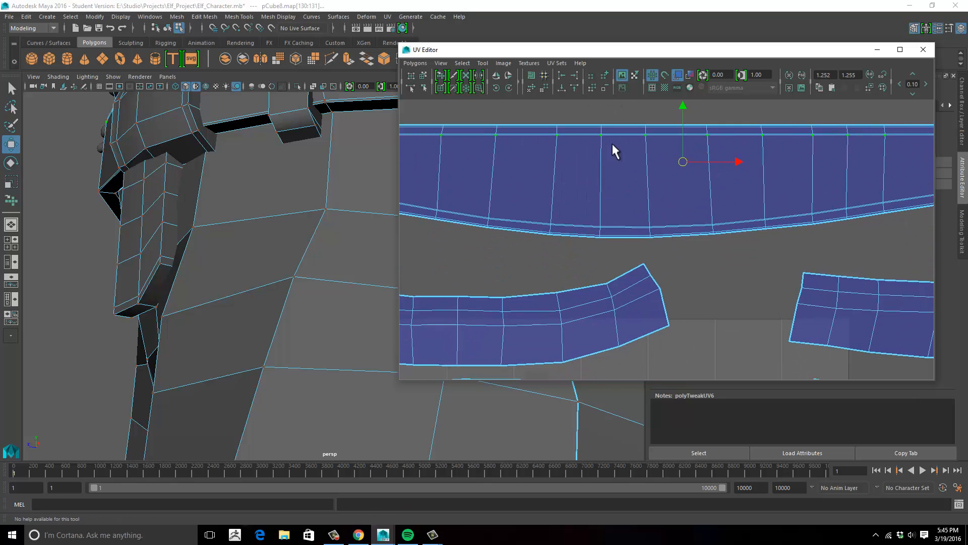
Align the two closely spaced UV rows near the belt's lower edge, one at a time, to their maximum V values
click(651, 220)
shift+double_click(712, 218)
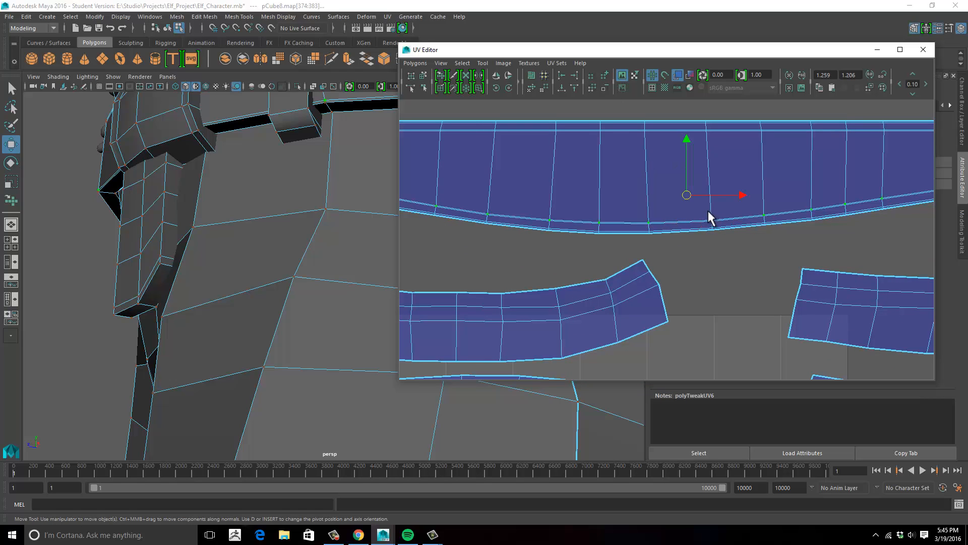
click(577, 89)
click(651, 224)
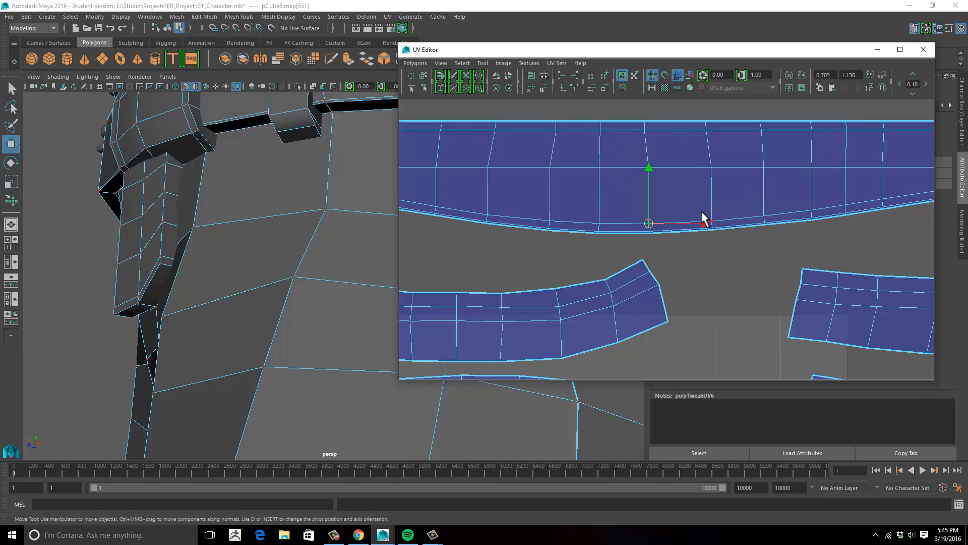
shift+double_click(706, 216)
click(575, 88)
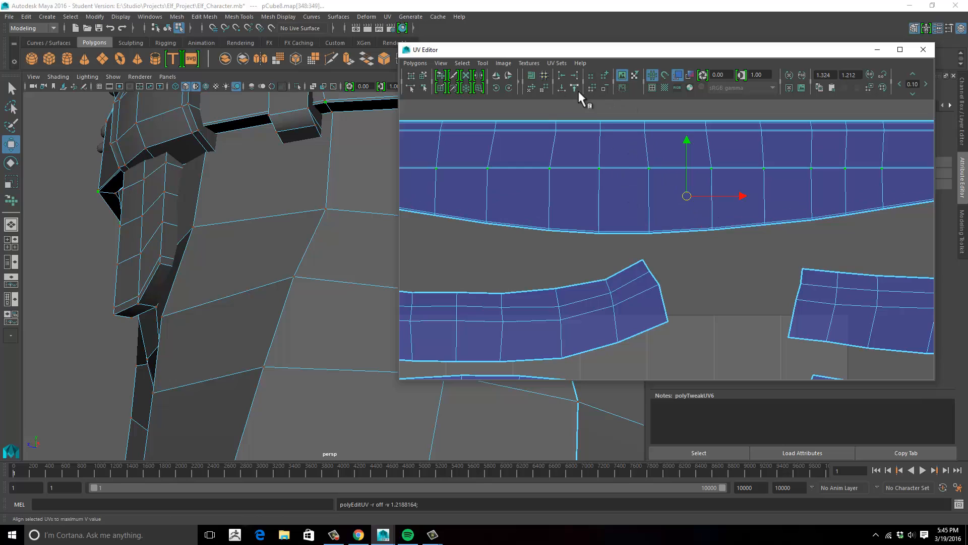
Select the curved UV row just above the belt's bottom edge and align it to its maximum V value
click(599, 224)
shift+double_click(650, 227)
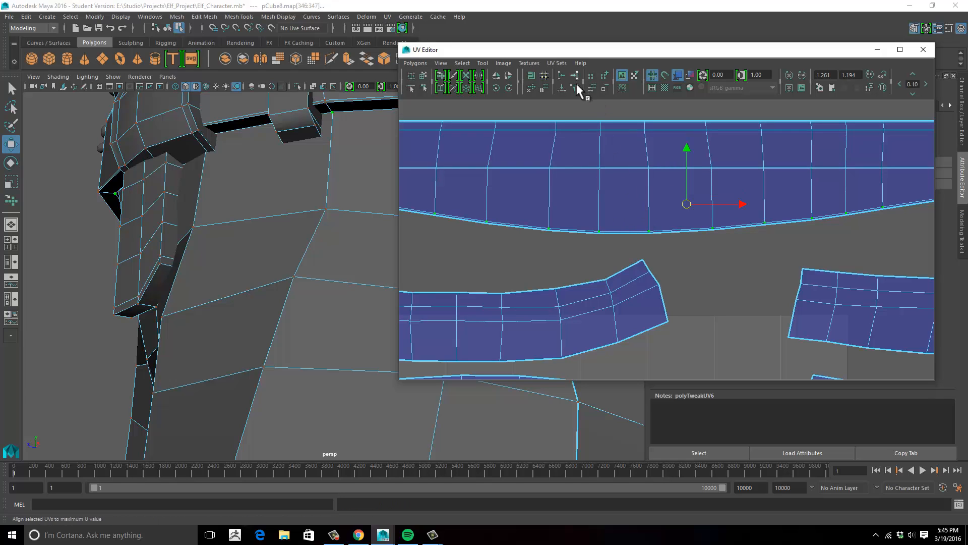
click(575, 88)
Select the UVs along the belt's entire bottom edge and align them to their maximum V value
click(605, 233)
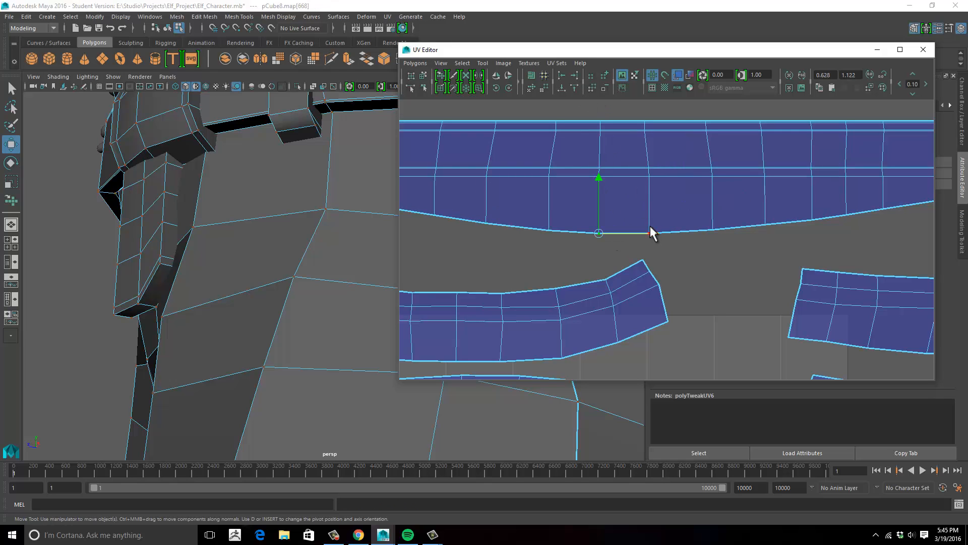
double_click(650, 233)
click(602, 229)
double_click(655, 227)
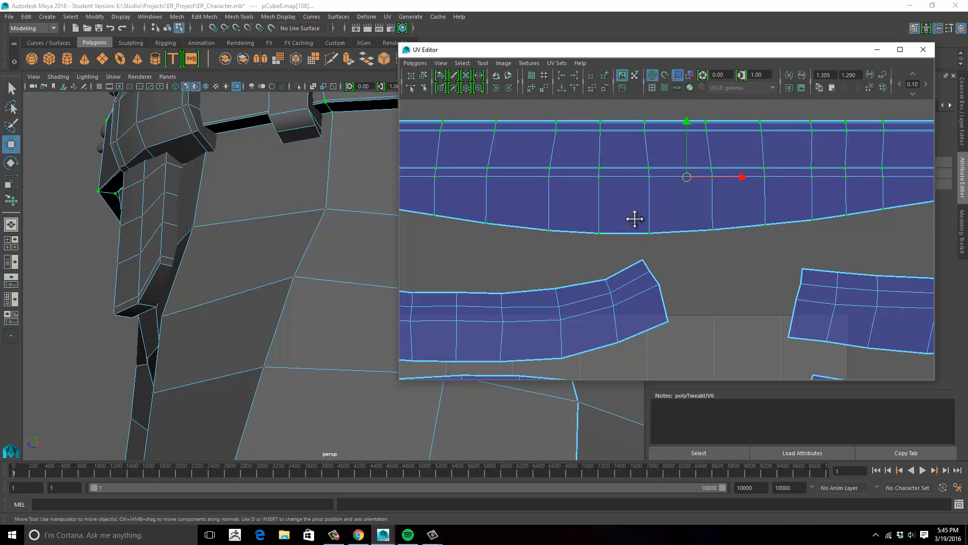
scroll(635, 218, down, 5)
drag(456, 163, 882, 225)
alt+middle_drag(691, 213, 542, 203)
alt+right_drag(542, 203, 884, 194)
alt+right_drag(706, 201, 786, 203)
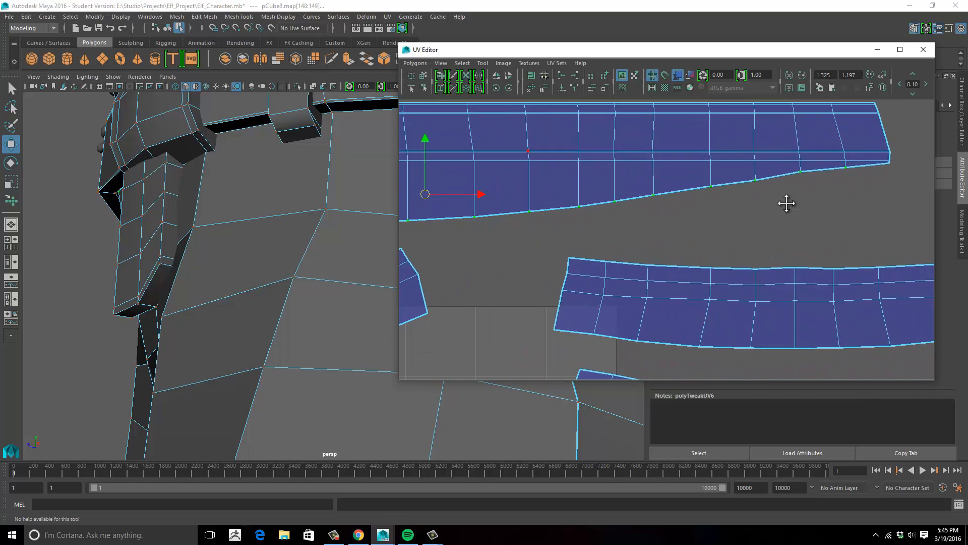
alt+middle_drag(787, 203, 463, 277)
alt+right_drag(534, 260, 736, 234)
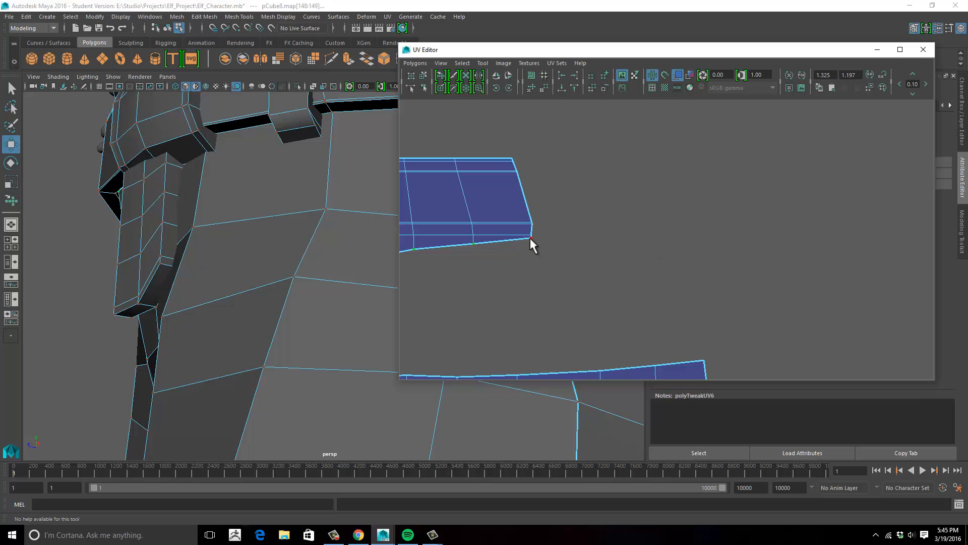
alt+middle_drag(625, 264, 735, 242)
alt+right_drag(734, 242, 406, 248)
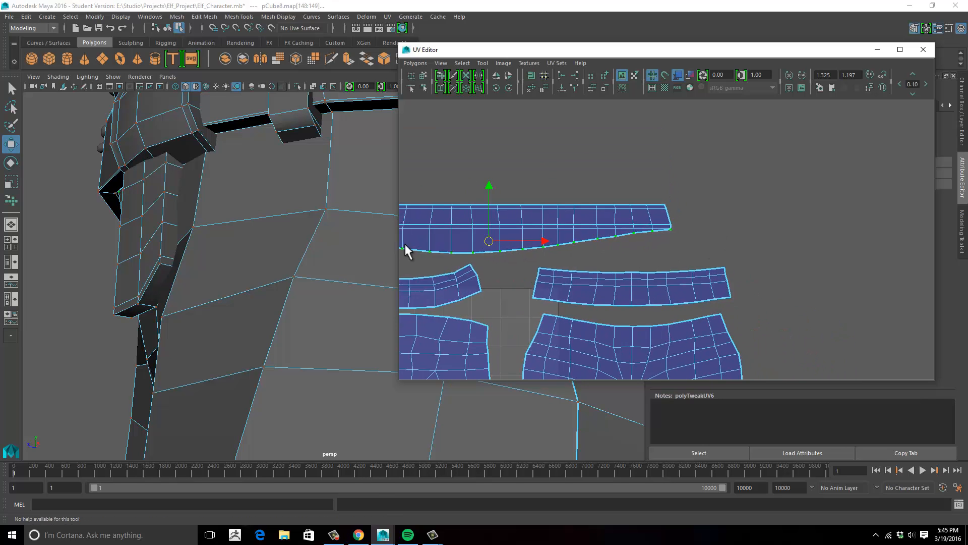
alt+middle_drag(518, 235, 648, 221)
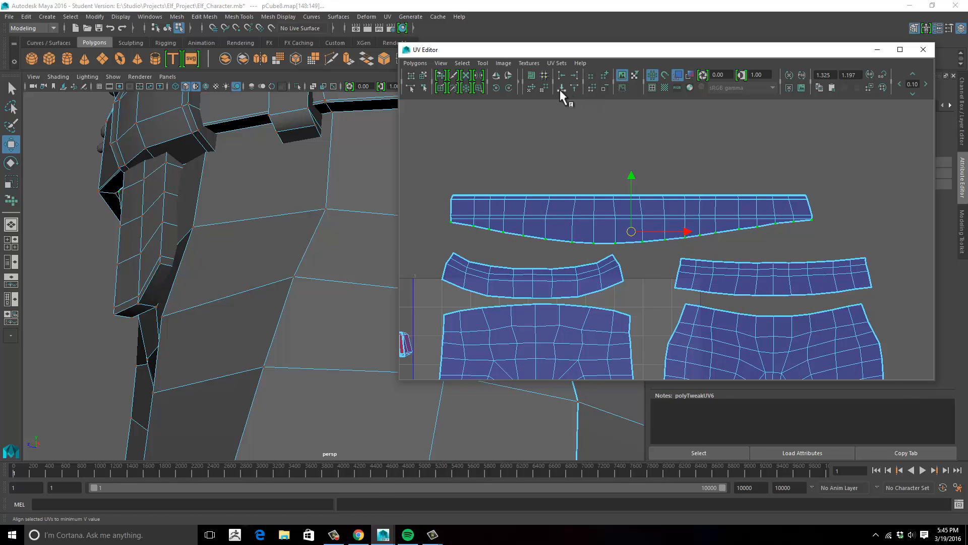
click(573, 87)
Straighten the belt's left end and the adjacent UV column by aligning each to its minimum U value
alt+middle_drag(533, 225, 581, 208)
alt+right_drag(581, 208, 650, 206)
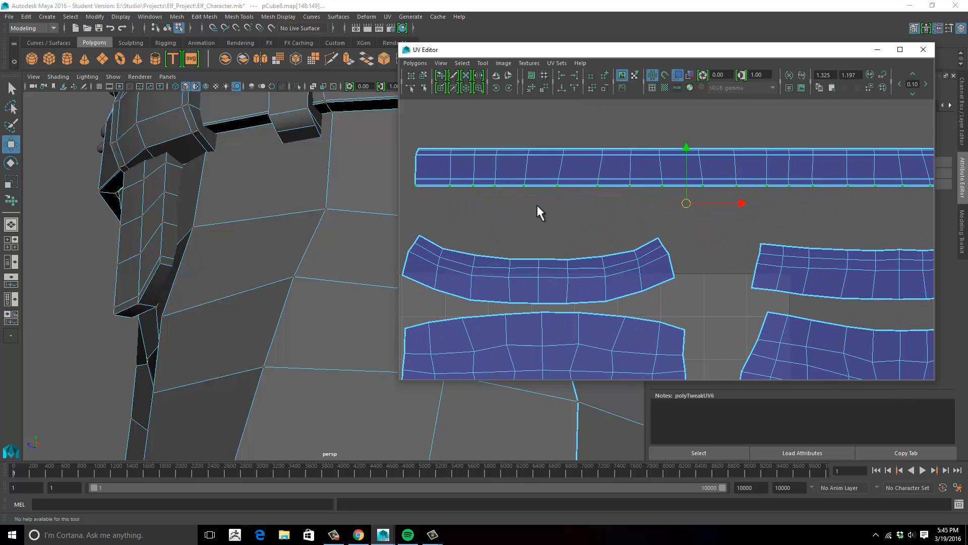
alt+middle_drag(537, 204, 626, 196)
drag(530, 197, 515, 199)
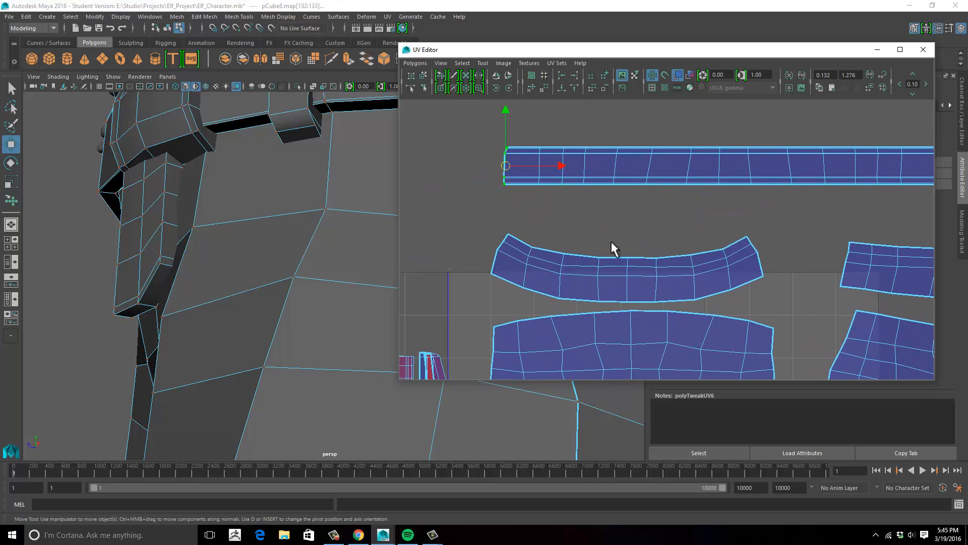
drag(525, 137, 547, 191)
click(561, 76)
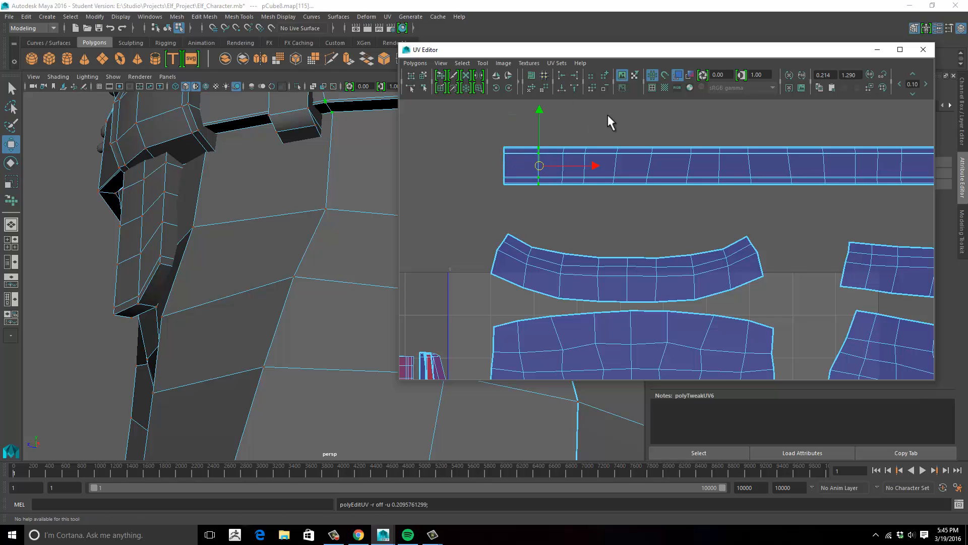
Align each following slanted UV column across the belt's left and middle sections to its minimum U value
drag(545, 147, 564, 180)
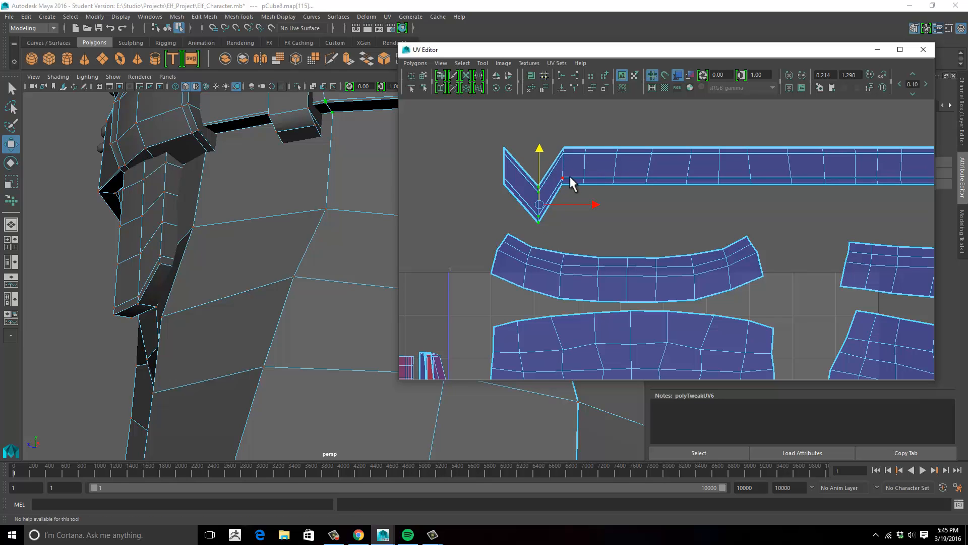
key(ctrl+z)
drag(549, 133, 570, 190)
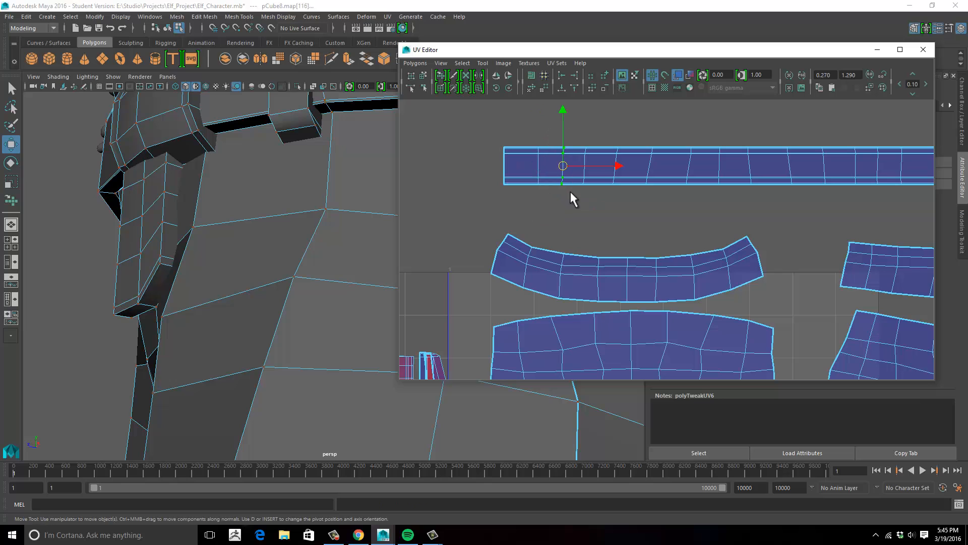
drag(578, 141, 596, 205)
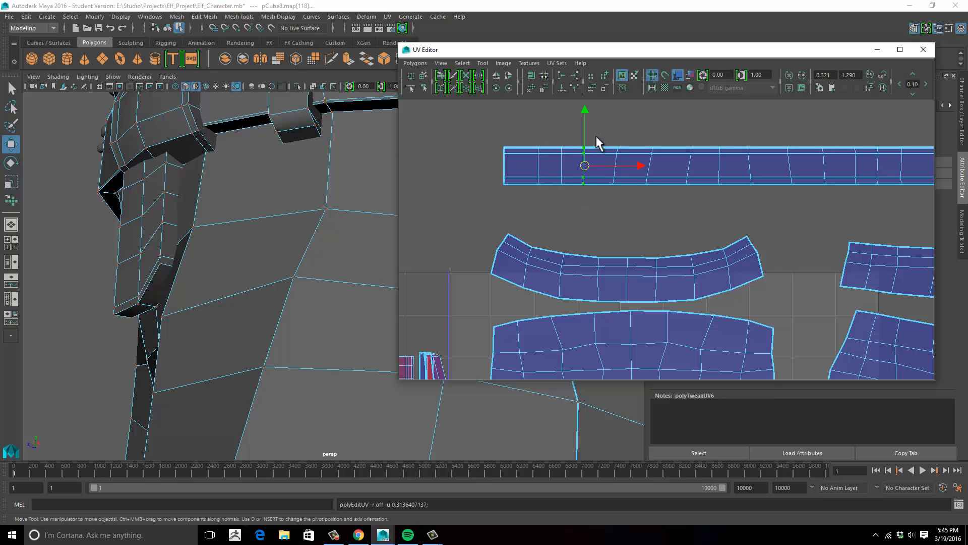
drag(596, 142, 624, 199)
drag(635, 141, 661, 189)
drag(680, 137, 692, 177)
drag(712, 137, 760, 190)
drag(783, 140, 830, 194)
drag(835, 139, 860, 189)
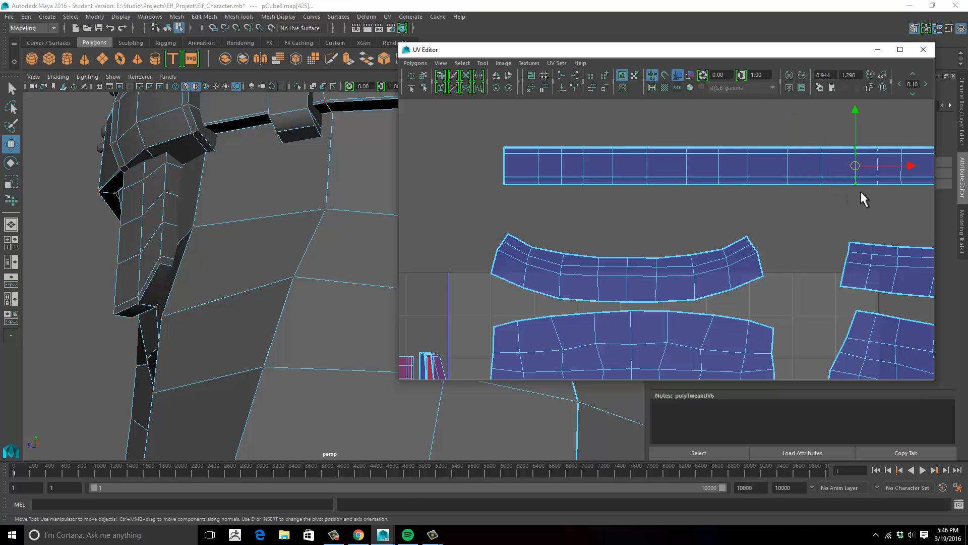
Align the remaining UV columns through to the belt's right end, one at a time, to their minimum U values
alt+middle_drag(851, 189, 659, 221)
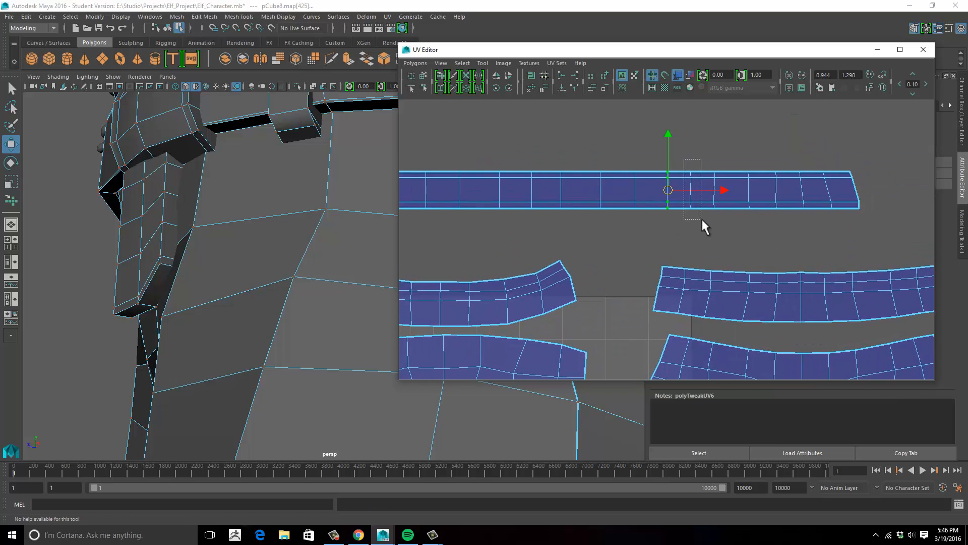
drag(702, 220, 699, 224)
drag(701, 153, 744, 200)
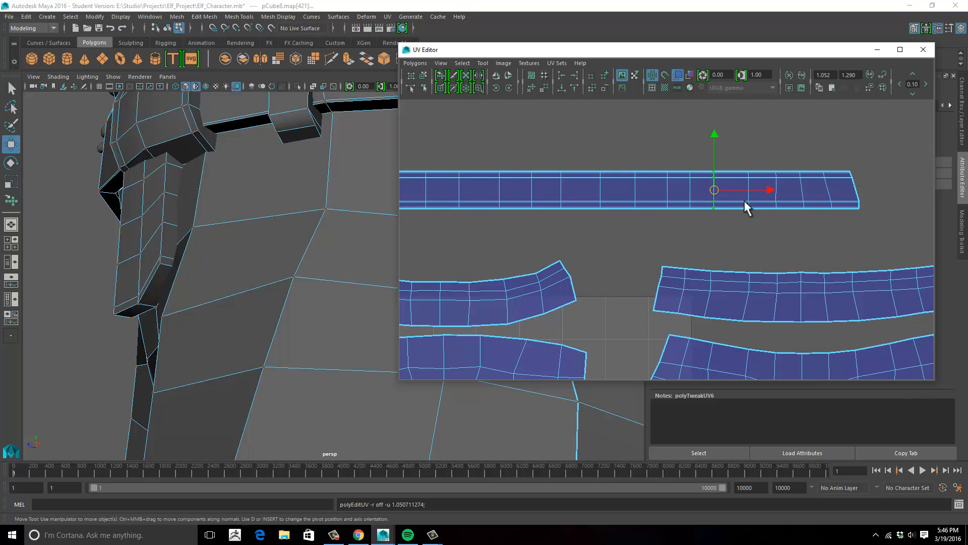
drag(733, 157, 754, 195)
drag(768, 157, 839, 224)
drag(879, 139, 850, 221)
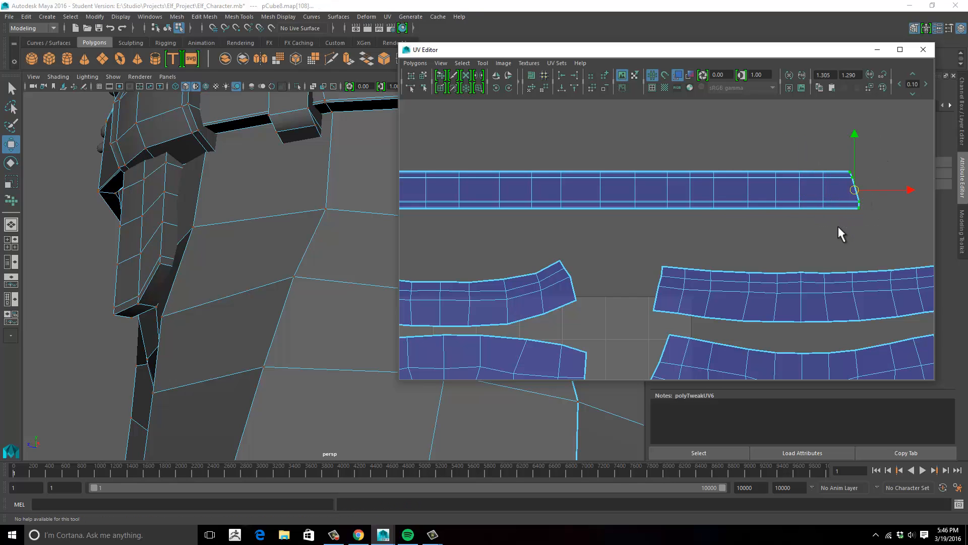
Select the whole straightened belt shell, scale it up uniformly and reposition it just above the waistbands
scroll(752, 211, down, 5)
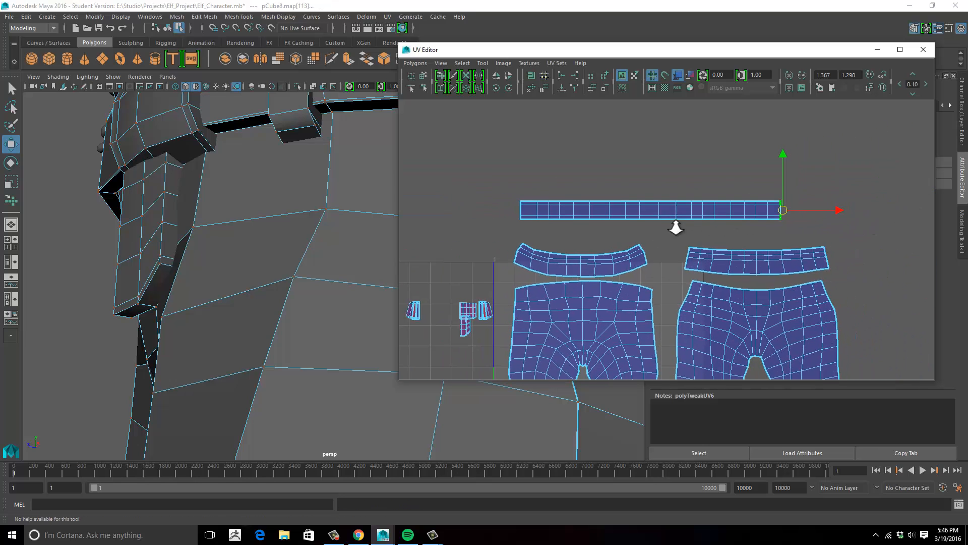
drag(496, 174, 837, 233)
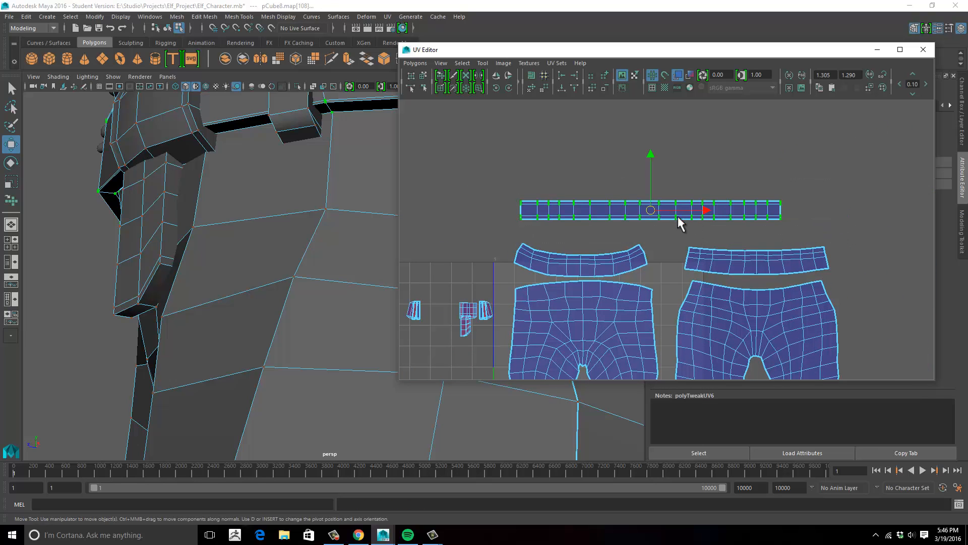
key(r)
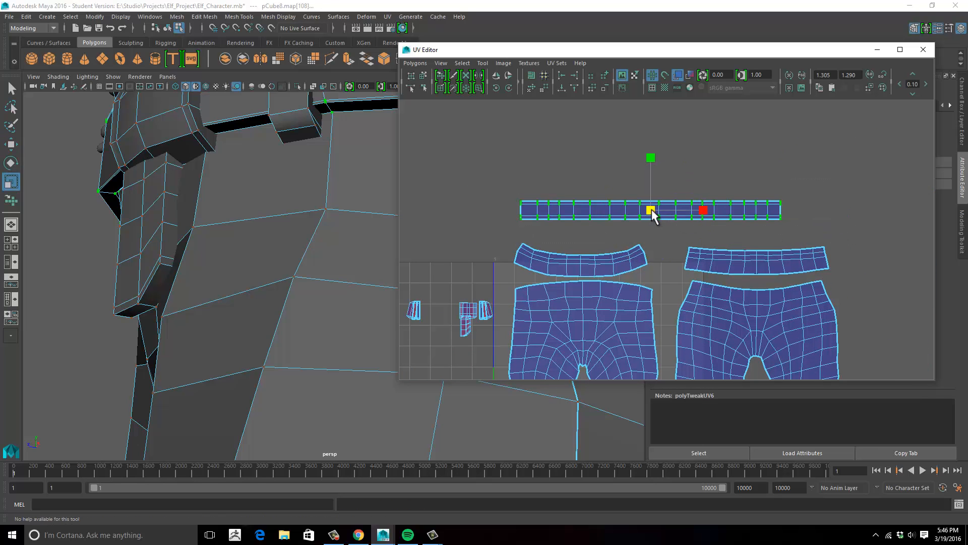
mouse_move(663, 213)
mouse_down()
mouse_move(652, 211)
mouse_move(673, 226)
mouse_up()
key(w)
key(r)
Examine the overall UV layout and the small overlapping shells of the belt loops beside the trousers
alt+middle_drag(752, 262, 779, 166)
alt+right_drag(780, 165, 681, 204)
alt+middle_drag(681, 210, 662, 186)
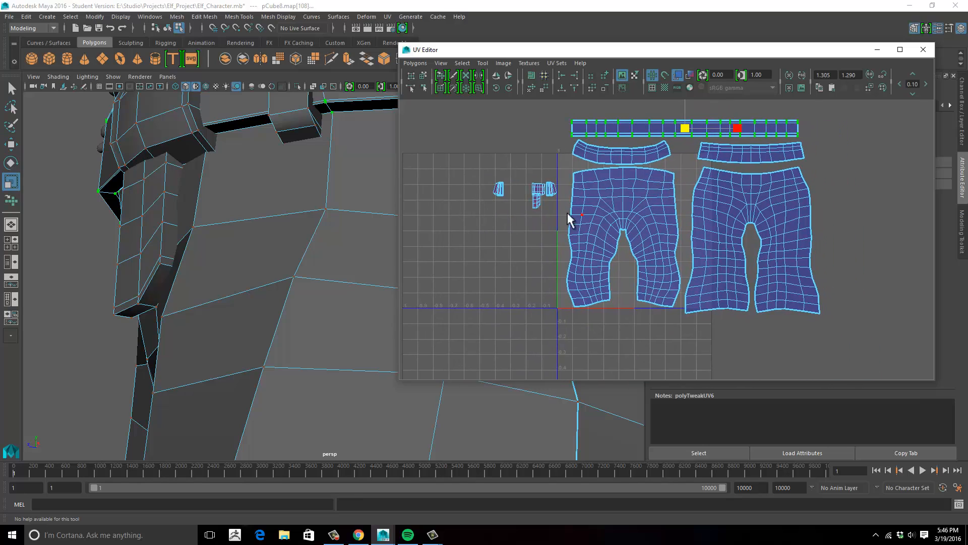
alt+middle_drag(505, 228, 526, 264)
alt+right_drag(528, 263, 802, 220)
alt+middle_drag(574, 224, 572, 237)
alt+middle_drag(403, 252, 519, 255)
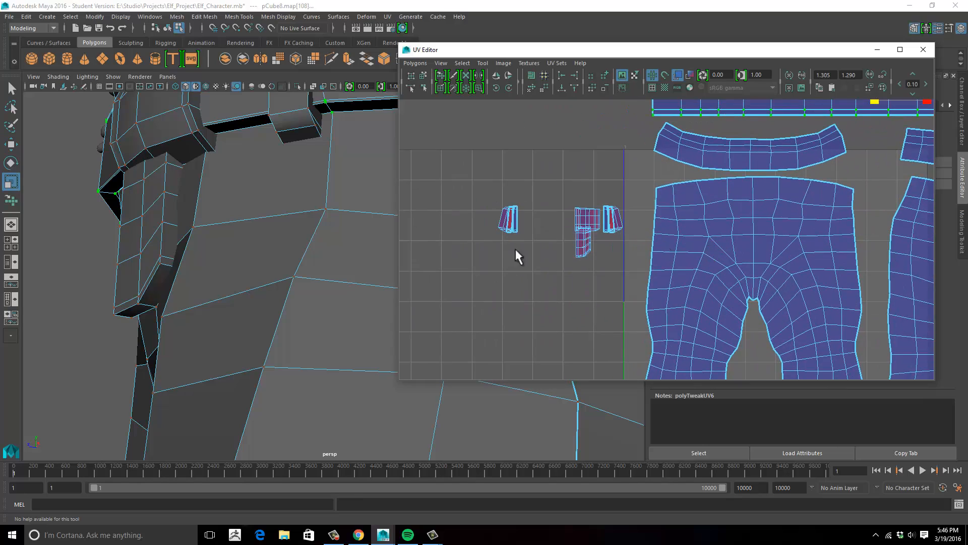
alt+right_drag(519, 255, 601, 226)
alt+middle_drag(602, 227, 675, 247)
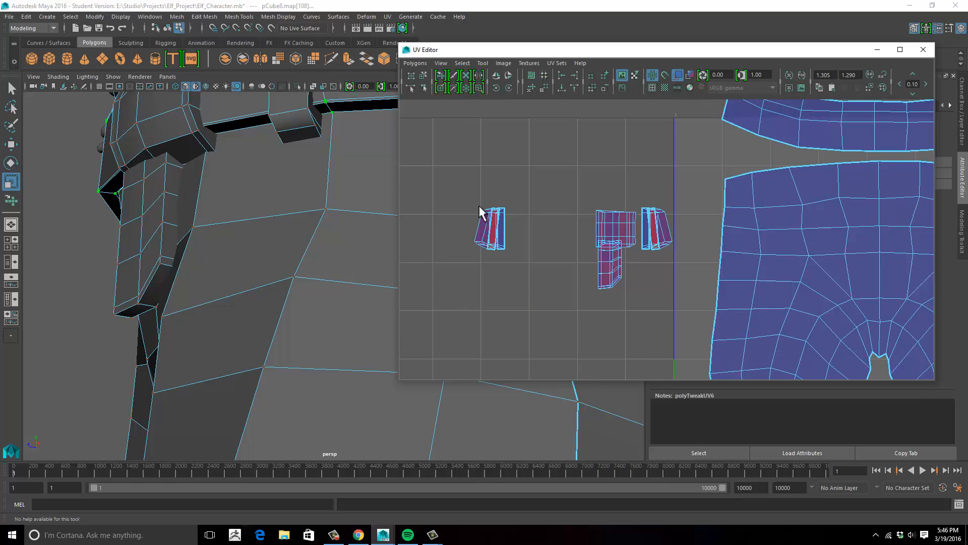
alt+middle_drag(509, 204, 541, 257)
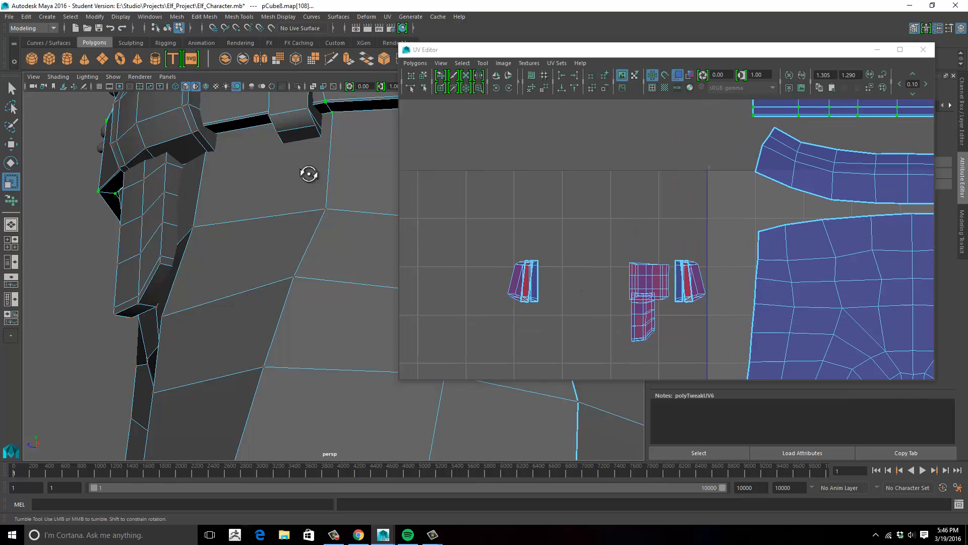
Switch the belt mesh to edge selection and select the side edges at the top and bottom of the first belt loop
alt+drag(309, 173, 145, 203)
alt+right_drag(145, 201, 312, 212)
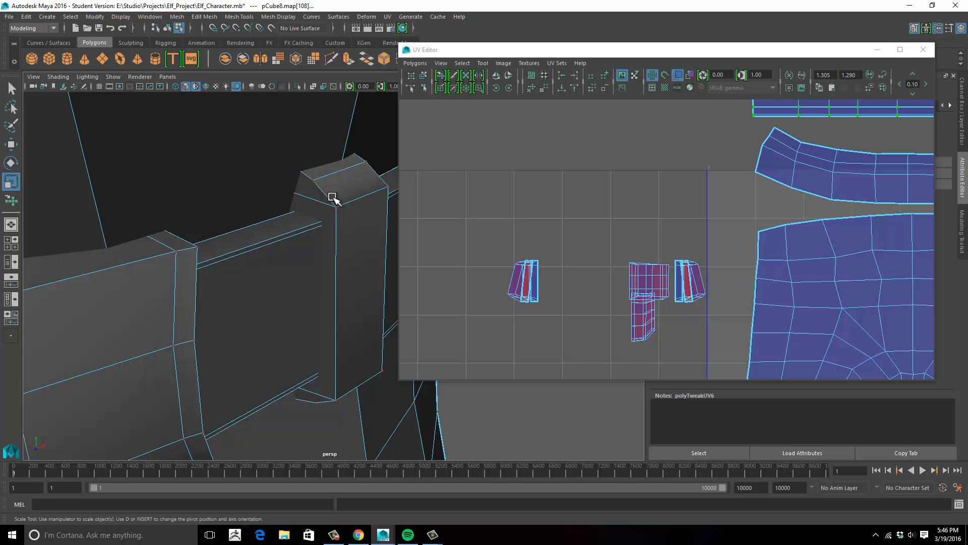
alt+drag(332, 198, 369, 192)
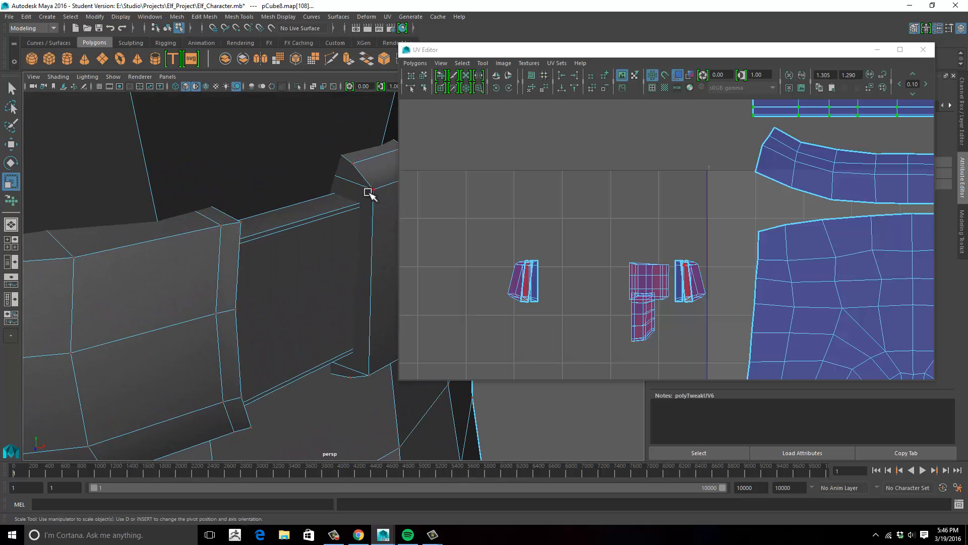
right_drag(361, 154, 372, 177)
click(346, 164)
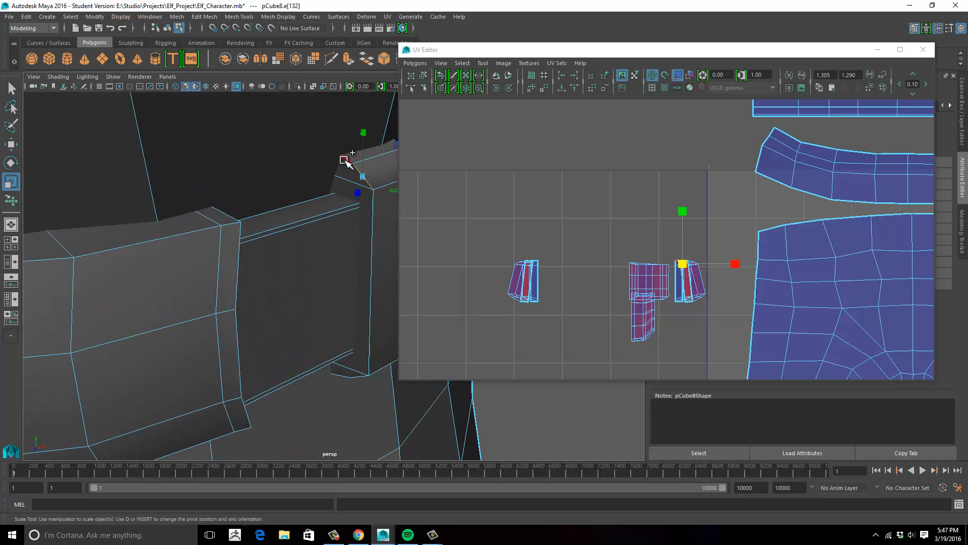
alt+drag(347, 166, 216, 227)
click(155, 208)
ctrl+shift+click(155, 202)
ctrl+shift+click(305, 212)
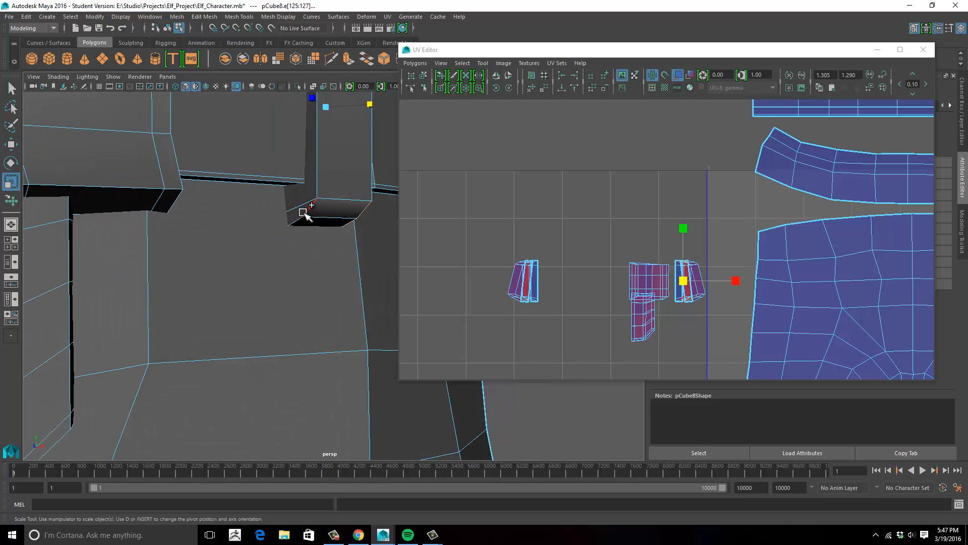
Add the top and bottom side edges of the next belt loop to the edge selection
alt+drag(299, 217, 210, 212)
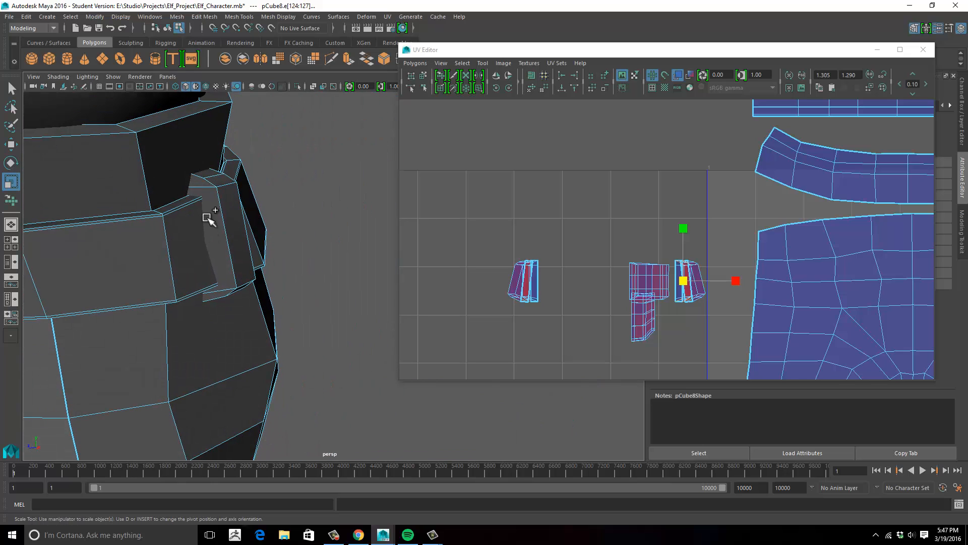
shift+click(206, 181)
click(227, 173)
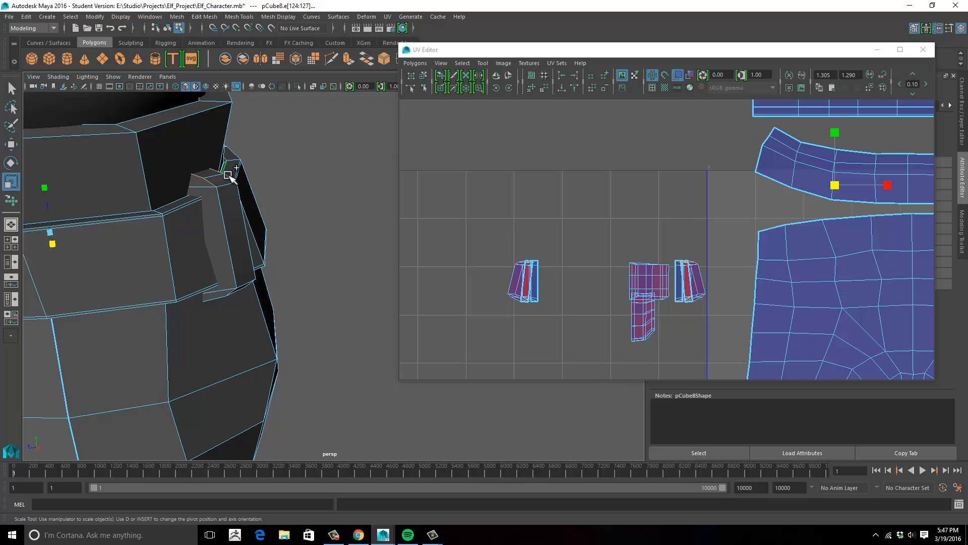
key(ctrl+z)
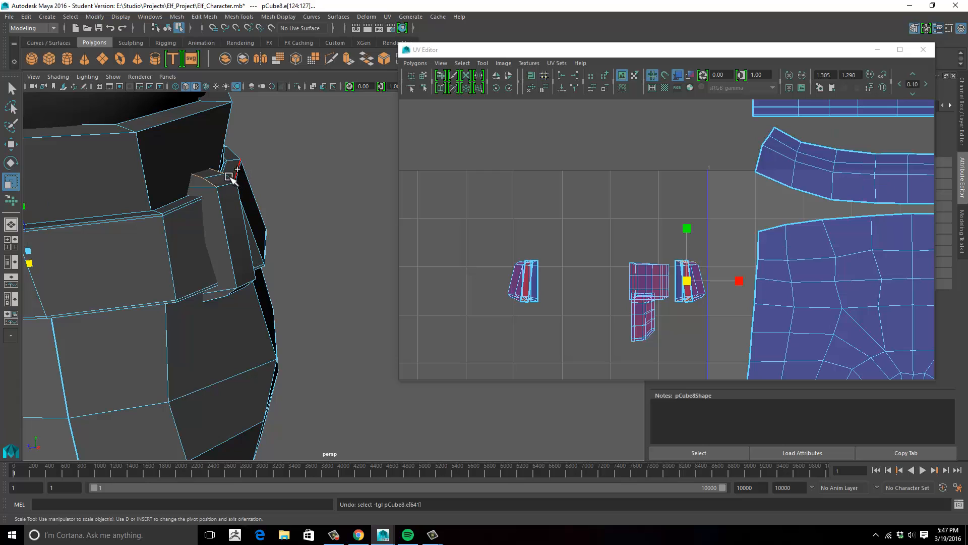
shift+click(229, 177)
shift+click(223, 296)
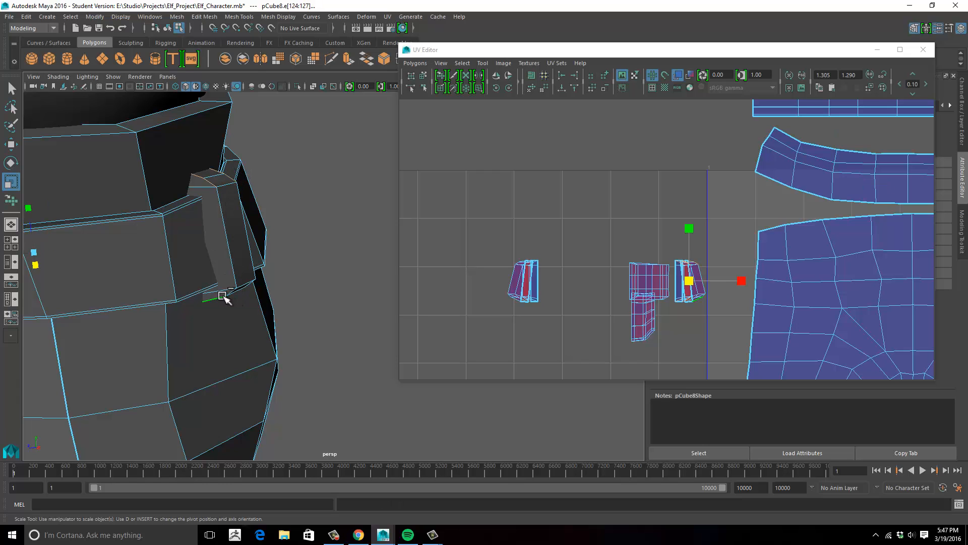
Add the top and bottom side edges of the third belt loop to the edge selection
mouse_move(330, 307)
alt+mouse_down()
mouse_move(227, 309)
mouse_move(317, 296)
alt+mouse_up()
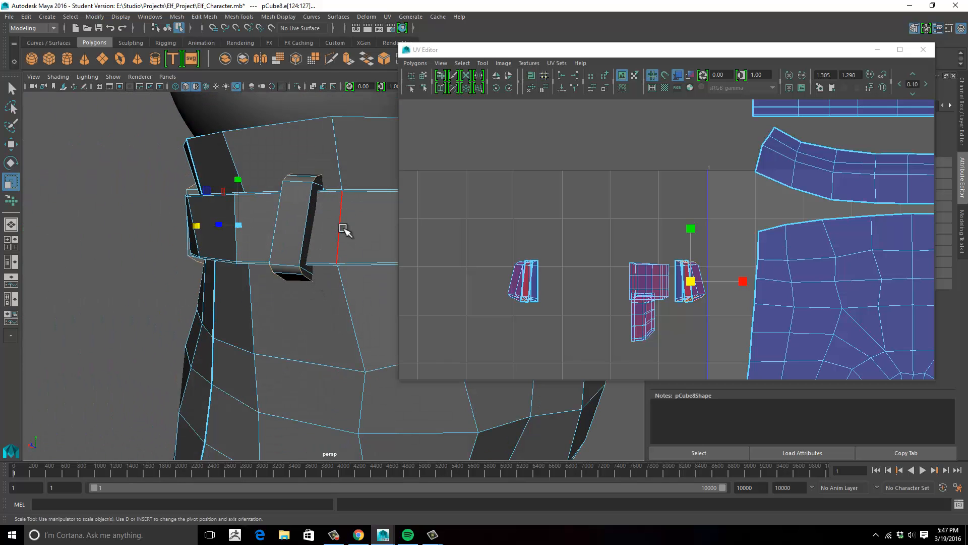
alt+drag(341, 231, 262, 279)
alt+drag(335, 274, 202, 207)
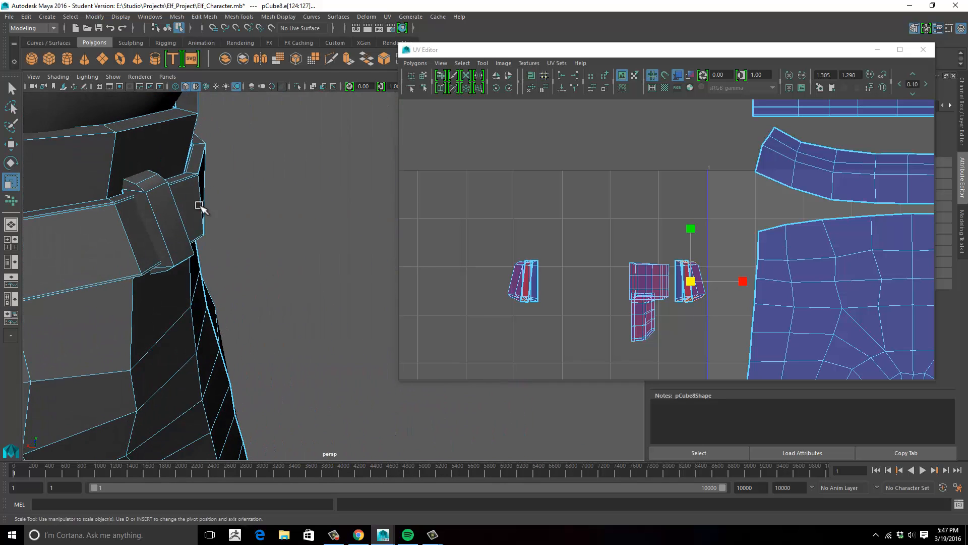
click(132, 182)
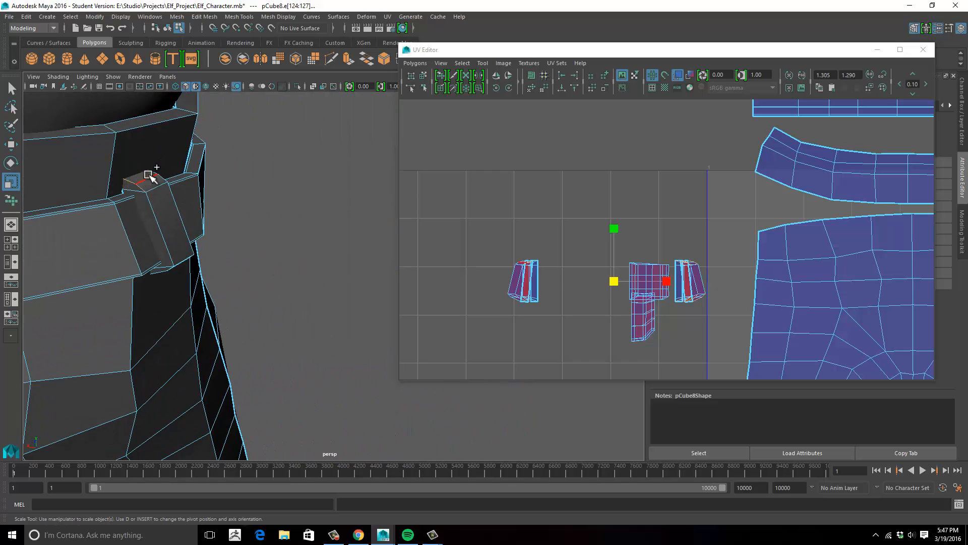
shift+click(161, 176)
alt+drag(188, 264, 225, 229)
ctrl+click(166, 188)
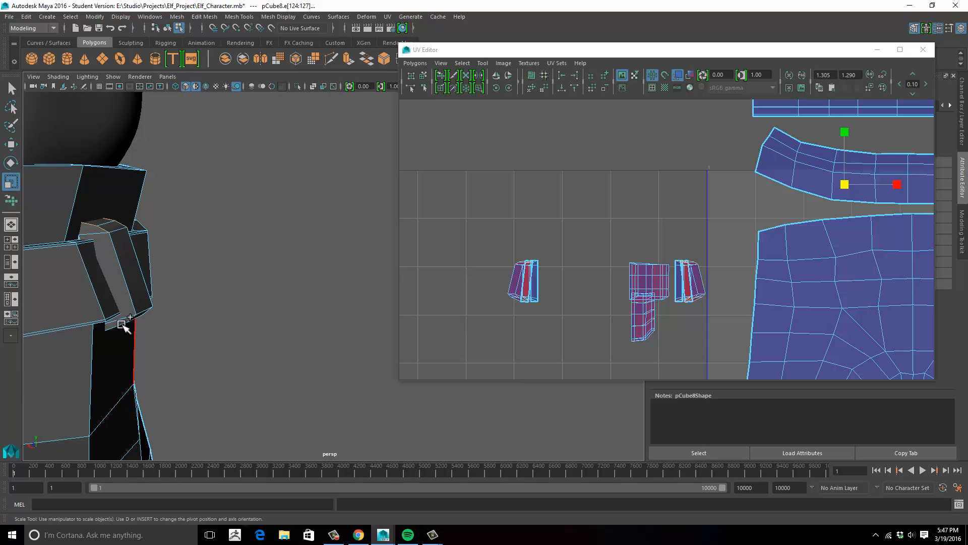
alt+drag(191, 320, 348, 316)
alt+middle_drag(348, 315, 132, 313)
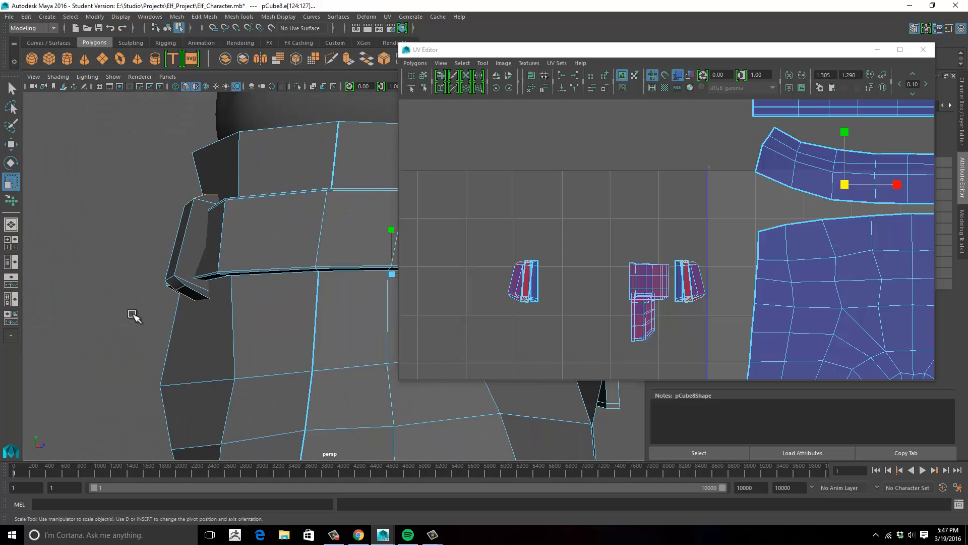
ctrl+click(179, 282)
Add the top and bottom side edges of the last belt loop to the edge selection
alt+drag(185, 312, 270, 279)
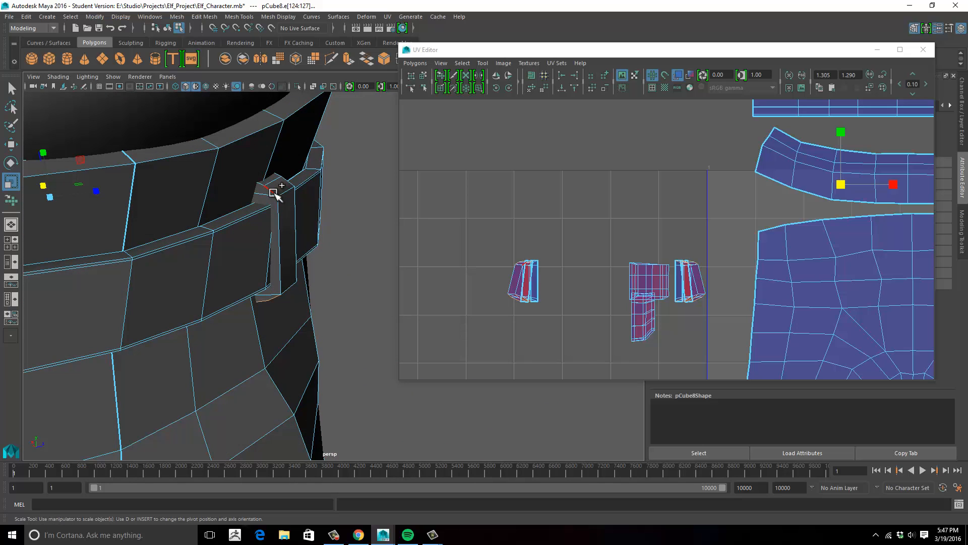
alt+drag(349, 217, 278, 200)
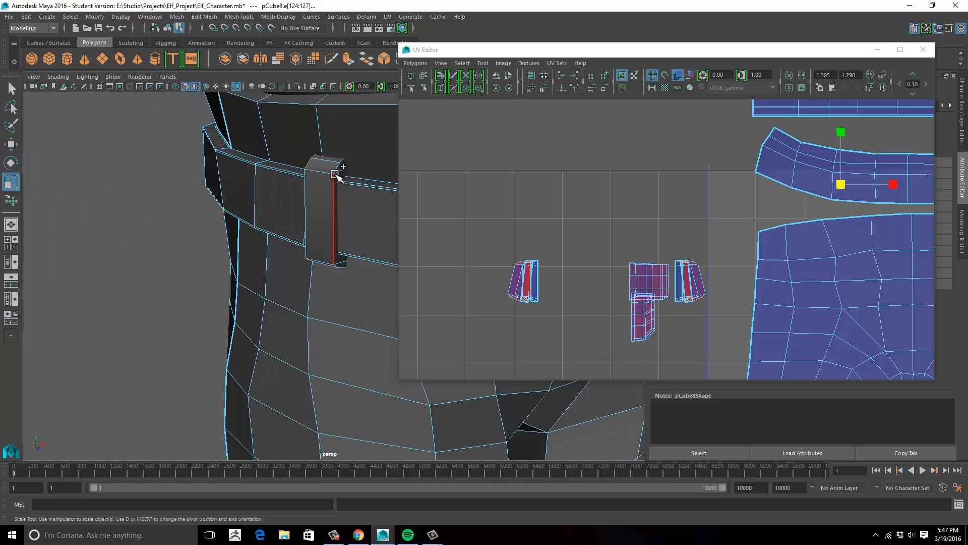
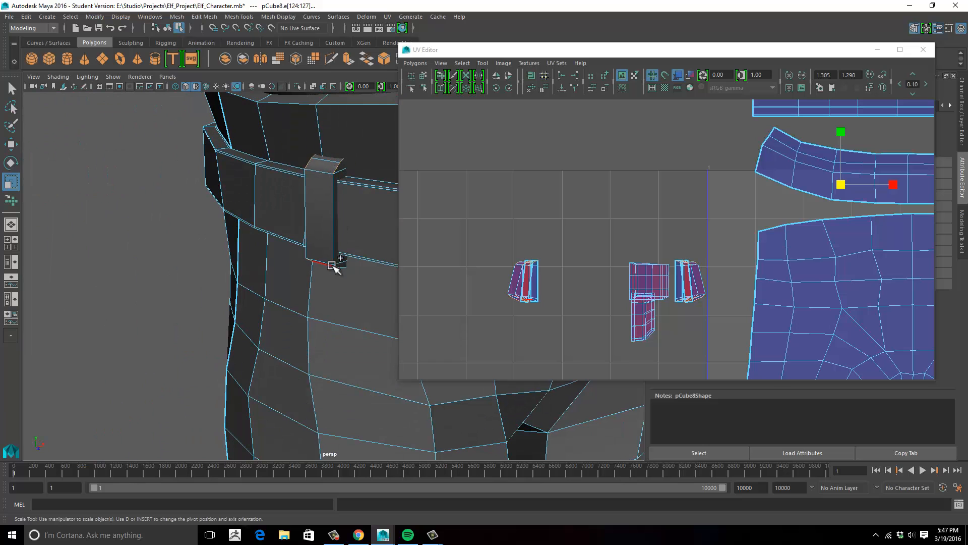
alt+drag(357, 268, 351, 272)
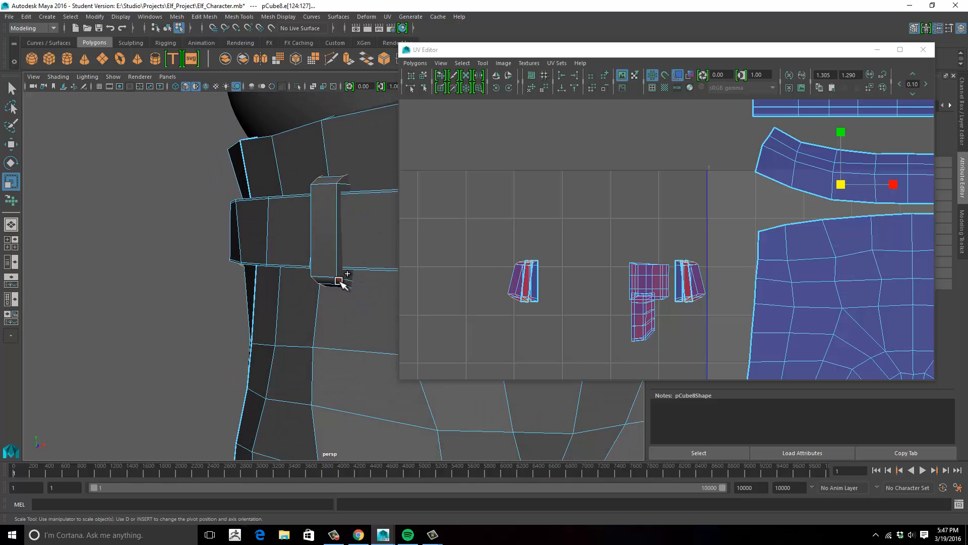
Check the selected edges around the belt loops and cut the UVs along them
alt+middle_drag(380, 306, 88, 317)
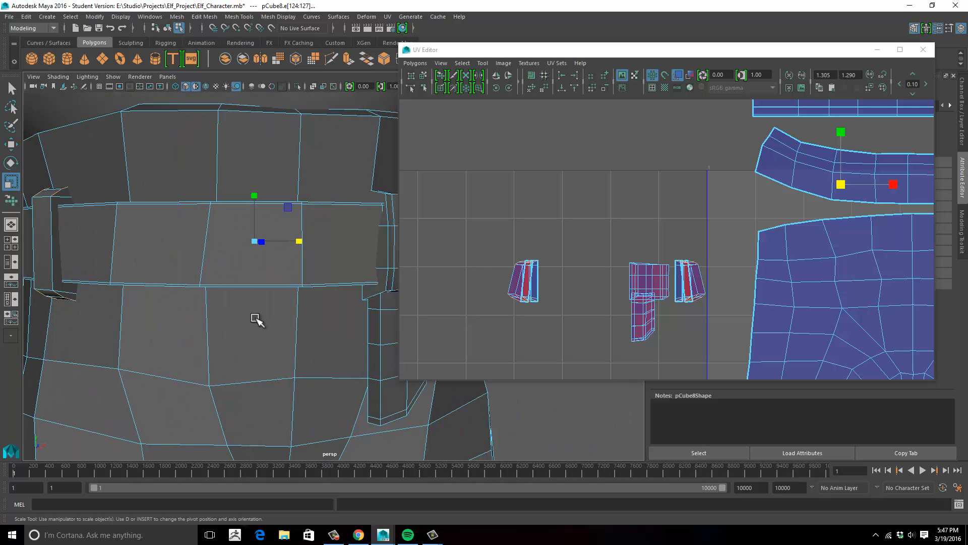
mouse_move(297, 318)
alt+middle_down()
mouse_move(119, 314)
mouse_move(365, 308)
alt+middle_up()
alt+middle_drag(222, 312, 289, 310)
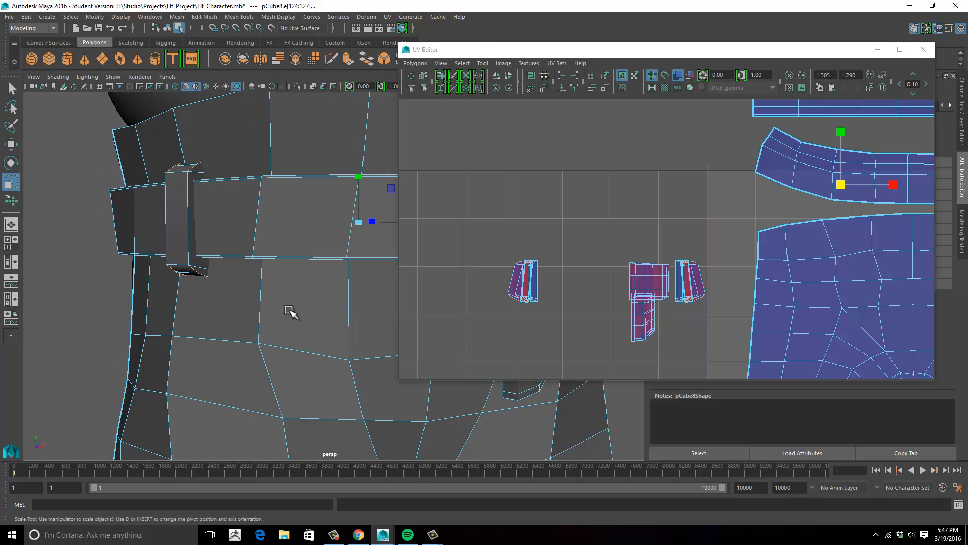
alt+drag(279, 313, 302, 321)
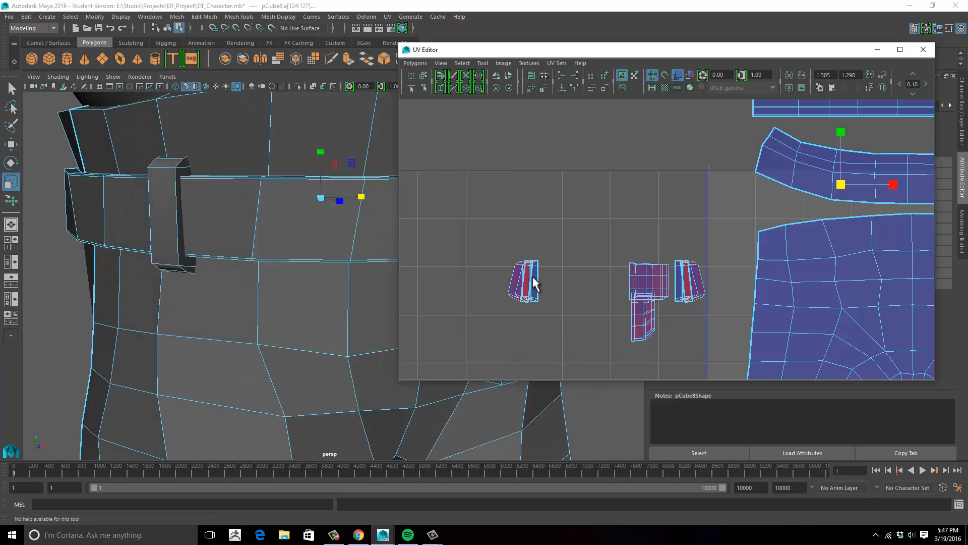
right_drag(532, 276, 549, 326)
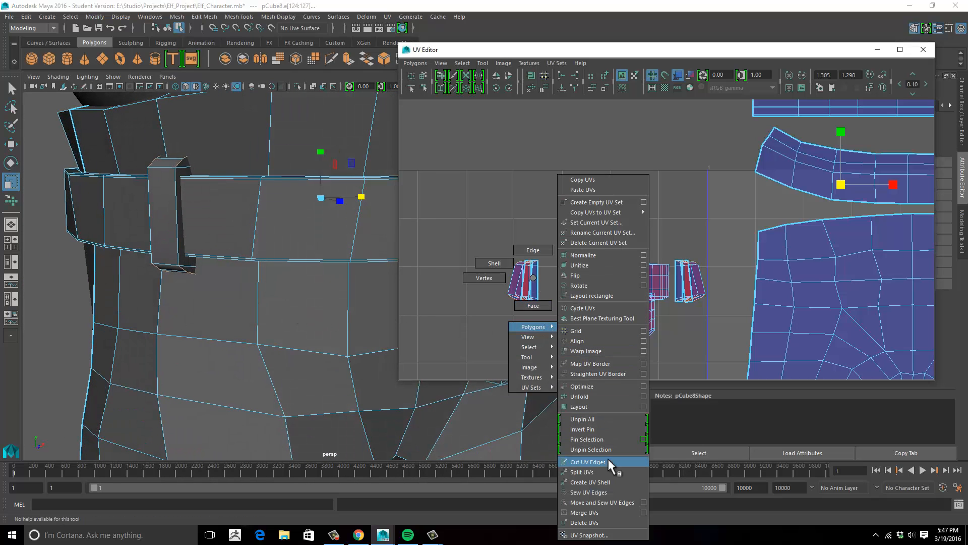
right_drag(608, 459, 608, 459)
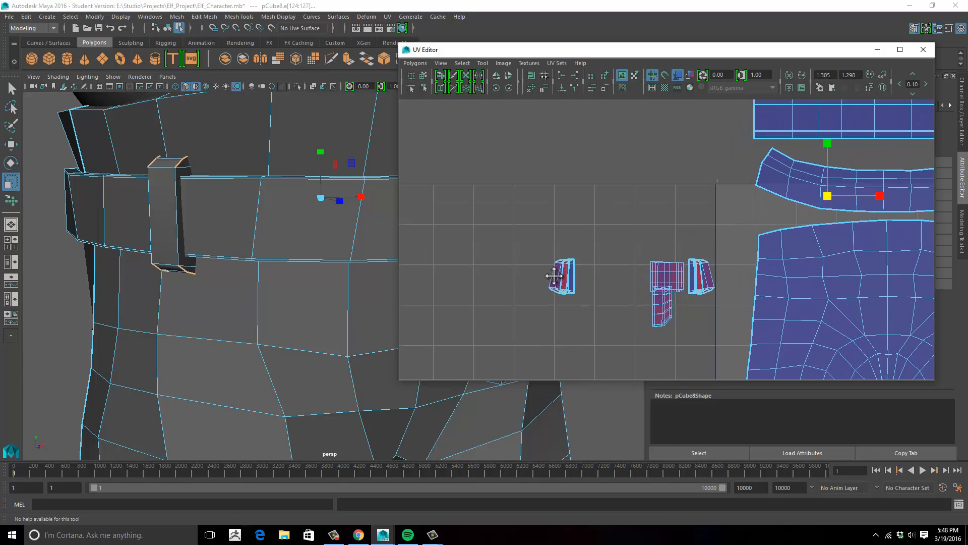
Move one loop shell out of the overlapping pair farthest from the trousers and unfold it with the Unfold UV Tool
scroll(521, 296, up, 2)
mouse_move(554, 296)
right_down()
mouse_move(596, 281)
mouse_move(555, 300)
mouse_move(569, 289)
right_up()
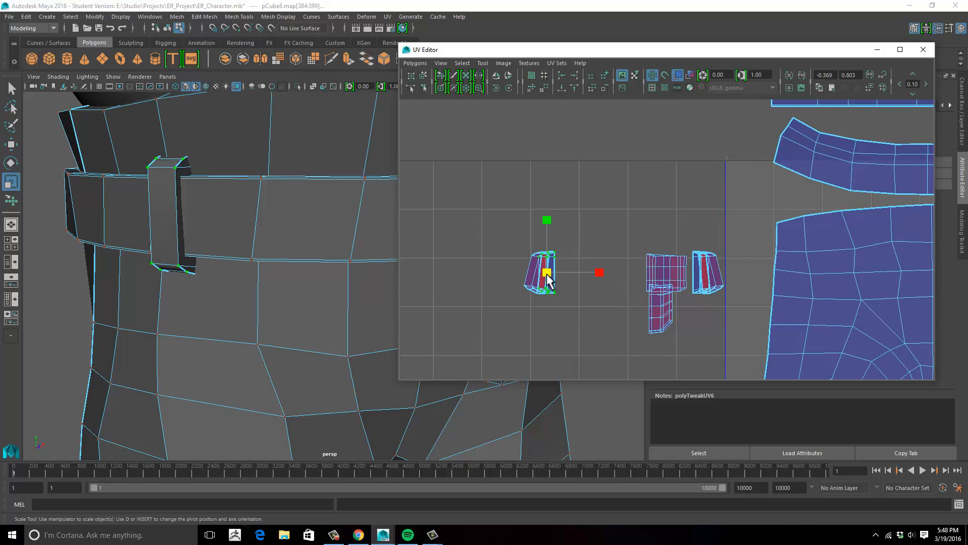
key(w)
drag(547, 275, 583, 214)
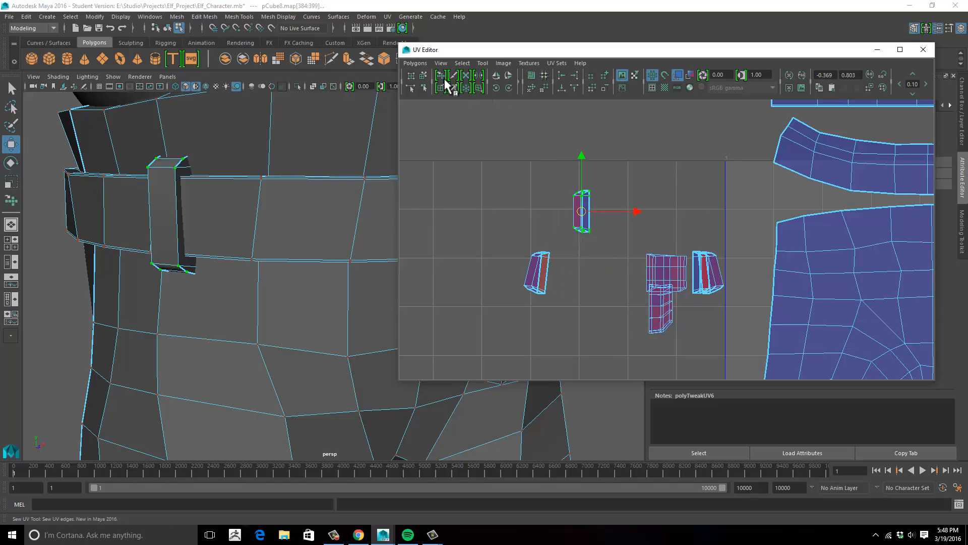
click(446, 79)
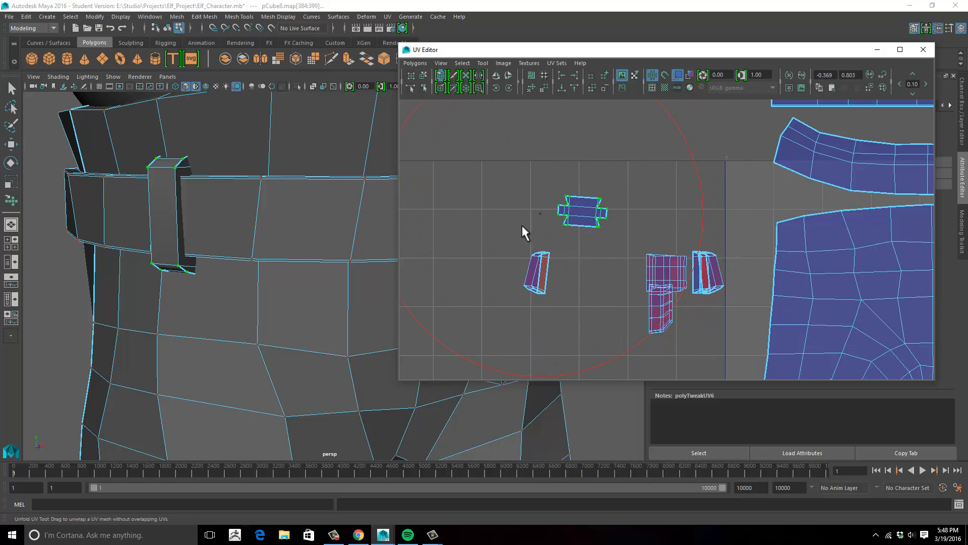
Select the remaining loop shell of that pair, shift it away from the other shells and unfold it flat
key(w)
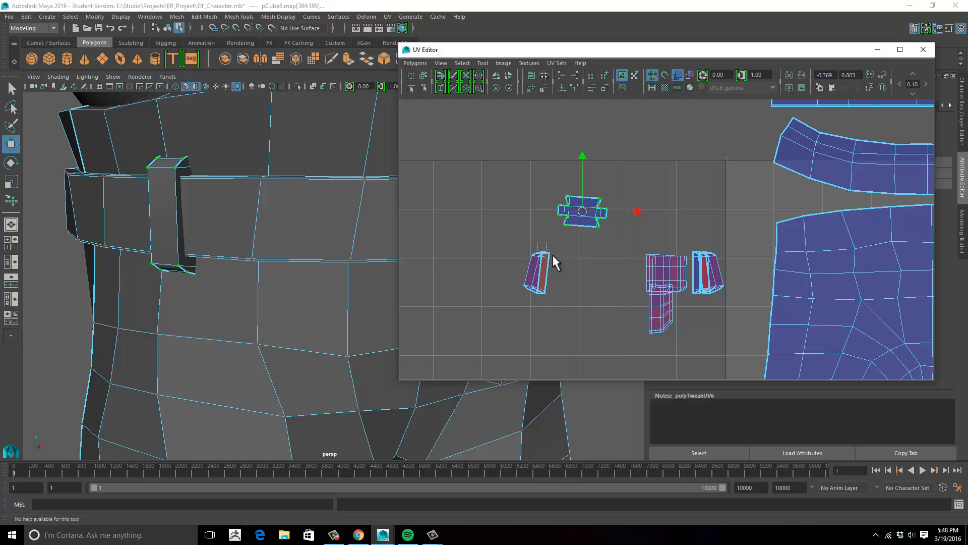
drag(552, 255, 551, 256)
ctrl+right_drag(551, 256, 598, 258)
mouse_move(537, 273)
mouse_down()
mouse_move(506, 267)
mouse_move(502, 278)
mouse_up()
click(440, 90)
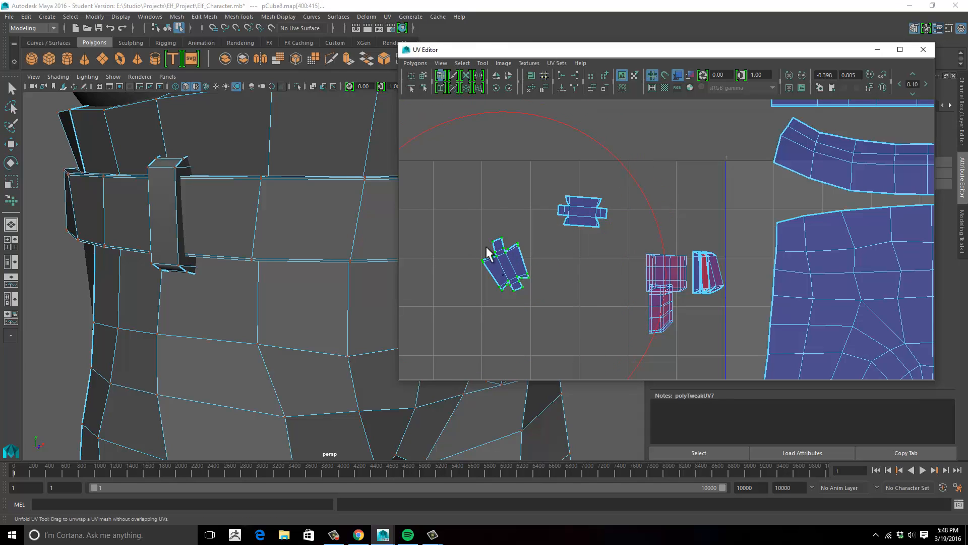
Separate the tilted loop shell from the overlapping pair nearest the trousers, move it up and unfold it
alt+middle_drag(584, 272, 558, 251)
alt+right_drag(557, 251, 630, 245)
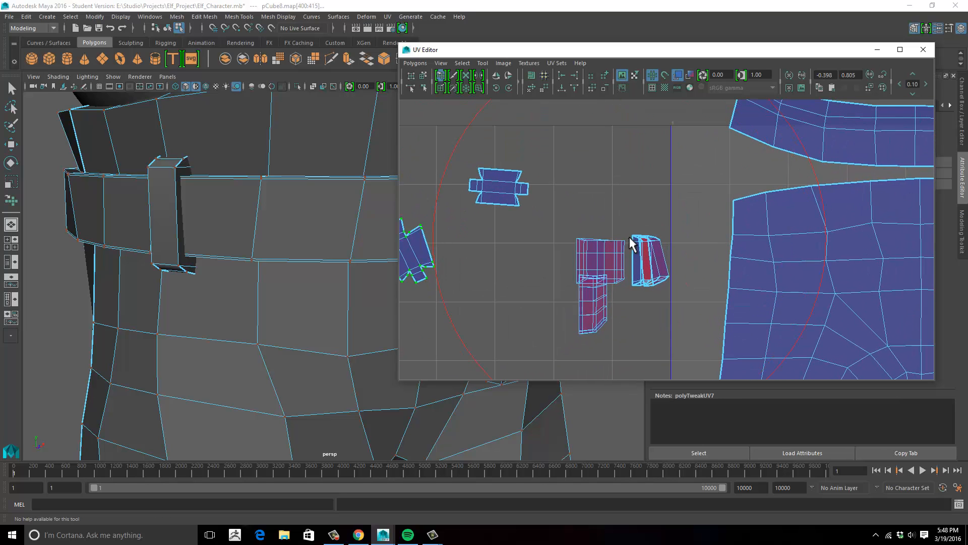
drag(659, 251, 658, 247)
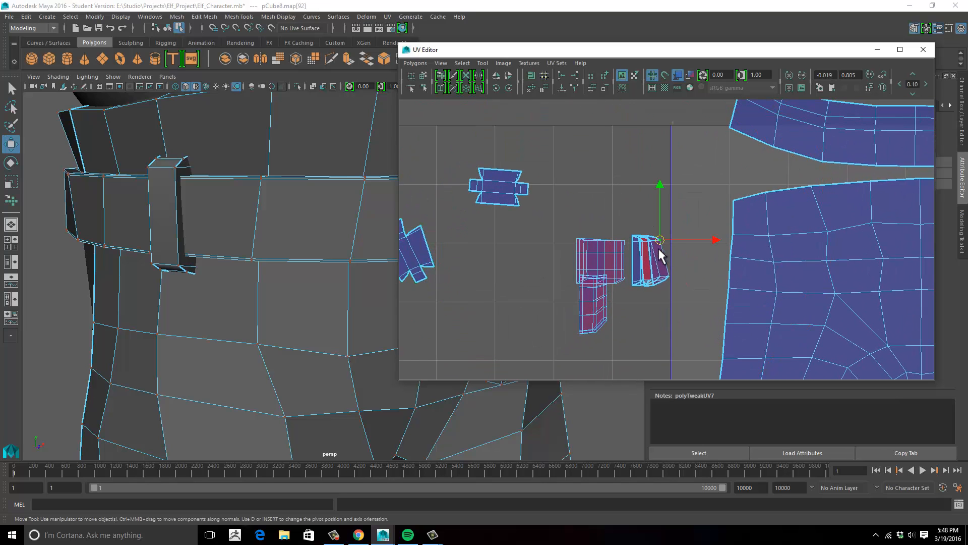
ctrl+right_drag(658, 247, 679, 244)
drag(656, 260, 616, 172)
alt+middle_drag(486, 254, 565, 259)
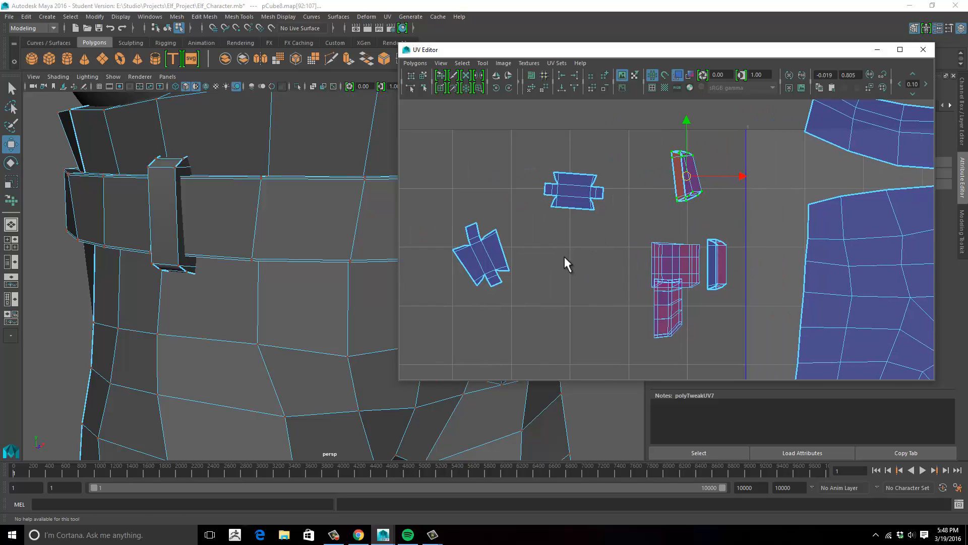
click(440, 75)
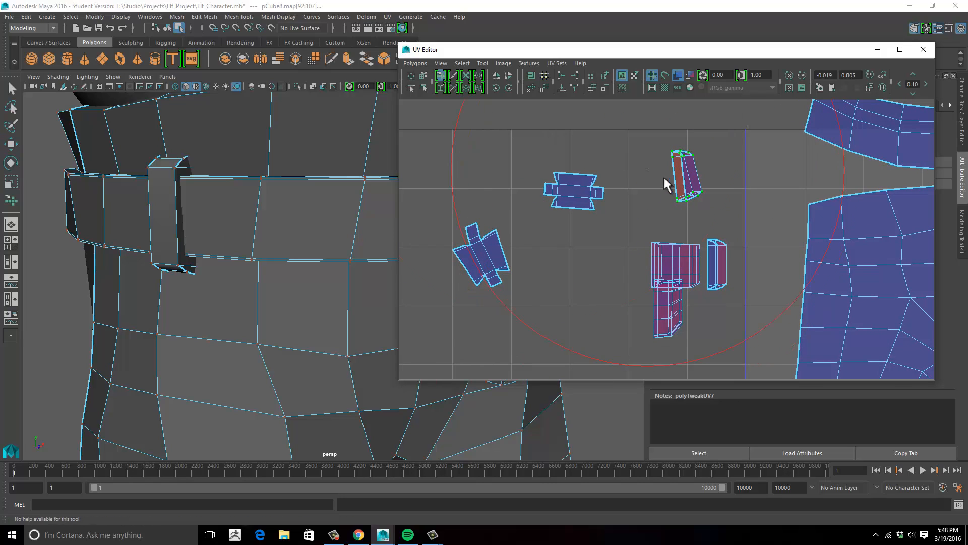
drag(683, 183, 701, 201)
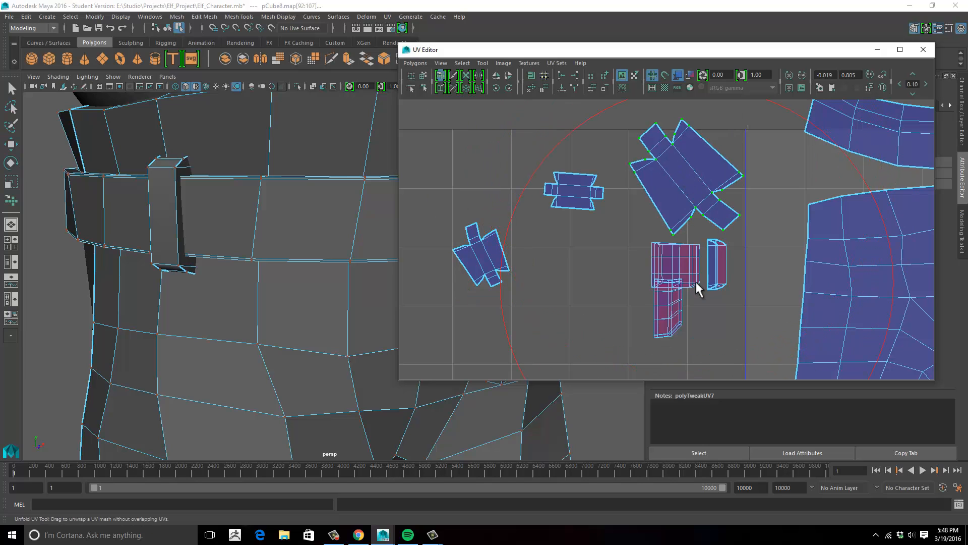
Select the whole narrow loop shell left beside the overlapping grid shells and unfold it flat
alt+middle_drag(696, 282, 673, 244)
drag(695, 236, 713, 251)
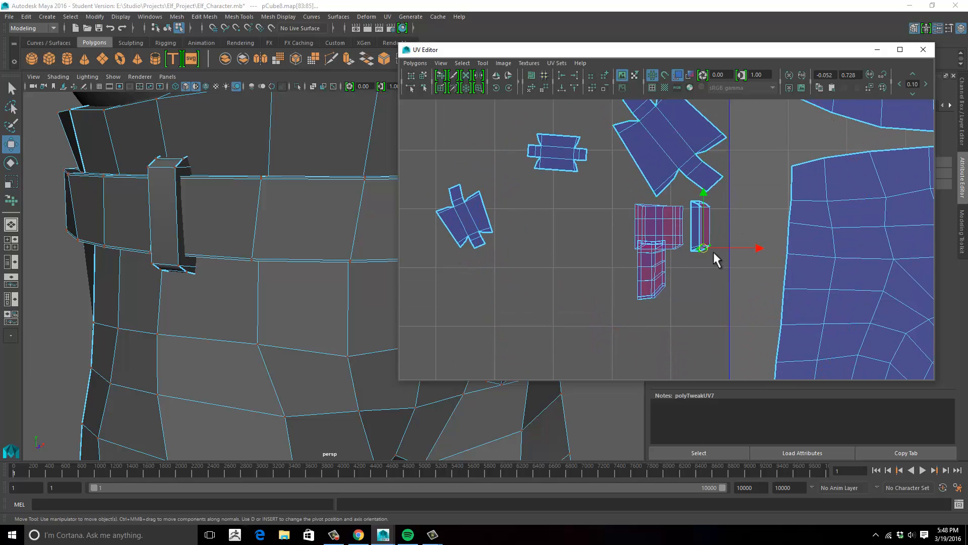
ctrl+right_drag(713, 252, 753, 237)
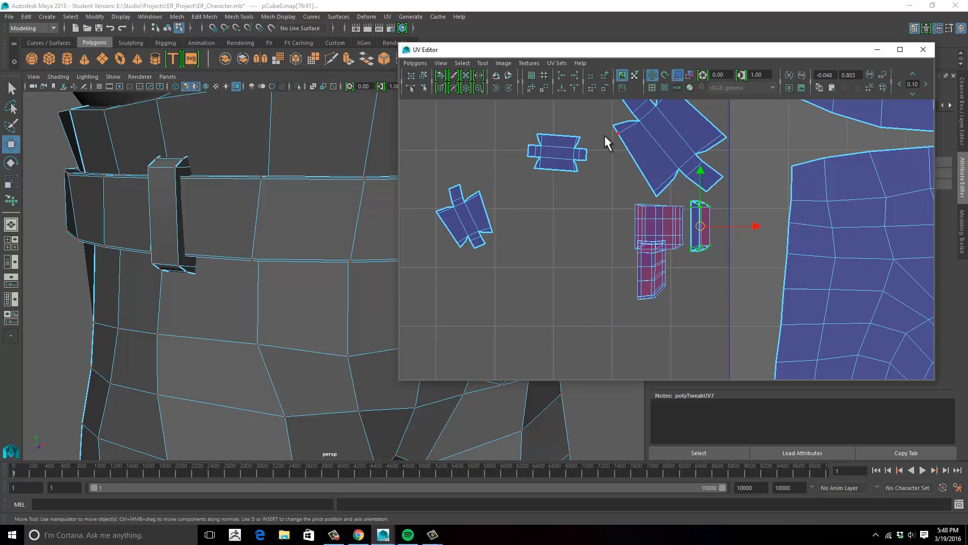
click(441, 77)
drag(704, 215, 707, 212)
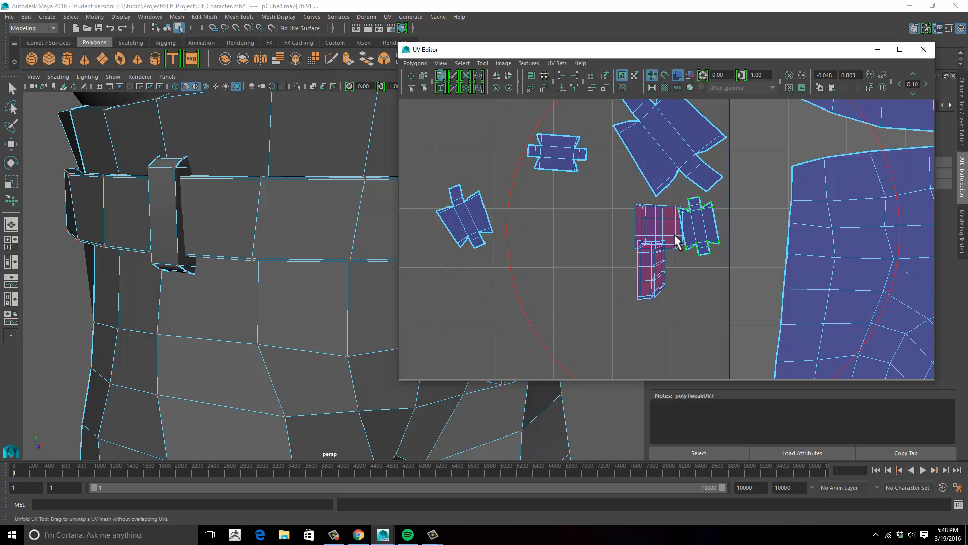
Move the newly unfolded loop shell into the empty area near the other small loop shells and rotate it upright
alt+middle_drag(616, 240, 622, 257)
drag(702, 243, 535, 259)
key(e)
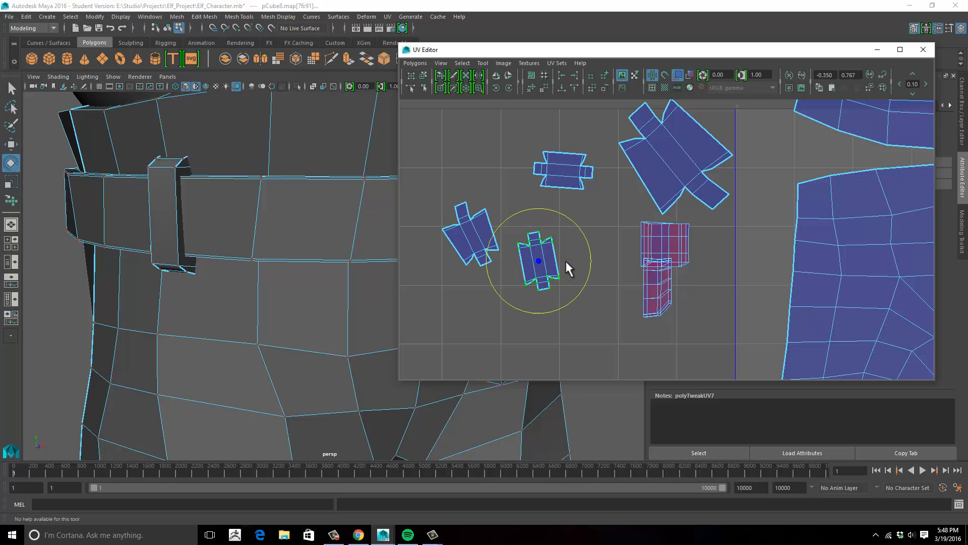
drag(592, 261, 585, 255)
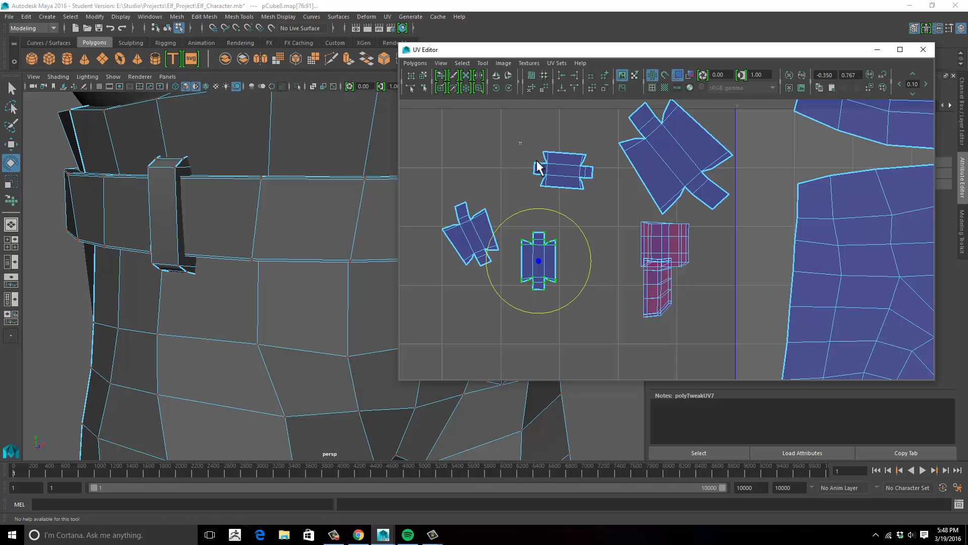
Rotate the horizontal loop shell upright and place it directly to the right of the first upright loop shell
drag(520, 142, 615, 292)
key(w)
key(e)
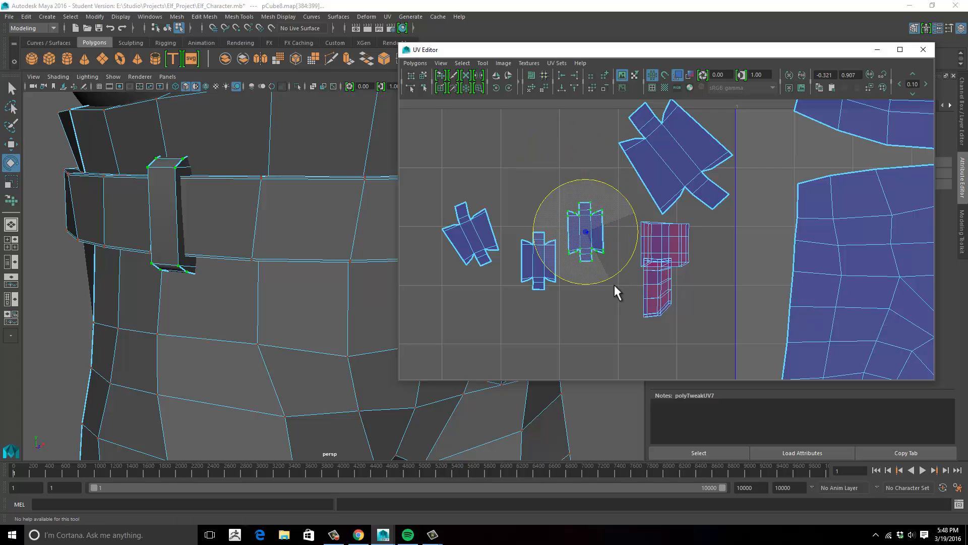
key(w)
drag(586, 233, 580, 259)
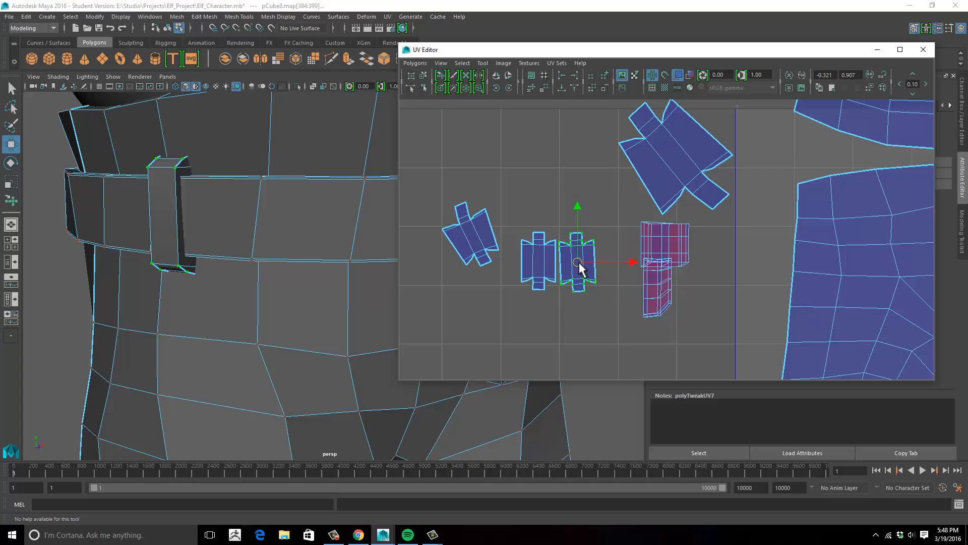
Rotate the tilted small loop shell upright and place it at the left end of the loop row
drag(498, 279, 498, 280)
drag(480, 246, 529, 273)
key(e)
key(r)
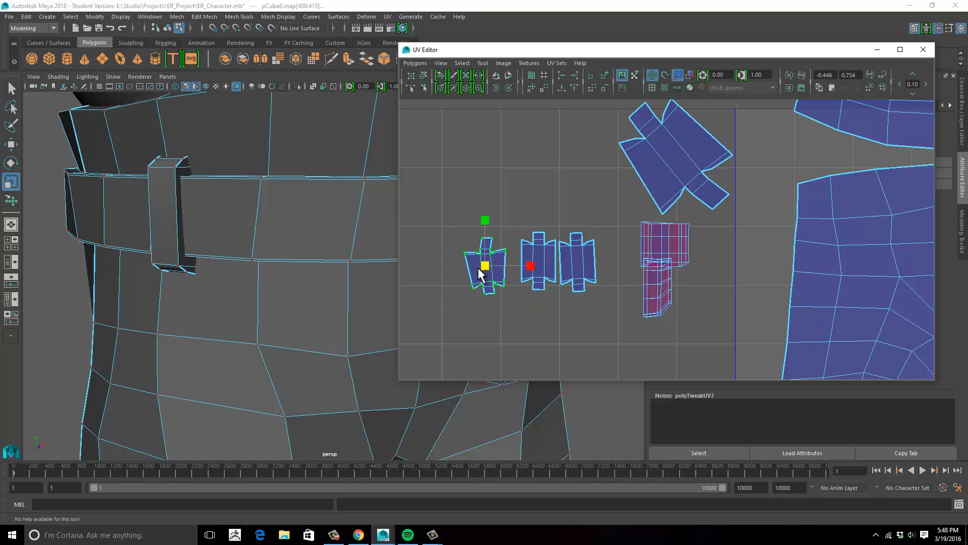
key(w)
drag(504, 255, 504, 256)
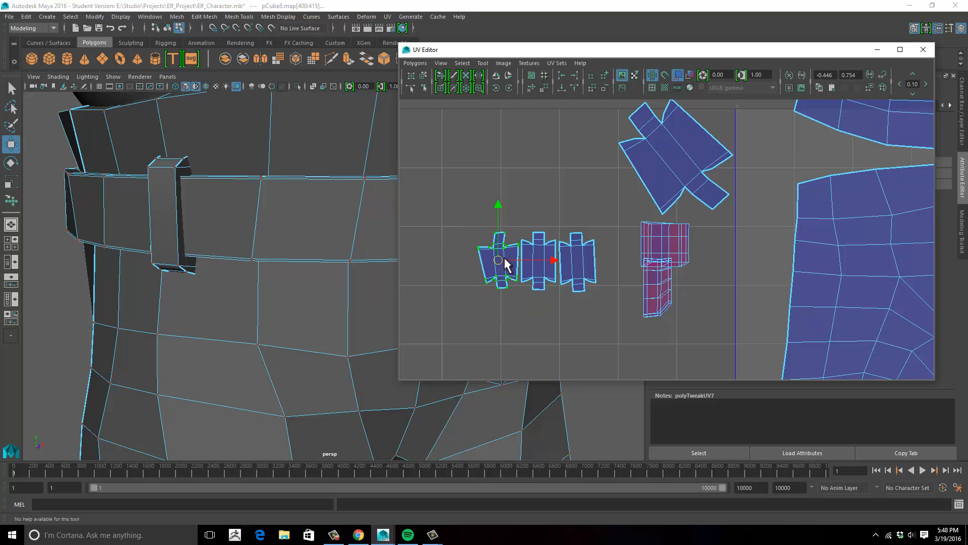
Rotate the oversized loop shell upright, scale it down to match the others and place it at the right end of the row
right_drag(722, 200, 699, 192)
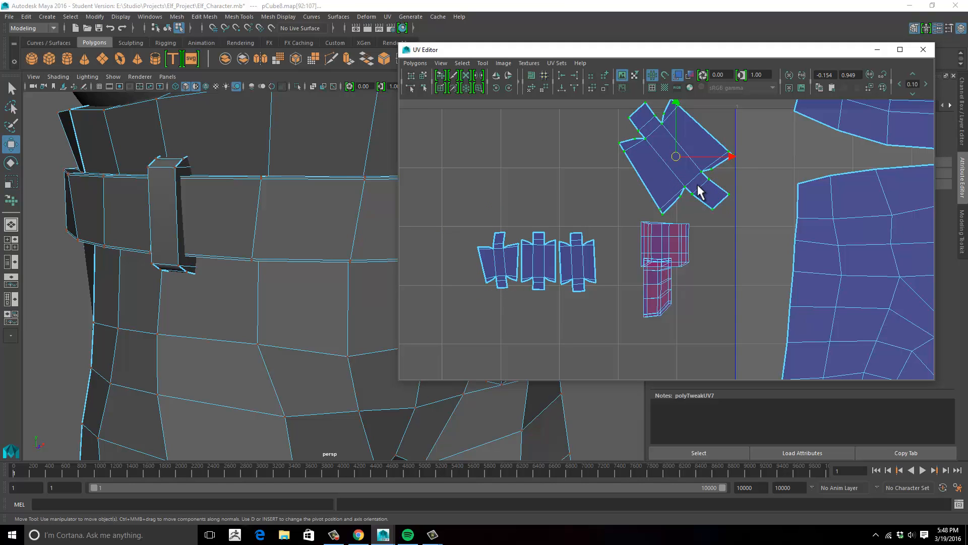
drag(676, 156, 644, 242)
key(e)
drag(692, 217, 623, 267)
key(r)
key(w)
key(r)
key(w)
alt+right_drag(656, 275, 502, 232)
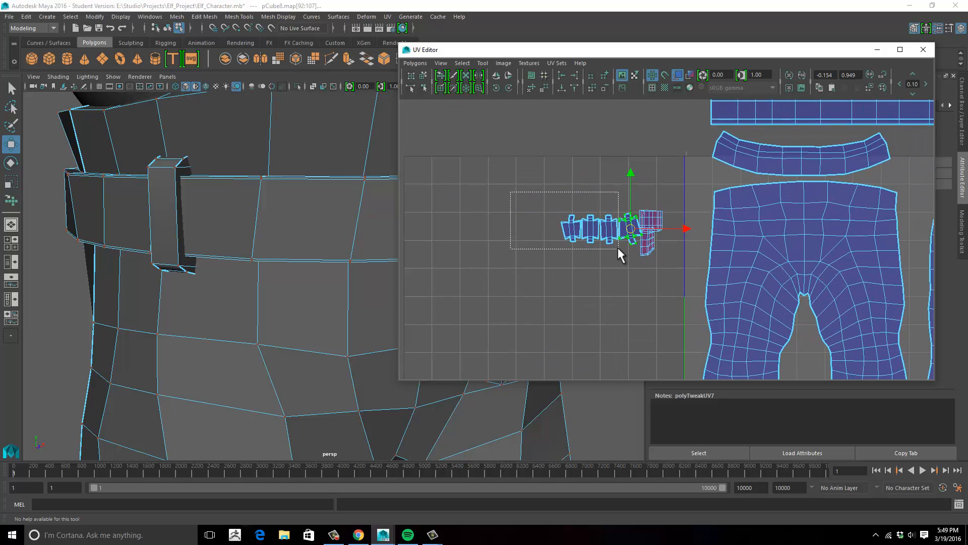
Select the belt loop shells and move them as a group to the empty area right of the second waistband shell
drag(618, 248, 619, 247)
ctrl+right_drag(596, 246, 635, 230)
drag(605, 235, 774, 223)
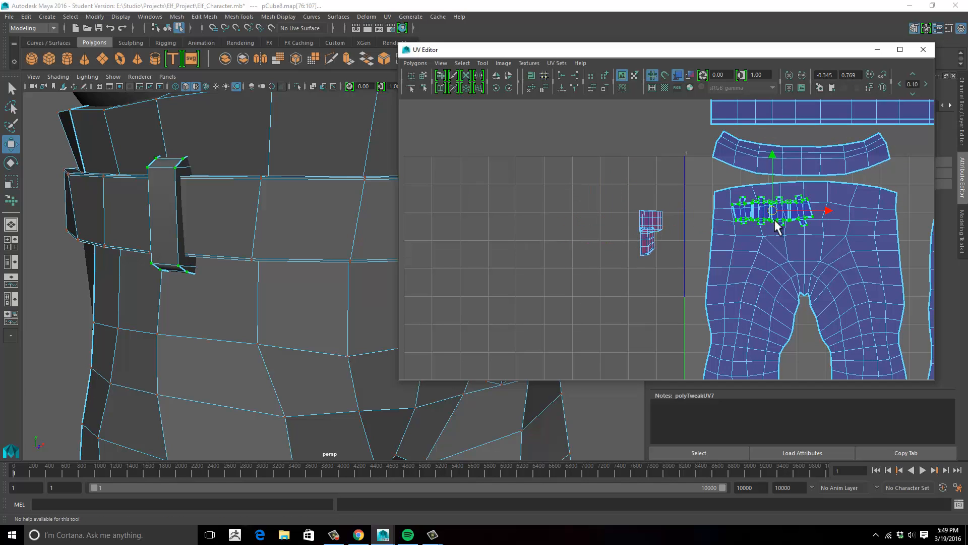
alt+middle_drag(774, 222, 474, 263)
alt+middle_drag(607, 266, 659, 209)
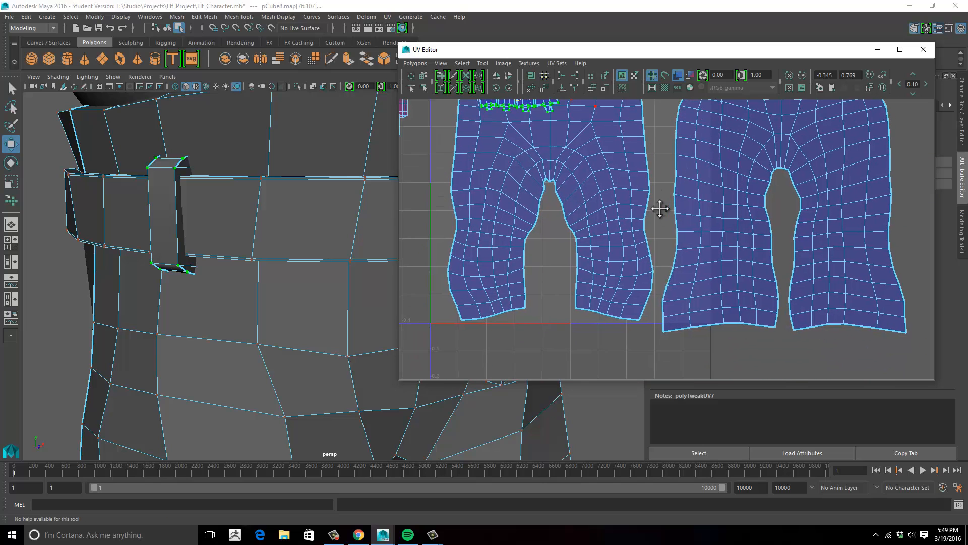
alt+middle_drag(550, 263, 525, 257)
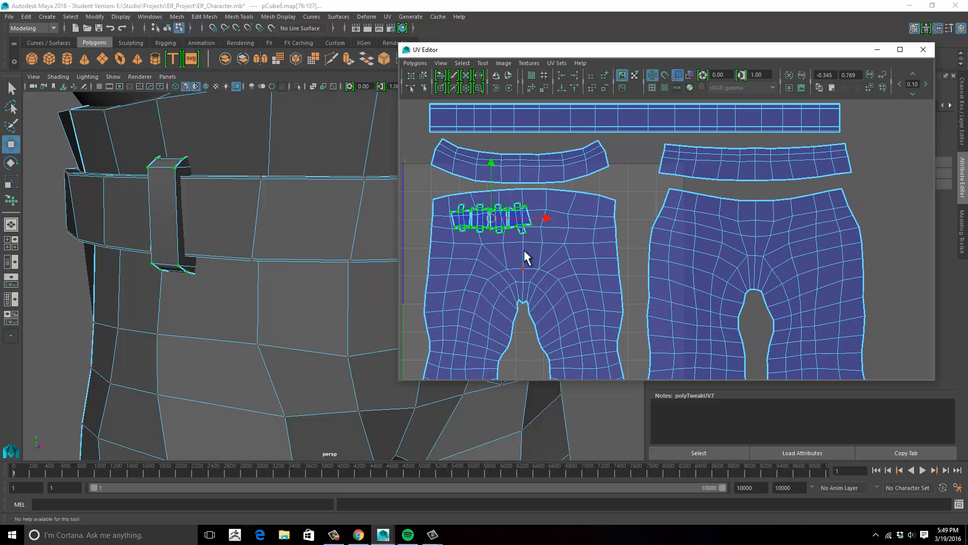
drag(491, 220, 900, 187)
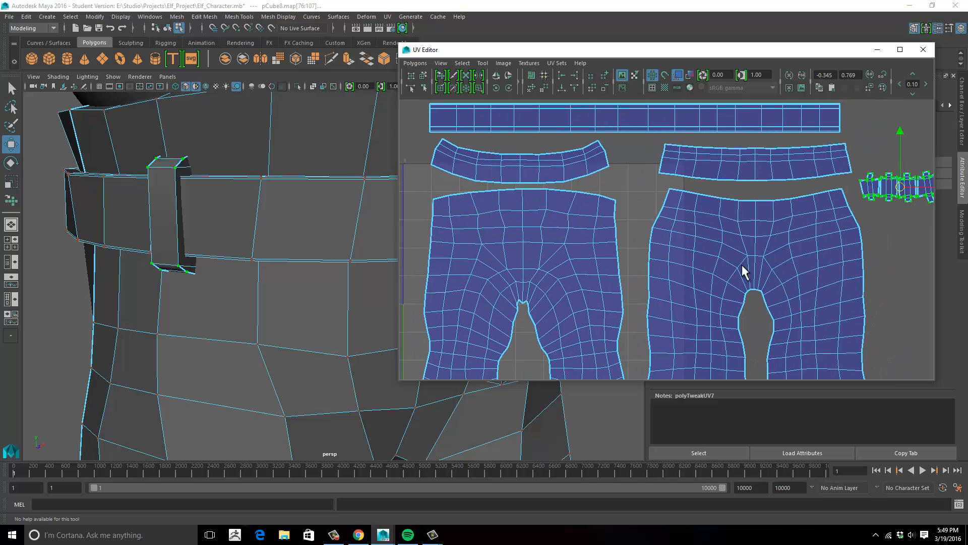
alt+right_drag(742, 272, 529, 244)
alt+middle_drag(529, 244, 580, 252)
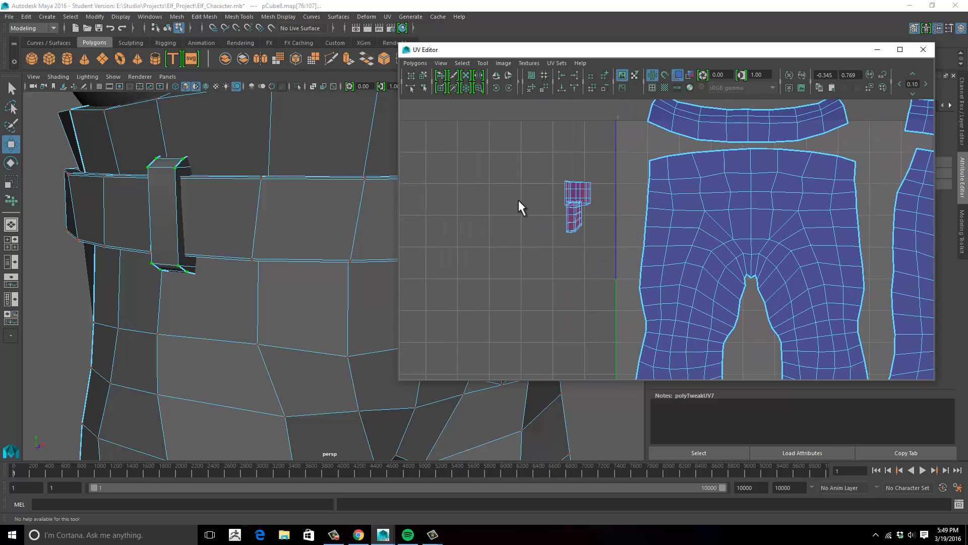
Try to cut UV seams along the corner edges of the wide belt block above the hanging strap
alt+middle_drag(518, 201, 534, 205)
alt+drag(212, 235, 326, 242)
alt+drag(513, 251, 248, 258)
alt+middle_drag(250, 258, 290, 244)
alt+right_drag(290, 244, 365, 234)
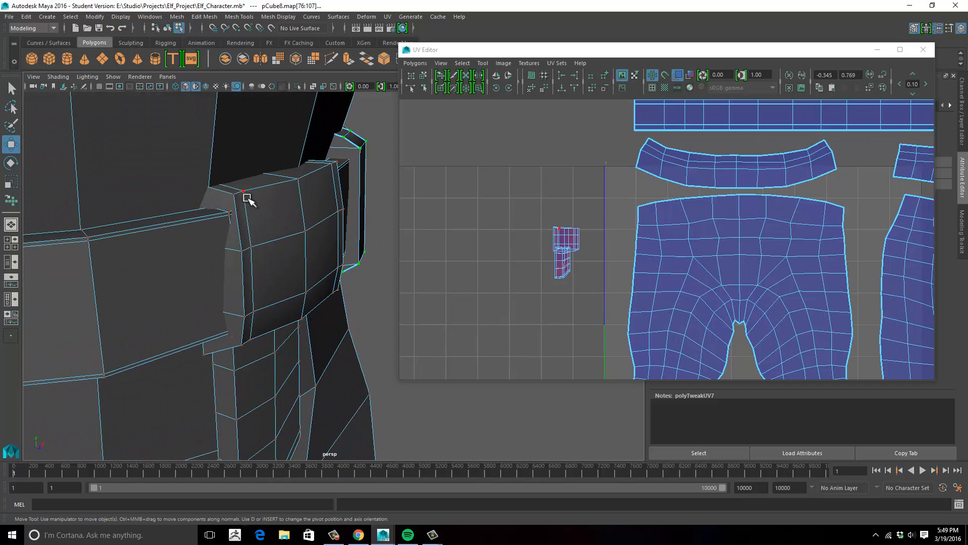
right_drag(222, 191, 216, 167)
click(231, 204)
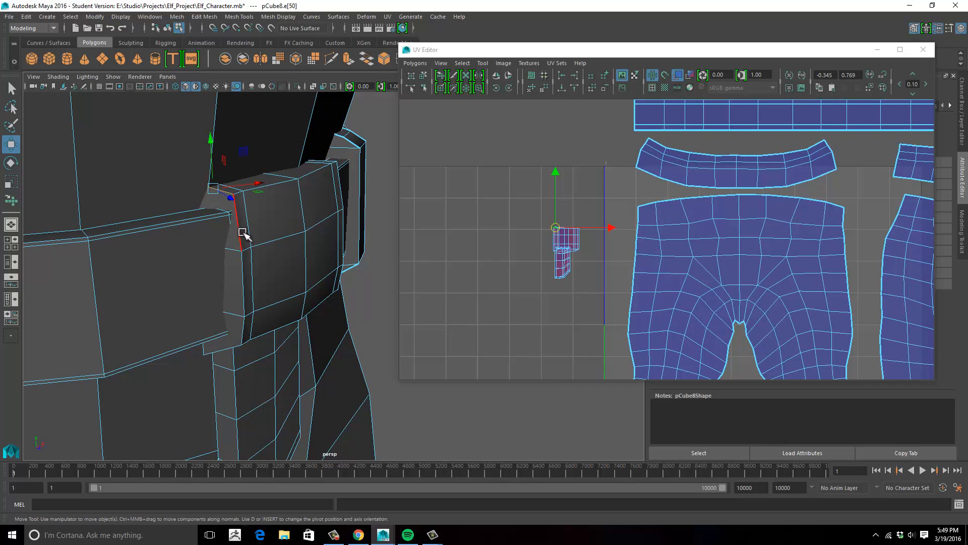
alt+drag(242, 230, 297, 162)
click(212, 269)
alt+drag(275, 198, 283, 186)
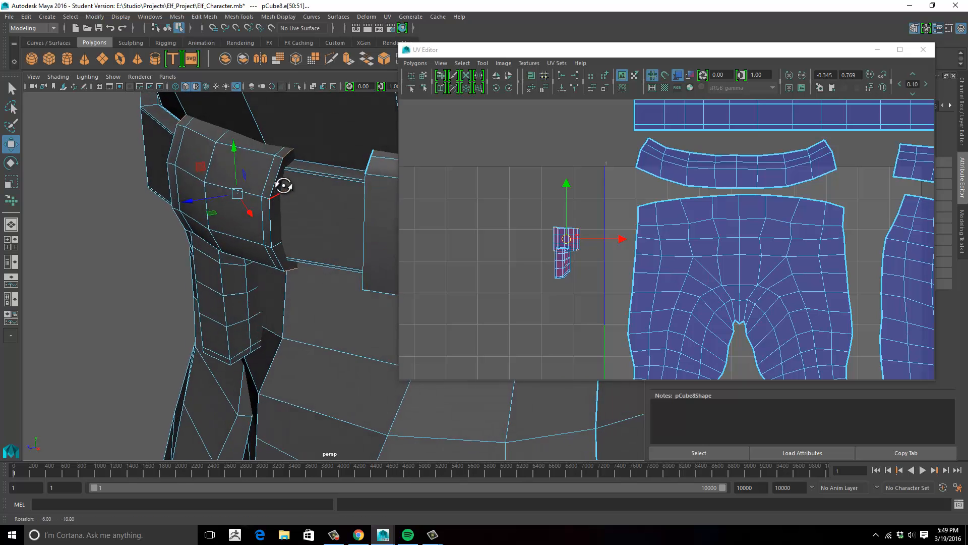
click(322, 184)
alt+drag(352, 219, 376, 217)
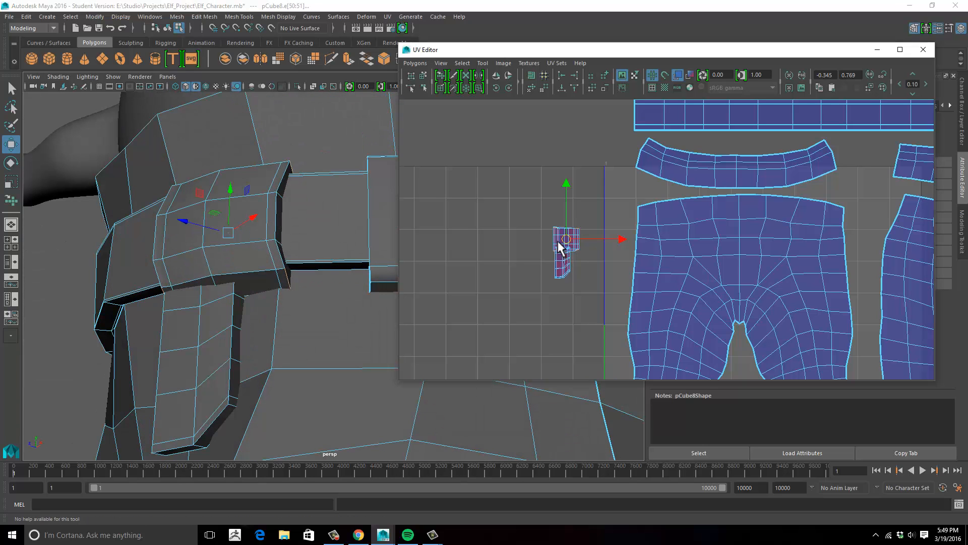
right_drag(559, 243, 623, 457)
Select the hidden back faces of the wide belt block from behind and delete them
alt+drag(277, 242, 460, 279)
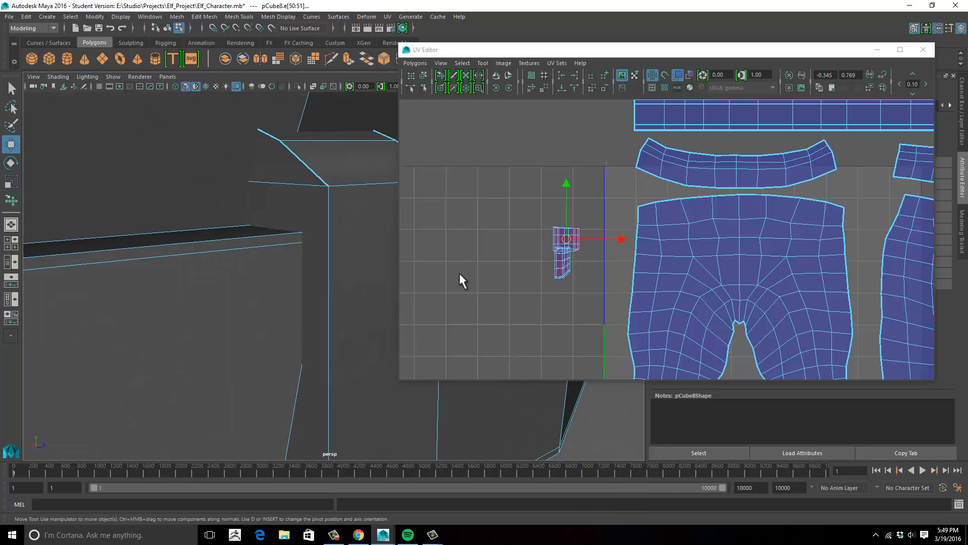
alt+middle_drag(461, 279, 163, 278)
alt+right_drag(163, 278, 112, 266)
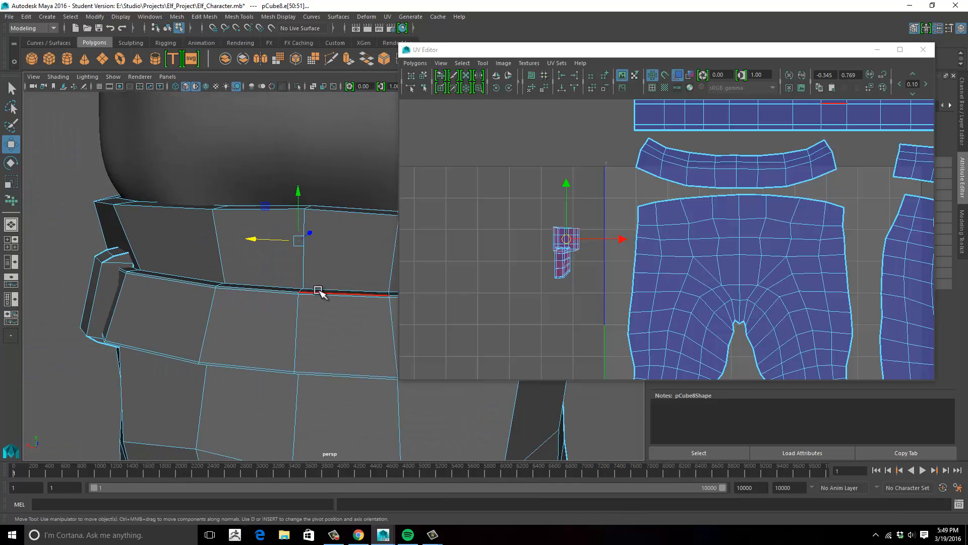
alt+drag(328, 270, 320, 302)
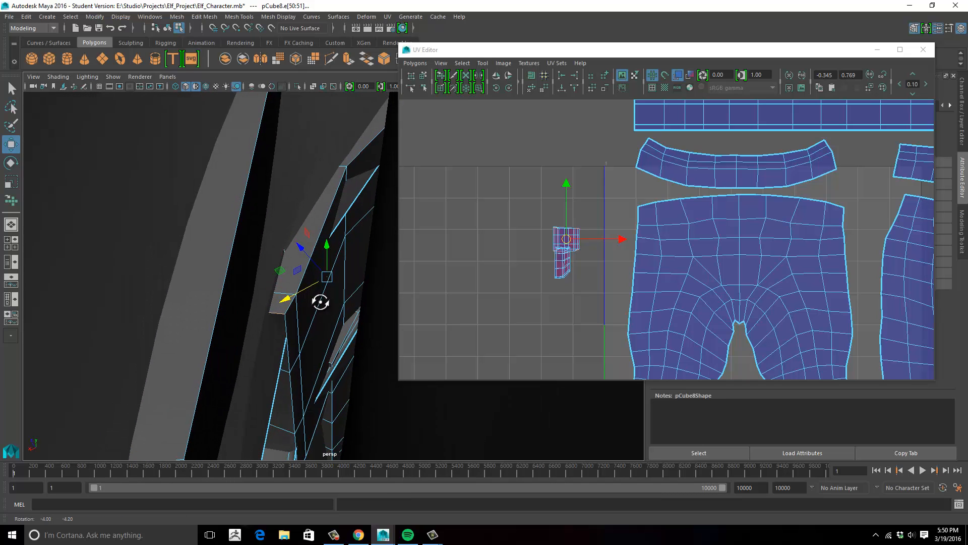
alt+middle_drag(321, 304, 282, 328)
alt+drag(283, 328, 296, 335)
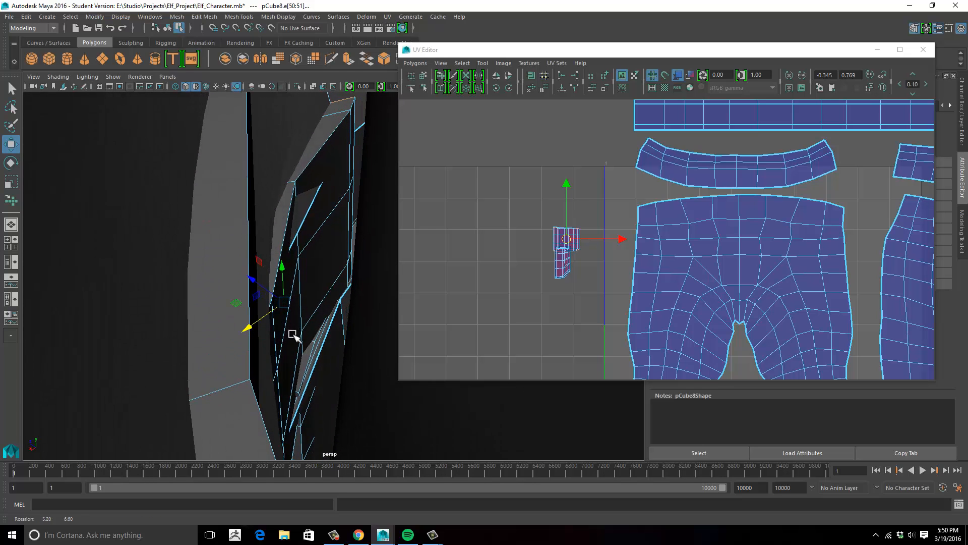
right_drag(355, 127, 335, 155)
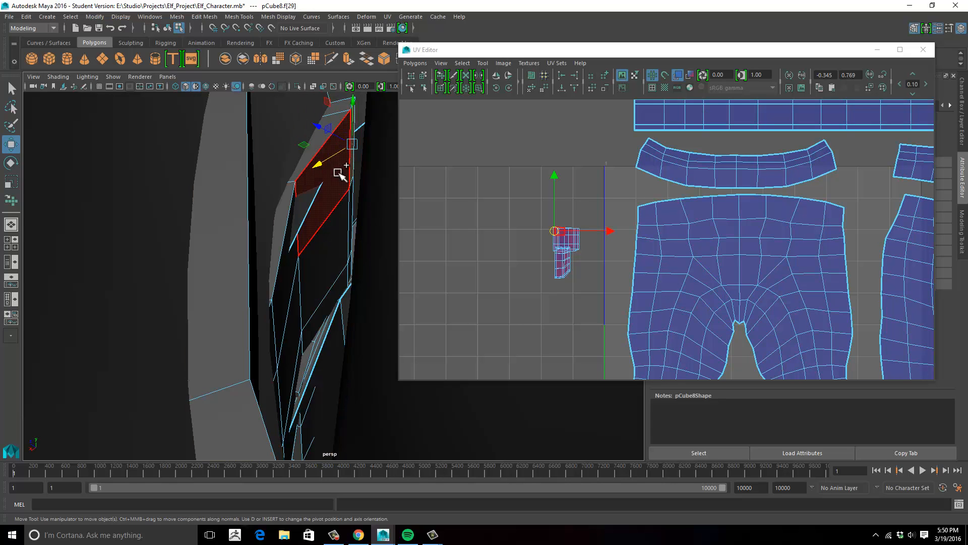
click(334, 169)
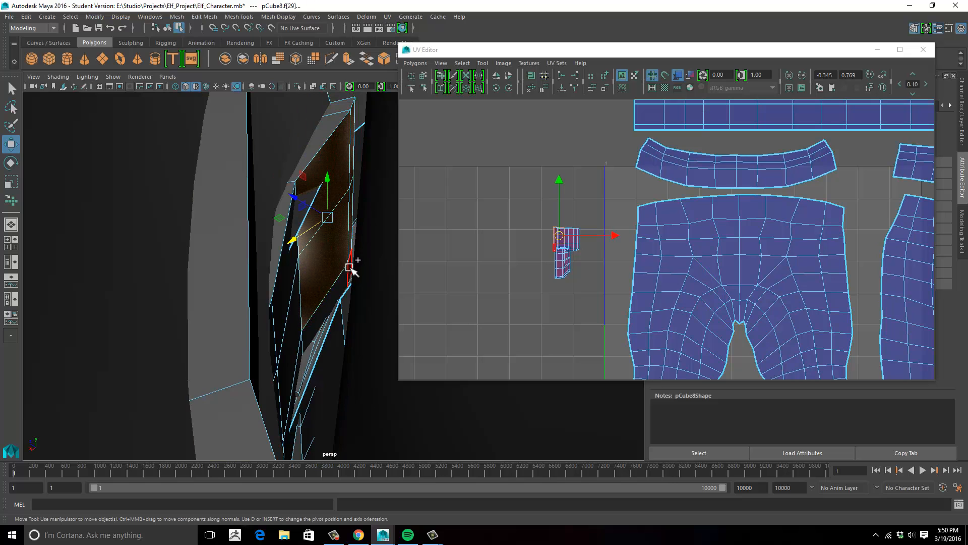
shift+click(299, 365)
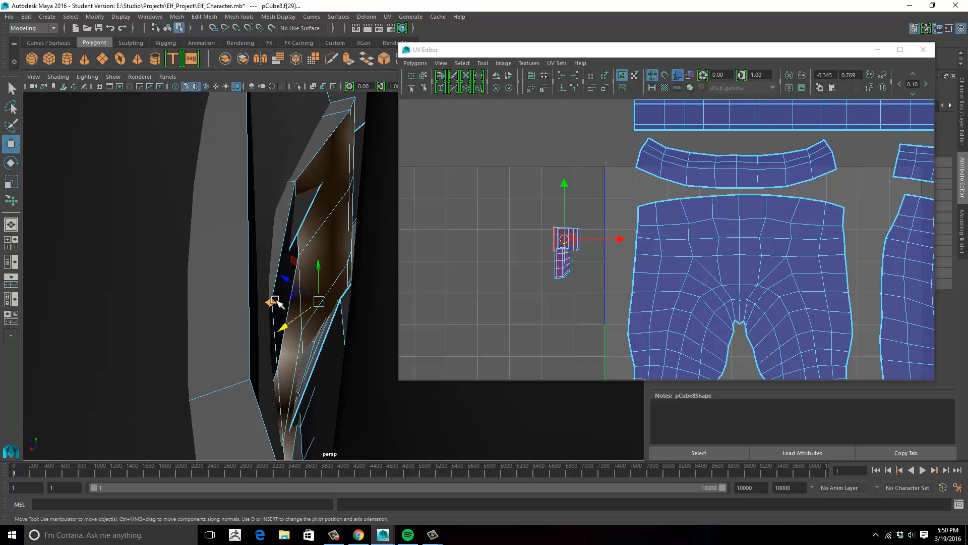
click(272, 323)
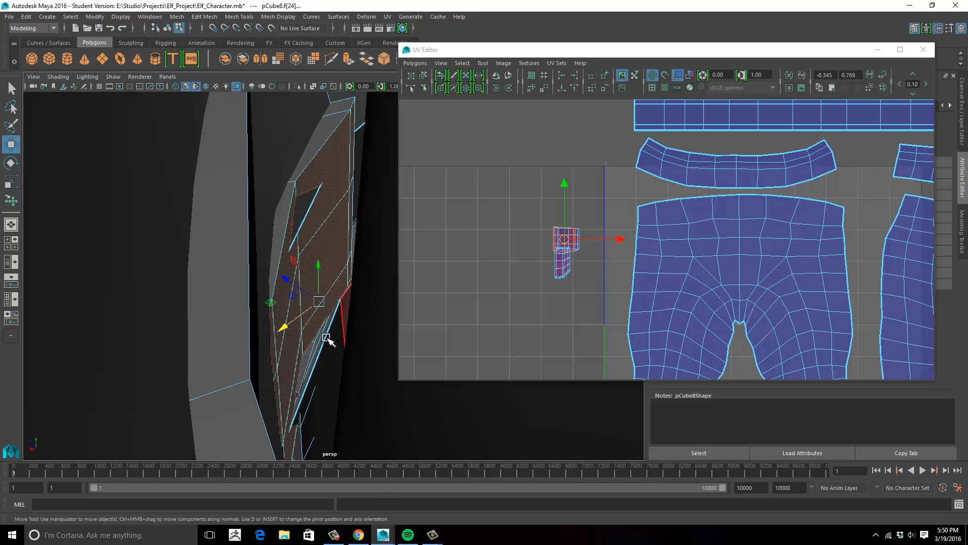
alt+drag(326, 338, 301, 265)
click(302, 323)
Examine the wide belt block's open sides and how its remaining faces are laid out in the UV layout
scroll(220, 262, up, 5)
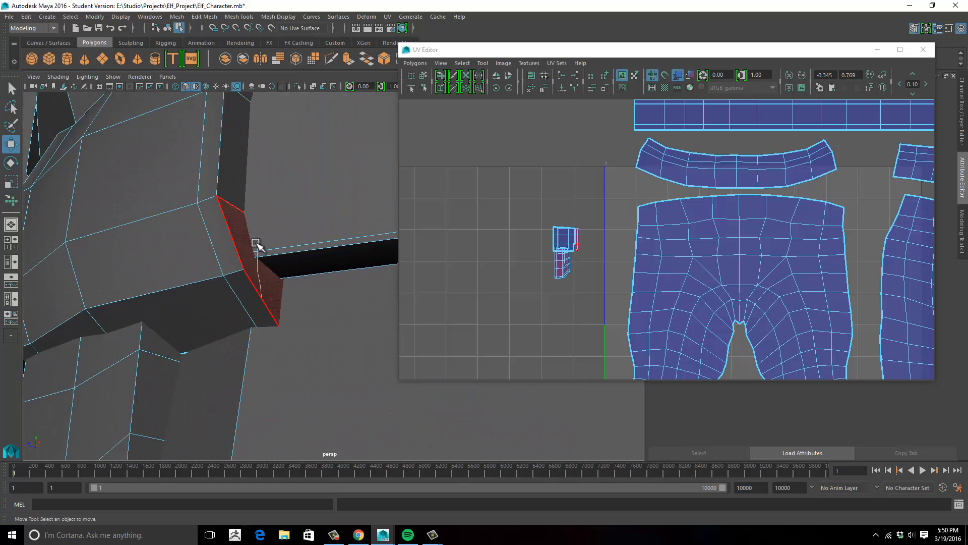
right_drag(260, 244, 261, 216)
alt+middle_drag(519, 282, 512, 304)
alt+right_drag(512, 304, 600, 272)
right_drag(518, 266, 546, 257)
drag(502, 241, 535, 271)
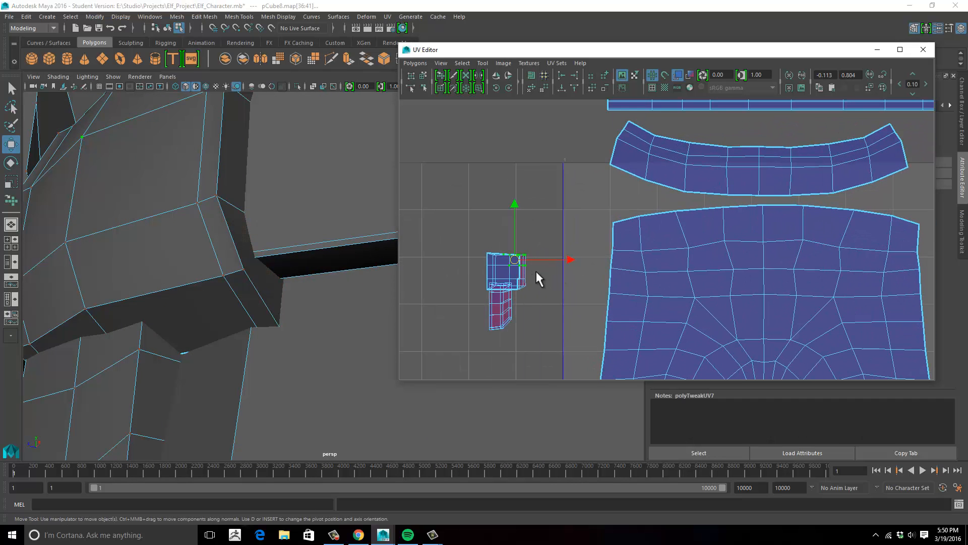
alt+middle_drag(536, 271, 588, 247)
alt+right_drag(523, 268, 740, 239)
alt+middle_drag(562, 258, 721, 227)
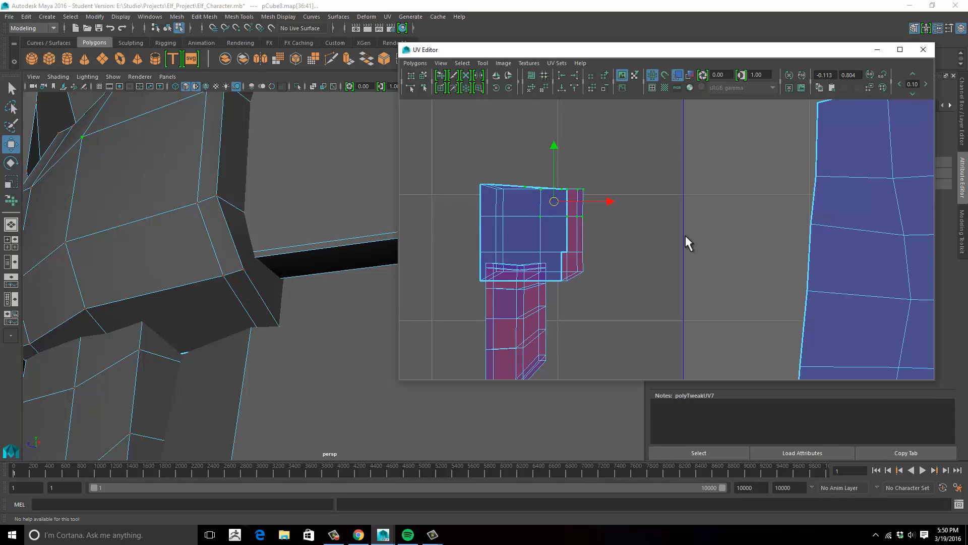
alt+middle_drag(585, 240, 637, 231)
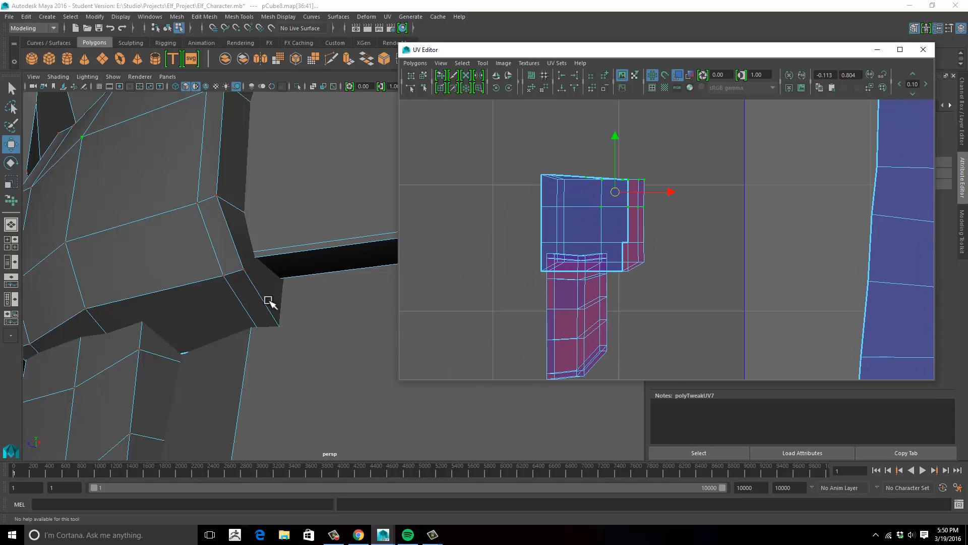
Select the corner edges between the wide belt block's side, upper and lower faces and cut them as UV seams
right_drag(248, 255, 247, 219)
click(249, 276)
alt+drag(249, 276, 274, 316)
shift+click(296, 260)
alt+drag(265, 268, 174, 270)
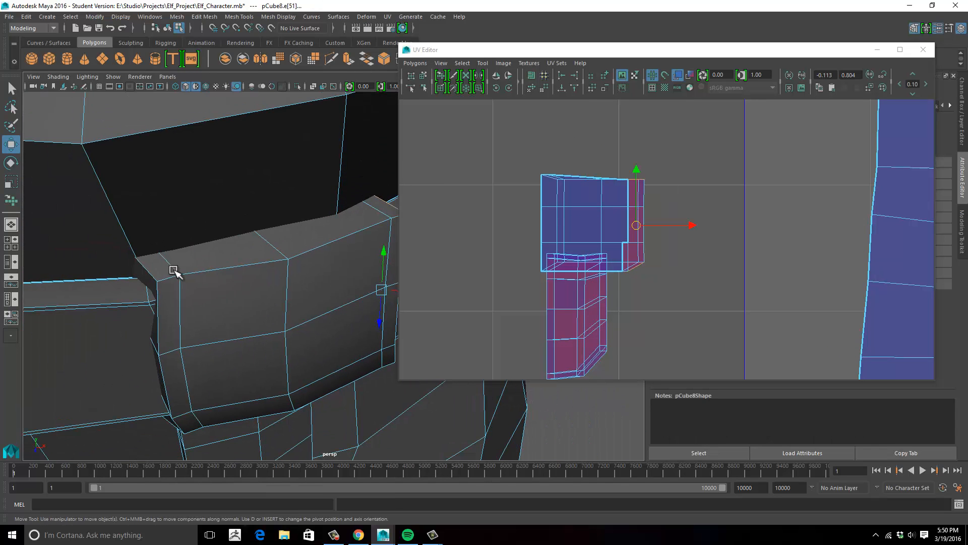
shift+click(152, 274)
alt+drag(201, 335, 225, 287)
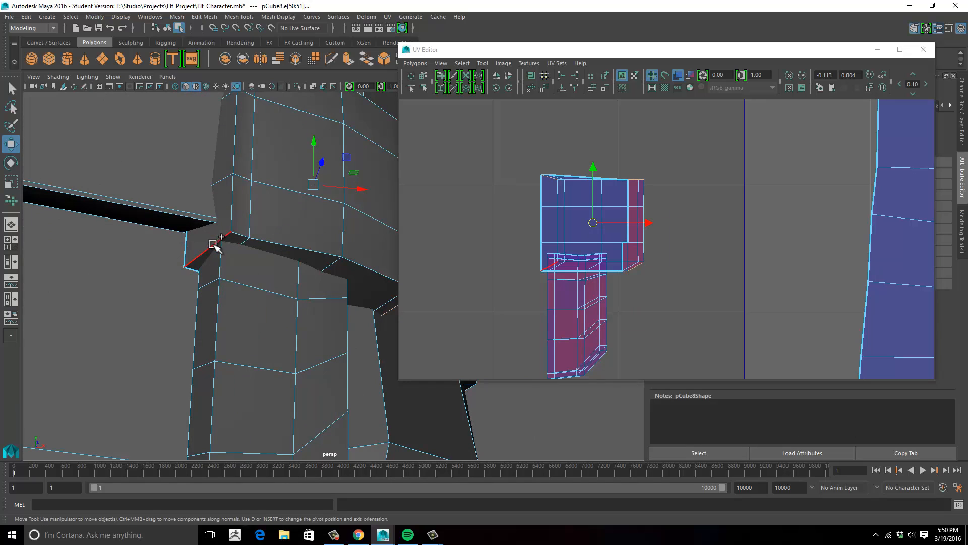
right_drag(526, 178, 598, 460)
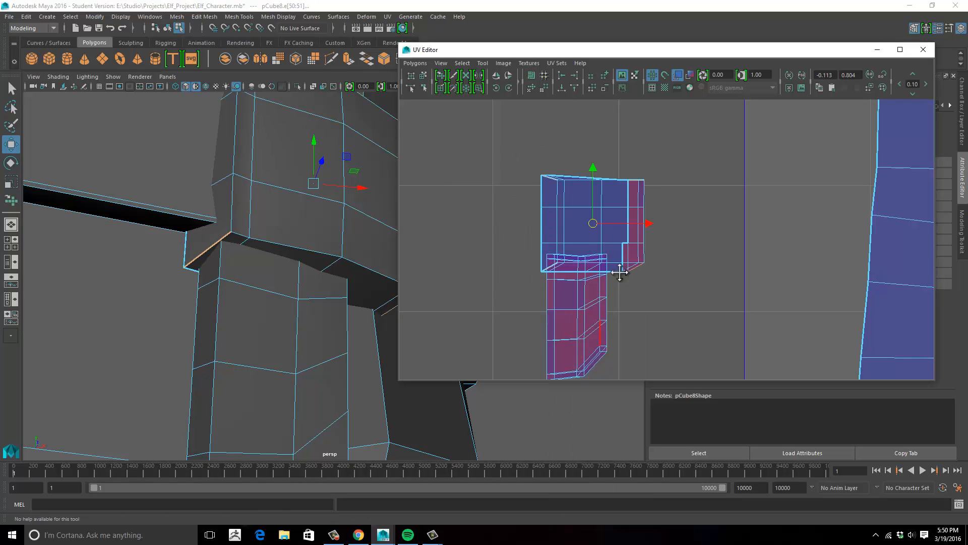
Select all UVs of the wide belt block's shell and flatten it with the Unfold UV tool
alt+middle_drag(609, 214, 600, 220)
right_drag(601, 223, 620, 221)
mouse_move(585, 229)
mouse_down()
mouse_move(536, 177)
mouse_move(542, 190)
mouse_up()
click(440, 77)
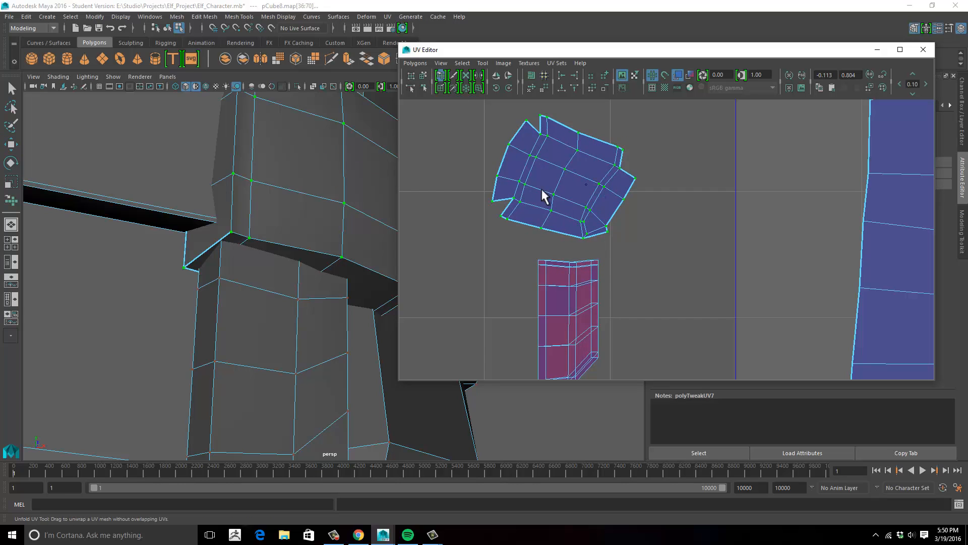
Delete the small leftover face at the lower corner of the unfolded block shell
alt+middle_drag(599, 227, 585, 193)
alt+right_drag(584, 193, 719, 193)
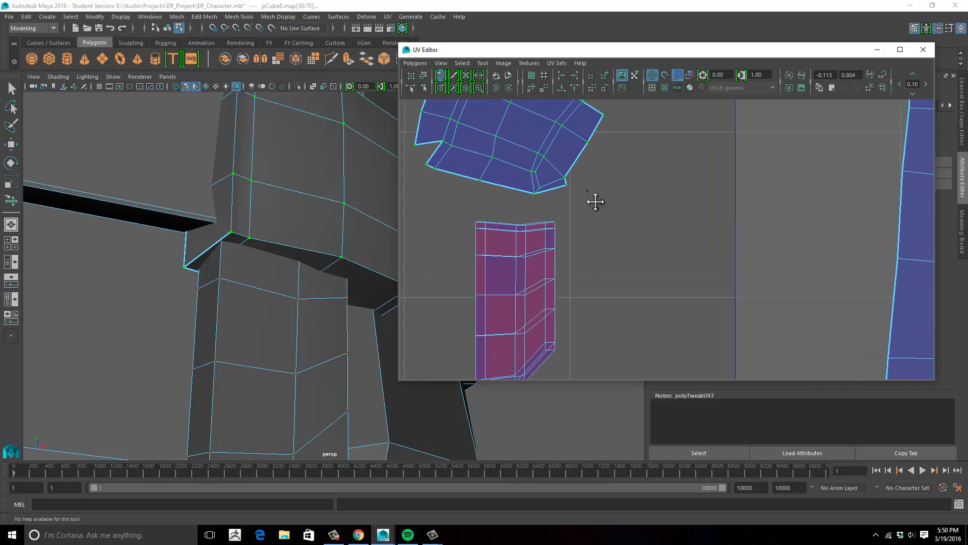
alt+middle_drag(595, 201, 631, 281)
alt+right_drag(609, 272, 658, 266)
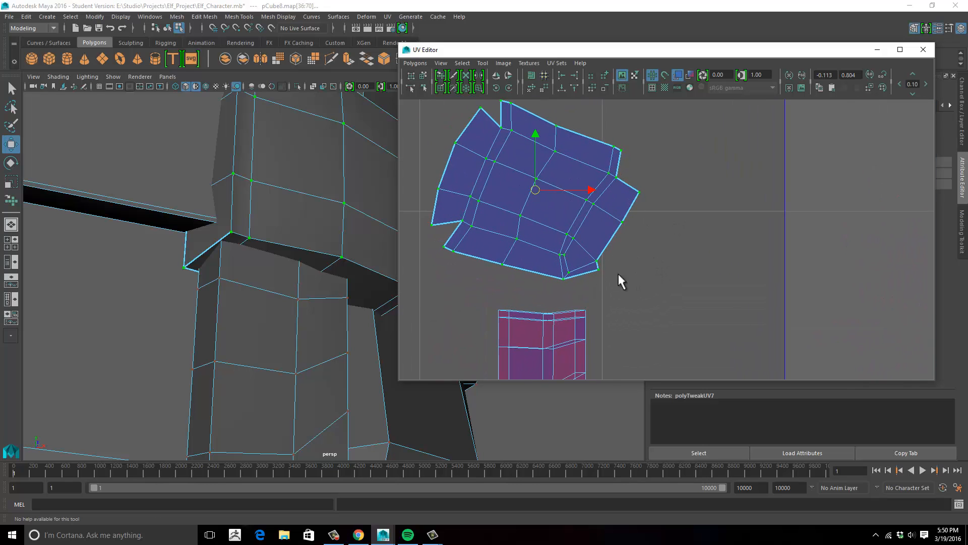
right_click(589, 269)
click(586, 269)
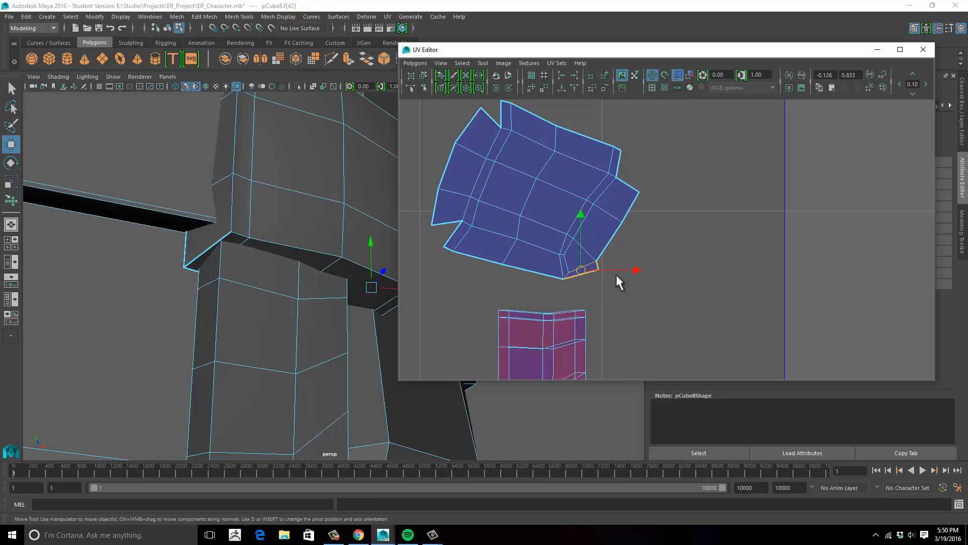
click(622, 272)
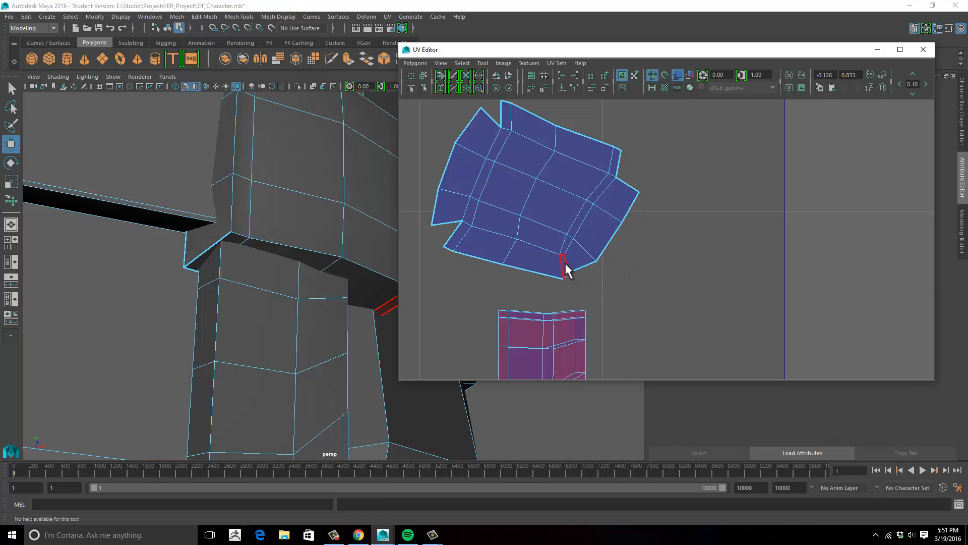
Cut the UV edge at the block shell's lower corner that still joins the two neighbouring flaps
right_drag(566, 270, 628, 461)
click(584, 221)
alt+middle_drag(556, 243, 575, 245)
alt+right_drag(576, 245, 673, 186)
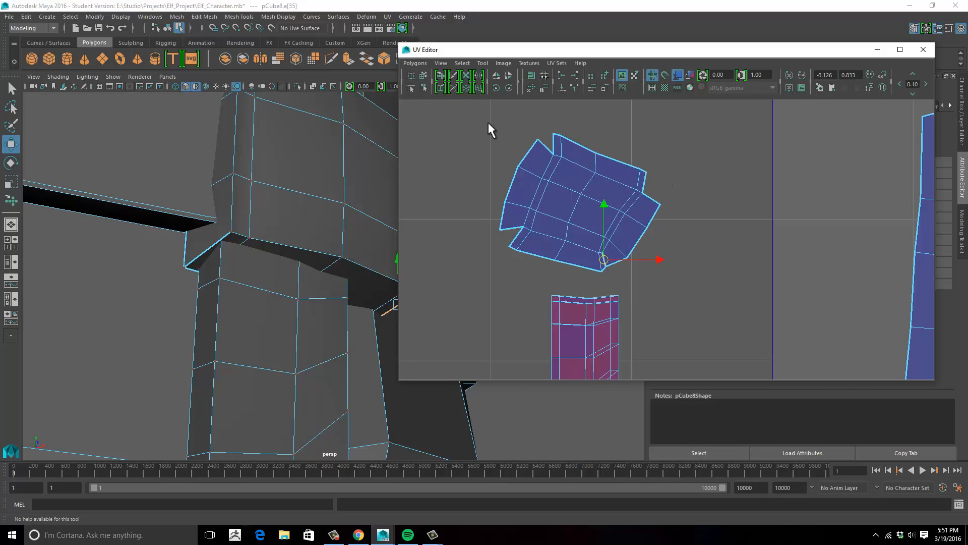
Select the whole block shell again and unfold it so the separated corner flaps relax
drag(488, 123, 717, 278)
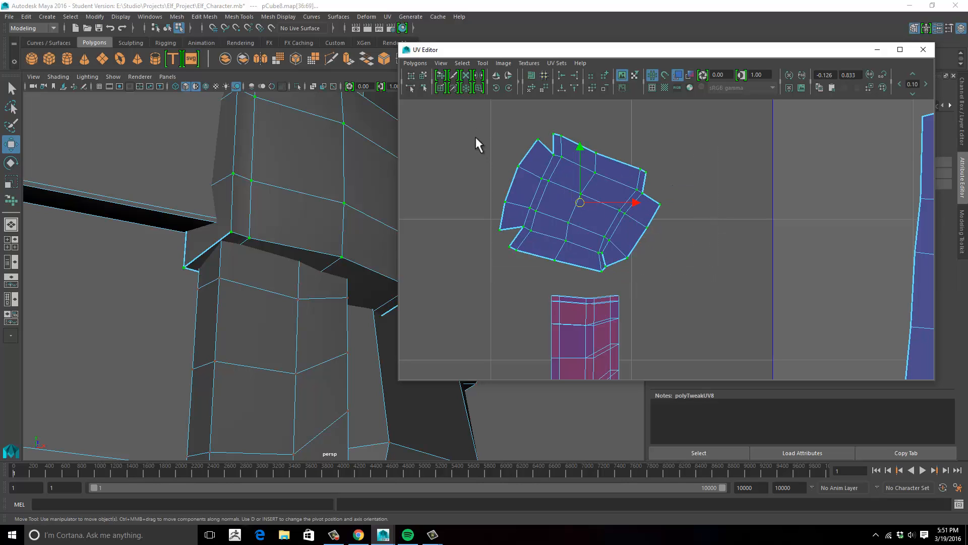
click(441, 87)
drag(573, 195, 571, 230)
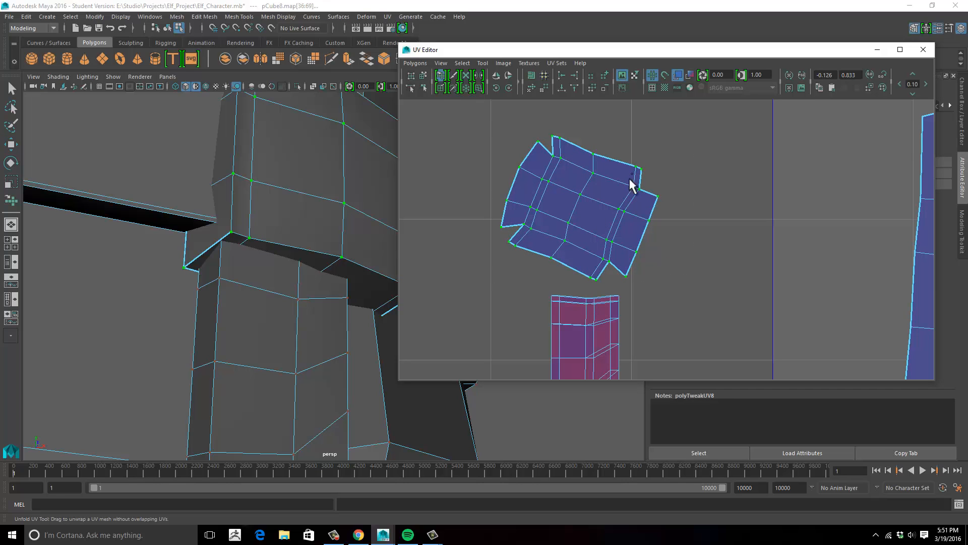
Review the unfolded block shell's size and placement against the trousers, waistband, belt and loop shells in the full UV layout
alt+middle_drag(579, 195, 571, 239)
alt+right_drag(550, 228, 454, 208)
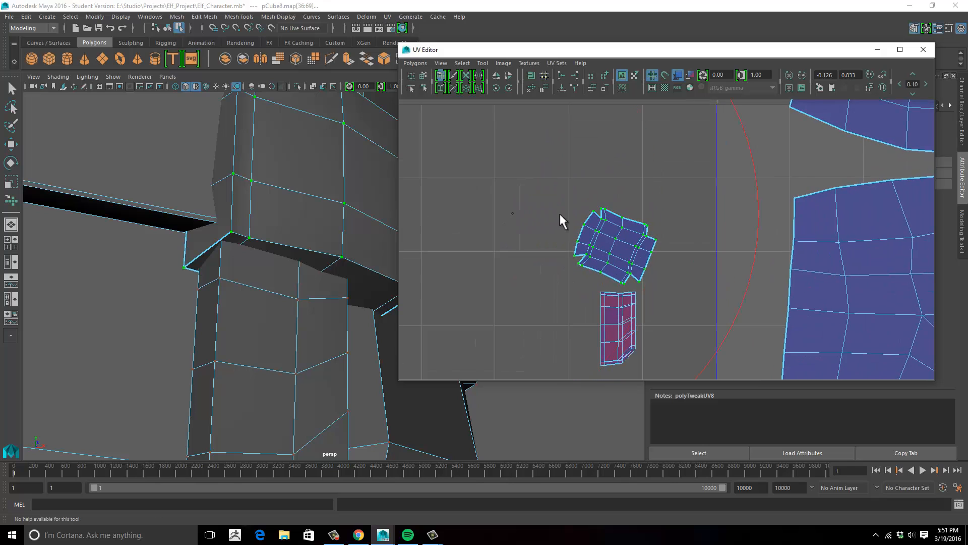
alt+middle_drag(599, 213, 565, 148)
alt+middle_drag(571, 189, 554, 214)
key(w)
alt+right_drag(623, 208, 648, 205)
alt+middle_drag(648, 205, 508, 162)
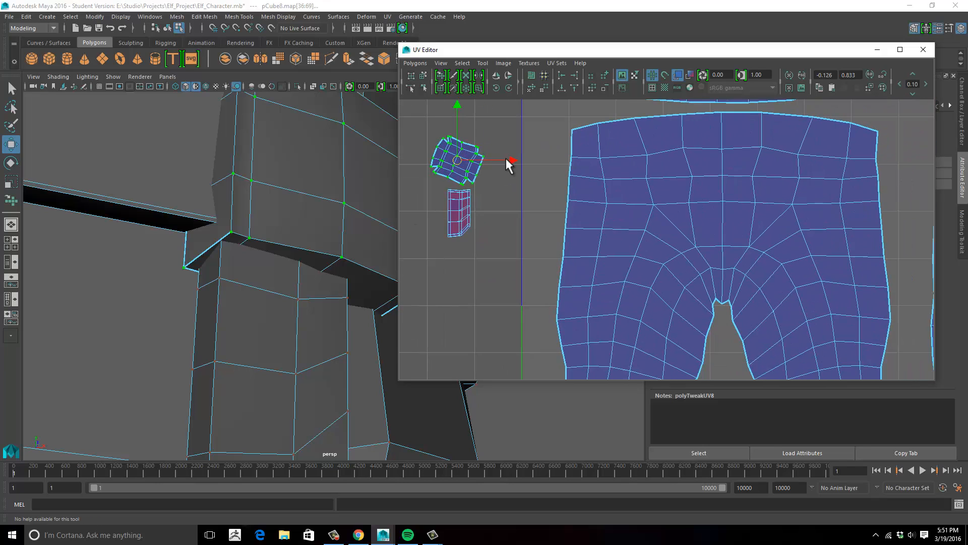
alt+middle_drag(572, 173, 602, 219)
alt+right_drag(602, 219, 216, 224)
alt+right_drag(651, 205, 298, 222)
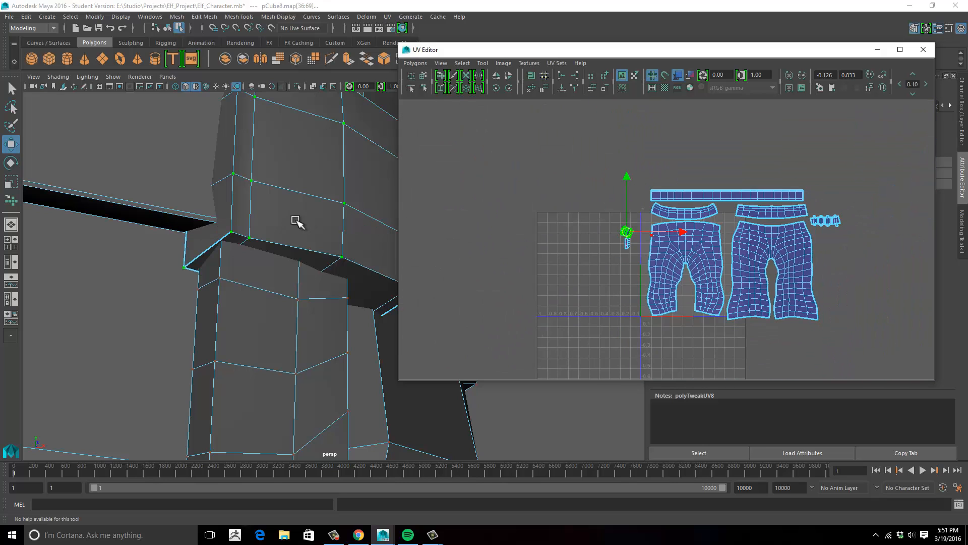
Move the belt block's UV shell just above the belt loops shell and rotate it until it sits straight
alt+middle_drag(558, 212, 528, 212)
drag(807, 177, 819, 206)
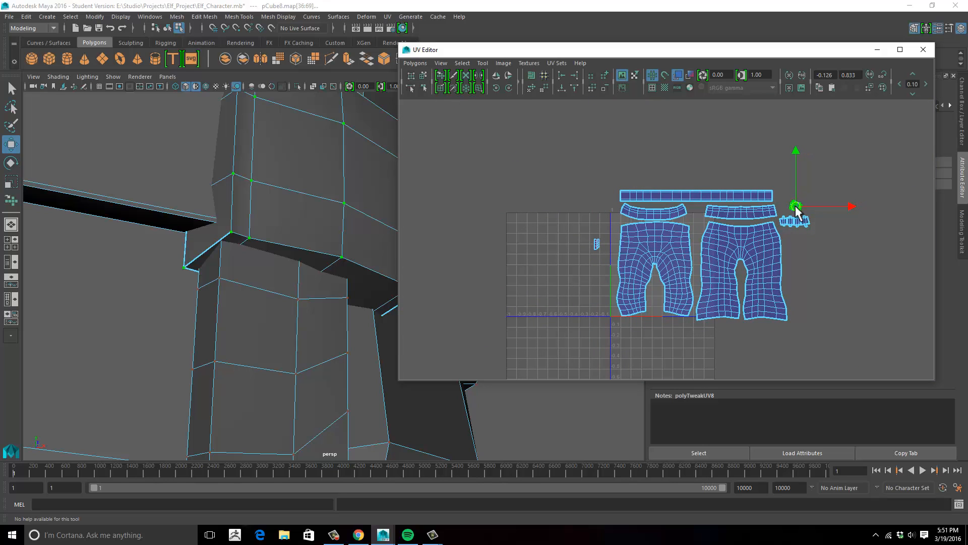
key(e)
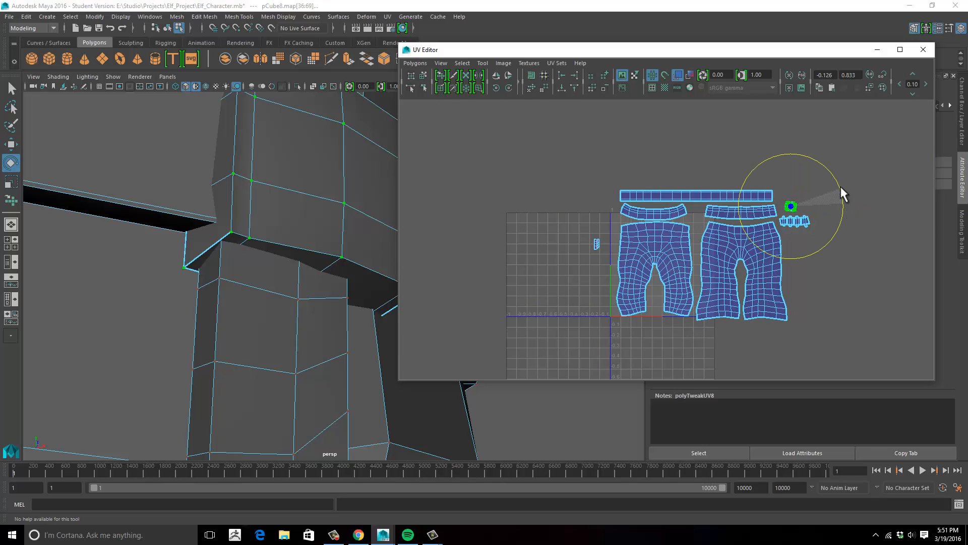
key(r)
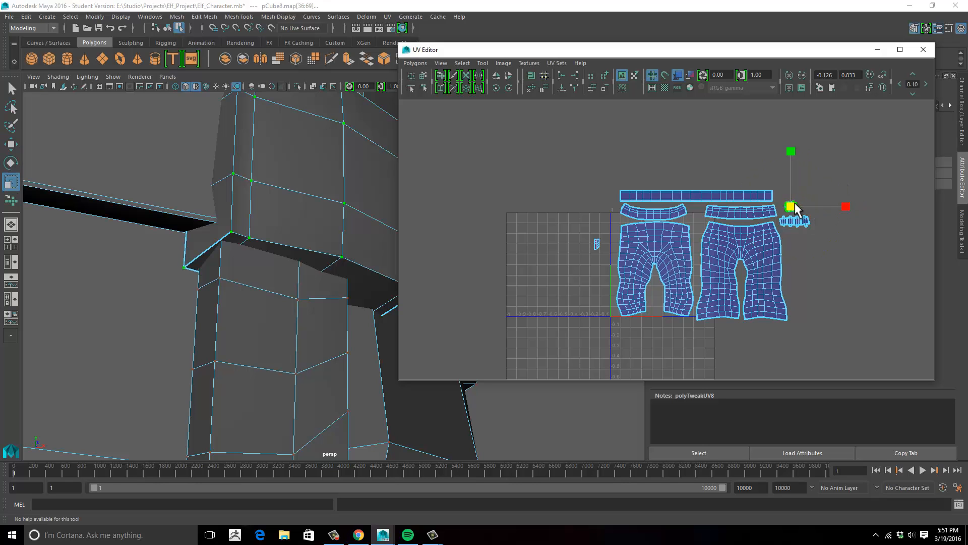
click(639, 193)
alt+middle_drag(639, 193, 532, 173)
alt+right_drag(531, 173, 637, 194)
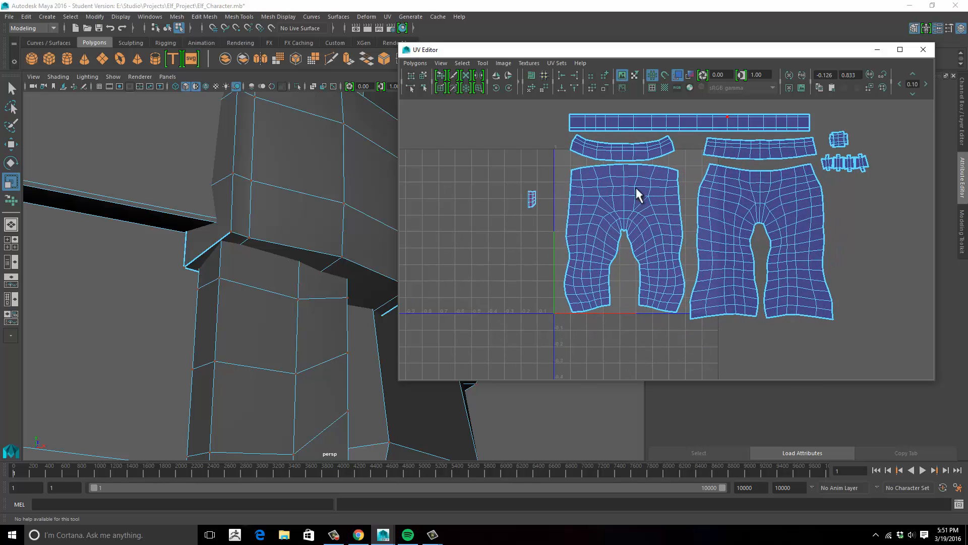
Select all faces of the small flap hanging below the belt buckle and move it away from the trousers
alt+middle_drag(356, 253, 304, 141)
alt+drag(304, 141, 280, 173)
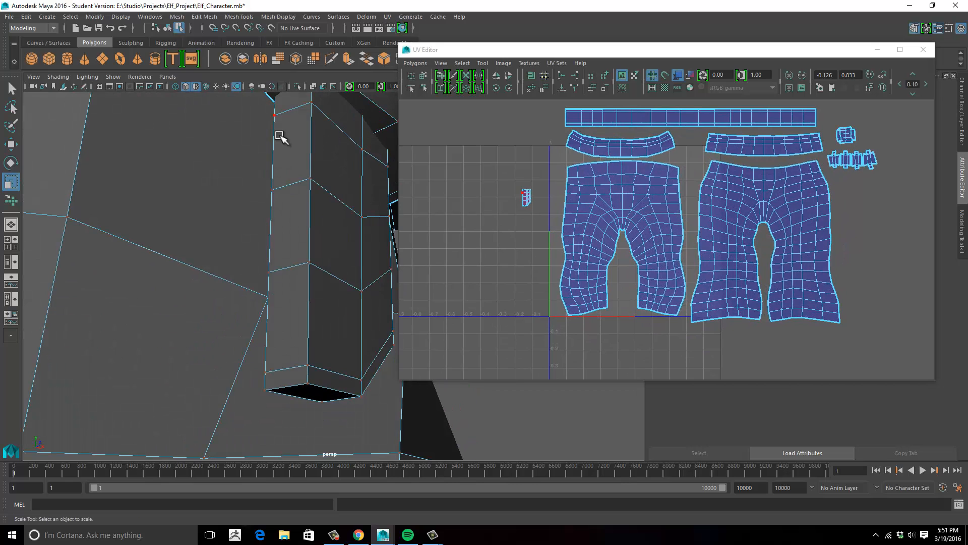
alt+drag(274, 101, 231, 226)
right_drag(233, 242, 240, 255)
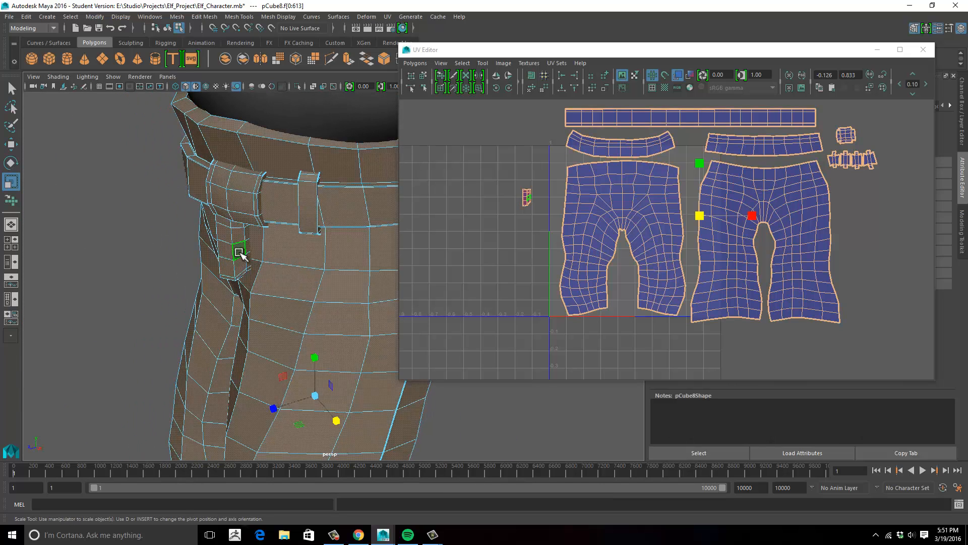
click(226, 252)
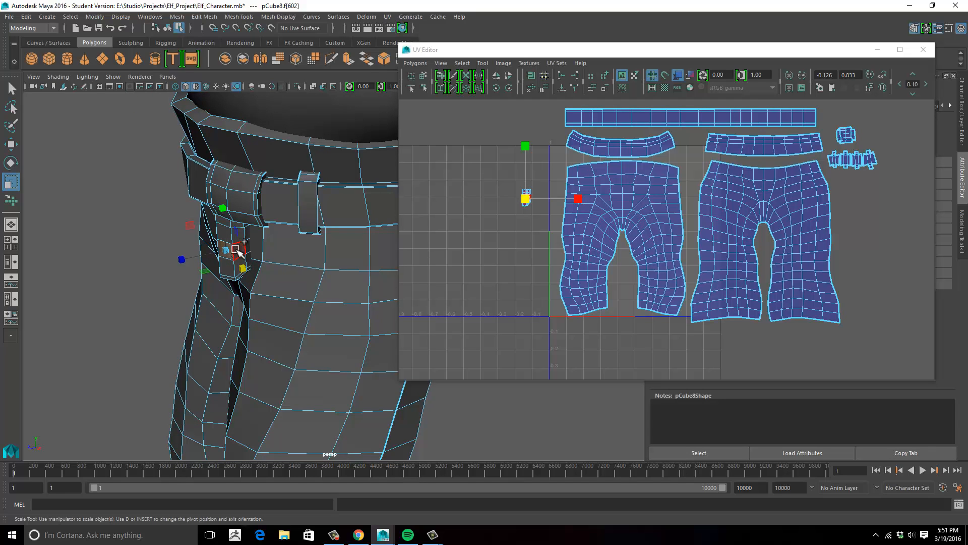
key(shift+period)
key(shift+period)
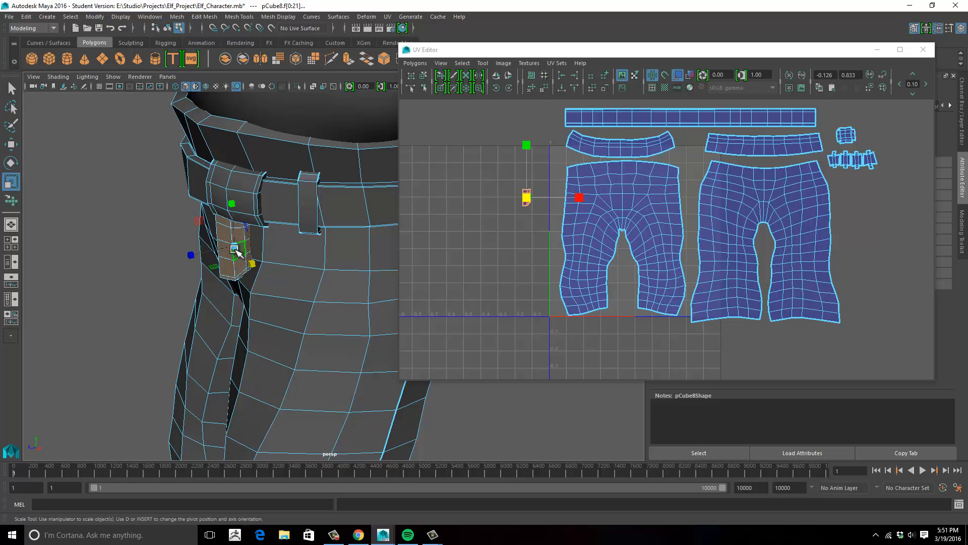
key(w)
alt+middle_drag(297, 299, 370, 240)
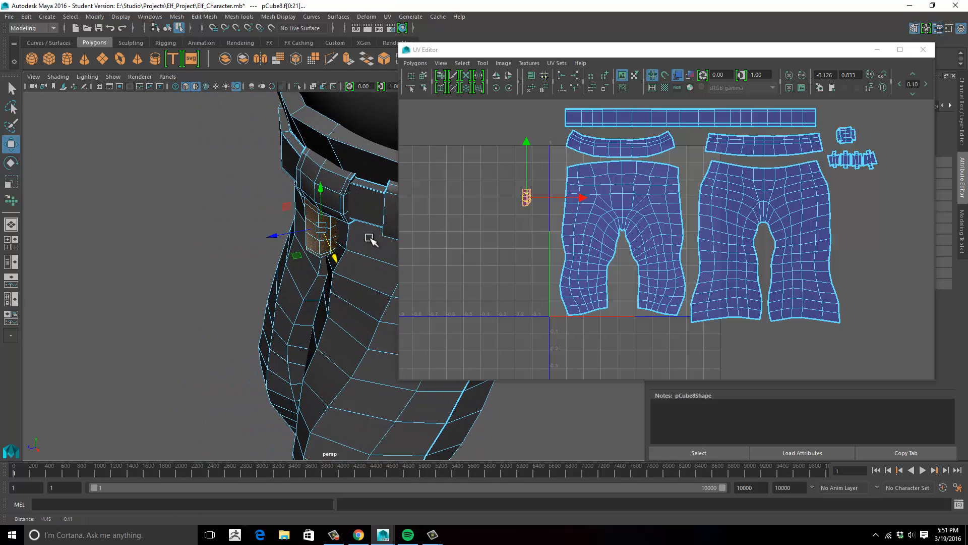
drag(274, 235, 341, 264)
Delete the hidden cap faces on the flap's upper end
click(337, 231)
click(319, 259)
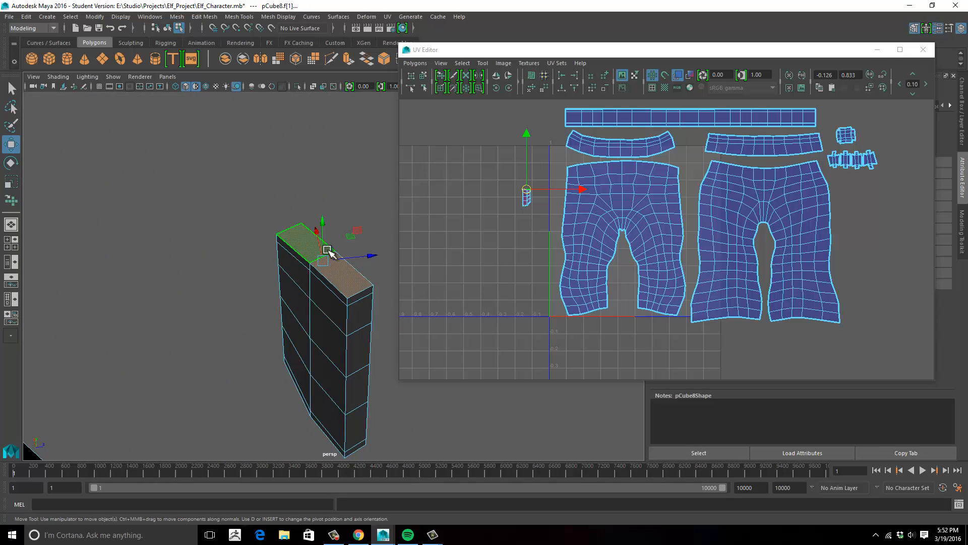
key(Delete)
alt+drag(282, 241, 325, 210)
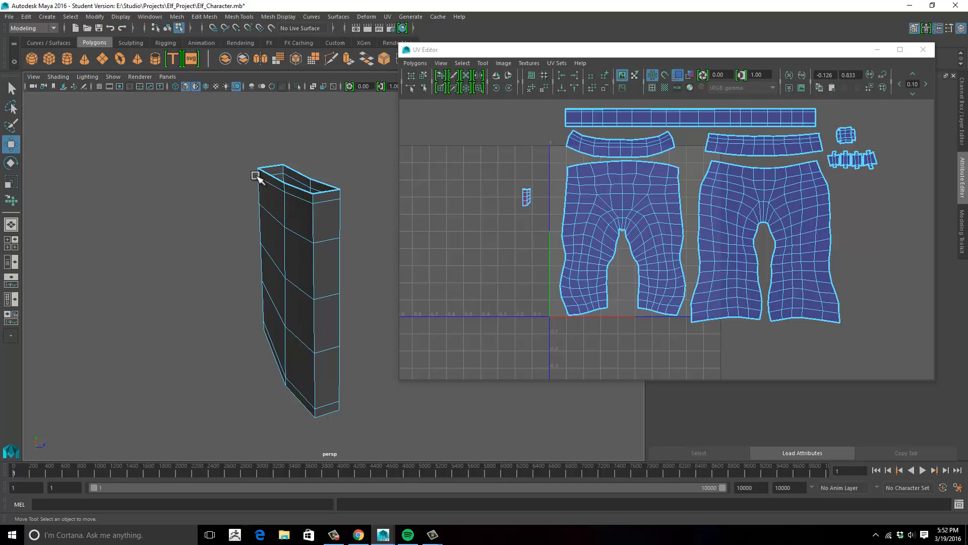
right_drag(254, 156, 313, 200)
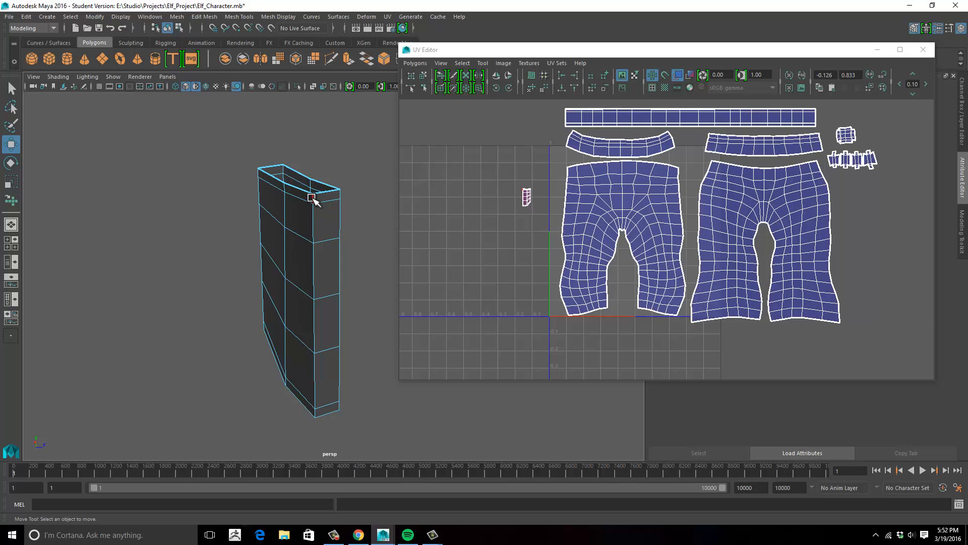
click(313, 199)
shift+click(312, 267)
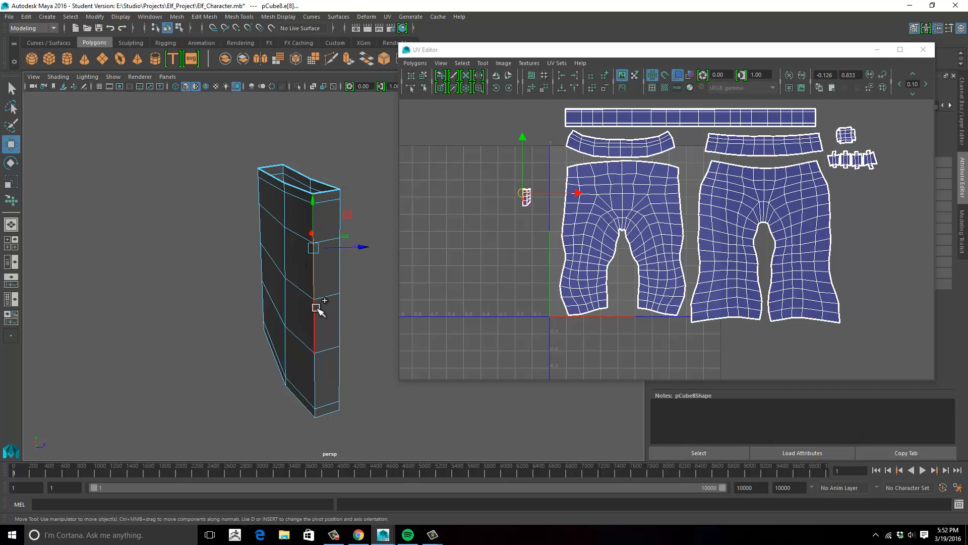
shift+click(315, 325)
shift+click(318, 372)
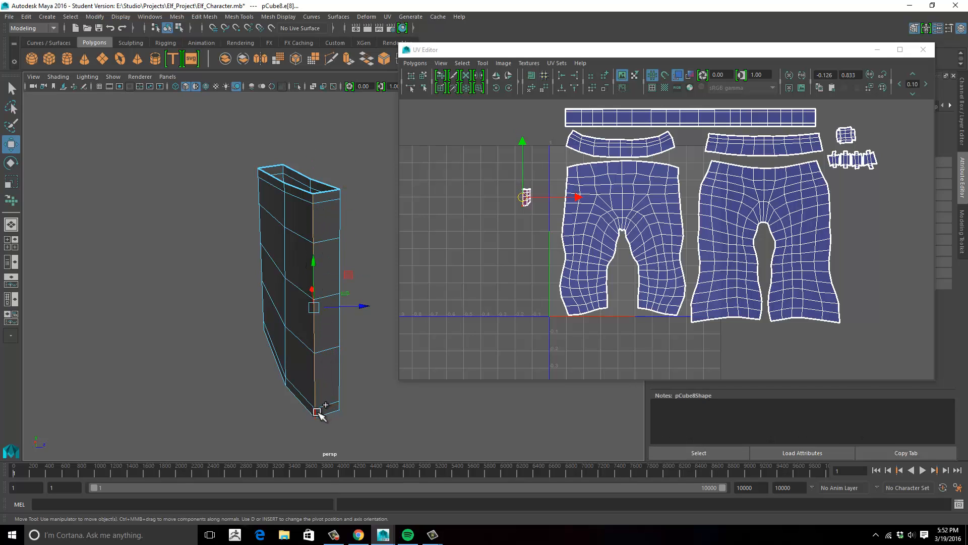
alt+middle_drag(281, 346, 327, 303)
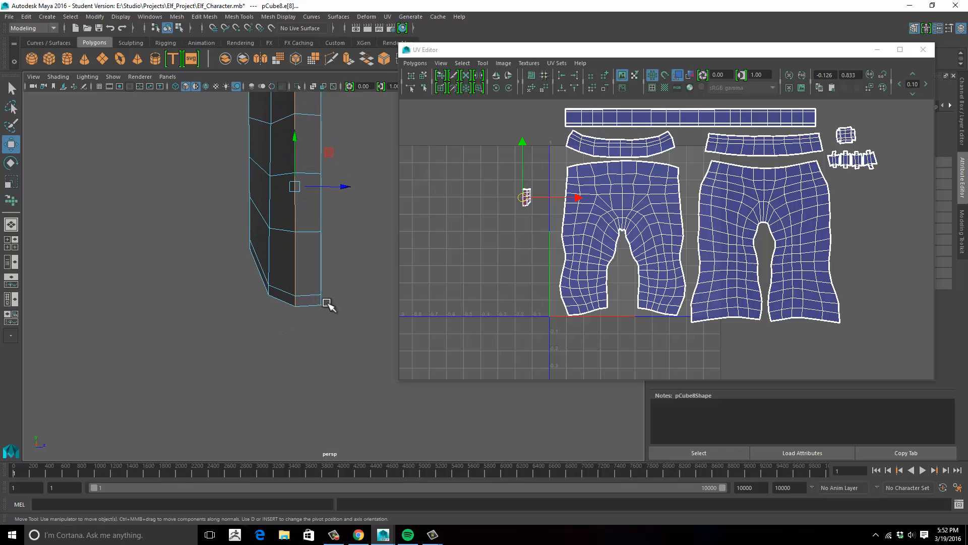
alt+drag(327, 302, 286, 221)
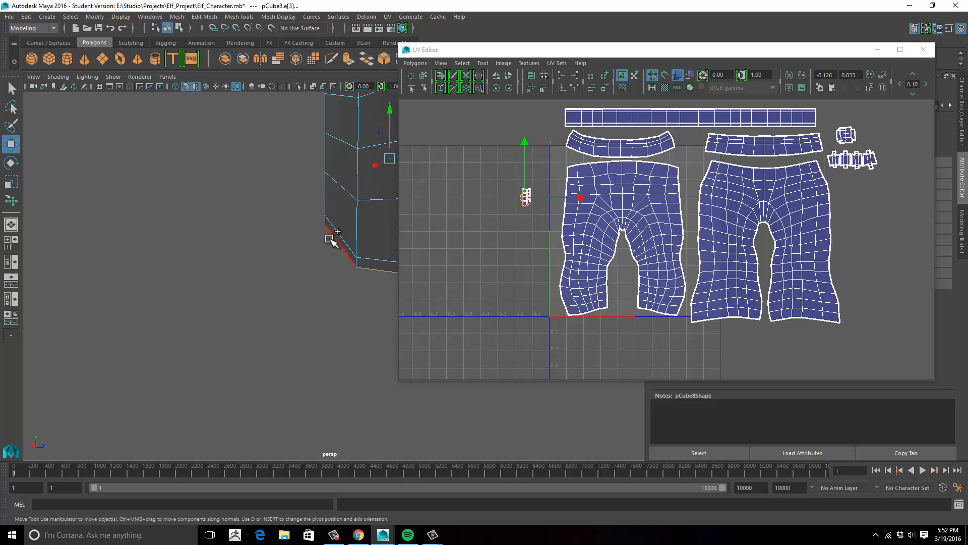
alt+middle_drag(318, 242, 218, 233)
alt+drag(219, 233, 244, 259)
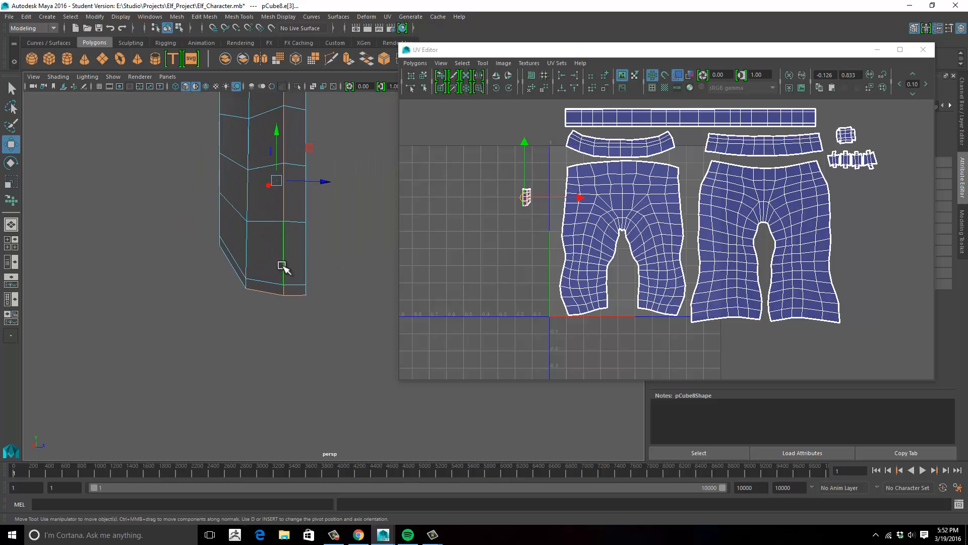
click(313, 325)
Select the edges down the flap's side, around its bottom and across the lower corner, and cut the UVs along them
alt+drag(295, 319, 288, 340)
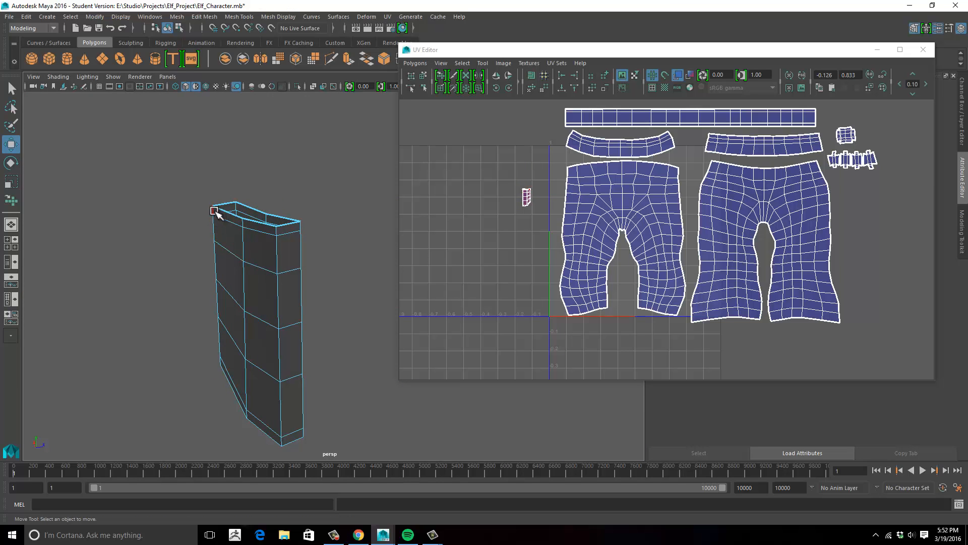
click(215, 210)
shift+click(215, 239)
shift+click(216, 272)
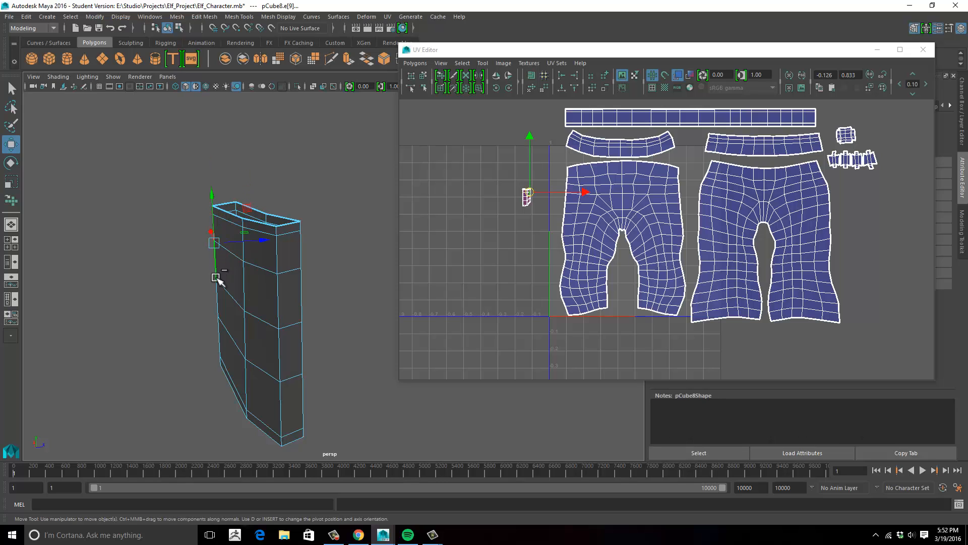
shift+click(220, 339)
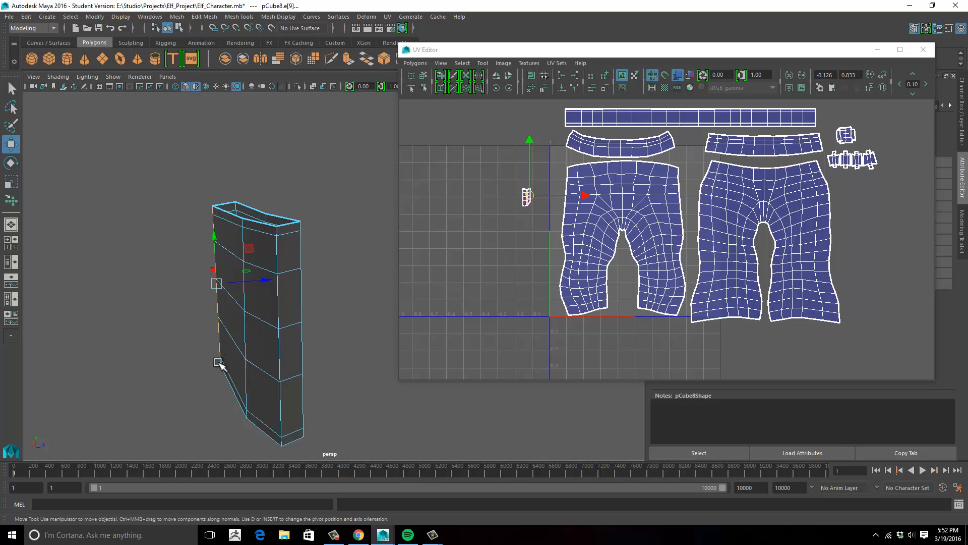
shift+click(220, 362)
shift+click(224, 373)
alt+drag(242, 366, 239, 344)
shift+click(247, 311)
shift+click(277, 319)
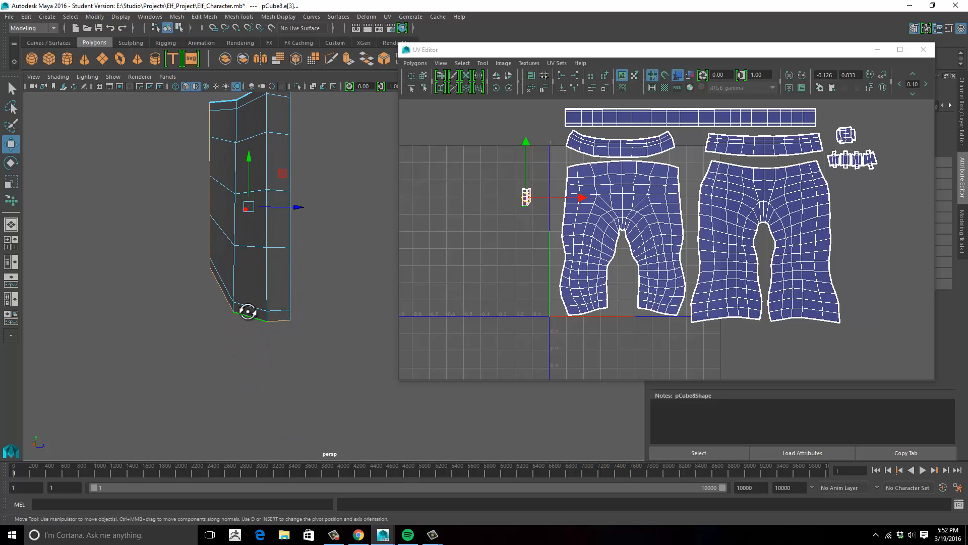
alt+drag(244, 309, 373, 308)
shift+click(325, 355)
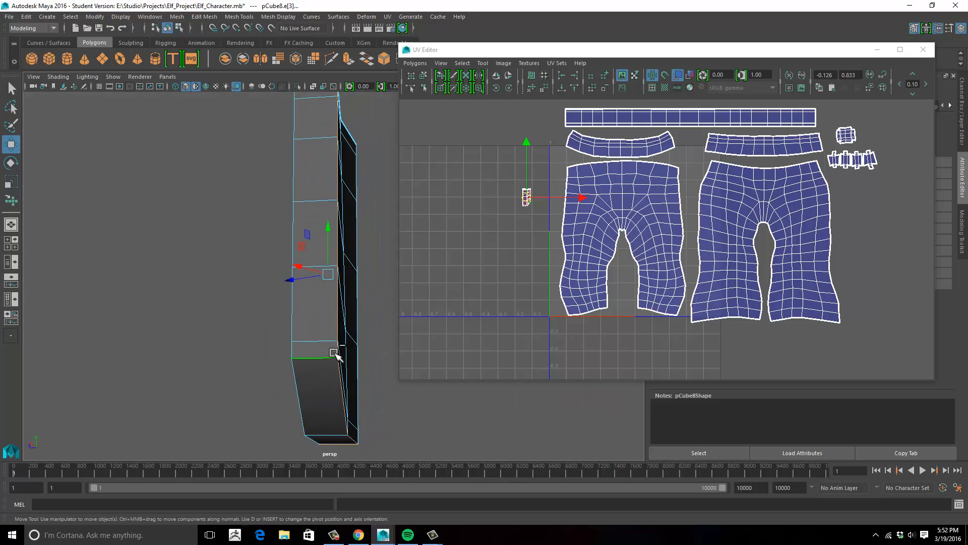
mouse_move(411, 266)
alt+middle_down()
mouse_move(386, 301)
mouse_move(402, 282)
alt+middle_up()
right_drag(500, 222, 557, 462)
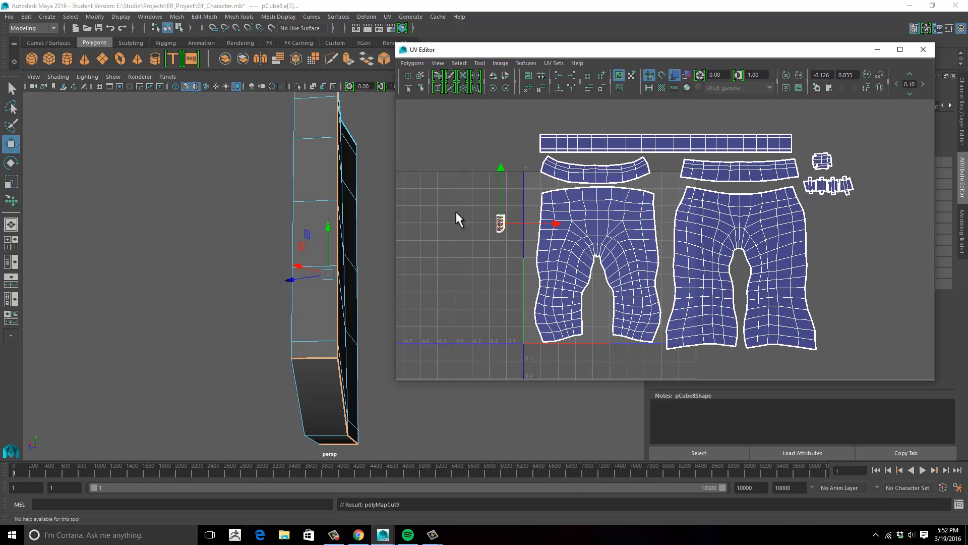
Select the flap's whole UV shell and unfold it flat with the Unfold UV Tool
right_drag(499, 221, 540, 217)
mouse_move(483, 205)
mouse_down()
mouse_move(517, 244)
mouse_move(504, 222)
mouse_up()
click(440, 80)
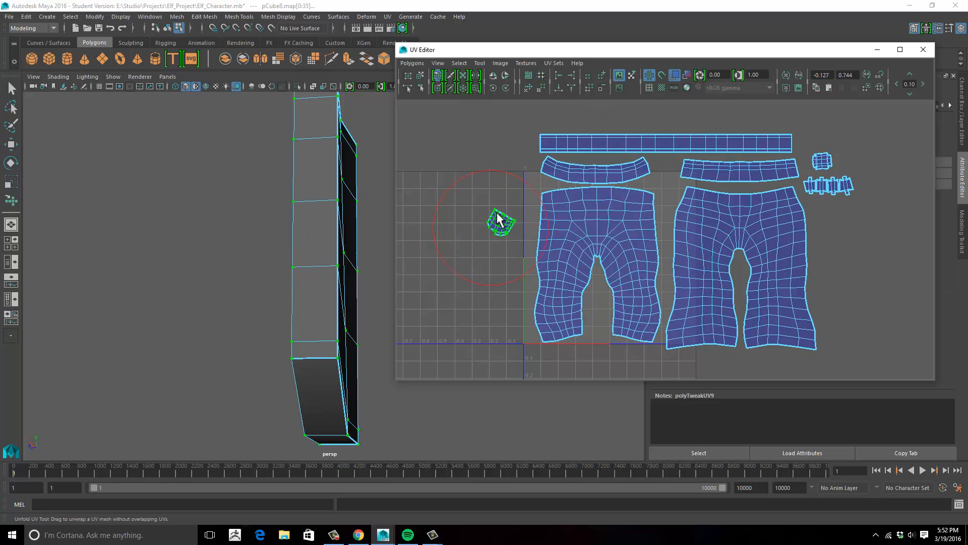
scroll(518, 210, up, 3)
alt+middle_drag(491, 223, 519, 183)
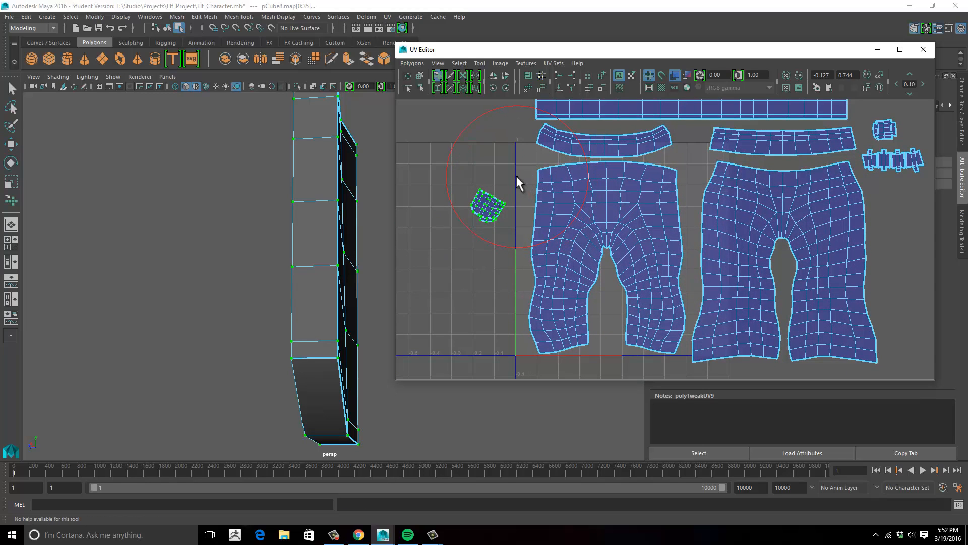
Move the unfolded flap shell below the belt loops shell and rotate it until it stands upright
key(w)
drag(551, 211, 943, 190)
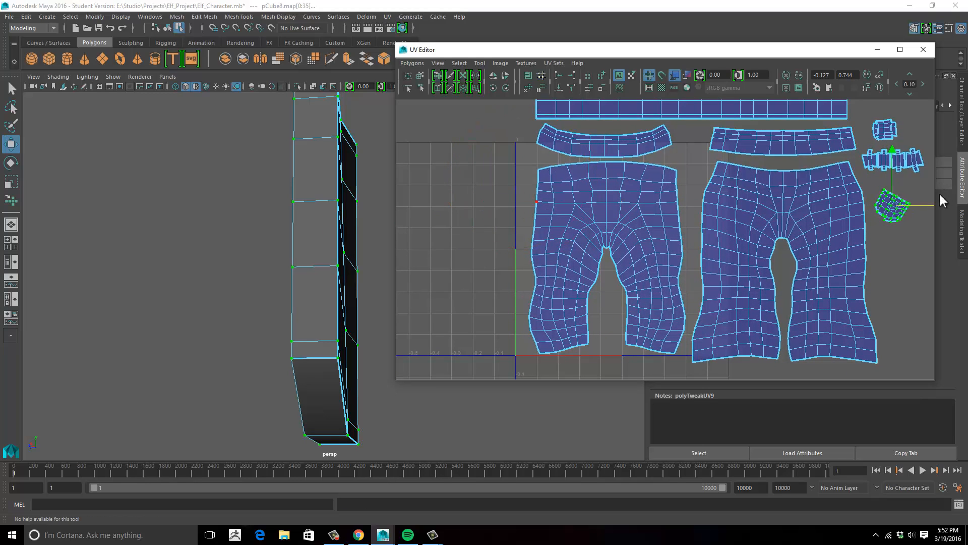
key(e)
drag(877, 259, 901, 259)
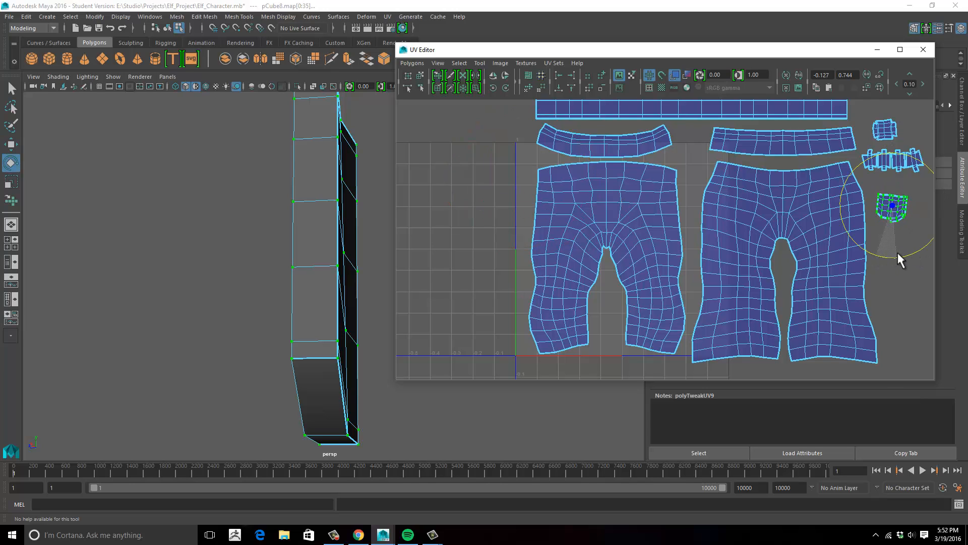
click(902, 257)
Select all of the flap's vertices and move it back against the trousers beneath the belt buckle
alt+right_drag(302, 288, 227, 287)
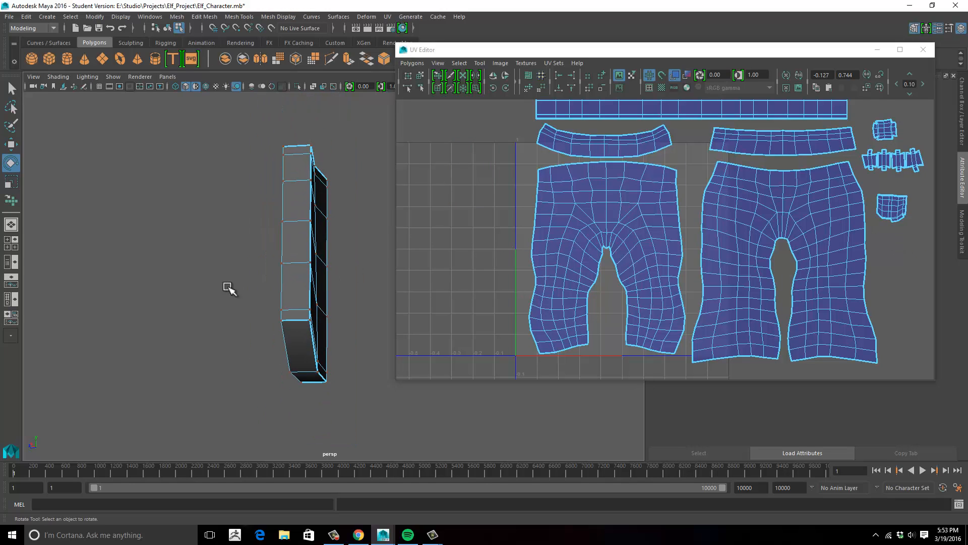
alt+right_drag(317, 259, 208, 254)
alt+drag(208, 254, 178, 268)
key(w)
right_drag(263, 261, 214, 227)
drag(211, 227, 292, 333)
alt+drag(292, 332, 303, 195)
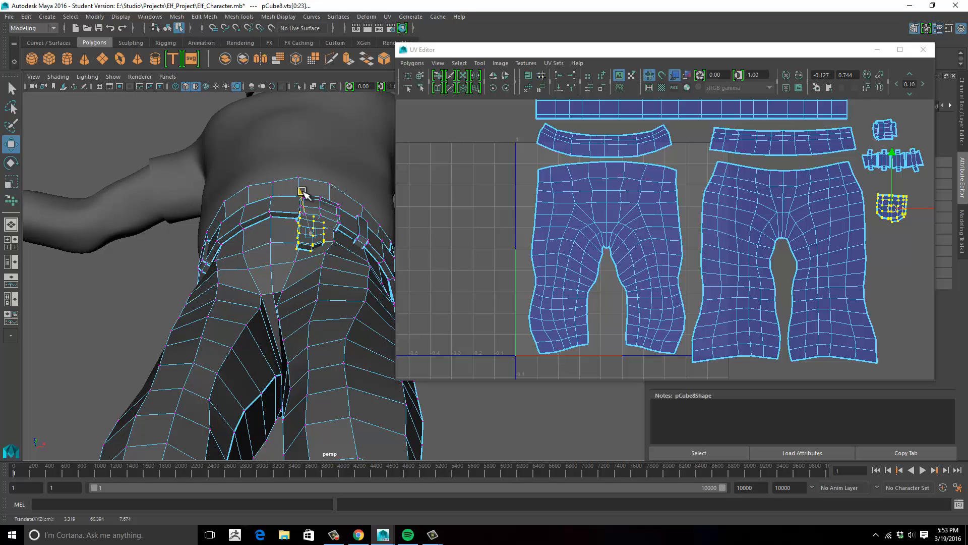
drag(363, 227, 357, 221)
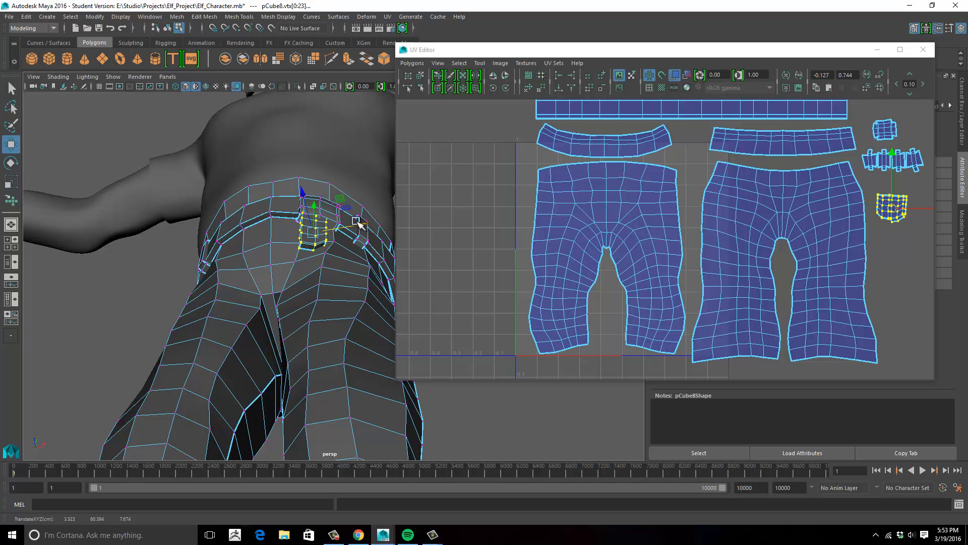
alt+drag(305, 195, 332, 230)
alt+drag(302, 259, 175, 283)
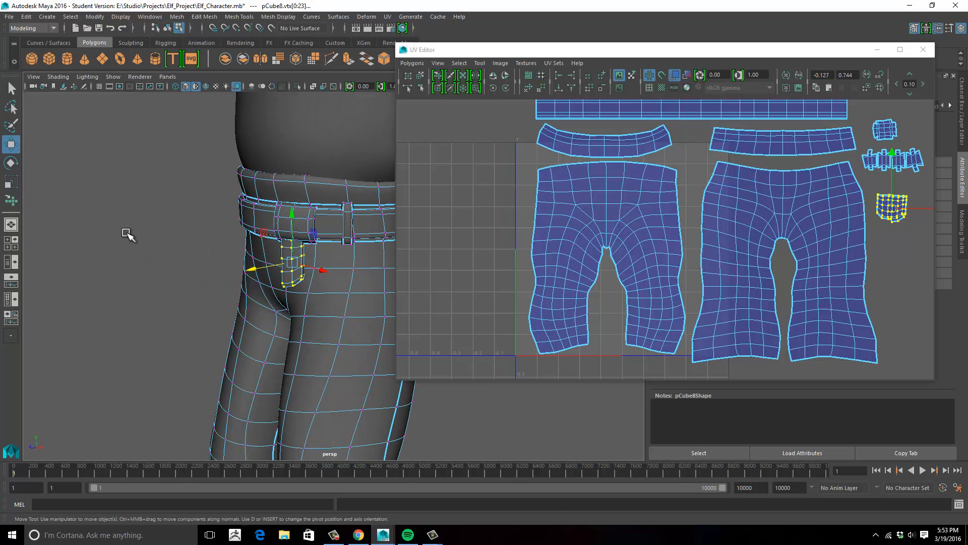
Return to object mode and reselect the trousers mesh to show its complete UV layout
click(152, 255)
right_drag(298, 219, 346, 203)
click(252, 198)
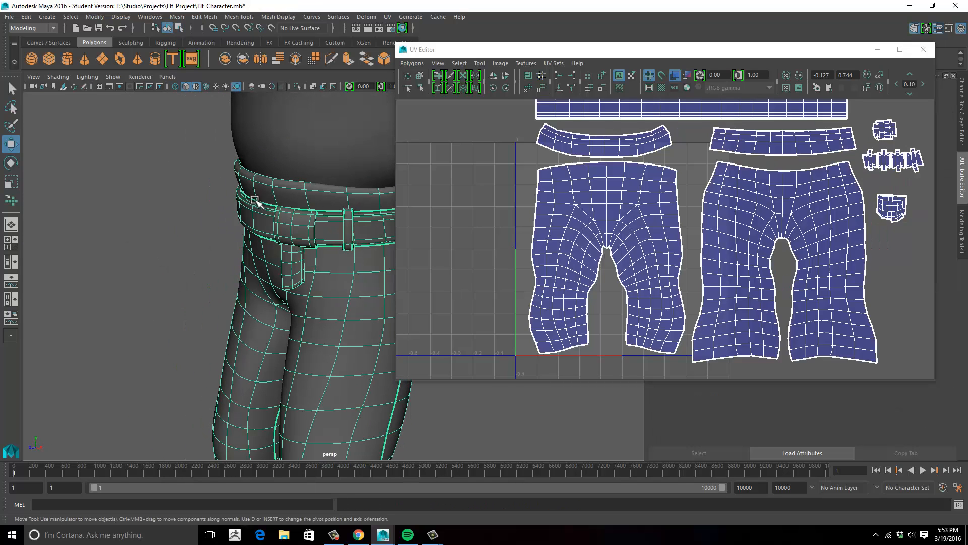
click(178, 196)
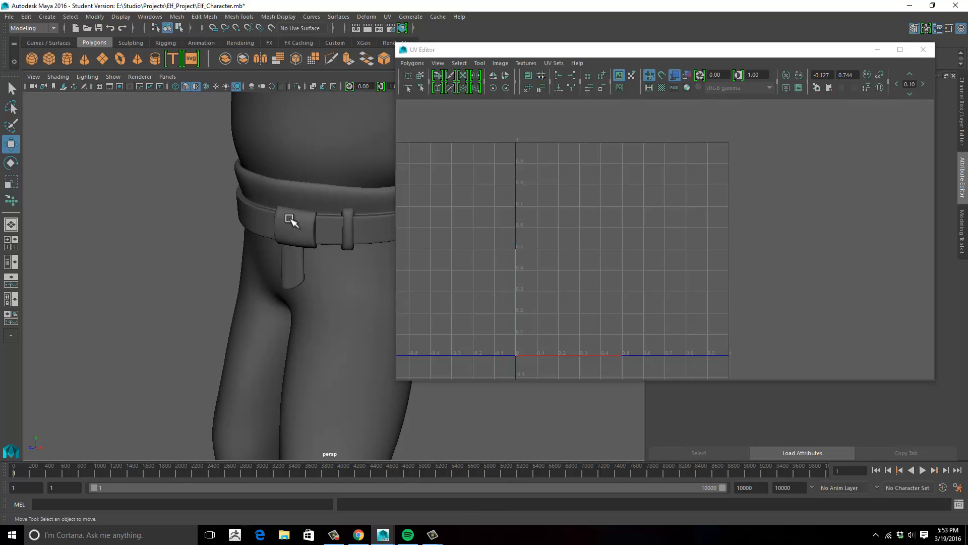
click(337, 153)
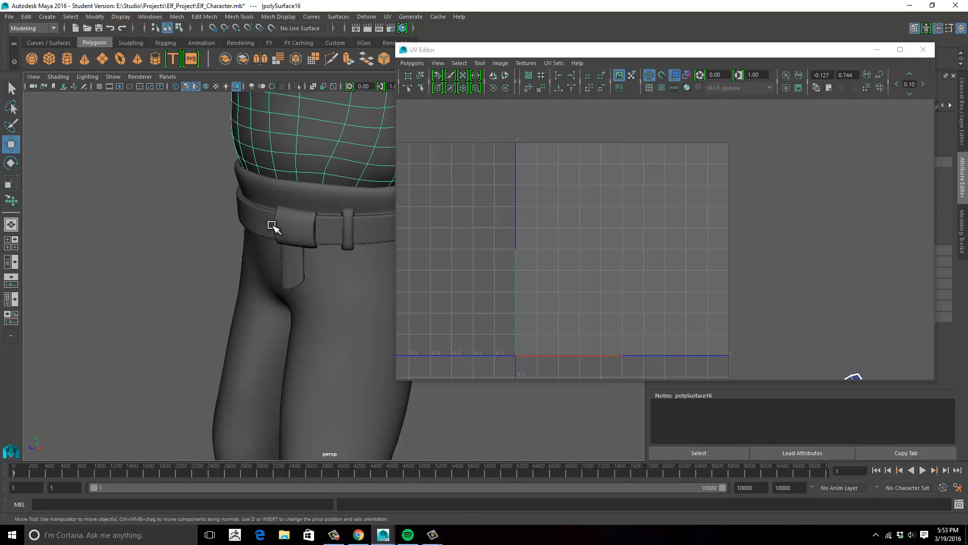
click(341, 246)
scroll(499, 252, down, 3)
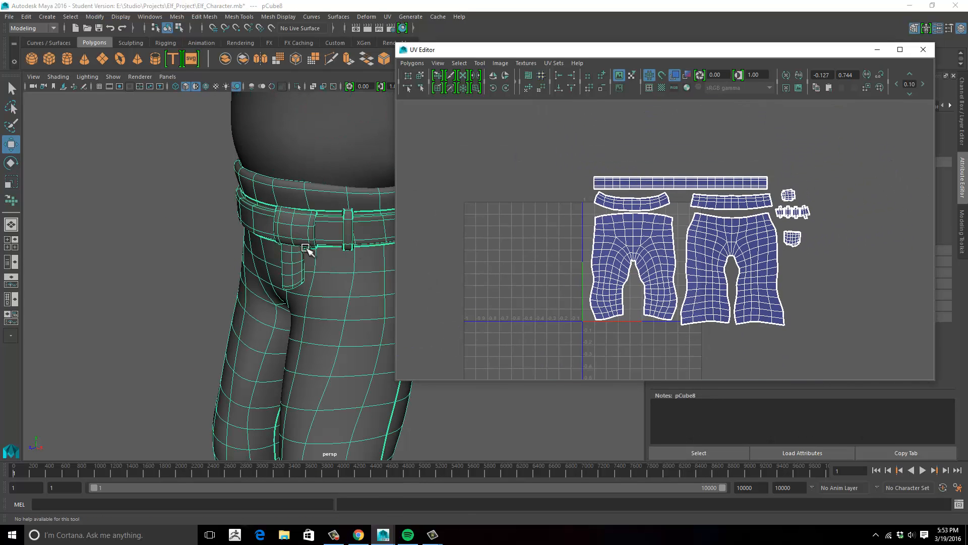
Select the shirt and trousers meshes together and examine how their UV layouts sit relative to each other
scroll(305, 247, down, 8)
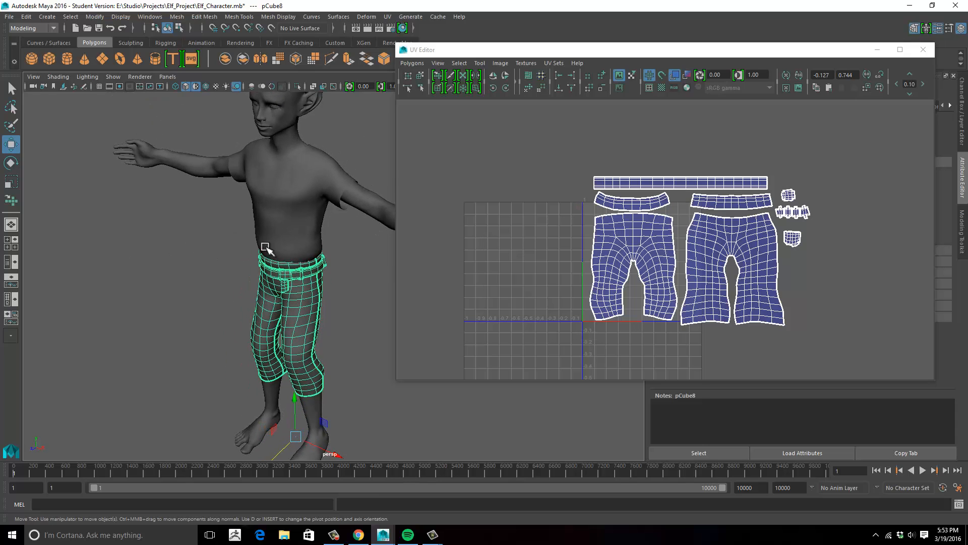
alt+drag(266, 249, 432, 225)
click(231, 218)
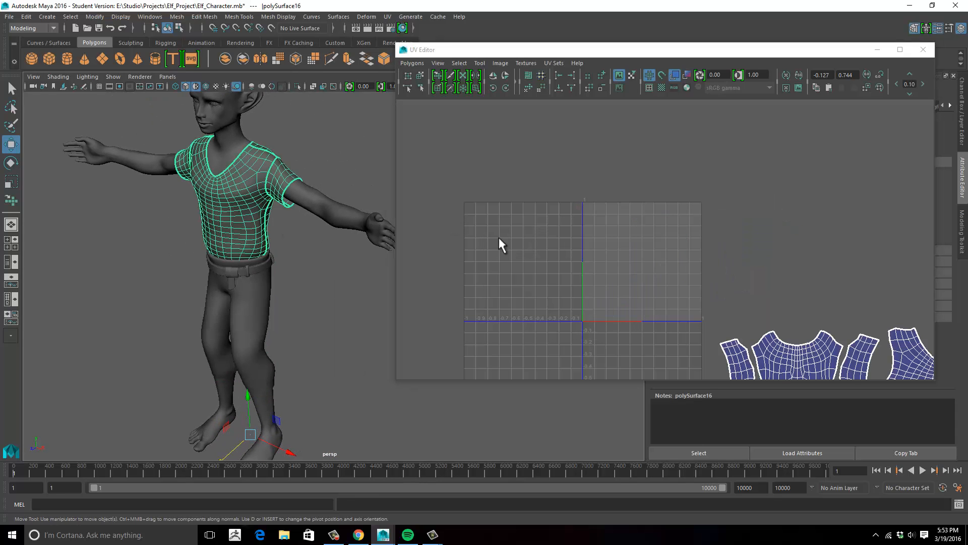
alt+drag(348, 275, 274, 266)
click(255, 263)
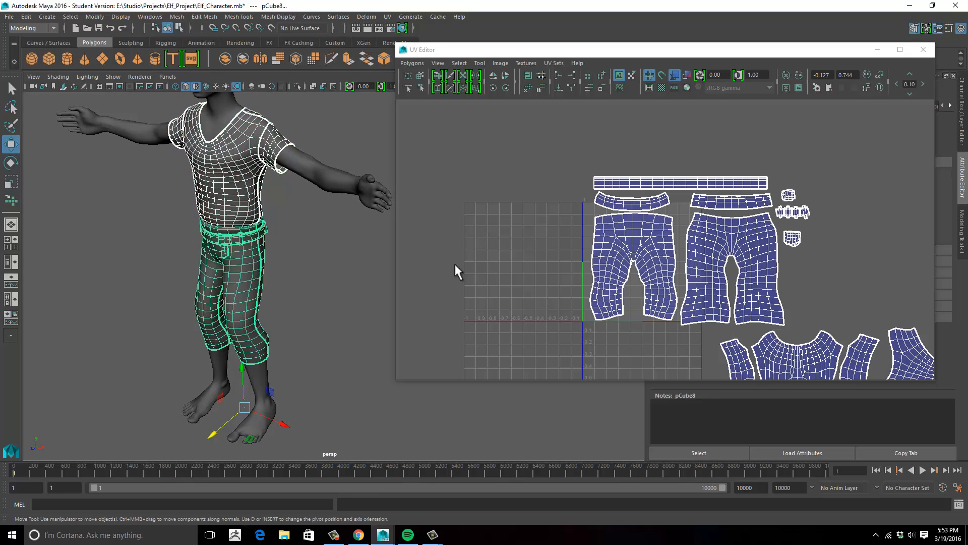
alt+middle_drag(529, 253, 417, 173)
alt+middle_drag(560, 244, 592, 272)
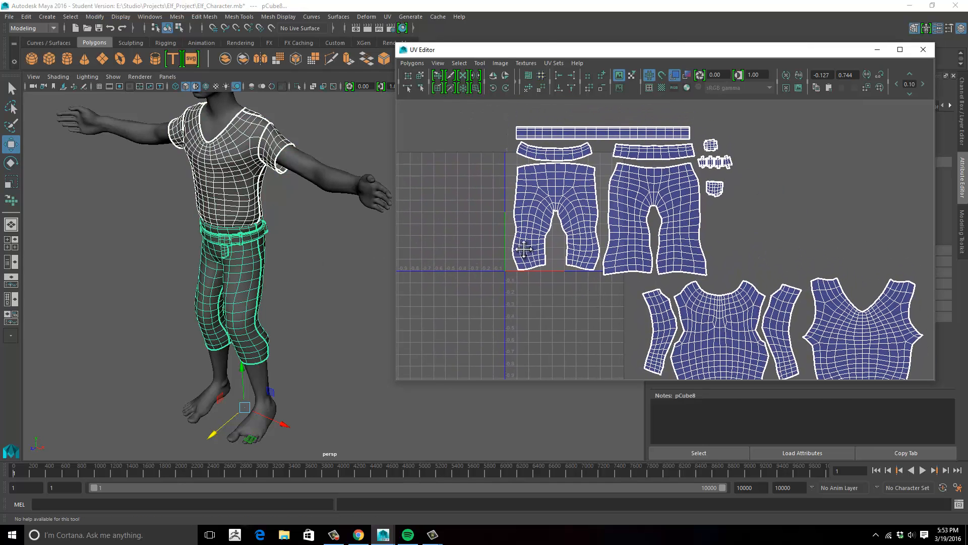
alt+middle_drag(524, 249, 549, 197)
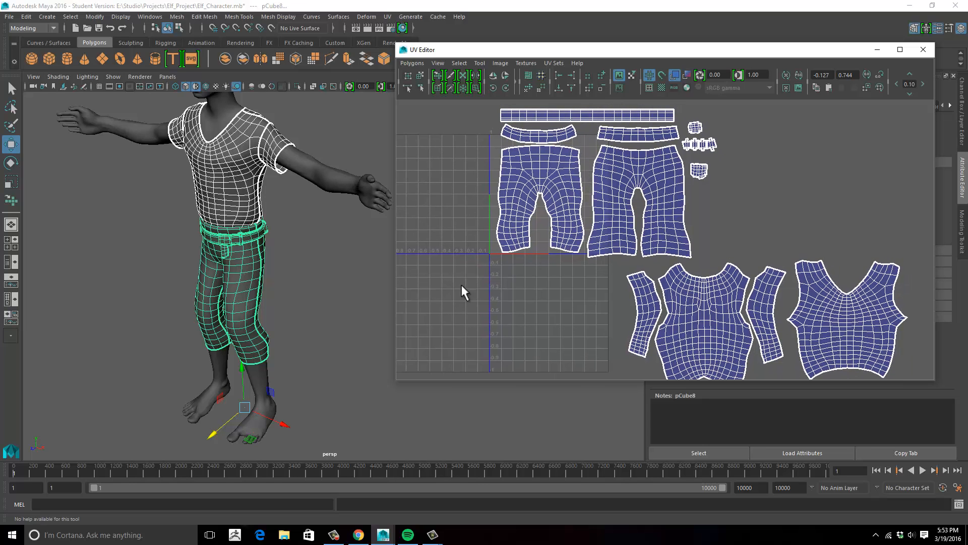
mouse_move(363, 262)
alt+mouse_down()
mouse_move(324, 255)
mouse_move(353, 247)
alt+mouse_up()
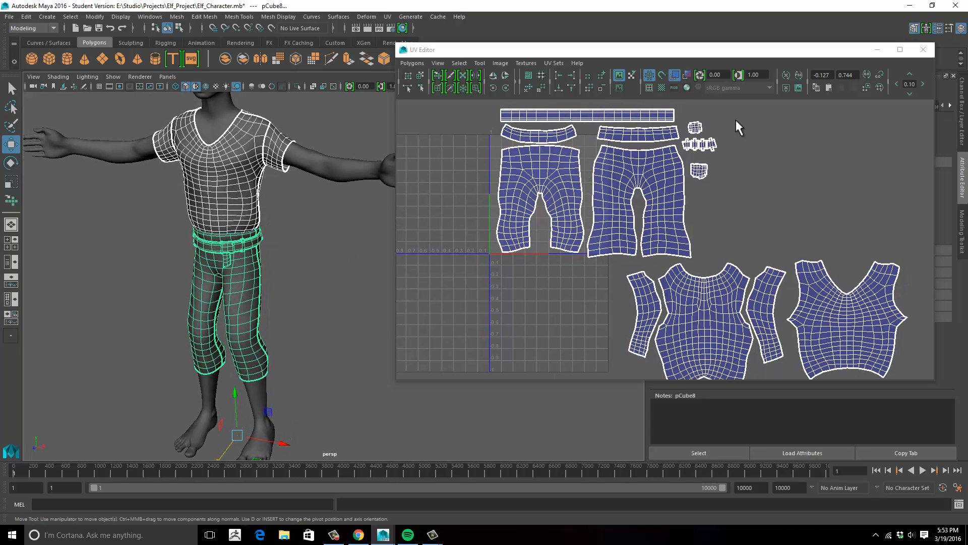
Try to preview the checker pattern on the clothes using the UV Editor's checker display, textured viewport shading and Viewport 2.0
click(662, 88)
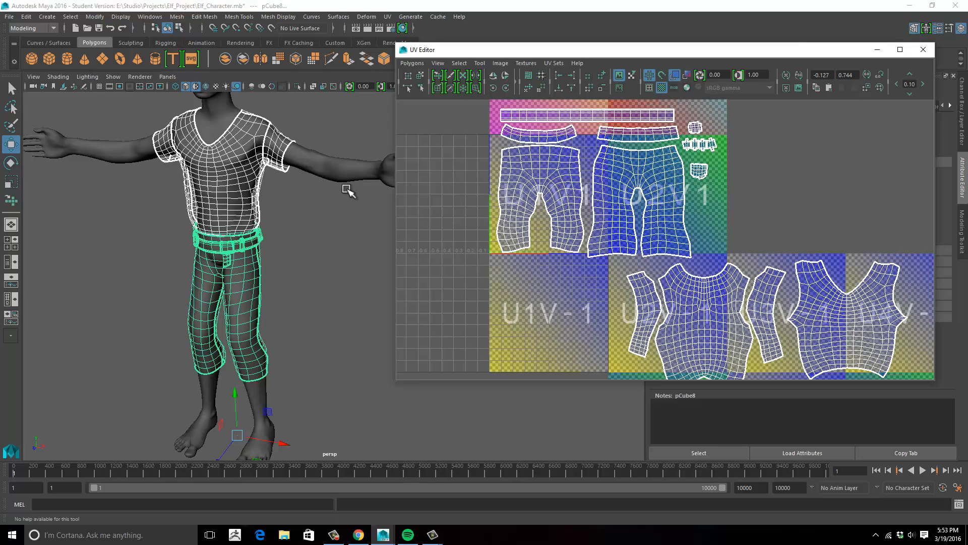
click(312, 207)
key(6)
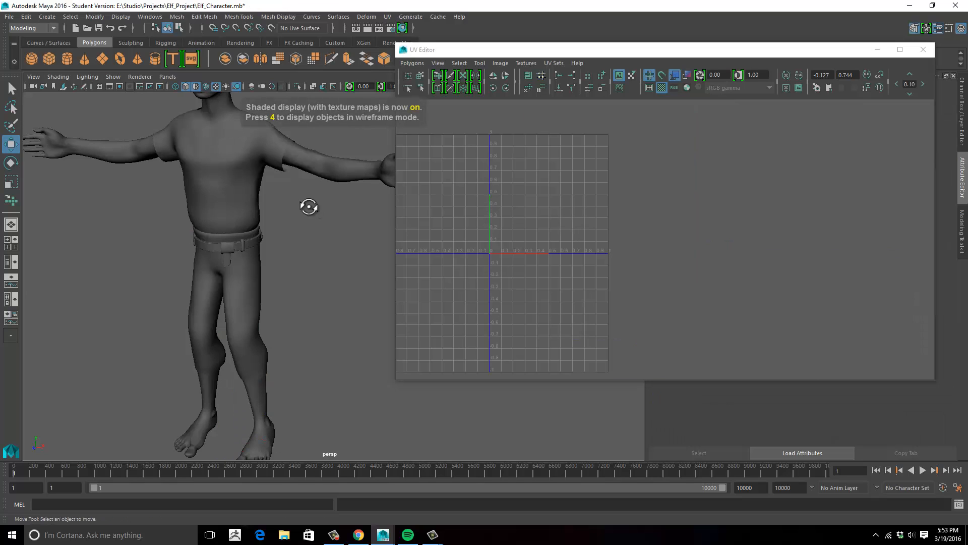
alt+drag(309, 207, 302, 214)
click(140, 76)
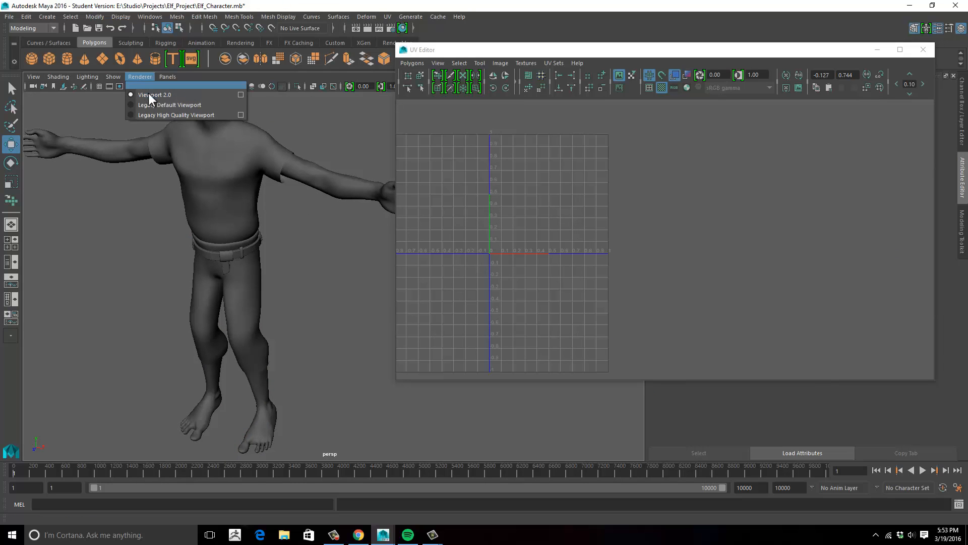
click(148, 94)
alt+drag(277, 198, 259, 165)
click(252, 150)
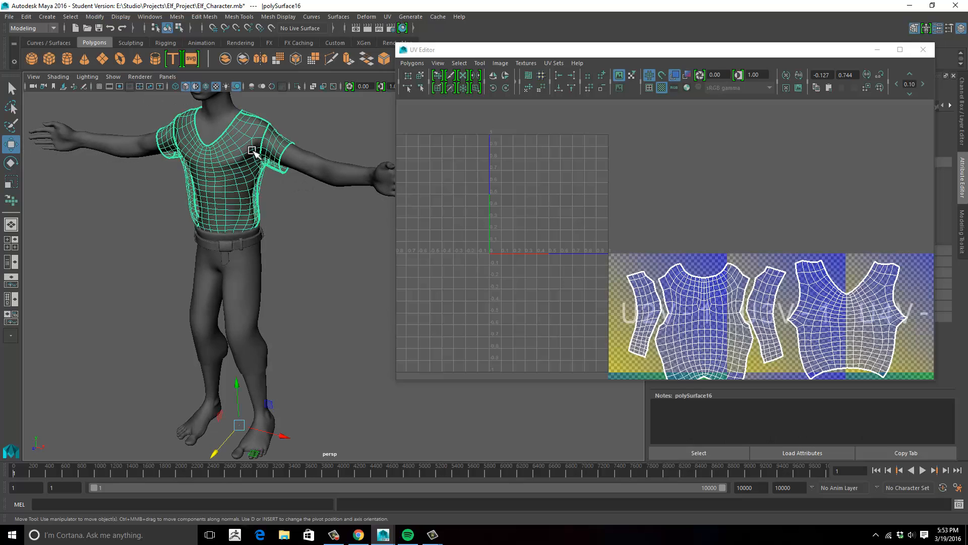
key(6)
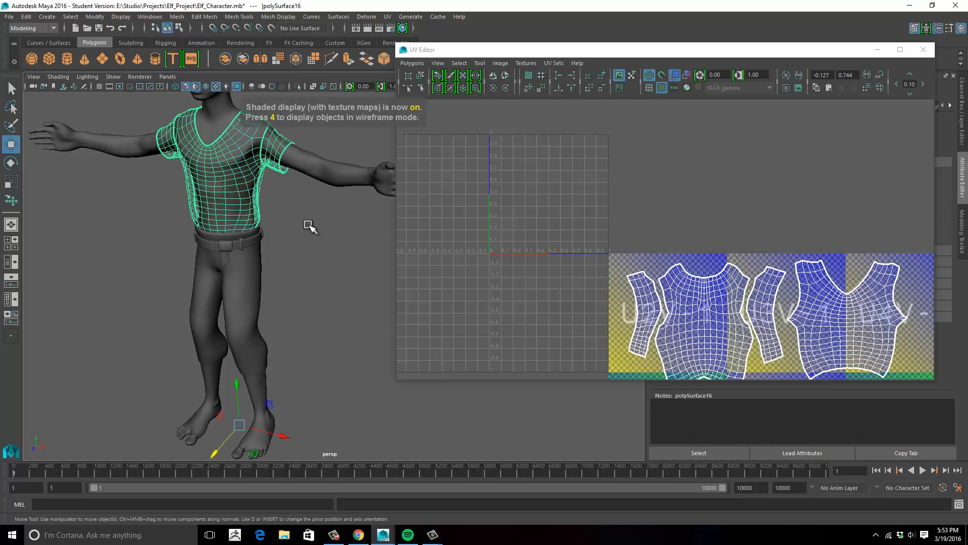
scroll(309, 235, up, 6)
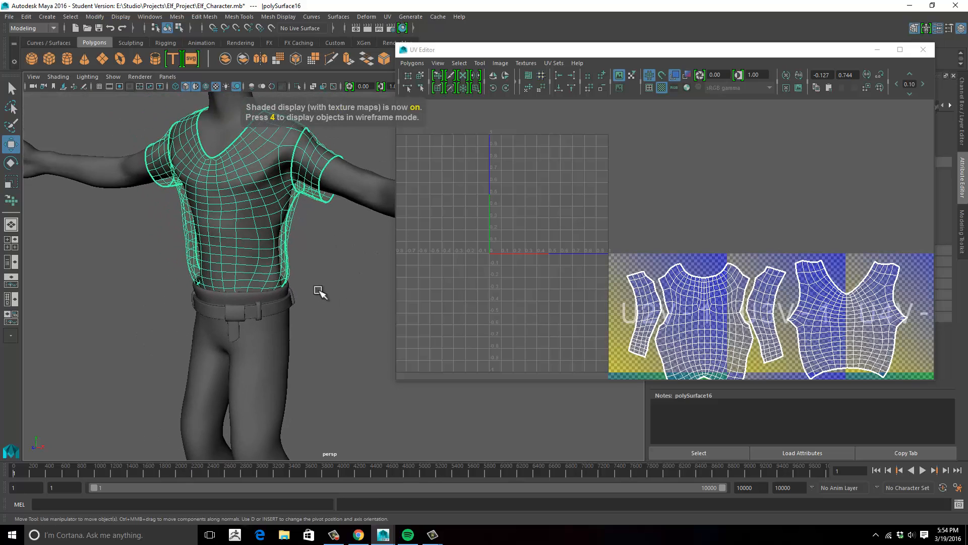
scroll(319, 292, up, 5)
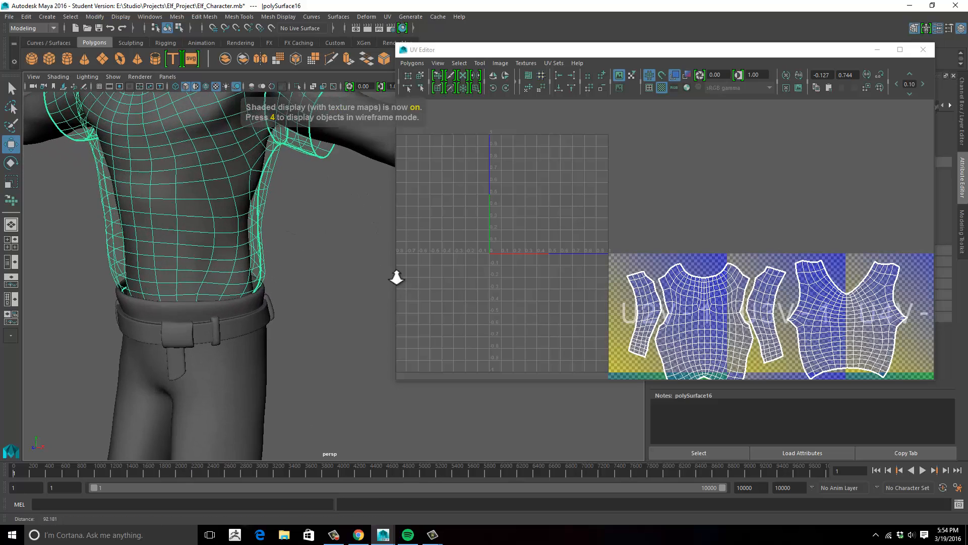
Compare the shirt and trousers UV layouts with and without the checker pattern, leaving the pattern turned off
click(346, 259)
scroll(333, 272, up, 2)
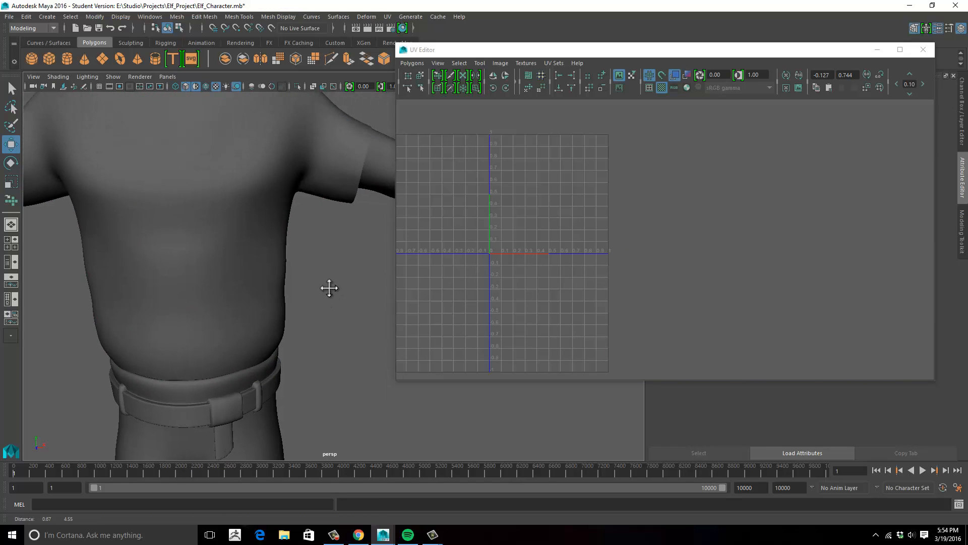
click(321, 197)
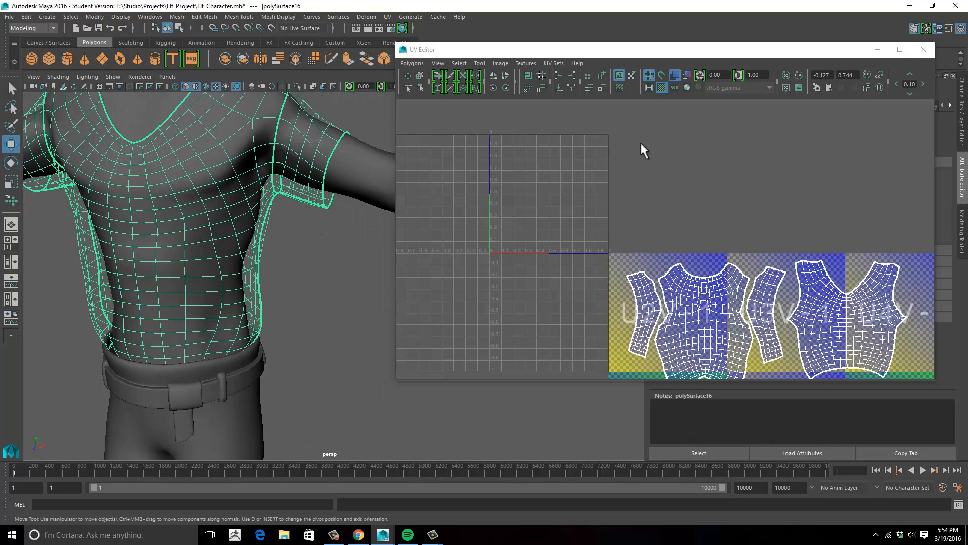
click(661, 88)
scroll(371, 232, down, 1)
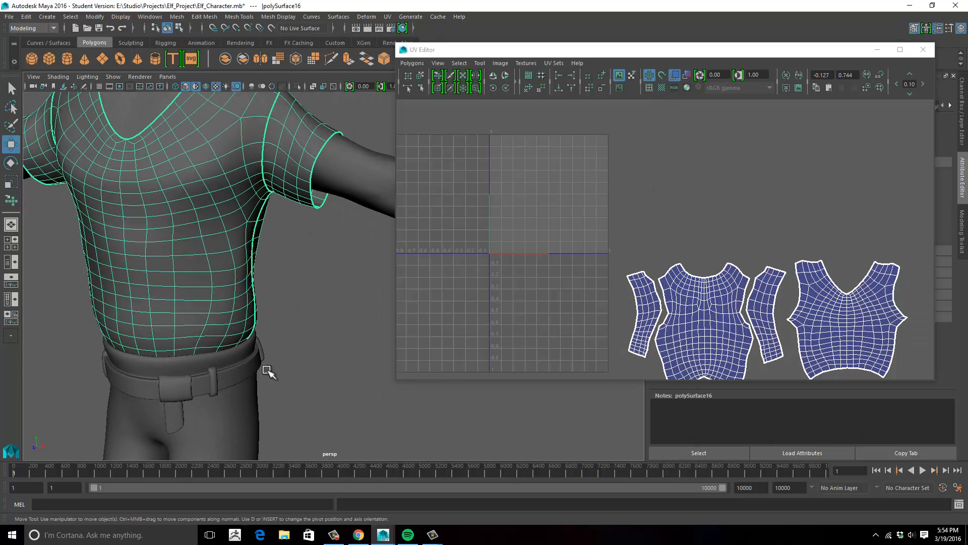
click(243, 399)
click(661, 88)
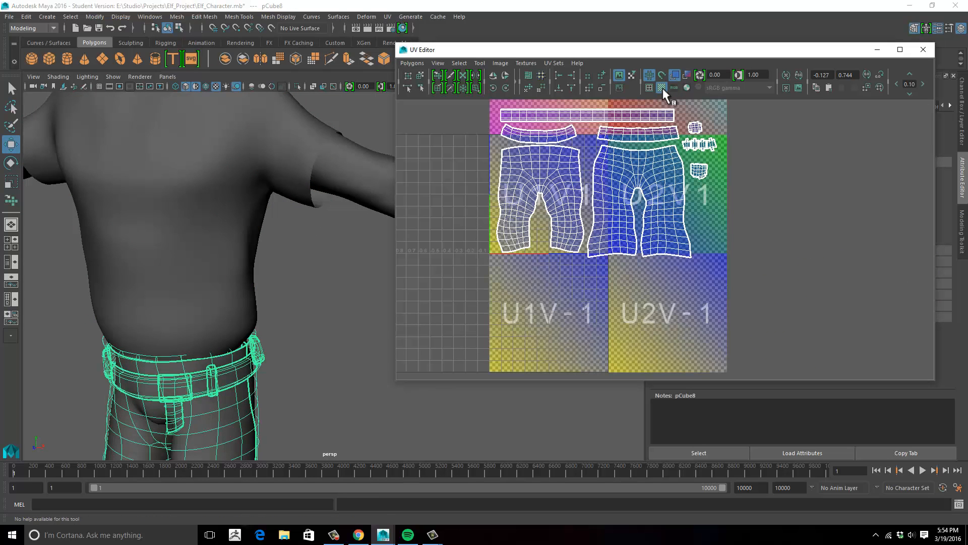
click(662, 89)
Add the shirt to the trousers selection so both UV layouts are shown together in the UV Editor
alt+drag(377, 308, 330, 301)
alt+middle_drag(329, 302, 285, 309)
alt+right_drag(285, 309, 235, 302)
alt+drag(235, 302, 280, 294)
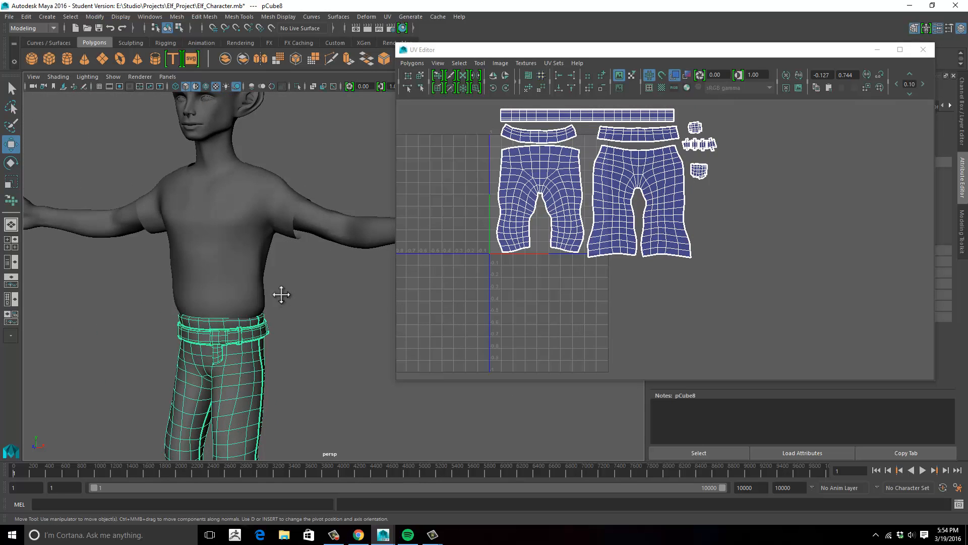
alt+middle_drag(281, 294, 316, 276)
alt+right_drag(315, 276, 260, 285)
shift+click(300, 281)
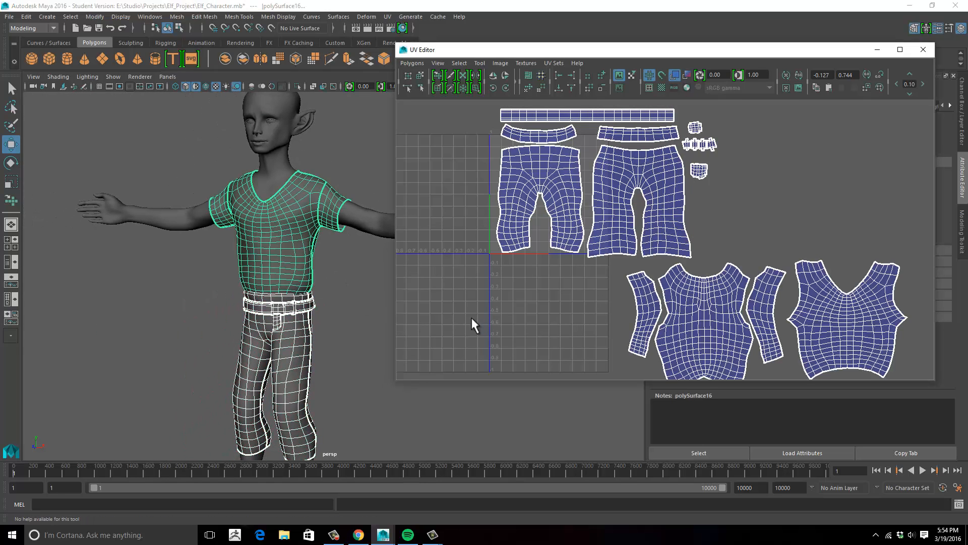
mouse_move(475, 312)
alt+middle_down()
mouse_move(460, 296)
mouse_move(492, 312)
alt+middle_up()
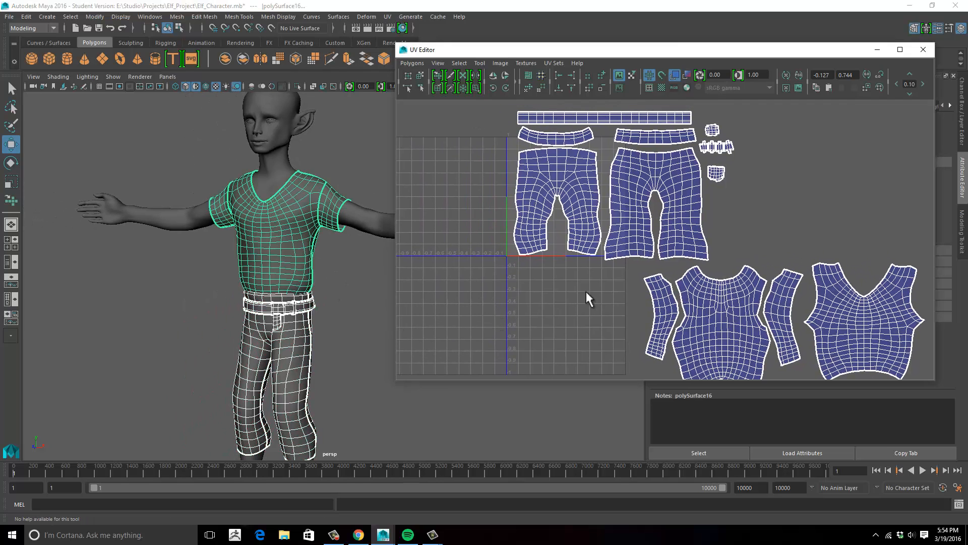
alt+middle_drag(542, 242, 554, 233)
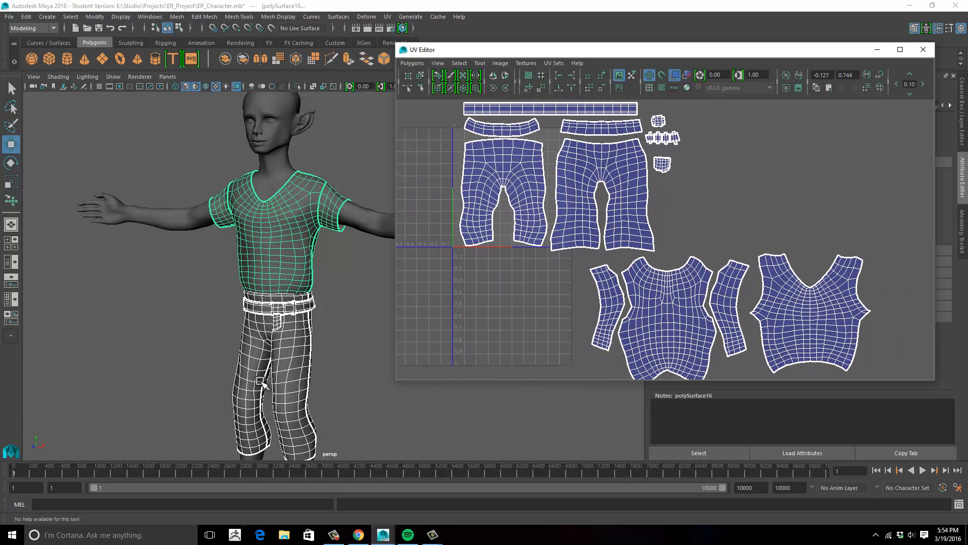
alt+drag(262, 383, 305, 308)
mouse_move(346, 253)
alt+mouse_down()
mouse_move(326, 256)
mouse_move(335, 260)
alt+mouse_up()
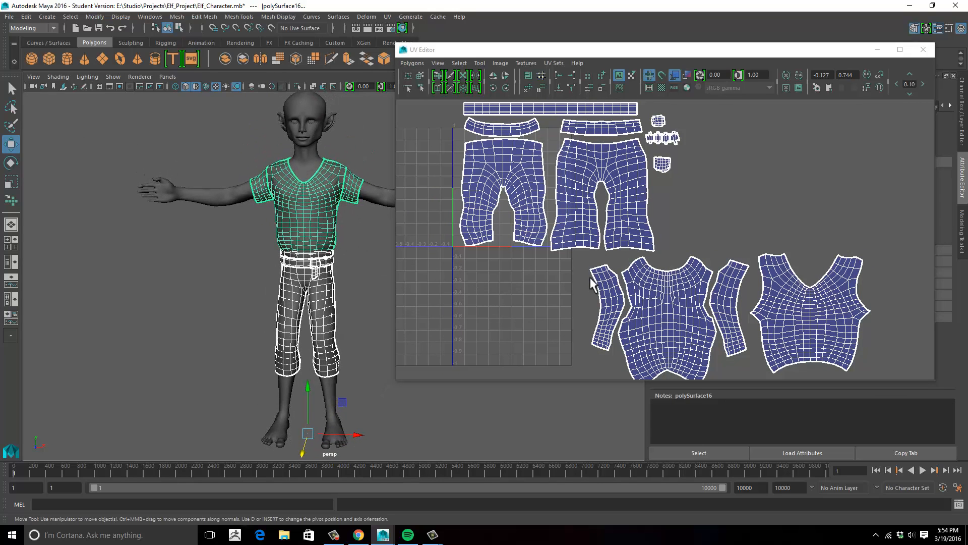
alt+right_drag(593, 284, 520, 232)
alt+right_drag(506, 299, 509, 174)
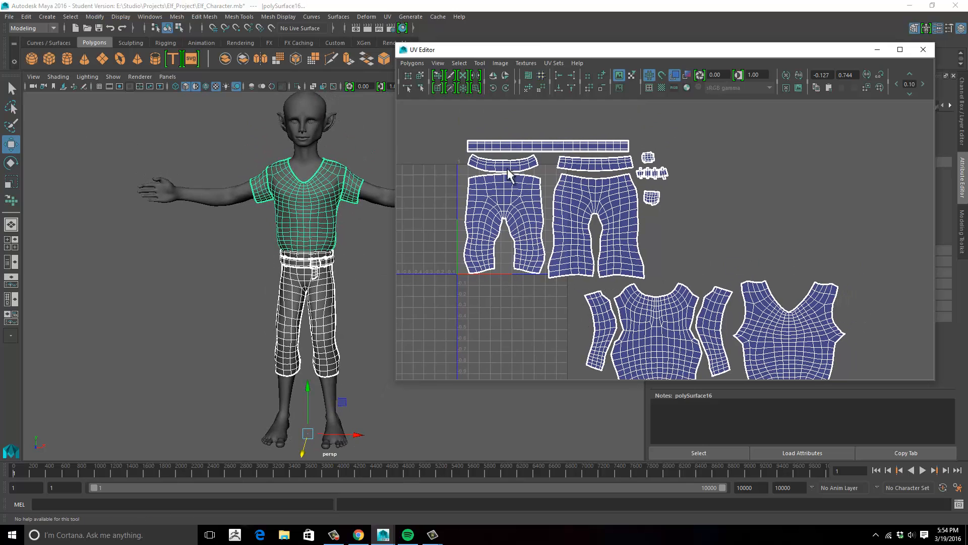
Select all UVs of the shirt and trousers and scale them down uniformly to roughly half size
drag(454, 116, 878, 411)
alt+middle_drag(767, 339, 761, 294)
alt+right_drag(776, 288, 655, 310)
right_drag(670, 271, 675, 236)
drag(477, 113, 851, 339)
key(e)
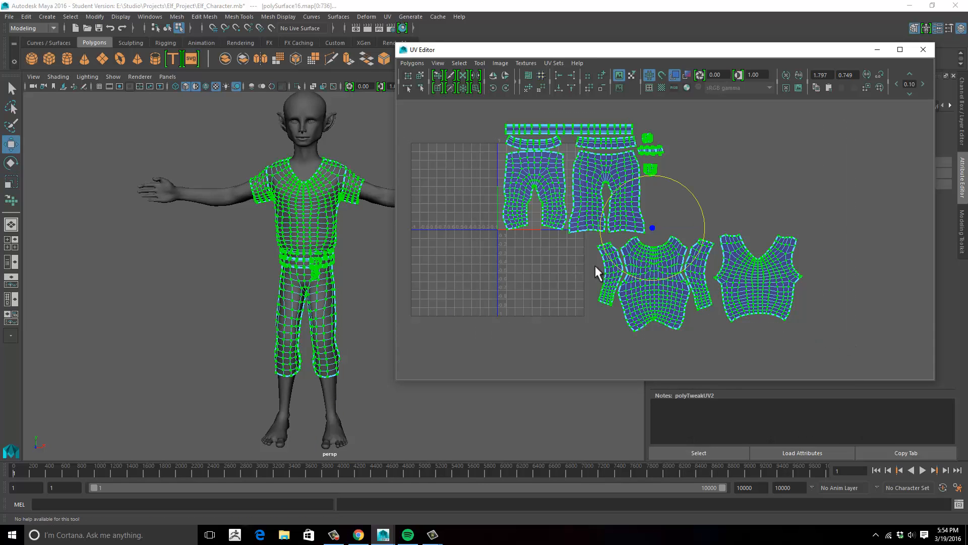
key(r)
drag(653, 228, 624, 242)
key(w)
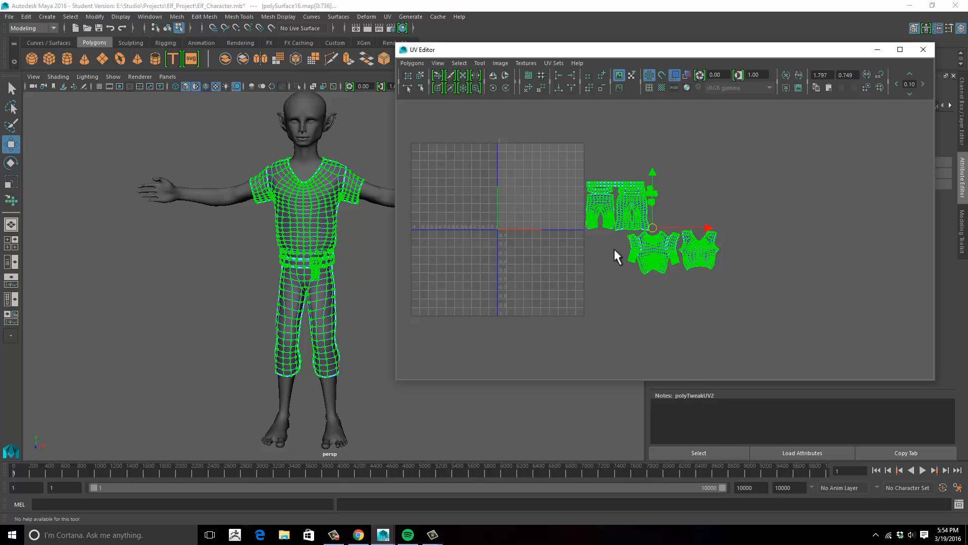
Move the trousers, waistband and belt shells together into the lower-left part of the 0 to 1 UV tile
scroll(577, 309, up, 5)
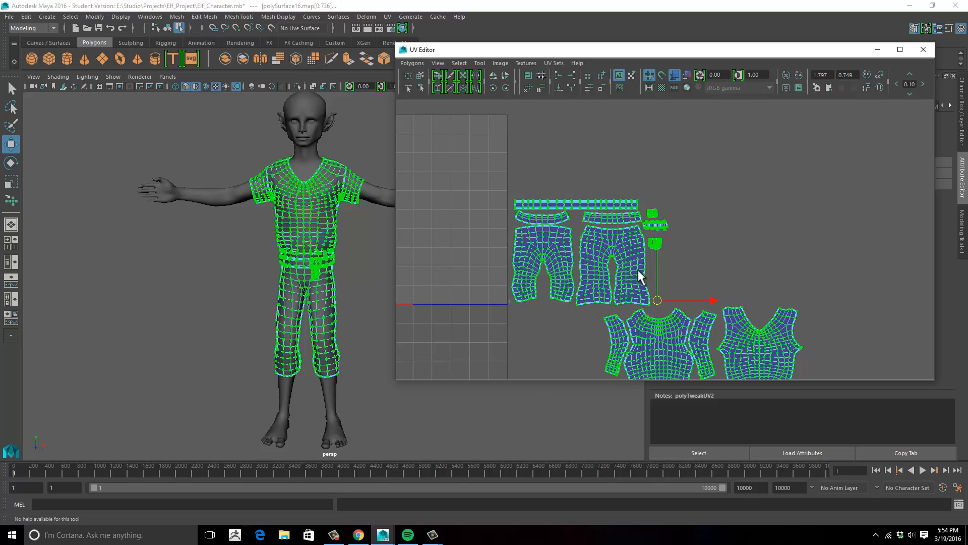
alt+middle_drag(638, 276, 655, 229)
click(655, 218)
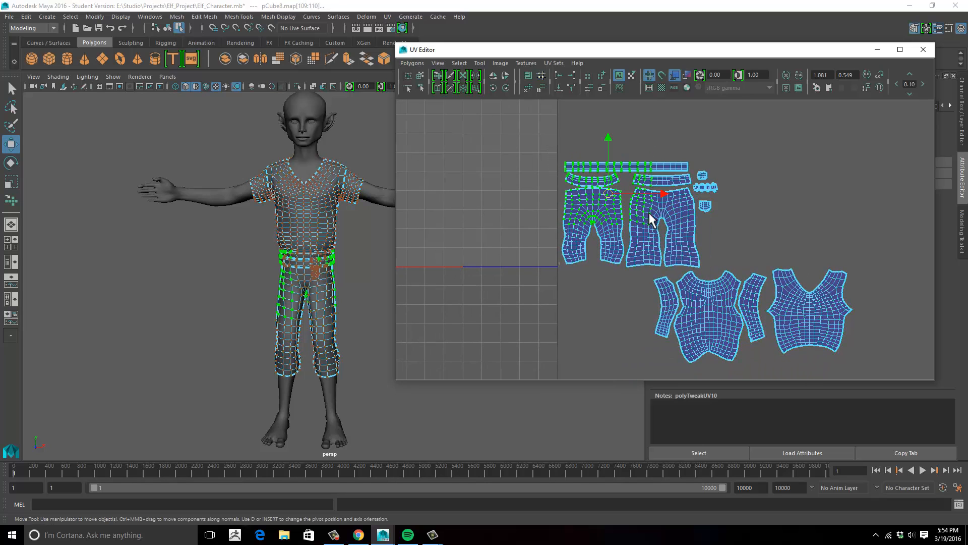
right_drag(655, 219, 704, 209)
drag(683, 215, 531, 229)
alt+middle_drag(563, 239, 715, 264)
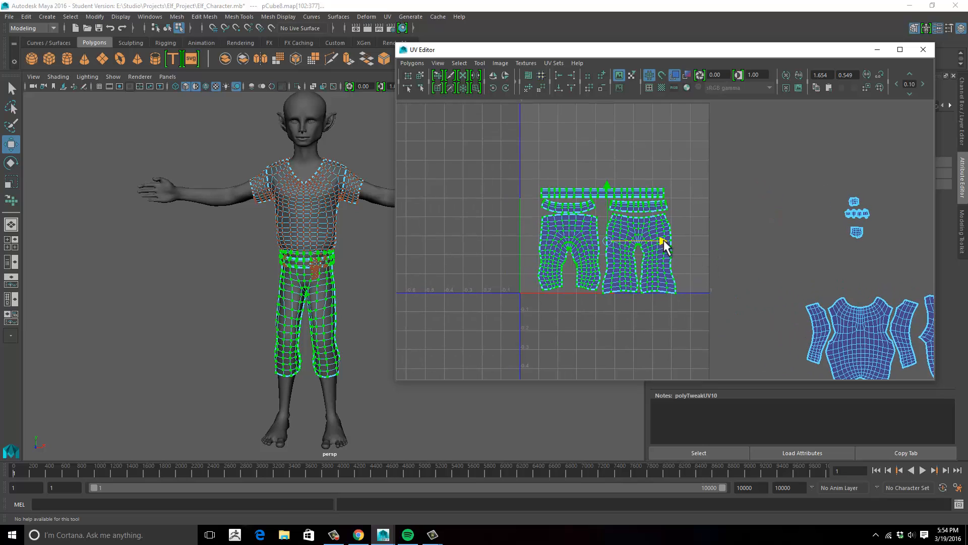
drag(663, 241, 650, 241)
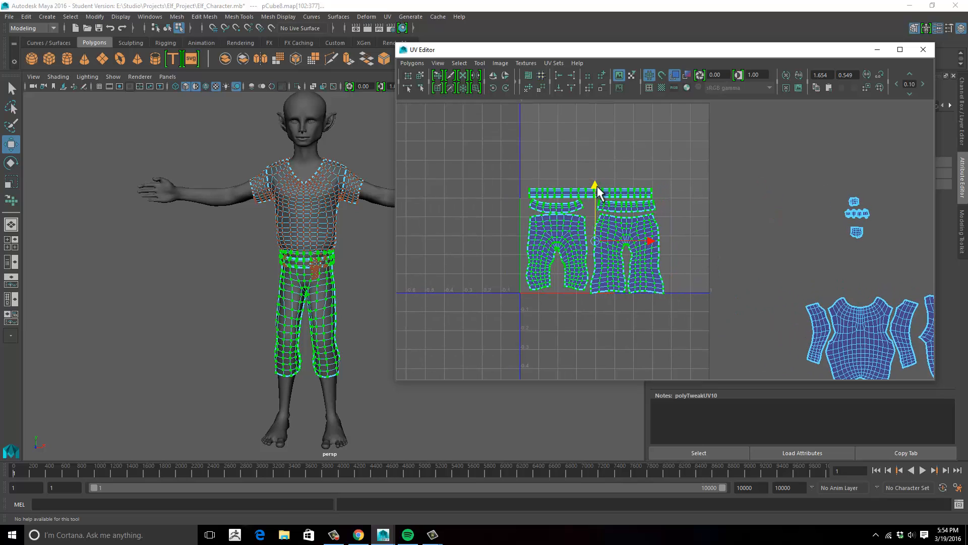
drag(595, 184, 597, 182)
alt+middle_drag(582, 187, 585, 198)
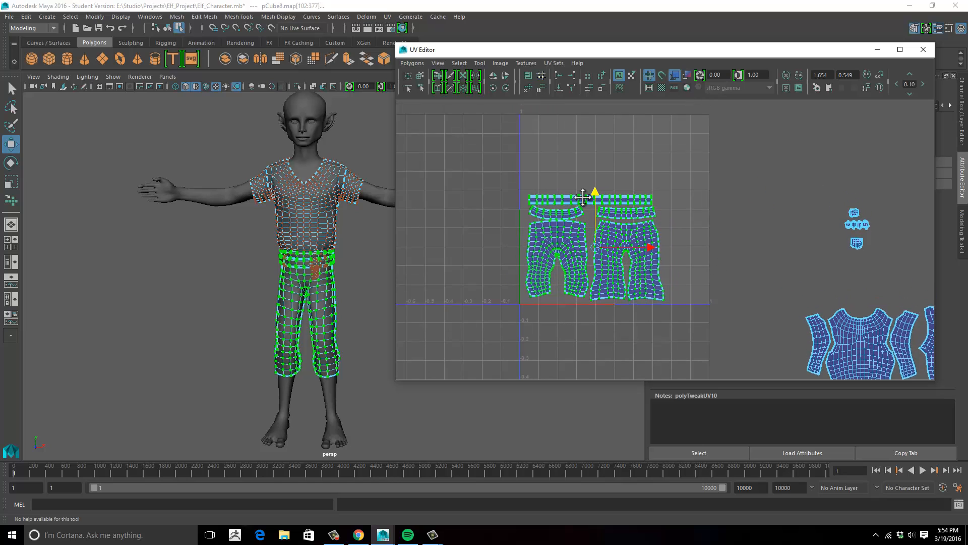
Select the long belt strip's UV shell and move it outside the 0 to 1 tile, beyond its right edge
scroll(671, 194, up, 3)
mouse_move(676, 194)
alt+middle_down()
mouse_move(663, 234)
mouse_move(665, 186)
mouse_move(660, 202)
alt+middle_up()
right_drag(651, 193, 679, 205)
drag(573, 198, 826, 147)
alt+middle_drag(773, 247, 758, 227)
scroll(712, 264, down, 2)
alt+middle_drag(711, 264, 683, 216)
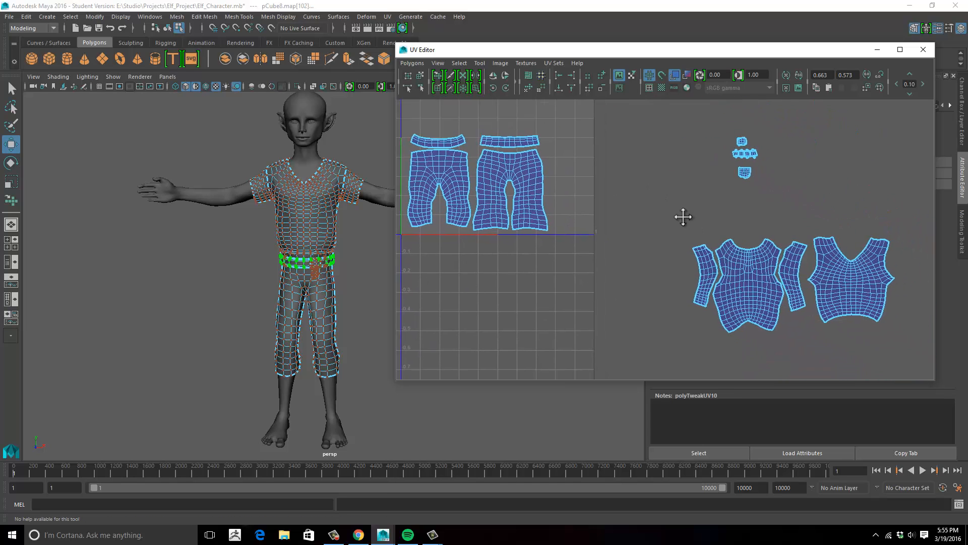
Select the shirt's back UV shell and place it in the tile's upper-left corner, above the smaller trousers shell and its waistband
drag(778, 340, 776, 338)
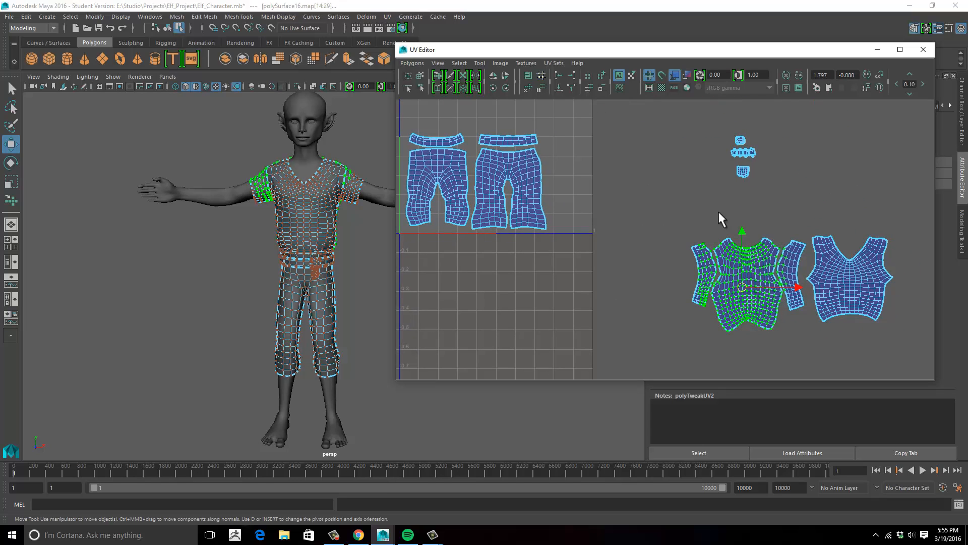
drag(716, 237, 755, 261)
right_drag(755, 261, 754, 259)
drag(750, 281, 563, 180)
alt+middle_drag(563, 180, 666, 328)
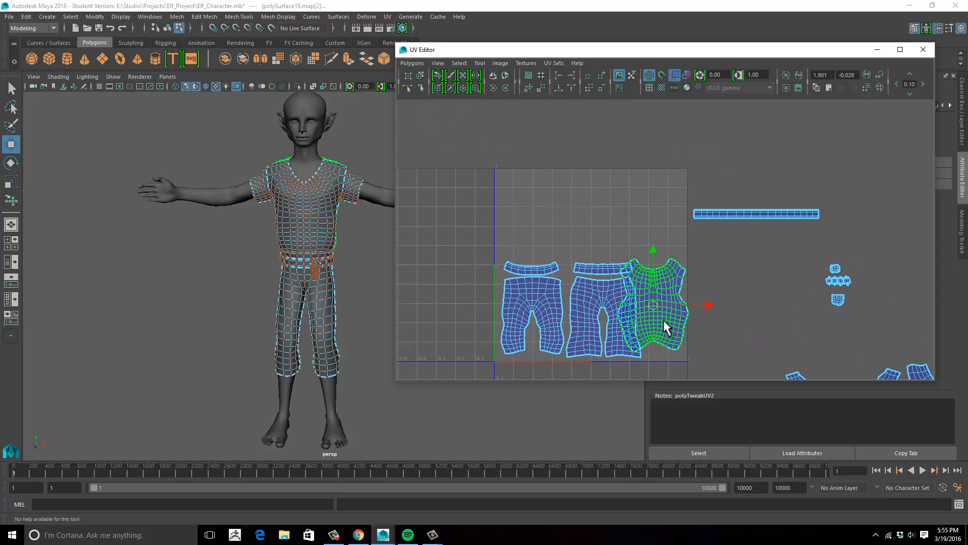
drag(653, 308, 532, 218)
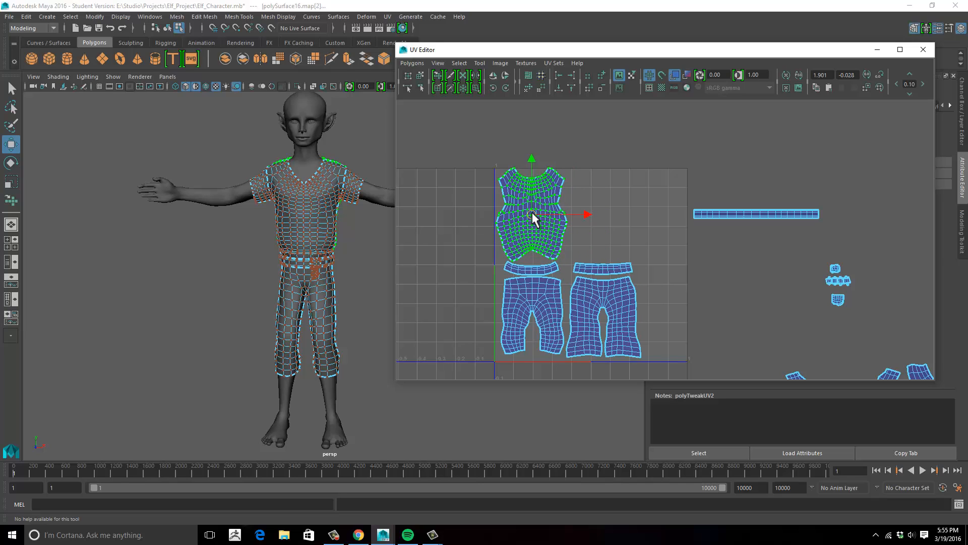
Select the shirt back, waistband and trousers shells and nudge them slightly down inside the UV tile
drag(480, 137, 666, 391)
drag(567, 207, 570, 210)
scroll(630, 237, up, 3)
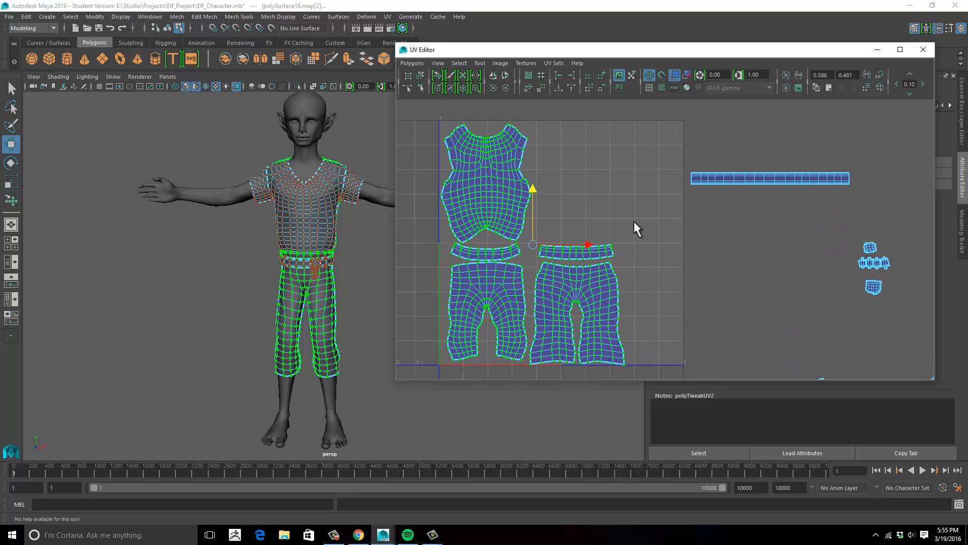
Select the larger trousers shell and its waistband and nudge them slightly up inside the UV tile
click(565, 304)
ctrl+right_click(561, 305)
ctrl+right_drag(565, 303, 587, 279)
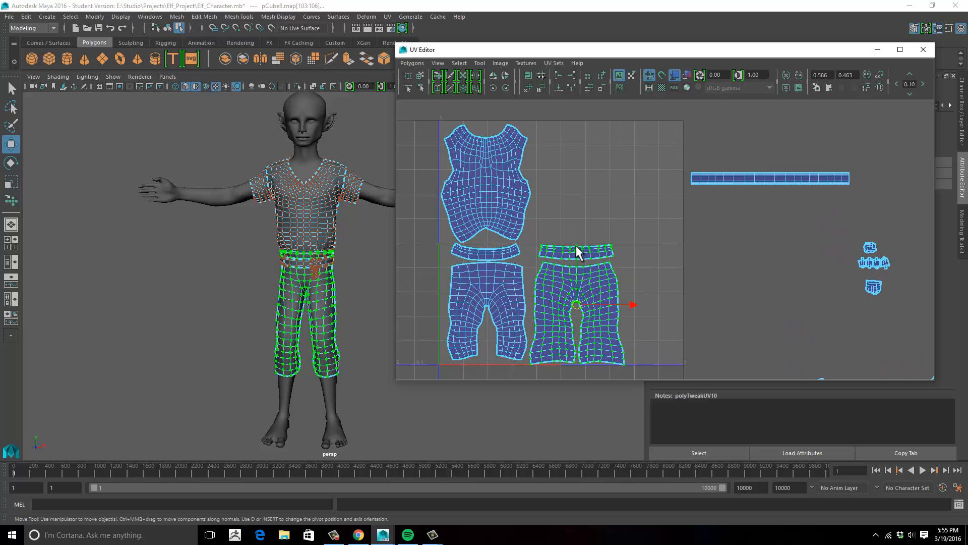
drag(577, 246, 576, 248)
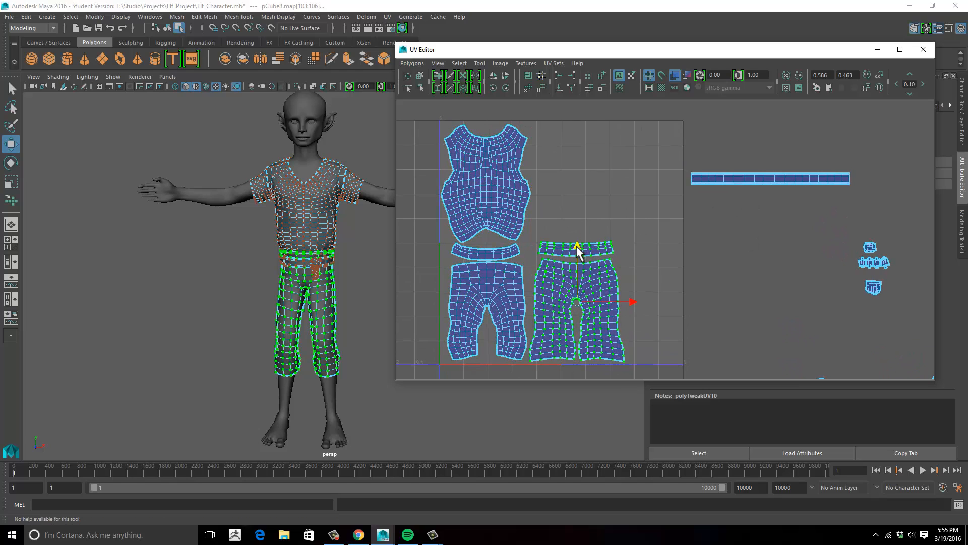
click(630, 298)
Move the shirt's V-neck front shell into the UV tile, beside the shirt back and above the larger trousers' waistband
scroll(616, 261, down, 2)
alt+middle_drag(760, 304, 662, 260)
drag(808, 265, 879, 337)
ctrl+right_drag(865, 315, 897, 291)
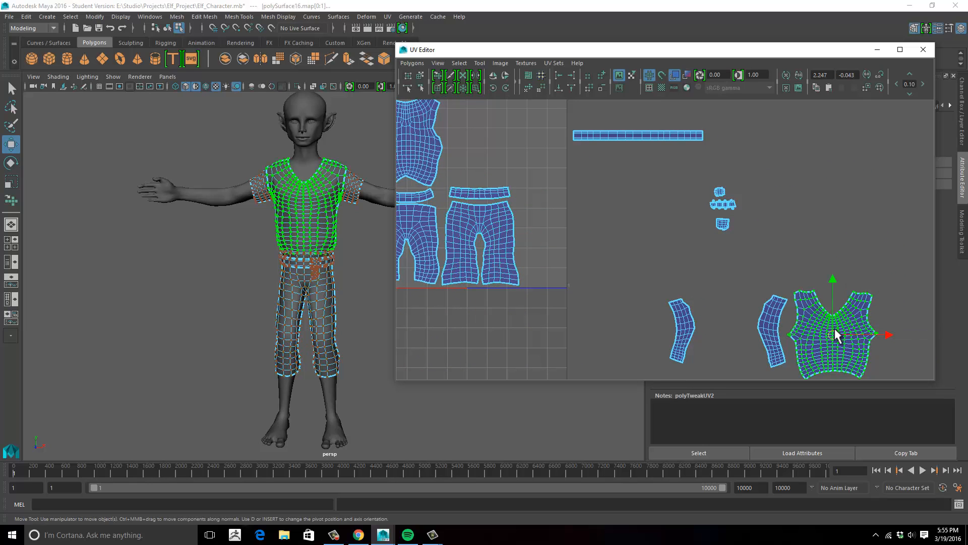
drag(834, 333, 573, 182)
alt+middle_drag(630, 249, 710, 313)
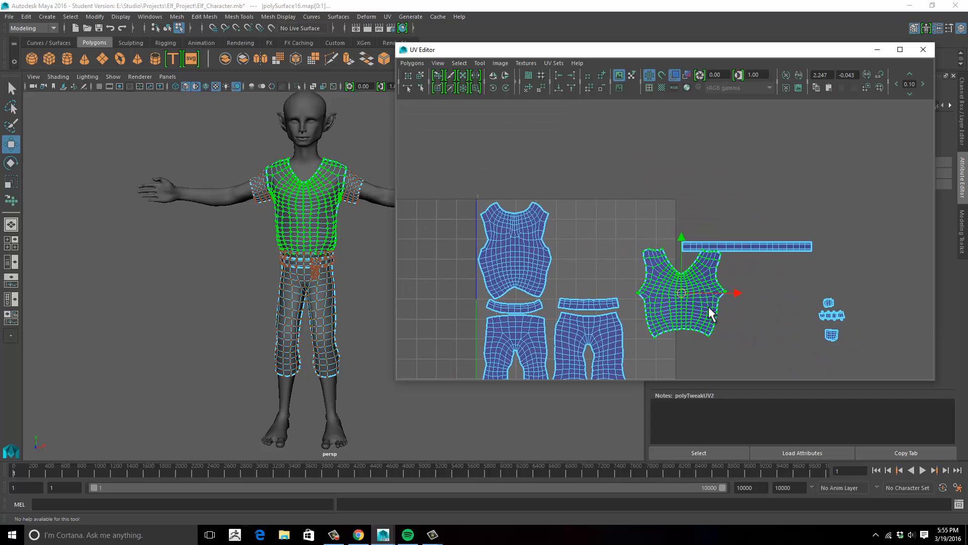
drag(682, 297, 598, 254)
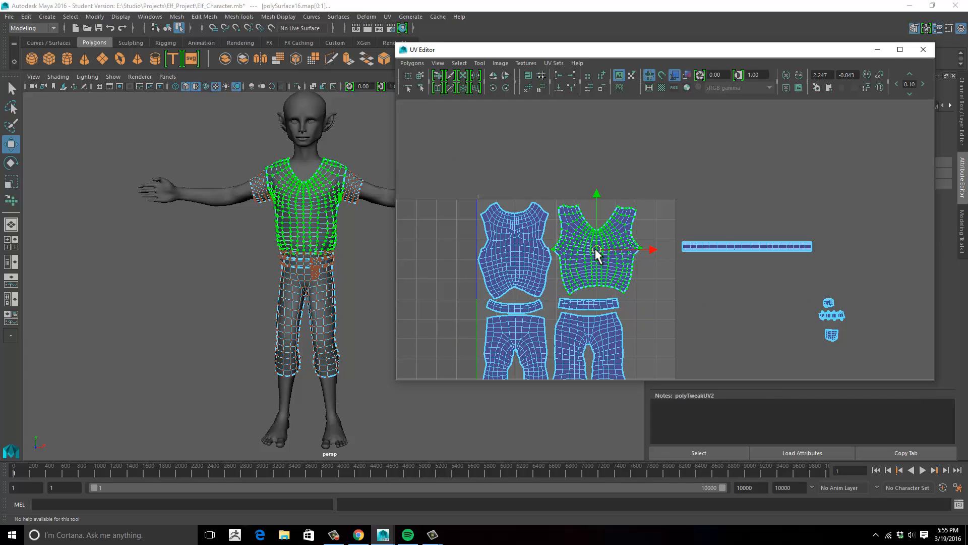
Move one sleeve's UV shell into the tile's upper-right corner, close beside the shirt front
scroll(656, 252, up, 4)
alt+middle_drag(627, 281, 648, 243)
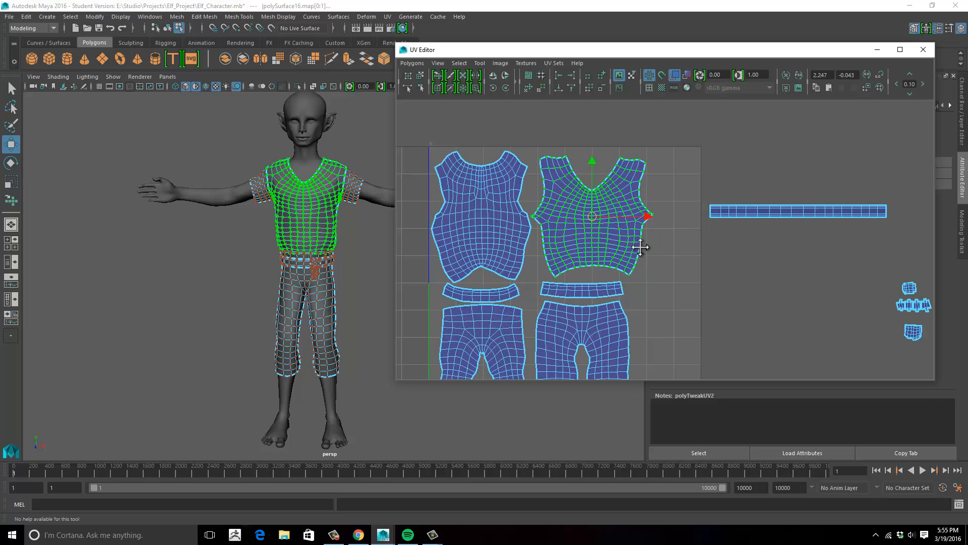
alt+middle_drag(640, 247, 665, 234)
scroll(665, 242, down, 3)
alt+middle_drag(677, 281, 728, 278)
drag(727, 272, 786, 379)
drag(752, 325, 633, 135)
alt+middle_drag(633, 135, 624, 206)
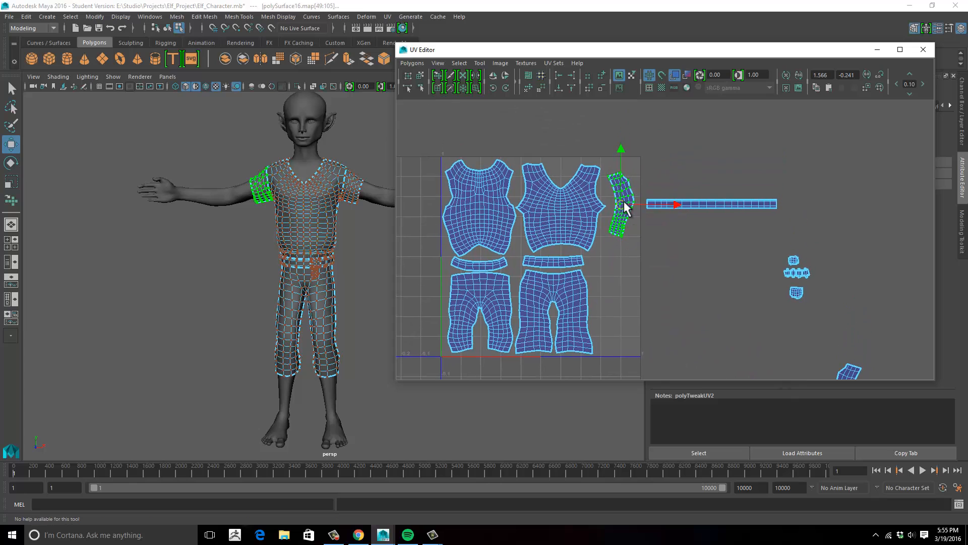
drag(624, 206, 620, 196)
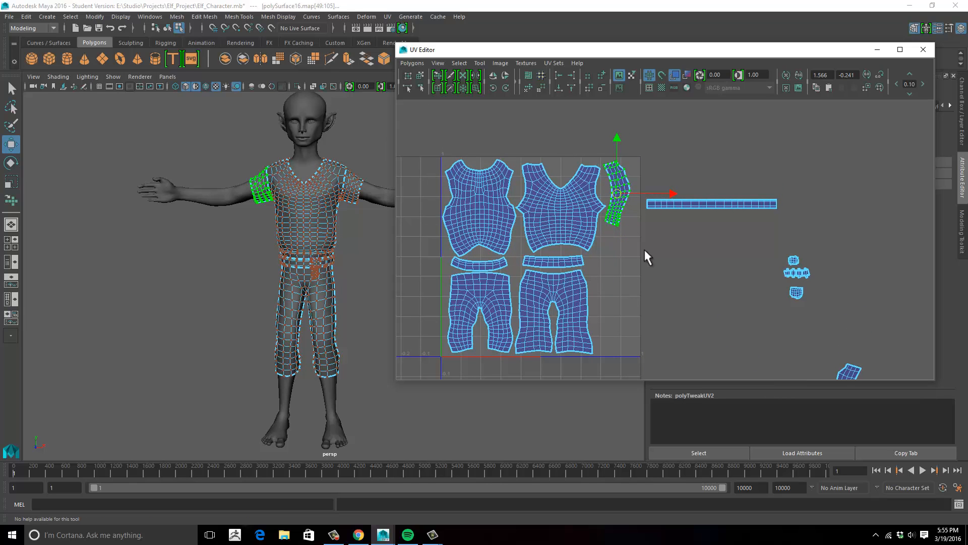
Move the other sleeve's UV shell into the tile, below the first sleeve and beside the larger trousers
alt+middle_drag(645, 250, 622, 211)
drag(751, 269, 859, 380)
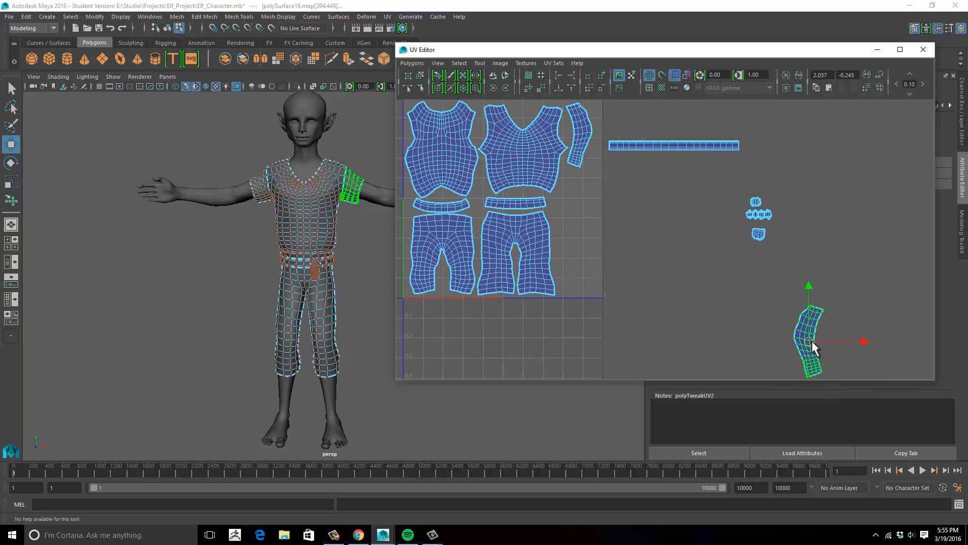
drag(812, 345, 565, 213)
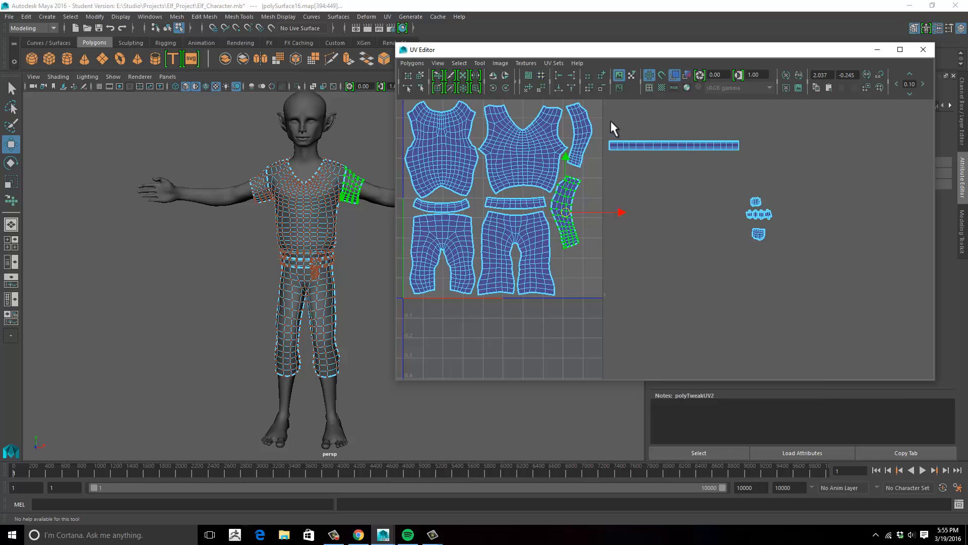
Rotate the long belt strip's shell to vertical and place it inside the tile along its lower-right edge
drag(728, 163, 746, 166)
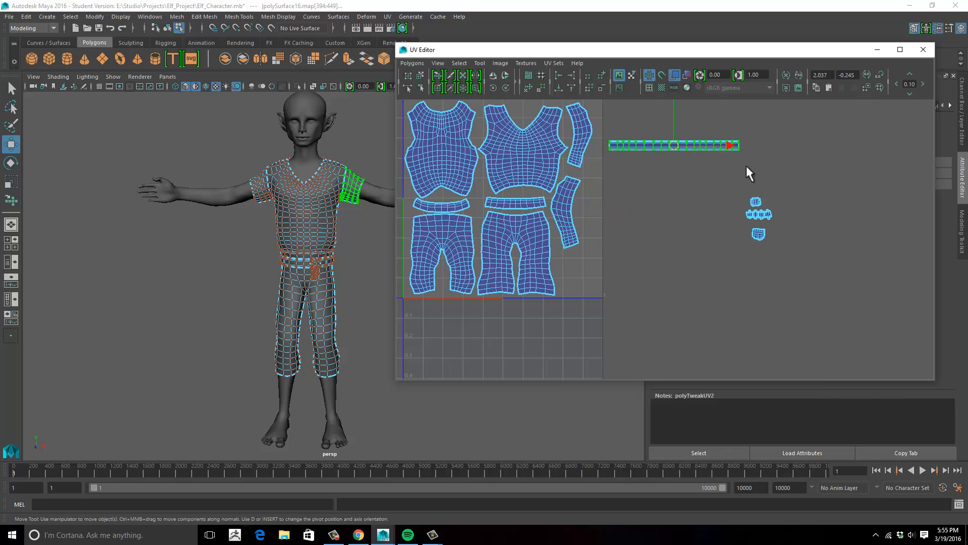
click(505, 88)
click(505, 87)
click(505, 88)
drag(674, 151, 595, 226)
scroll(704, 281, up, 3)
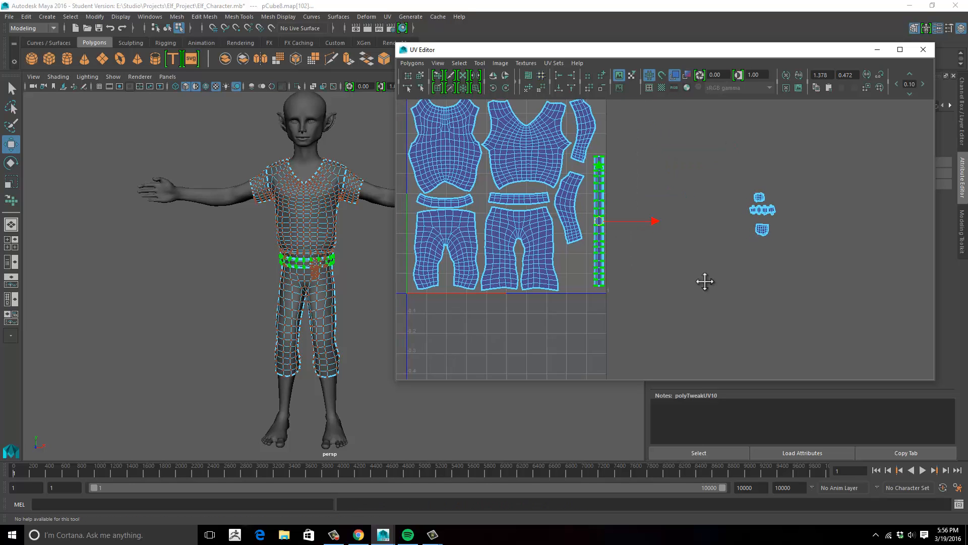
Move the three small belt detail shells into the tile's lower-right gap between the larger trousers and the belt strip
drag(838, 217, 552, 292)
click(789, 227)
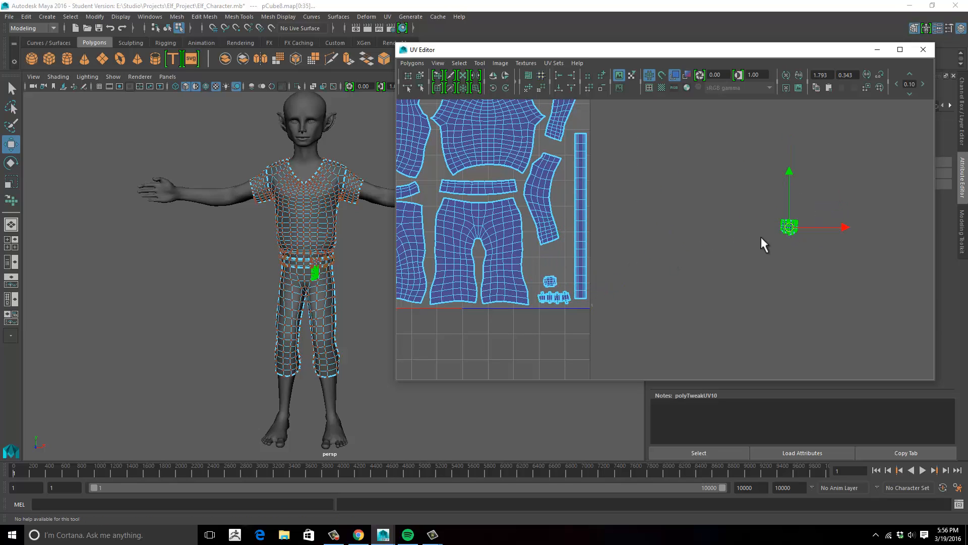
drag(761, 242, 558, 267)
alt+middle_drag(569, 242, 725, 268)
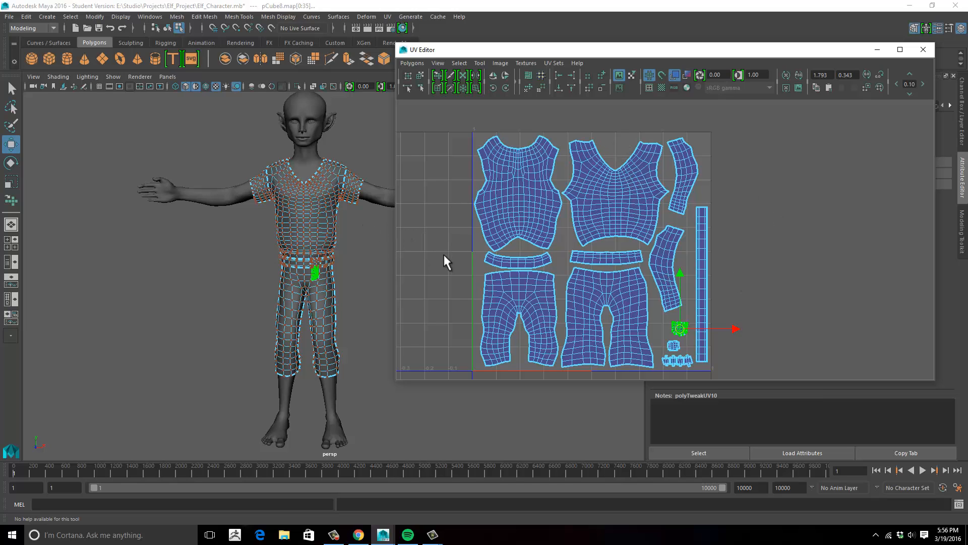
Select every shell except the belt strip, nudge them slightly right inside the tile, and clear the selection
alt+middle_drag(442, 253, 429, 241)
drag(422, 121, 676, 371)
right_drag(604, 256, 642, 253)
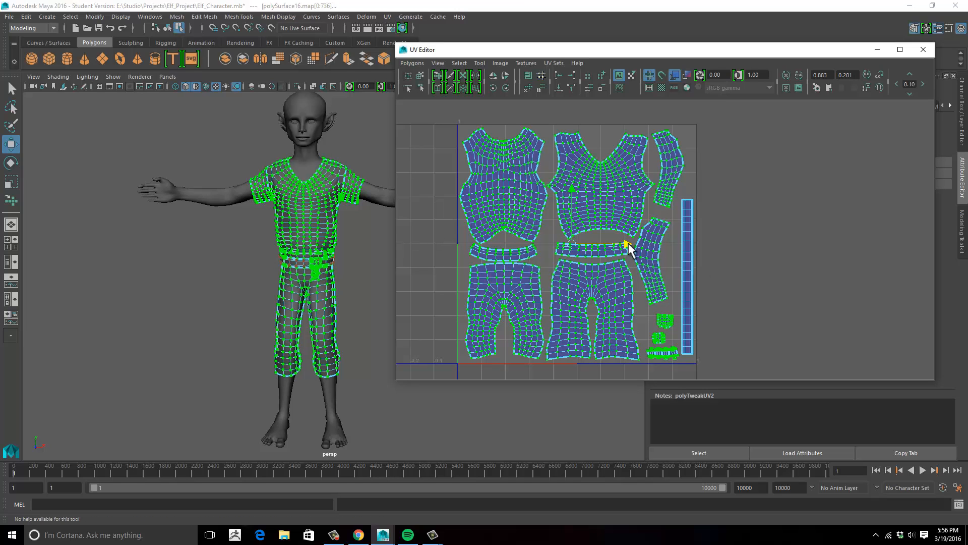
drag(628, 243, 630, 243)
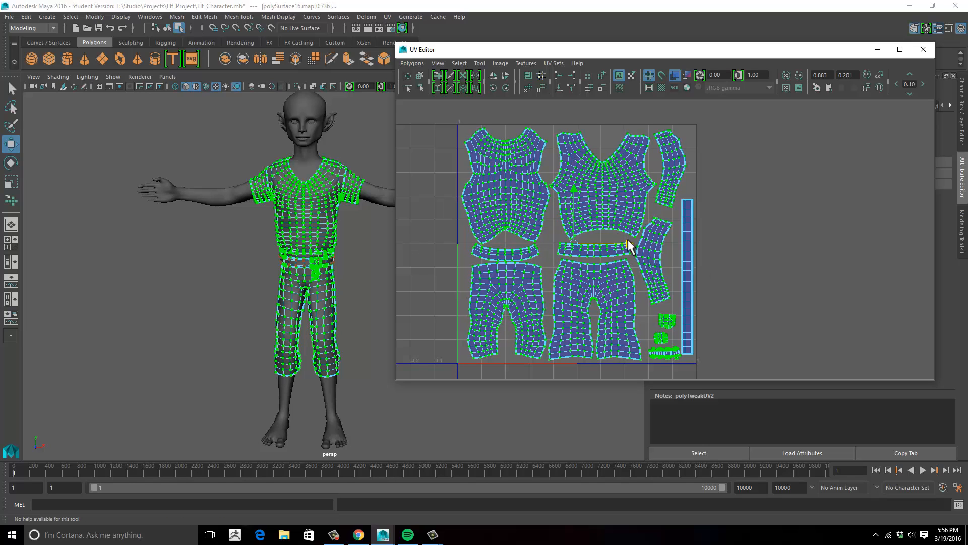
alt+middle_drag(580, 218, 562, 207)
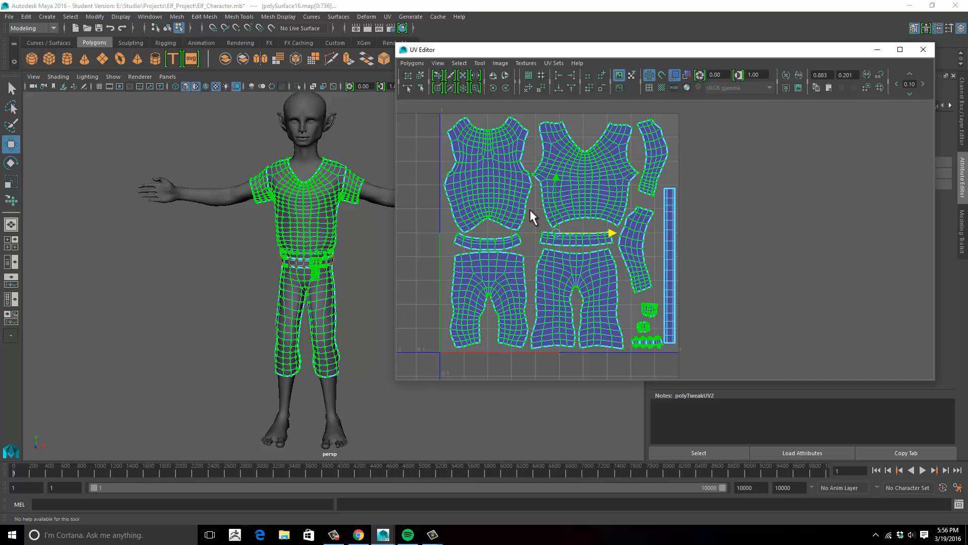
alt+right_drag(525, 256, 685, 253)
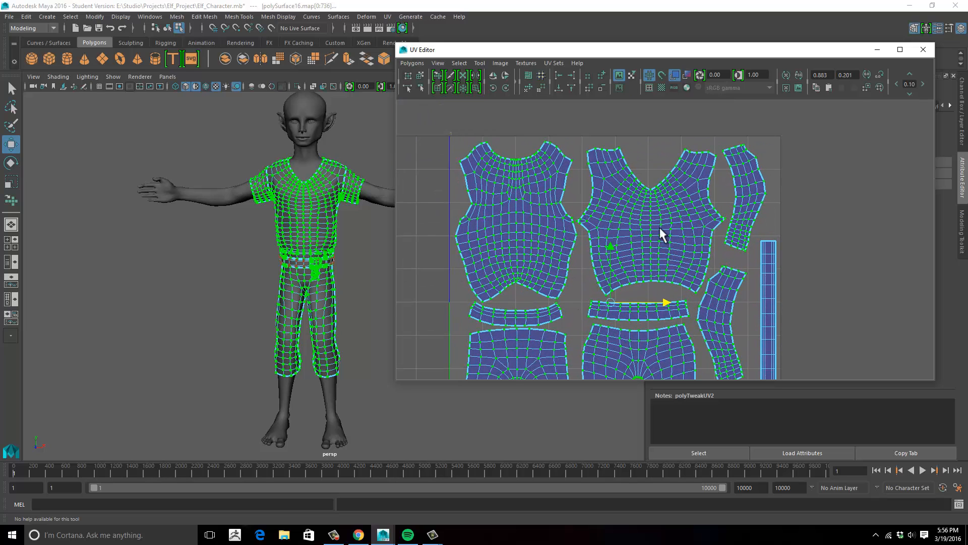
click(809, 213)
scroll(671, 216, down, 5)
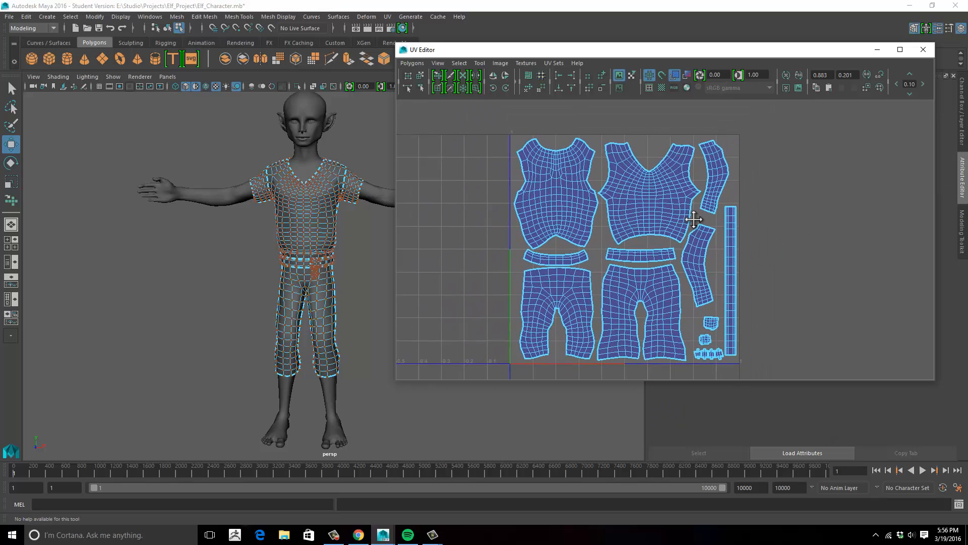
alt+middle_drag(694, 219, 692, 221)
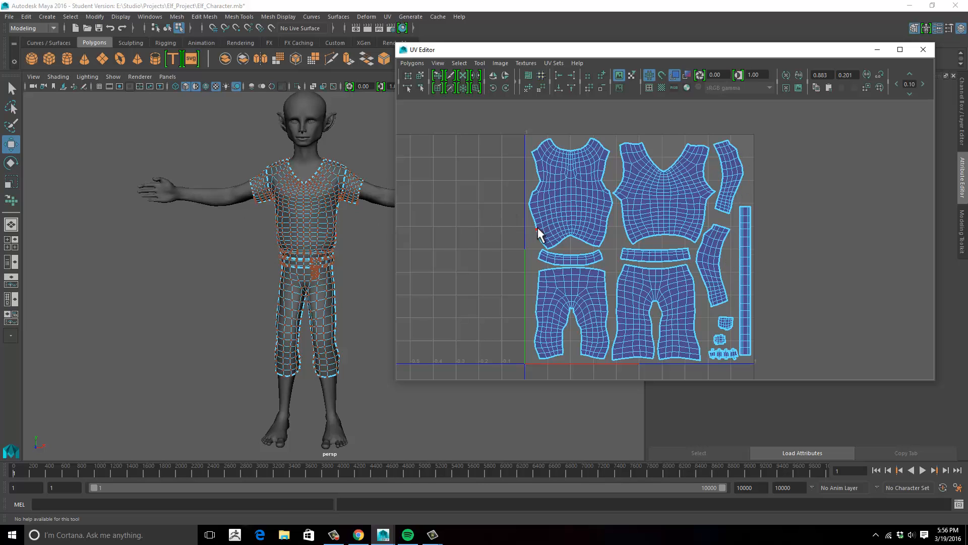
Return to object selection mode and check the shirt's and trousers' UV shells one after the other
alt+drag(326, 253, 298, 253)
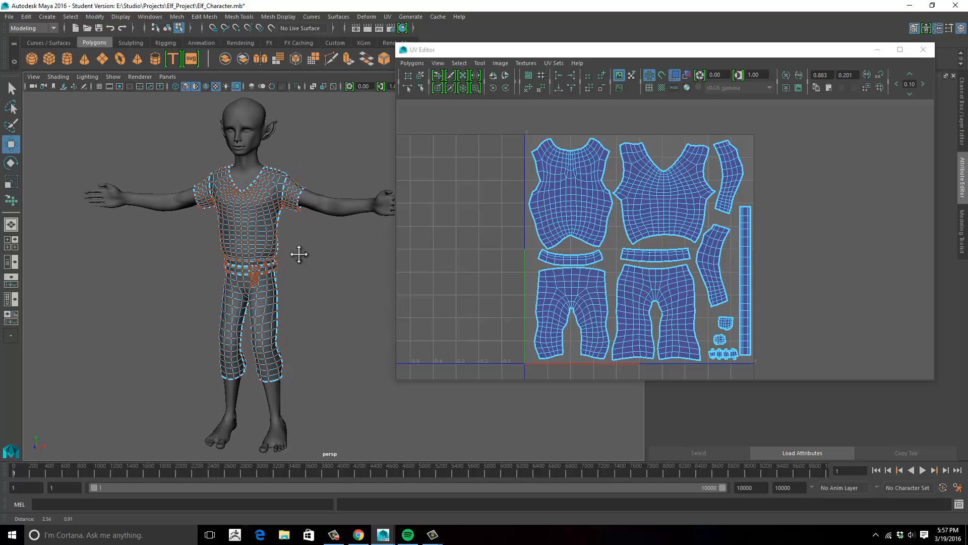
right_drag(557, 217, 600, 214)
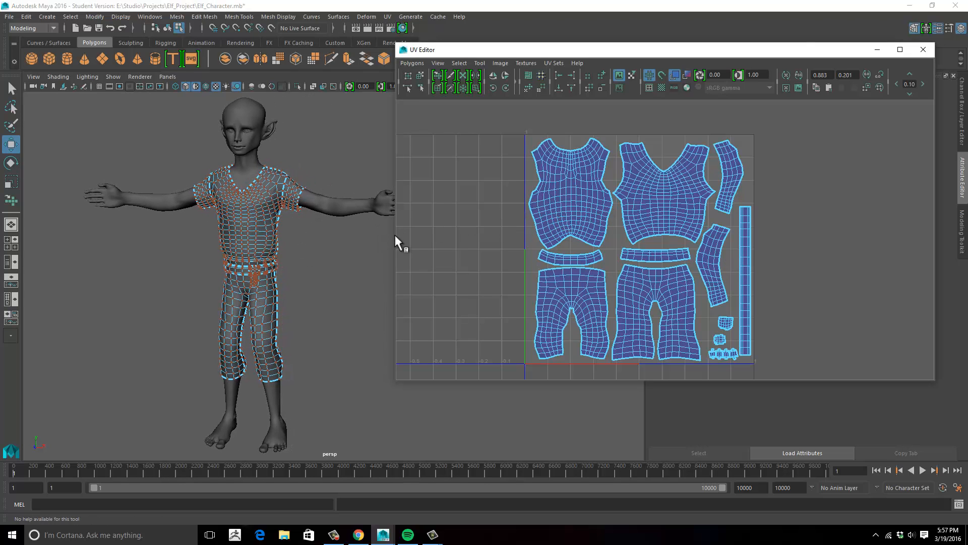
right_drag(296, 206, 288, 174)
click(272, 259)
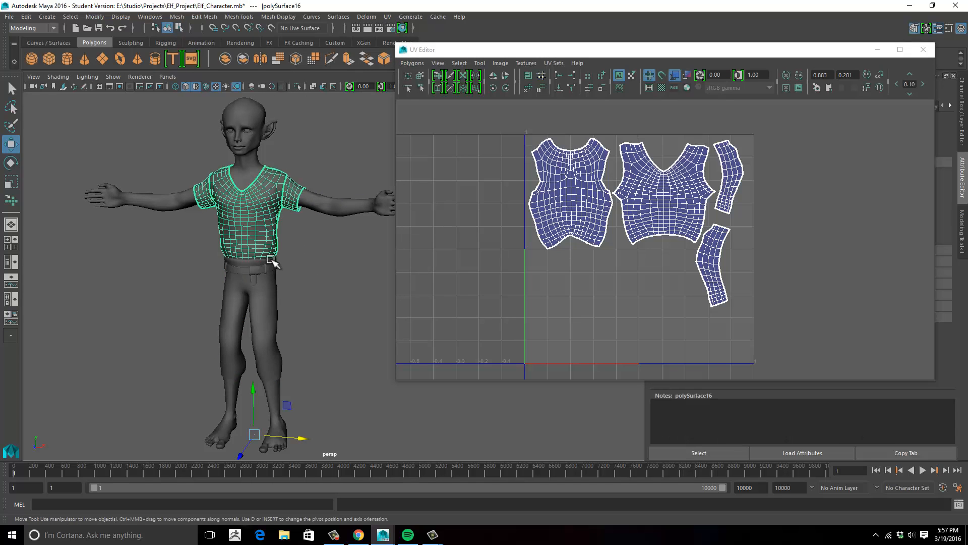
click(272, 295)
click(308, 295)
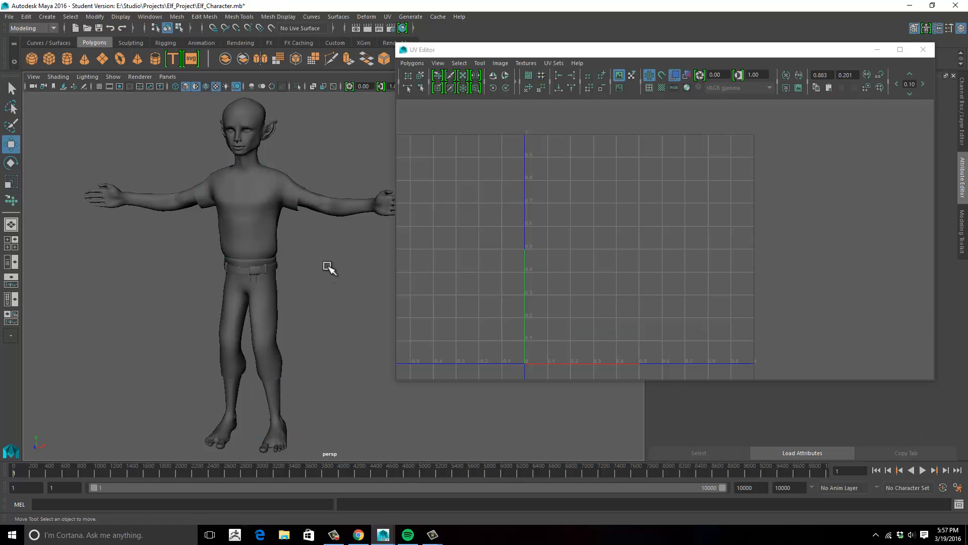
Select the trousers and shirt together to examine their combined UV layout
alt+drag(328, 268, 342, 277)
alt+middle_drag(361, 282, 349, 263)
alt+drag(349, 264, 331, 262)
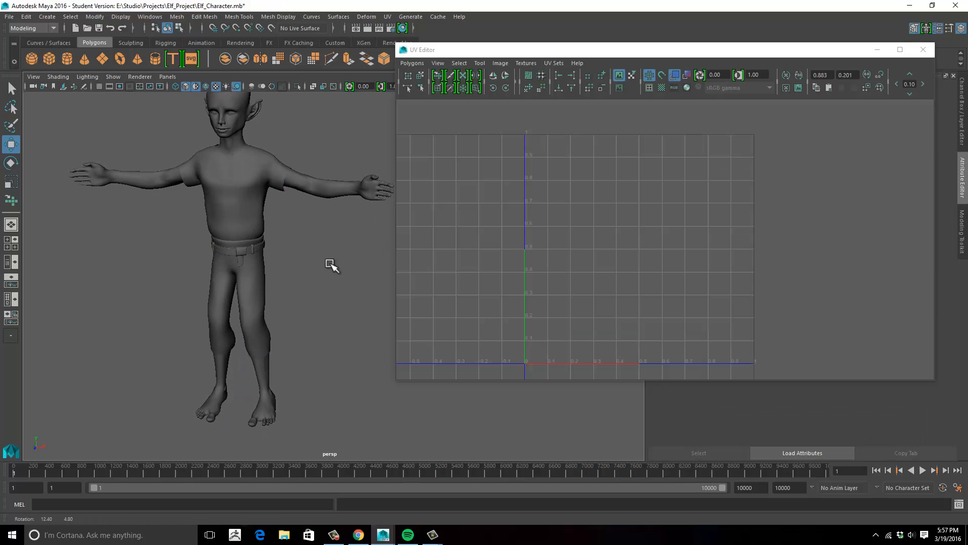
alt+middle_drag(331, 263, 327, 286)
alt+drag(328, 286, 281, 277)
click(230, 270)
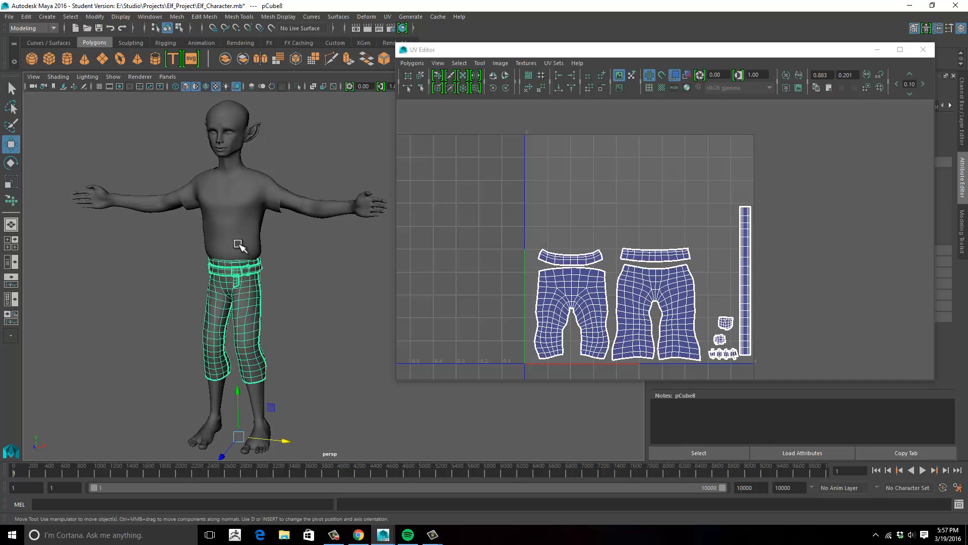
shift+click(240, 242)
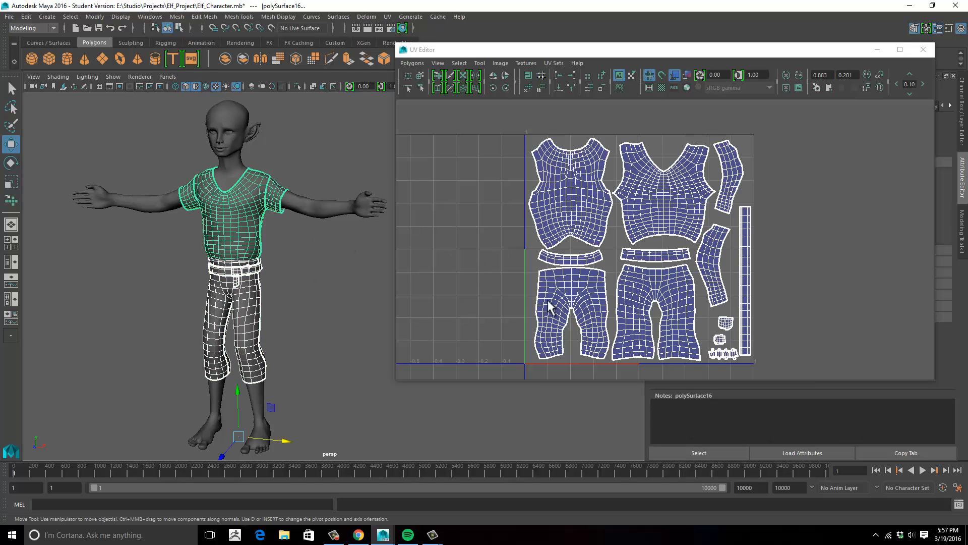
click(330, 285)
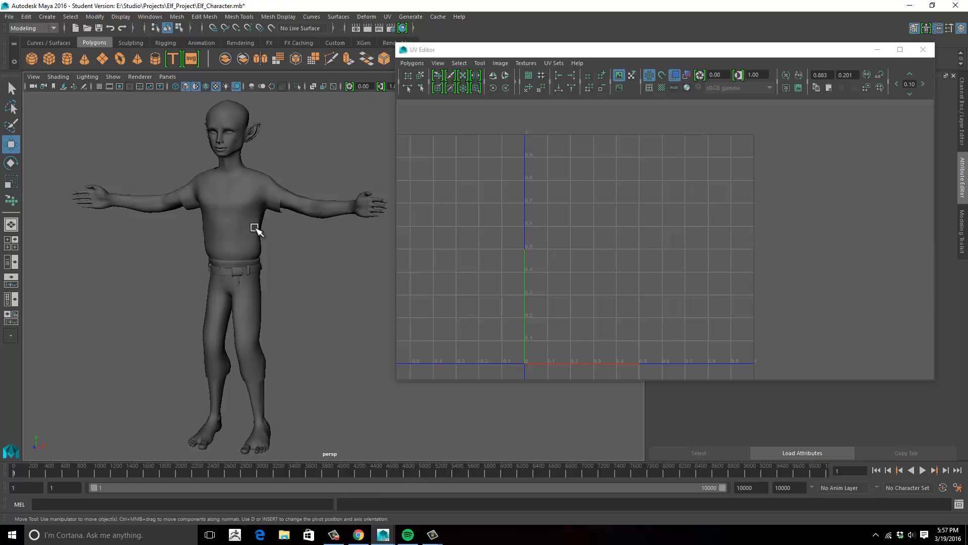
Select the shirt and trousers alternately to compare which part of the UV tile each garment occupies
click(256, 228)
click(260, 335)
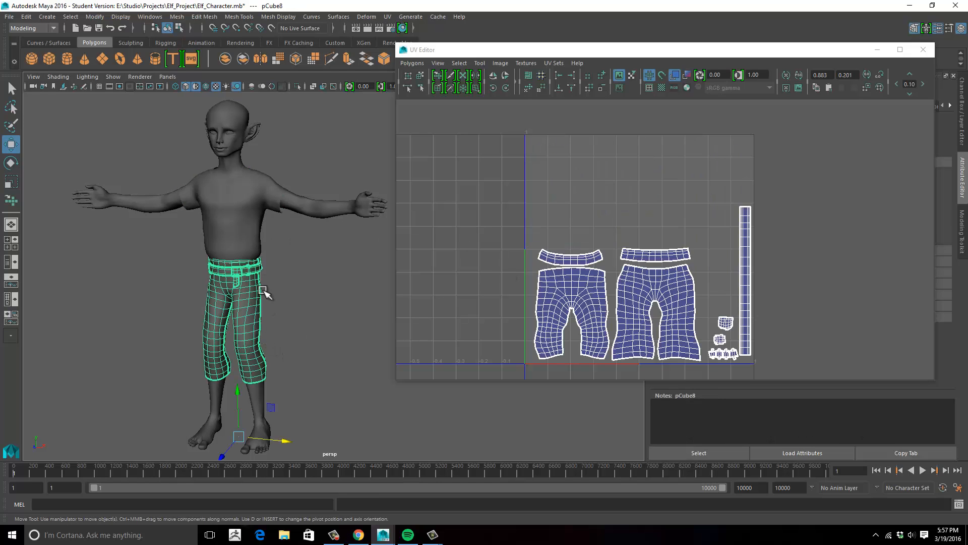
click(255, 254)
click(259, 274)
click(252, 248)
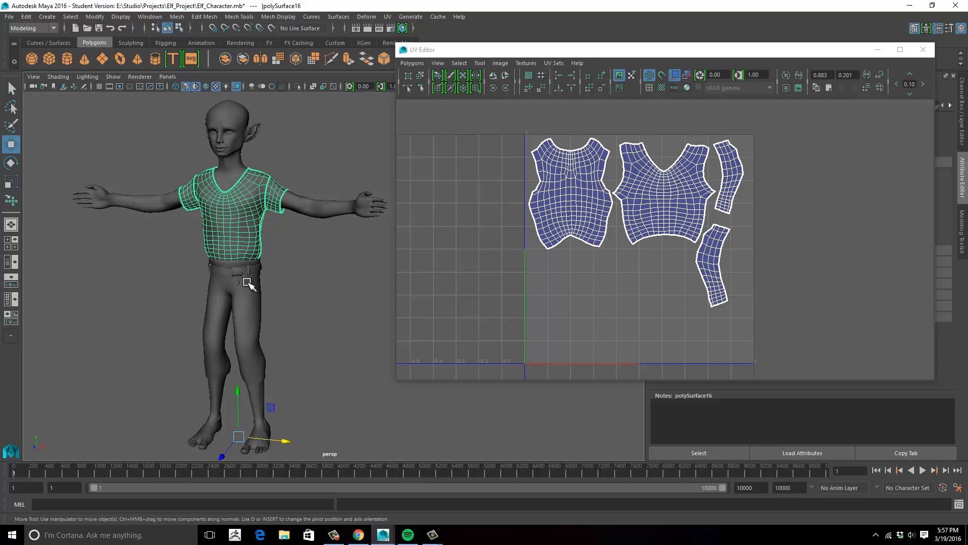
click(247, 283)
click(249, 244)
click(256, 285)
click(386, 307)
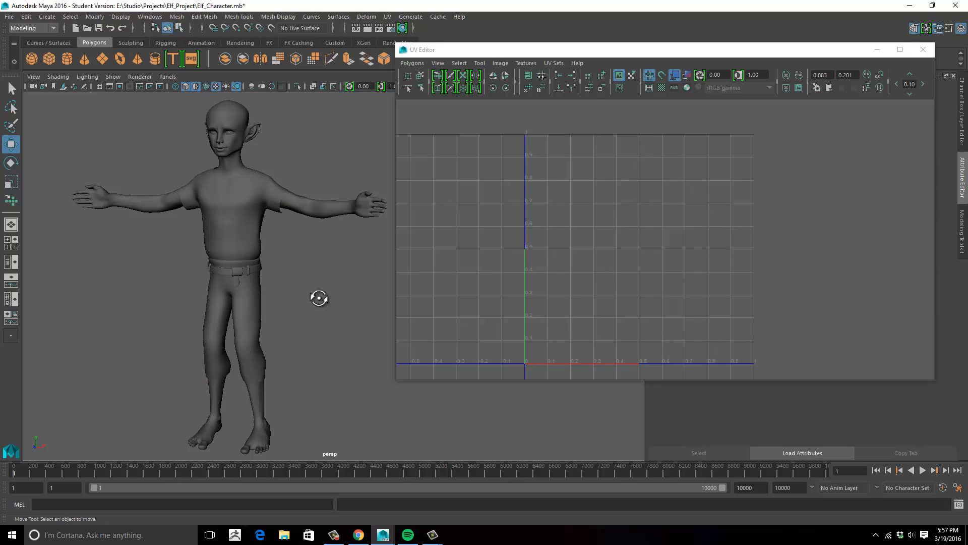
View the elf from the front and select both garments to review their shared UV tile
alt+drag(318, 298, 335, 296)
click(254, 259)
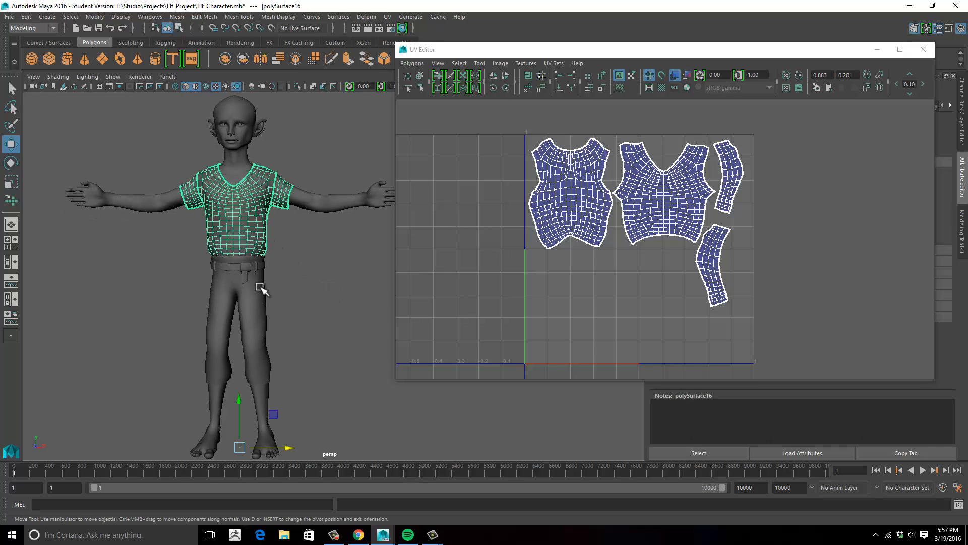
shift+click(262, 281)
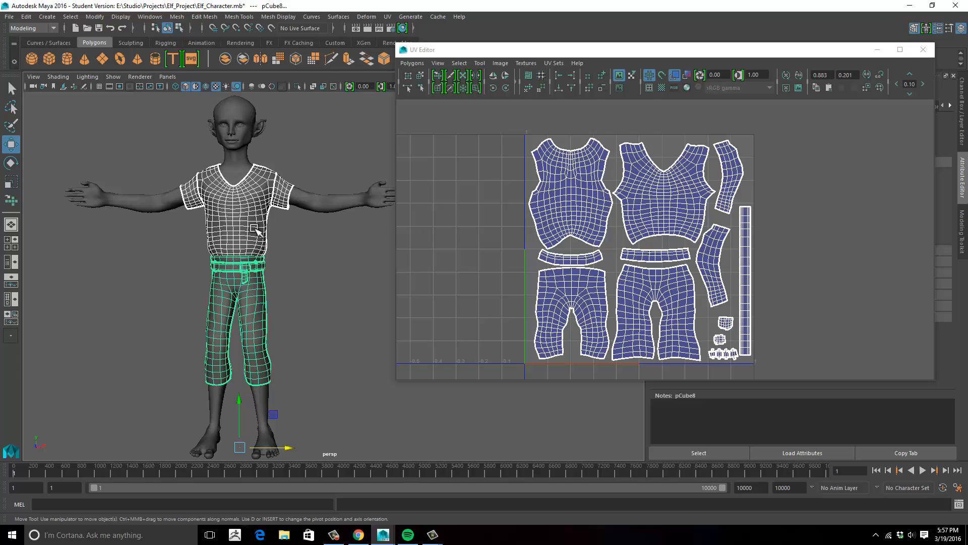
alt+drag(282, 279, 252, 302)
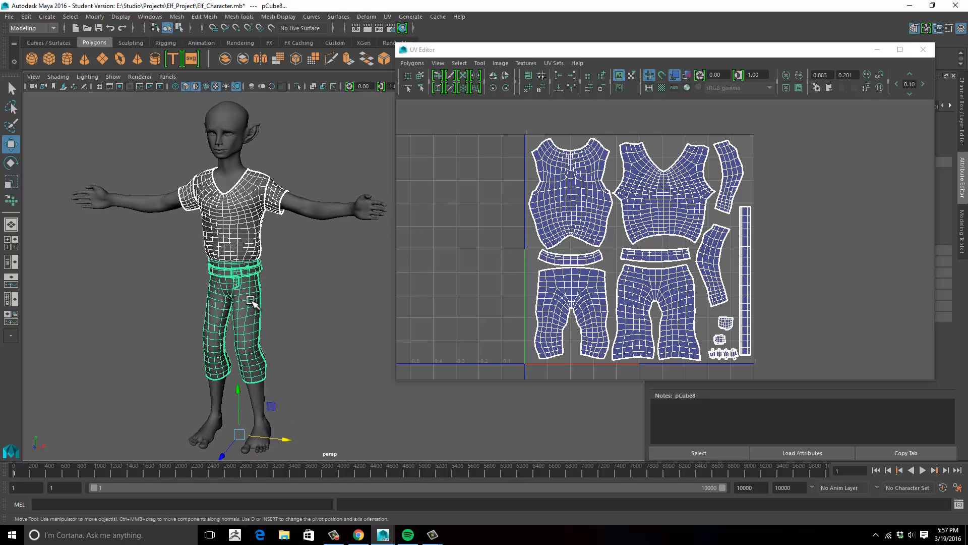
click(334, 323)
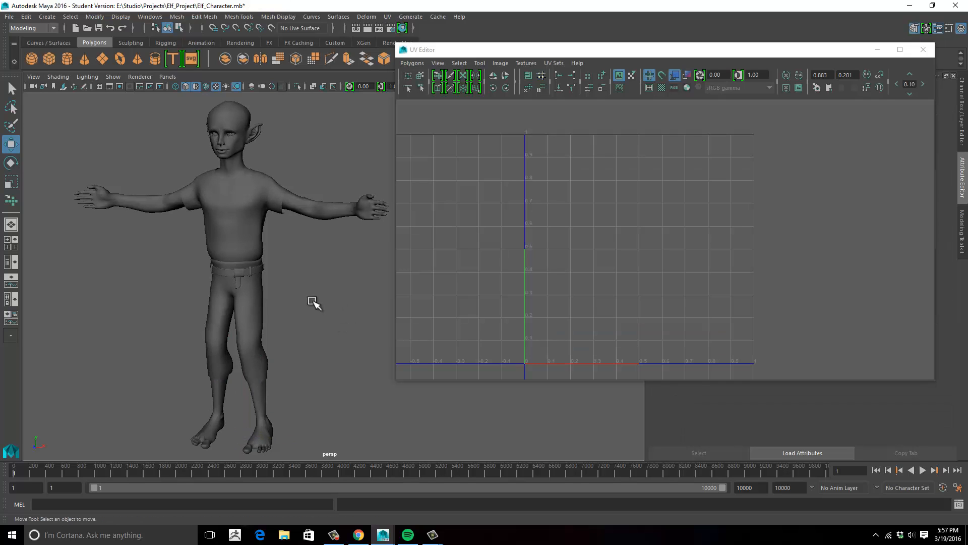
Select the shirt and the trousers together as objects
click(253, 245)
shift+click(259, 289)
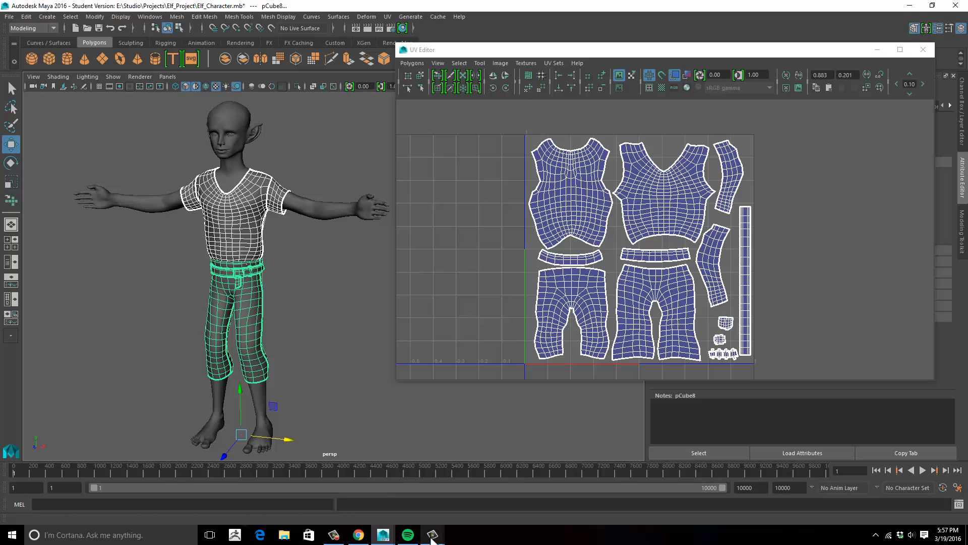
click(334, 534)
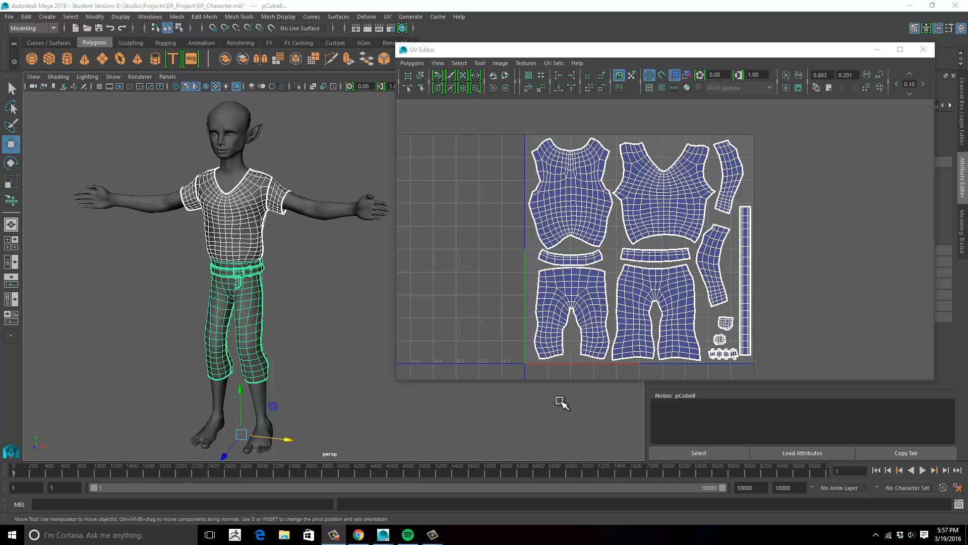